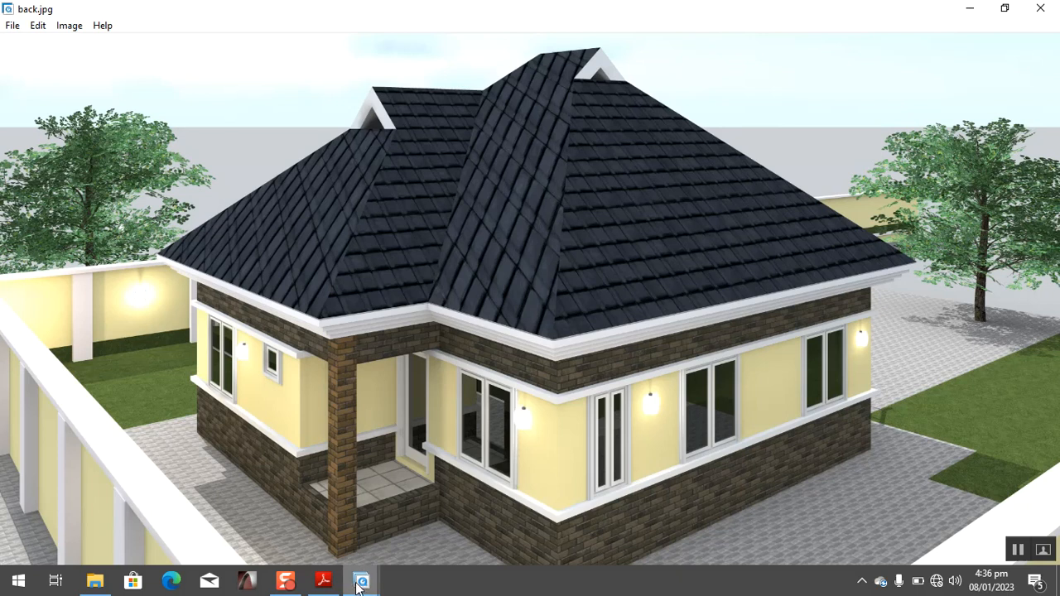
# Examine the front and back renders of the house and its floor plan in floor.pdf.
pyautogui.click(495, 554)
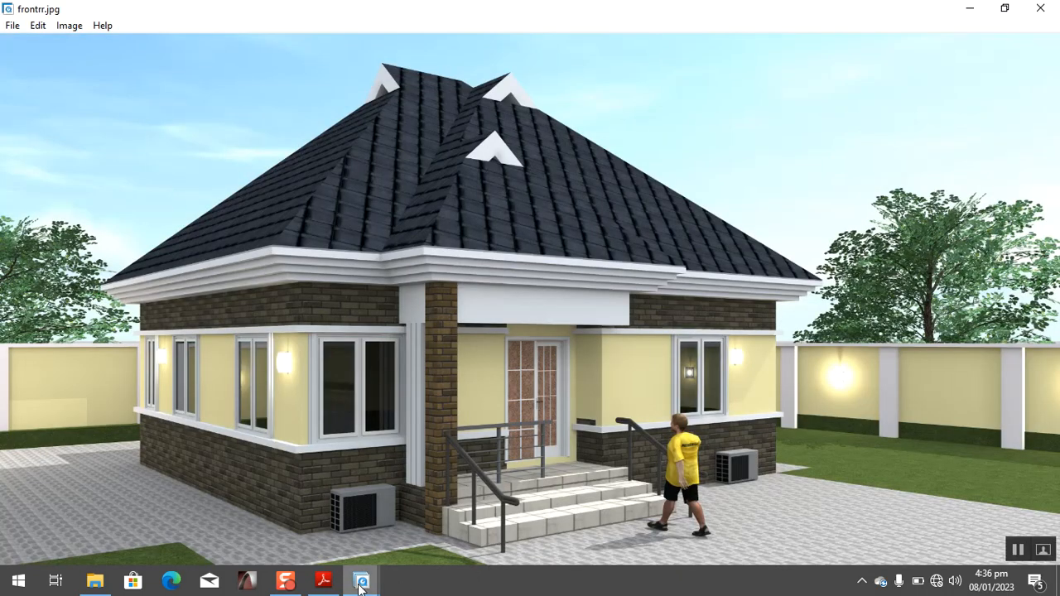
pyautogui.click(227, 539)
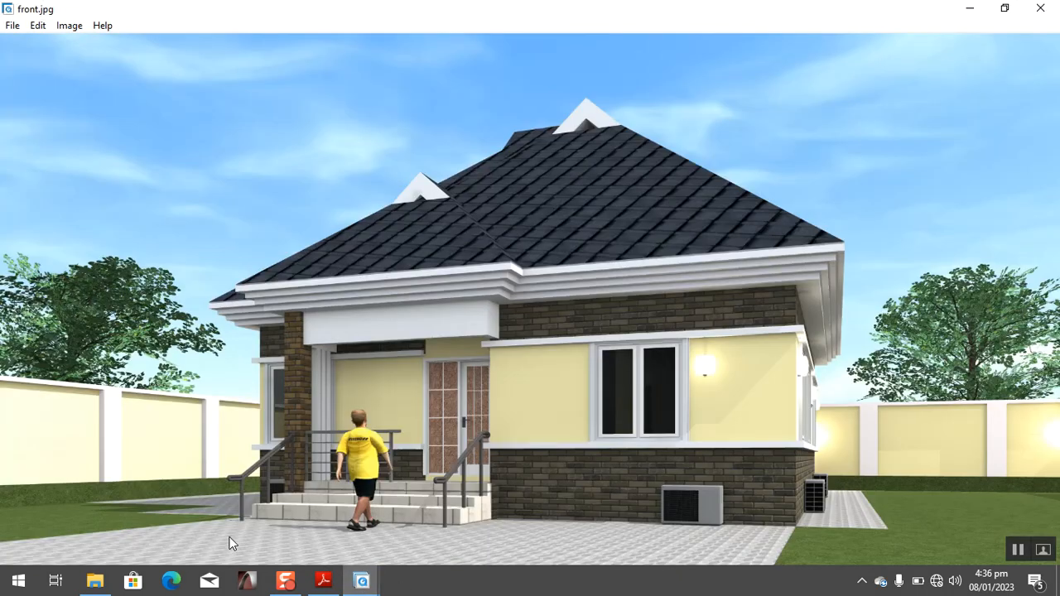
pyautogui.click(319, 589)
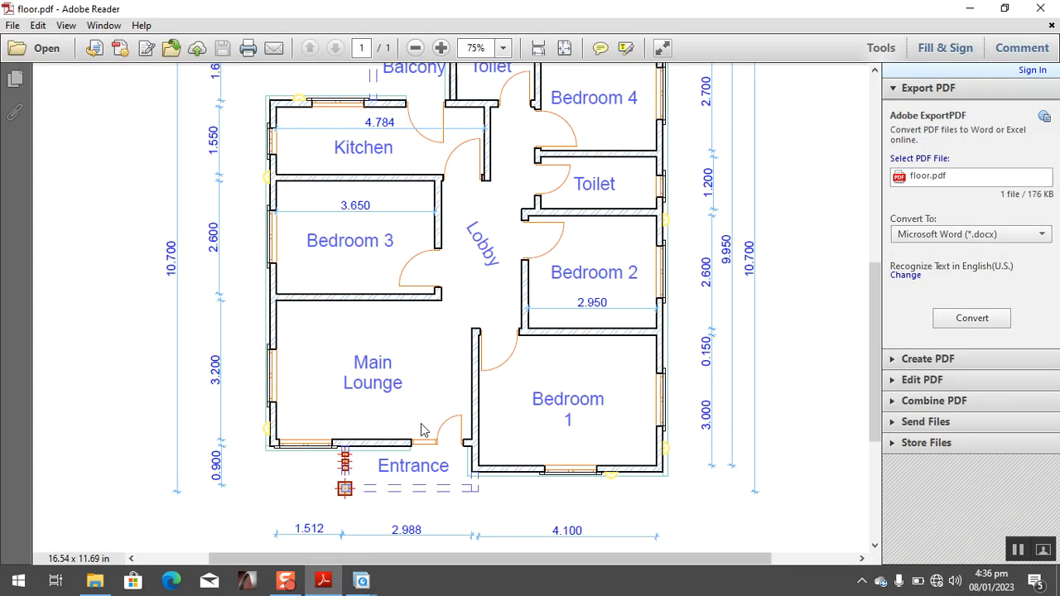
pyautogui.moveTo(878, 380)
pyautogui.mouseDown()
pyautogui.moveTo(880, 227)
pyautogui.moveTo(886, 393)
pyautogui.mouseUp()
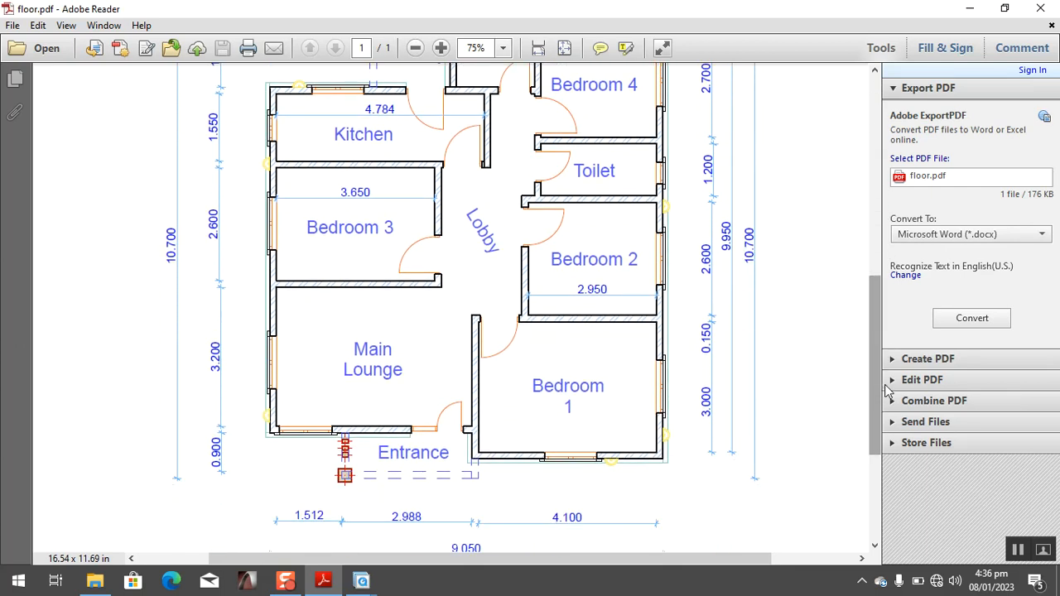
pyautogui.moveTo(361, 582)
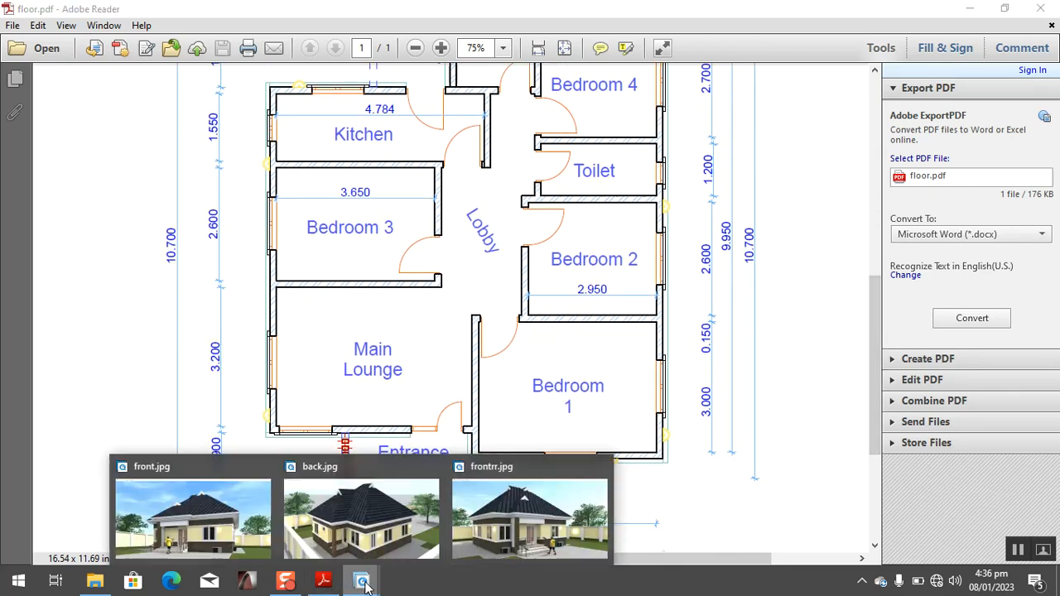
pyautogui.click(511, 538)
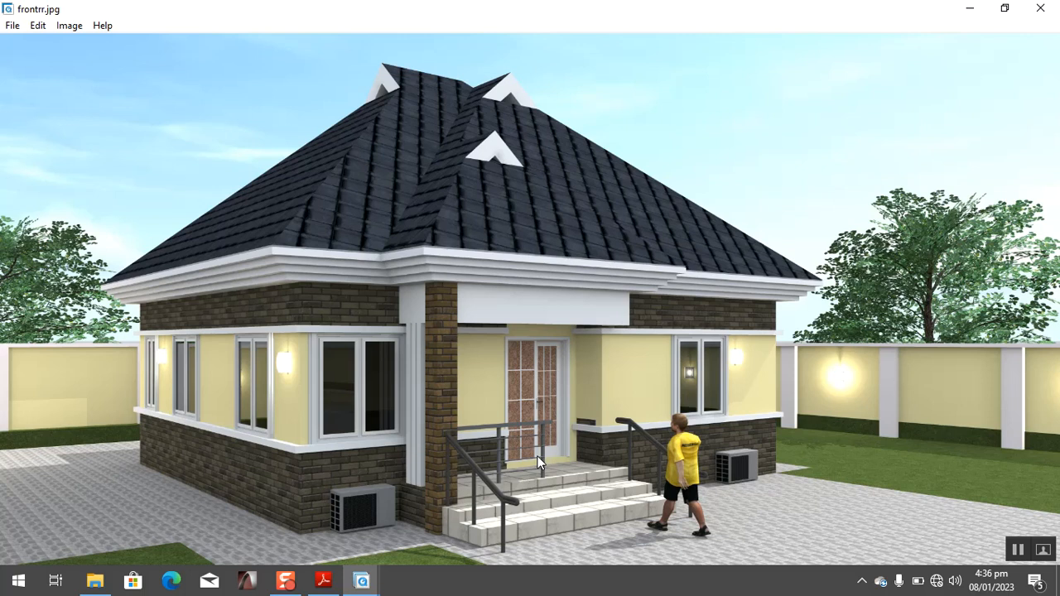
pyautogui.click(323, 582)
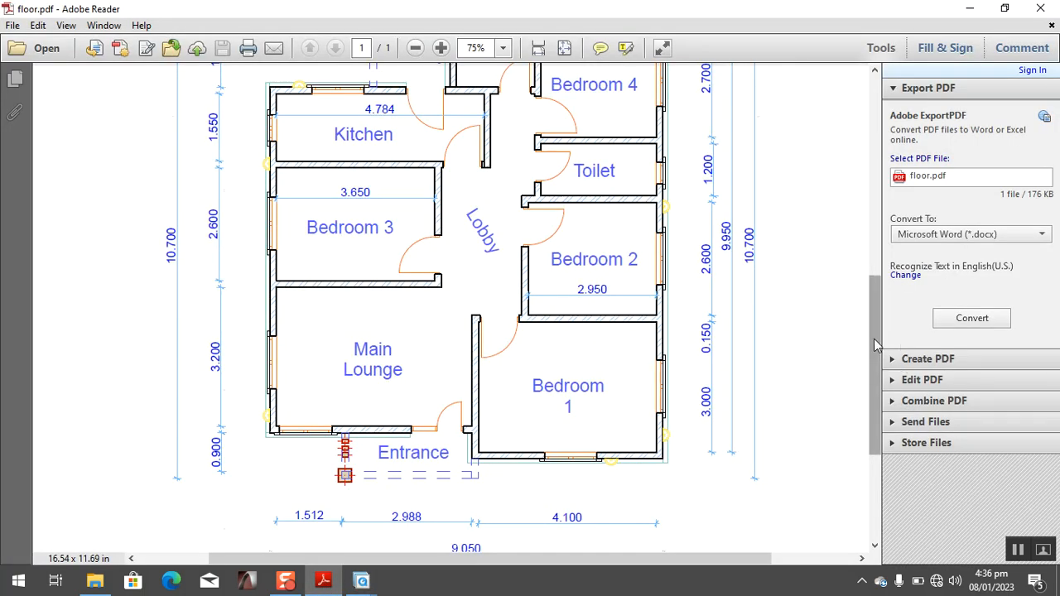
pyautogui.moveTo(876, 369); pyautogui.dragTo(875, 240)
# Minimise the floor plan and render windows and launch ARCHICAD 22 from the desktop.
pyautogui.click(969, 8)
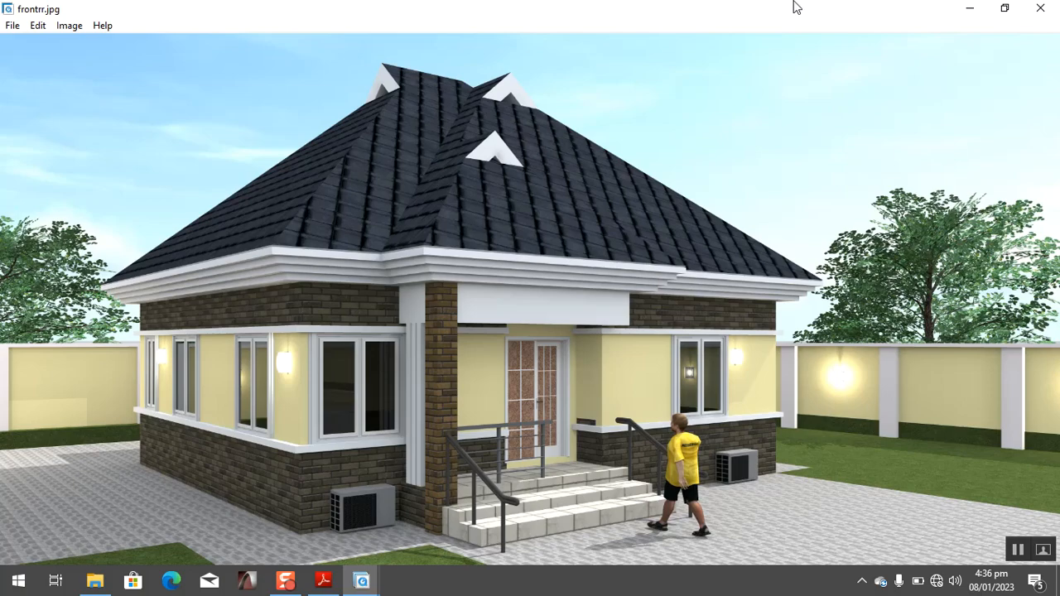
pyautogui.click(965, 9)
pyautogui.click(960, 7)
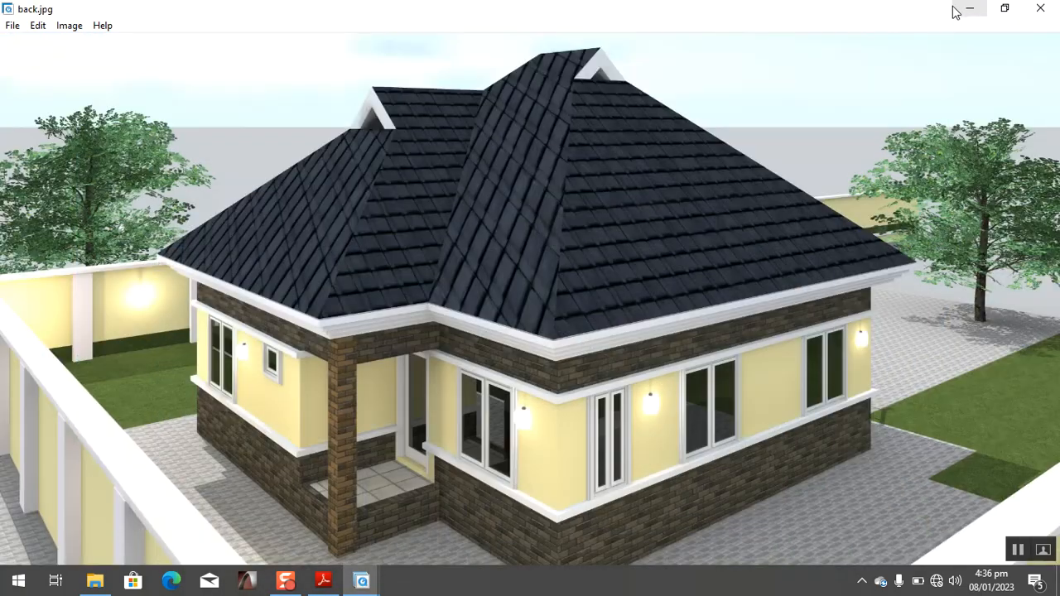
pyautogui.click(957, 8)
pyautogui.doubleClick(98, 101)
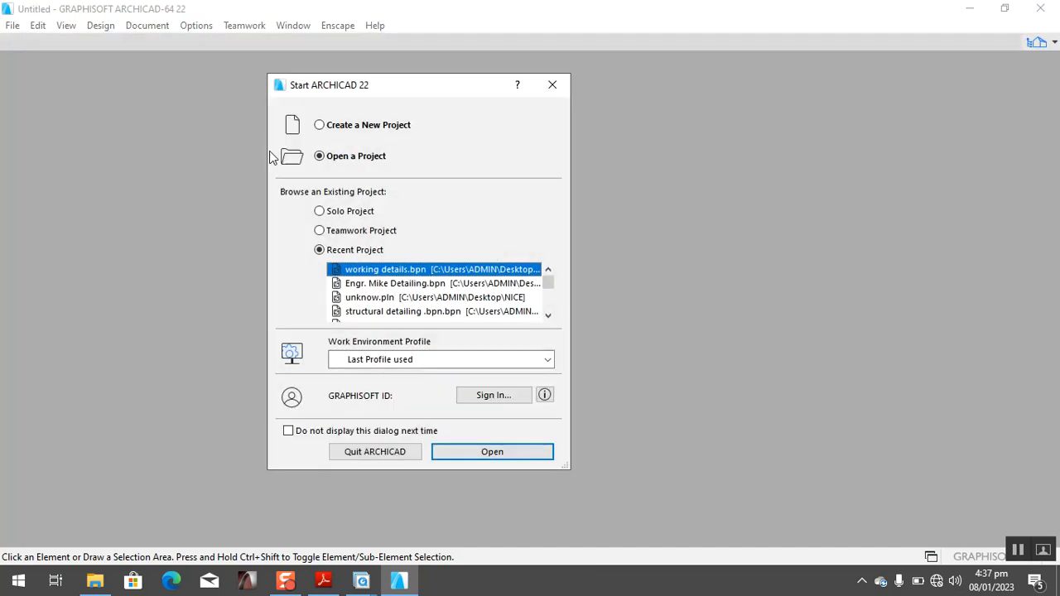
# Create a new project from ARCHICAD 22 Template.tpl with the Default Profile work environment.
pyautogui.click(319, 124)
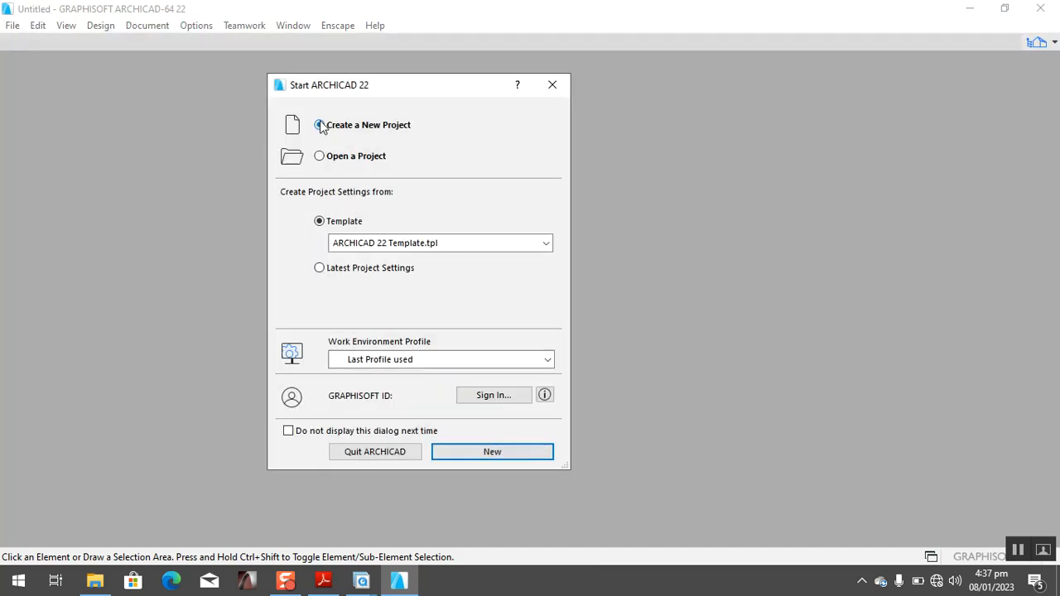
pyautogui.click(402, 362)
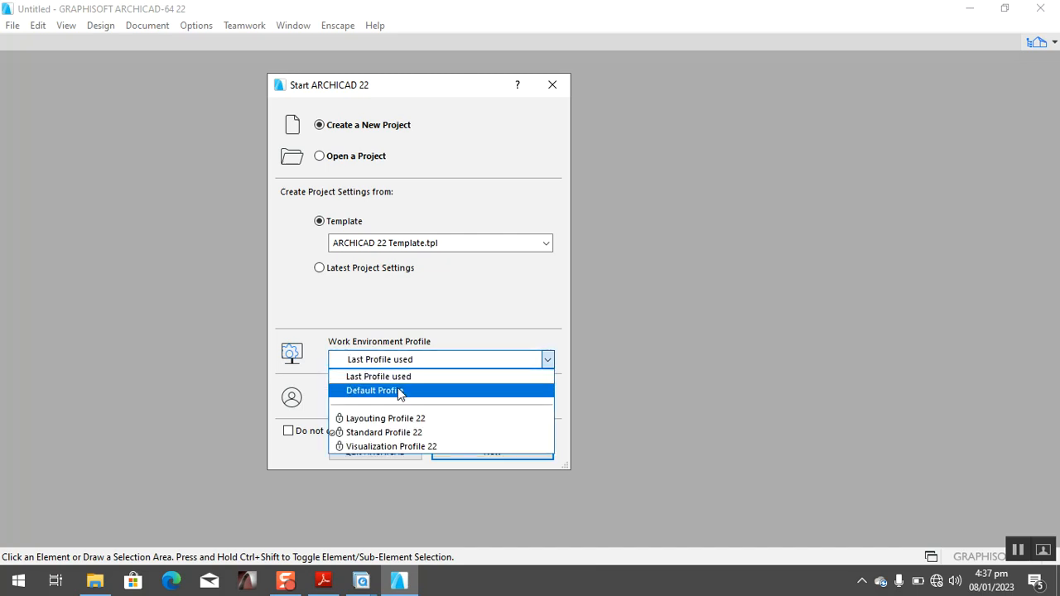
pyautogui.click(398, 392)
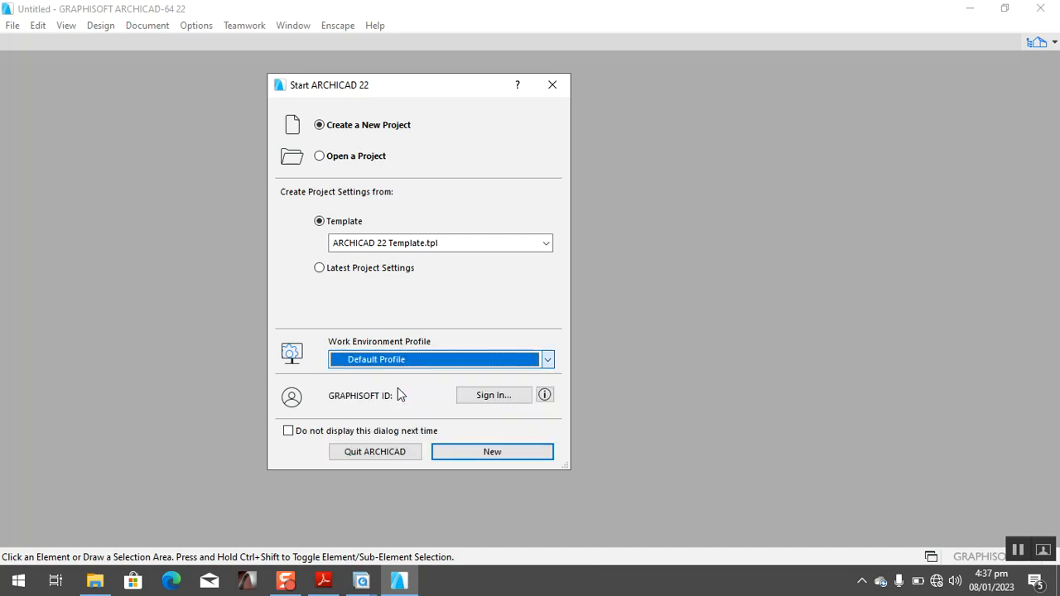
pyautogui.click(478, 452)
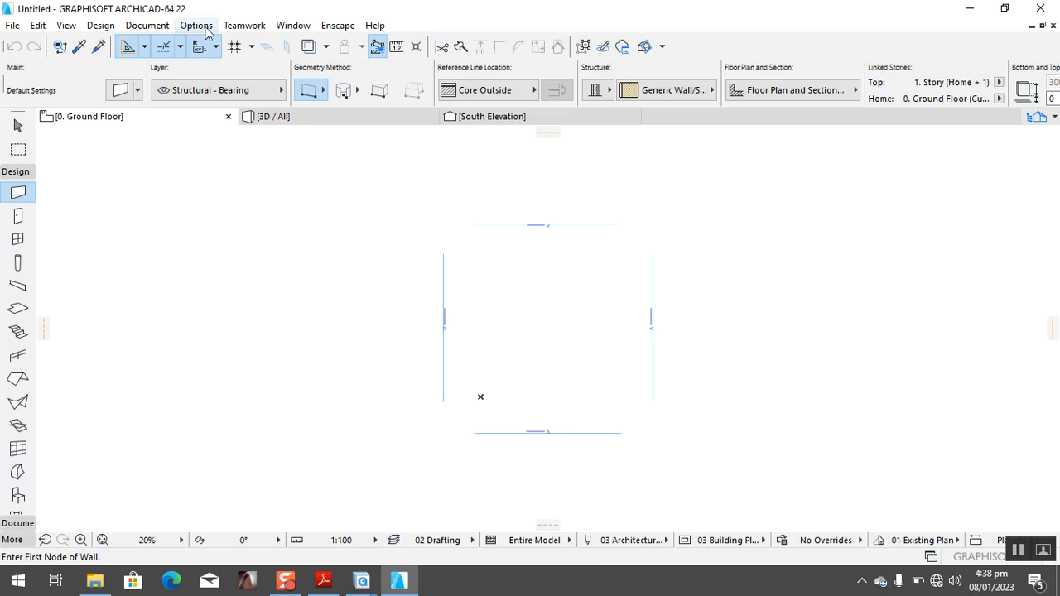
# Review the stored work environment profiles and close the Work Environment settings.
pyautogui.click(206, 32)
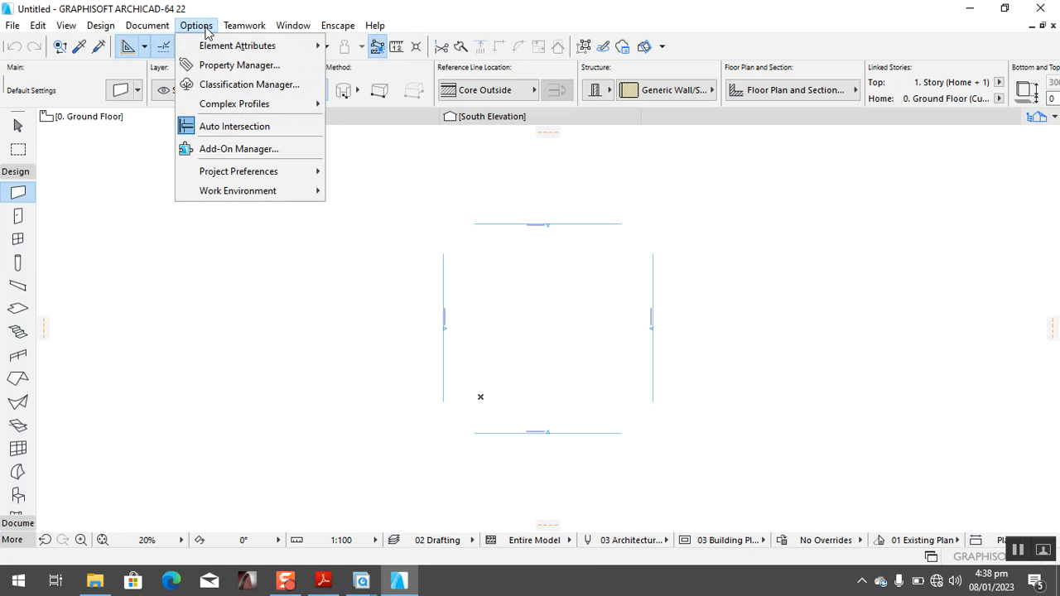
pyautogui.moveTo(228, 189)
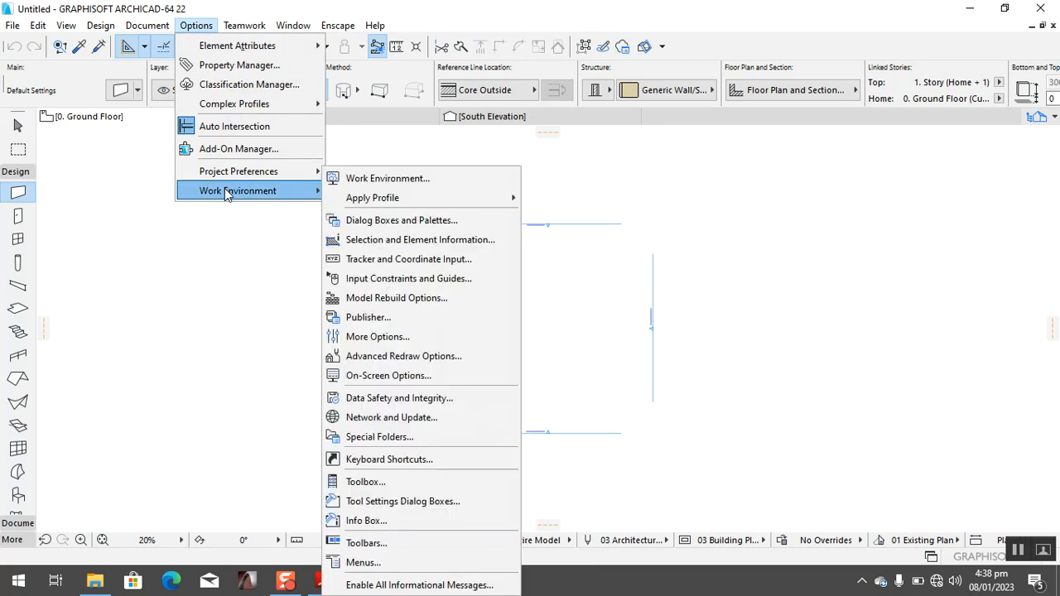
pyautogui.click(368, 181)
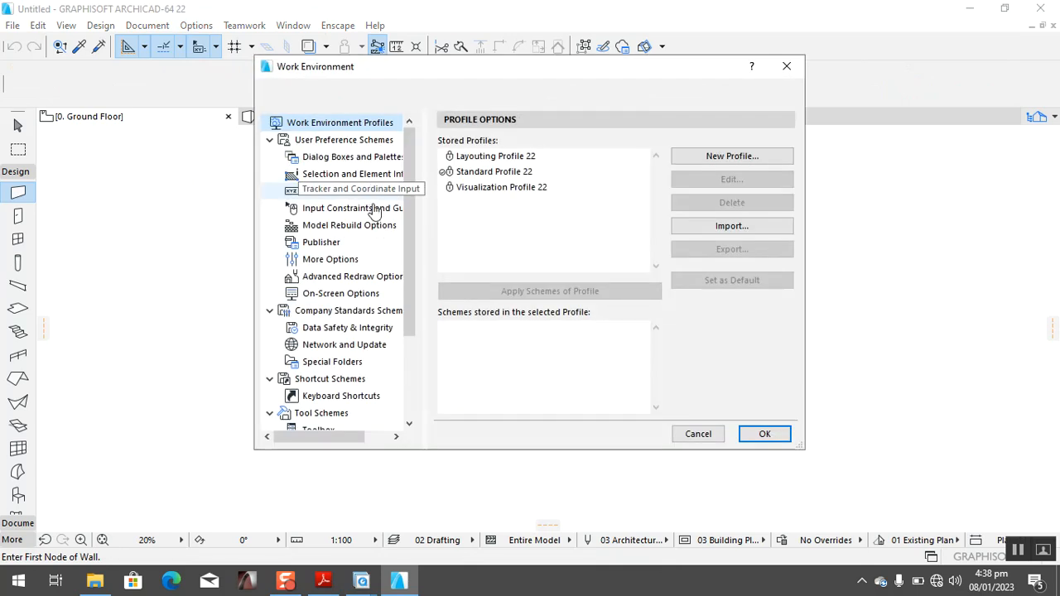
pyautogui.click(764, 433)
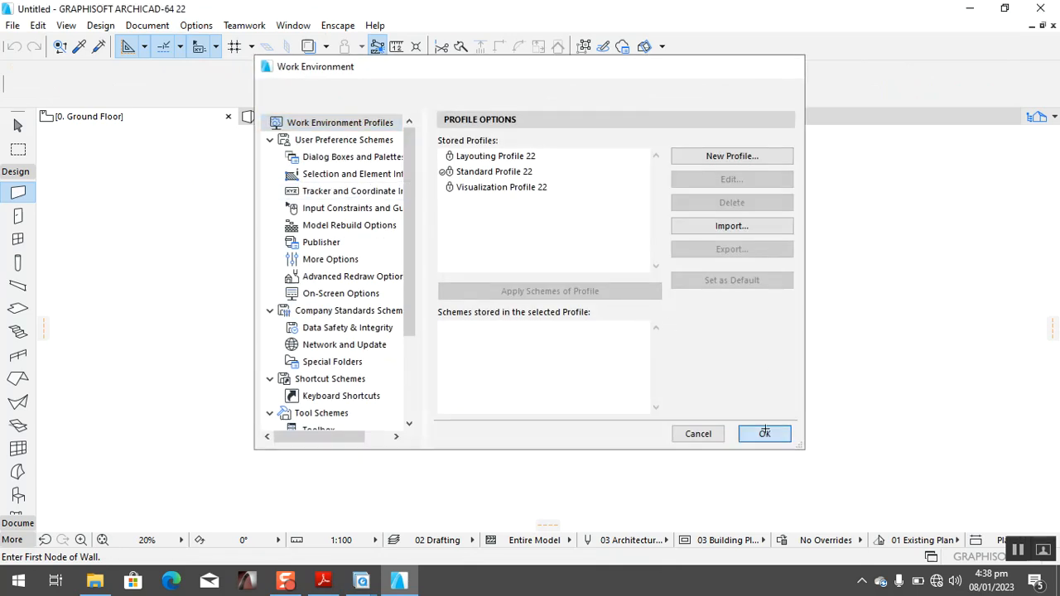
# Check the length, area, volume, angle and layout units in the project's Working Units preferences.
pyautogui.click(195, 27)
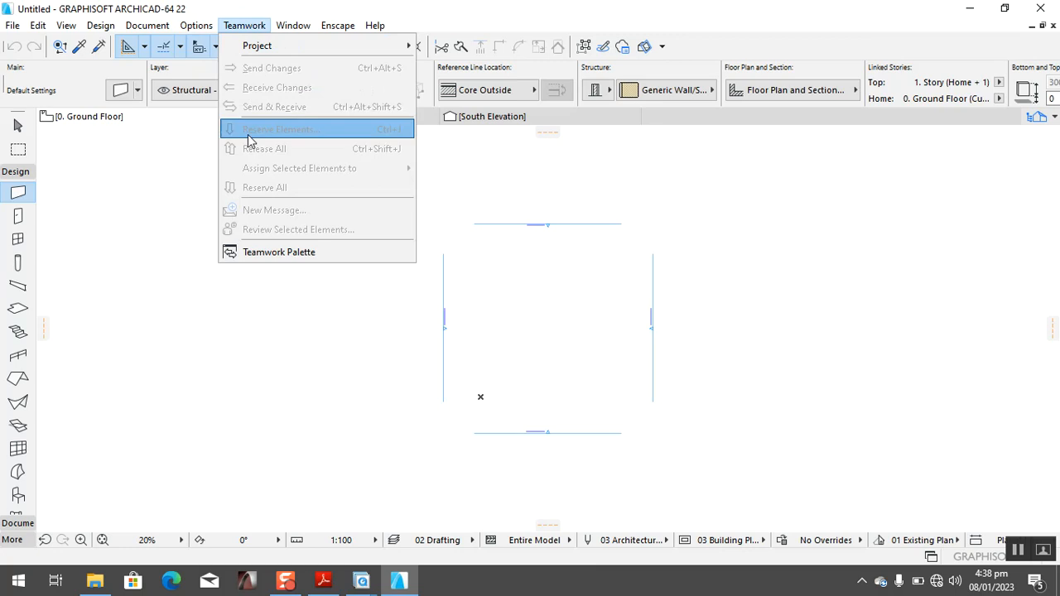
pyautogui.moveTo(248, 171)
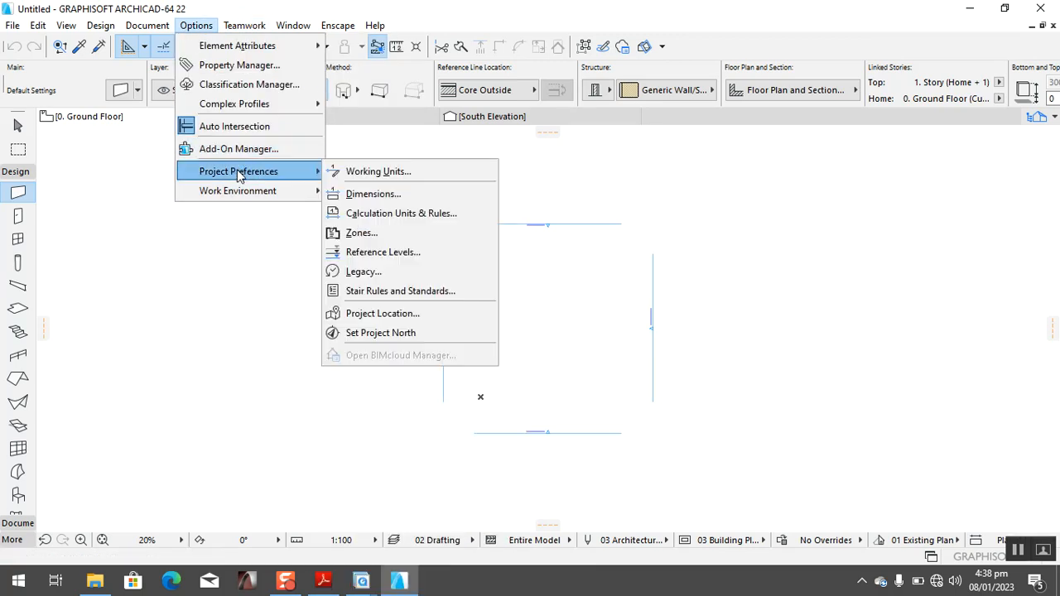
pyautogui.click(368, 172)
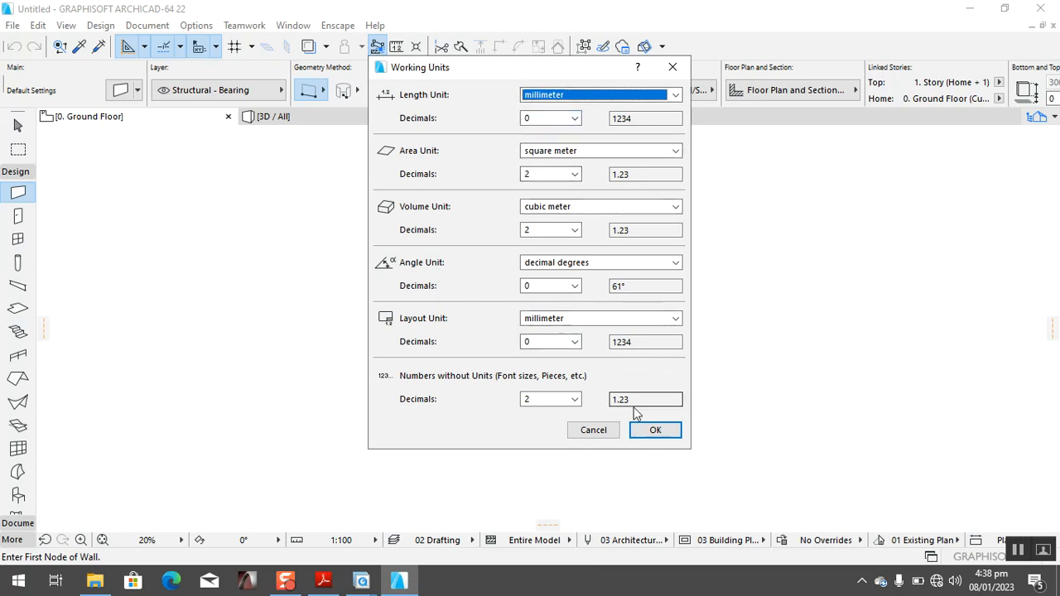
pyautogui.click(652, 429)
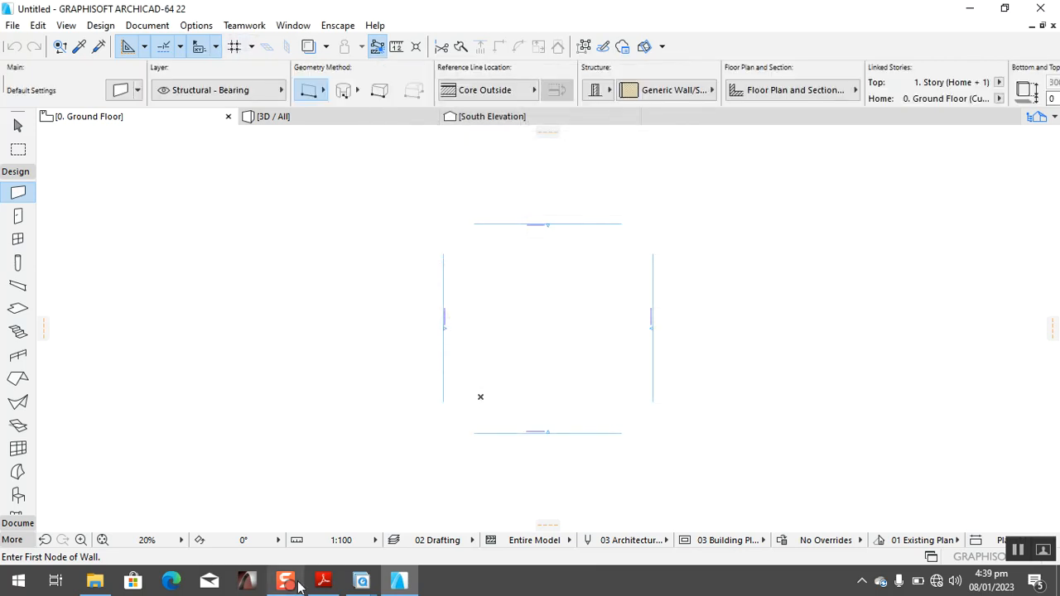
# Examine the house in the frontrr.jpg render and return to ARCHICAD.
pyautogui.click(361, 580)
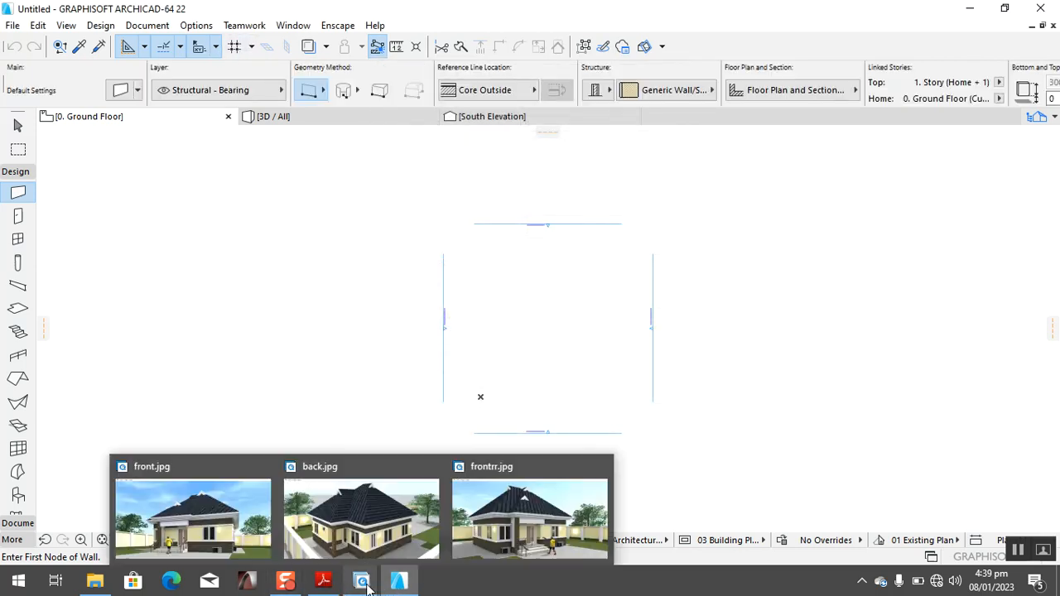
pyautogui.click(520, 547)
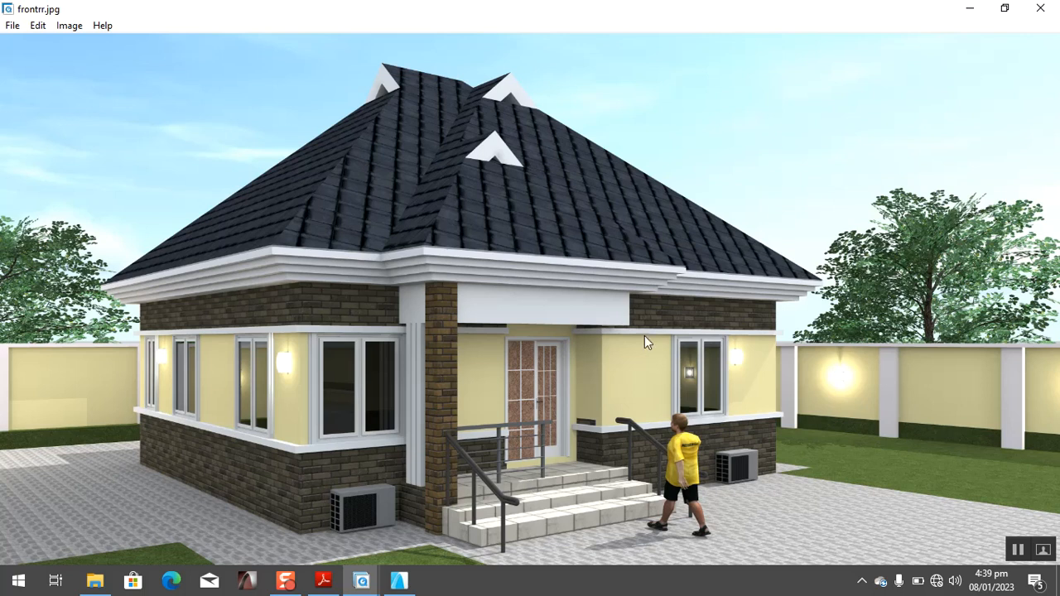
pyautogui.click(400, 583)
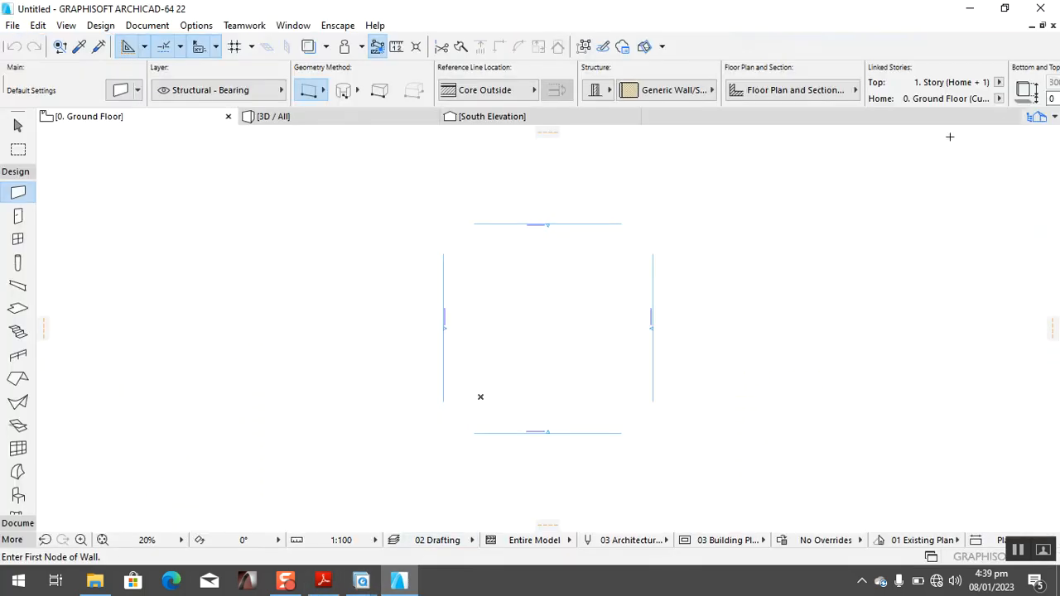
# Open the Story Settings and set the Ground Floor's height to next story to 1350.
pyautogui.click(1053, 120)
pyautogui.click(923, 214)
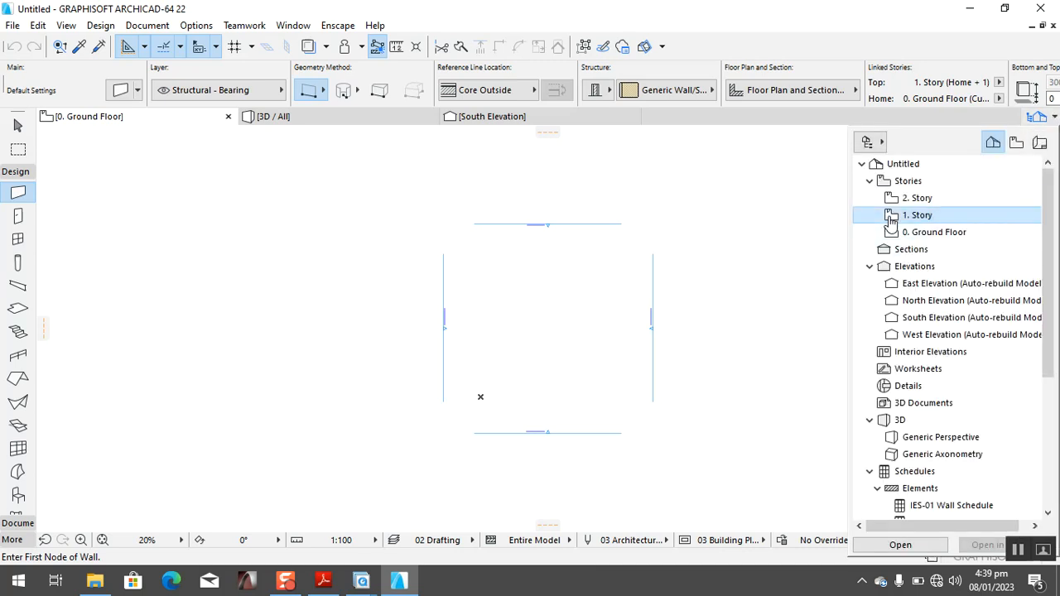
pyautogui.rightClick(868, 219)
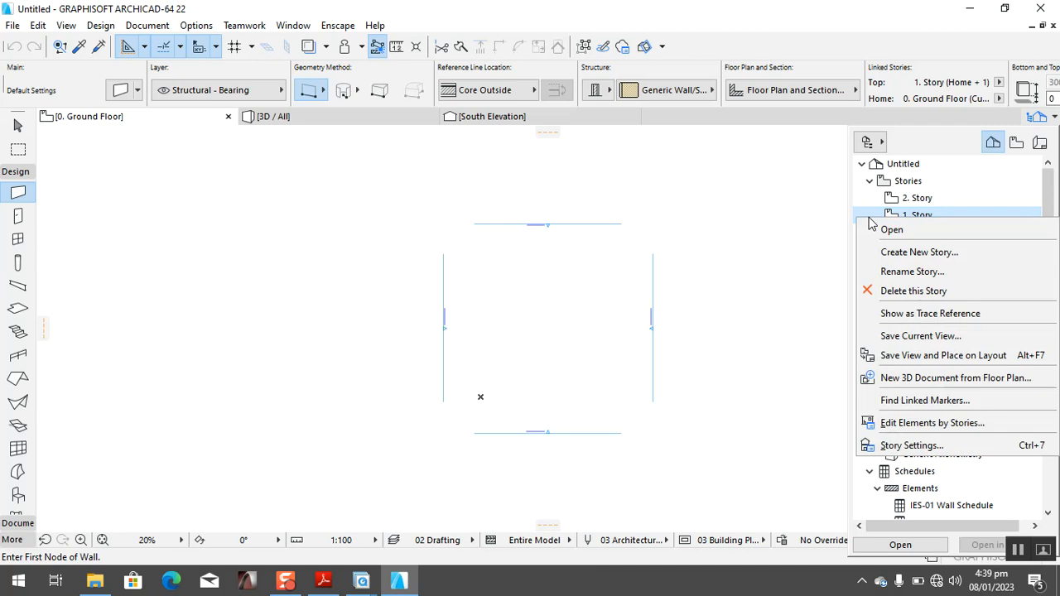
pyautogui.click(911, 445)
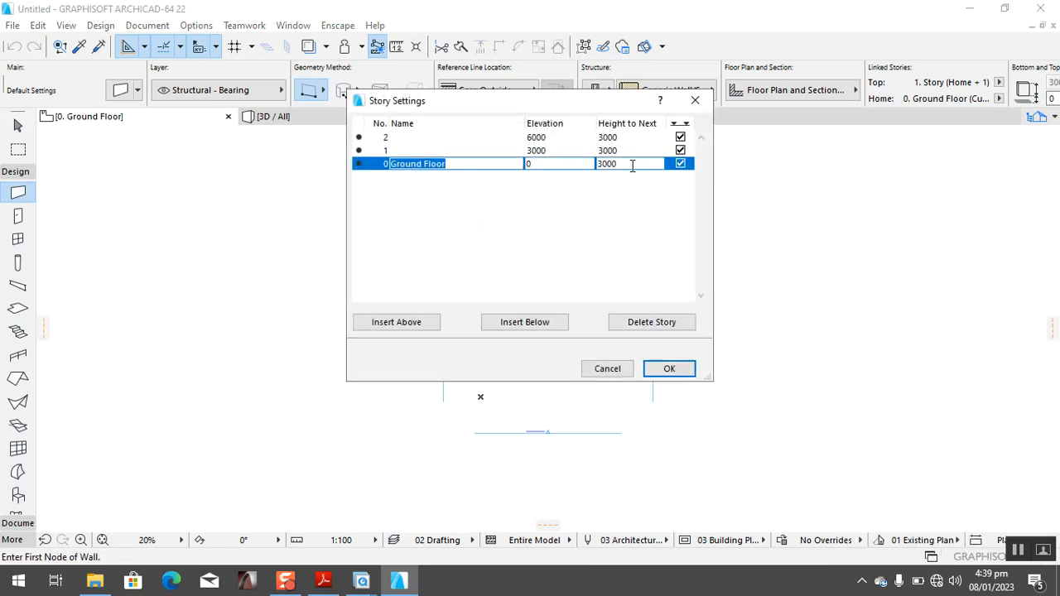
pyautogui.press('Tab')
pyautogui.press('Tab')
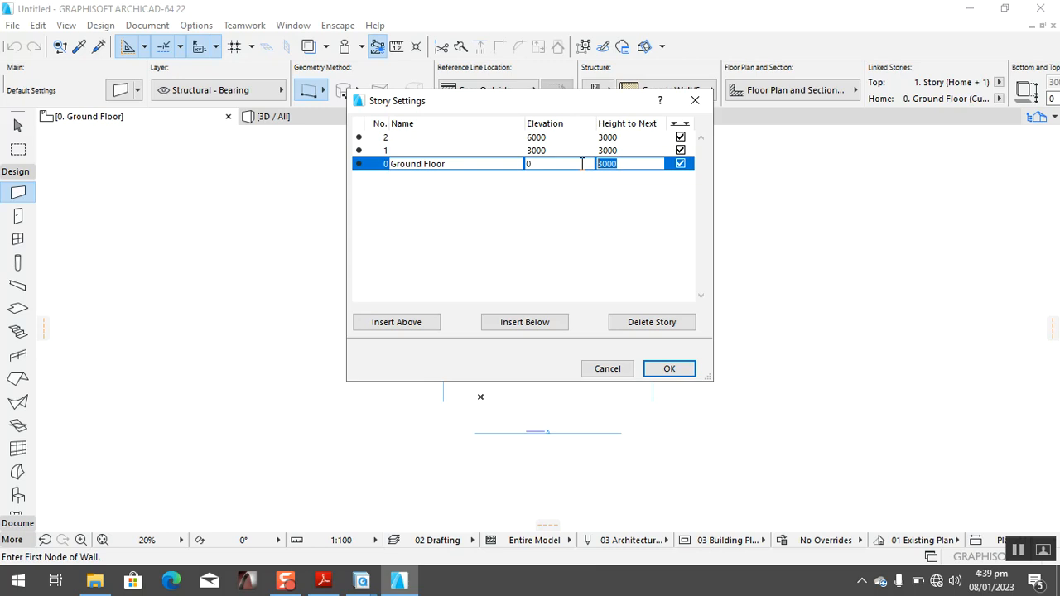
pyautogui.press('BackSpace')
pyautogui.write('1350')
pyautogui.press('Return')
# Set story 1's height to next to 3100 in the Story Settings.
pyautogui.click(607, 150)
pyautogui.click(607, 150)
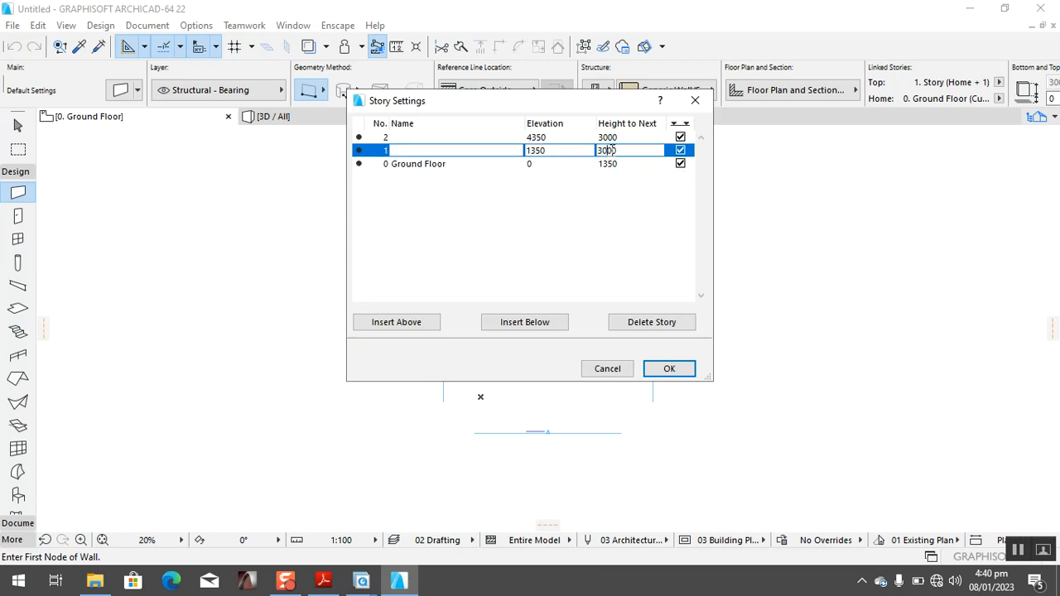
pyautogui.write('1')
pyautogui.press('Return')
# Delete story 2 from the project, apply the story settings and open the Ground Floor plan.
pyautogui.click(388, 139)
pyautogui.click(646, 323)
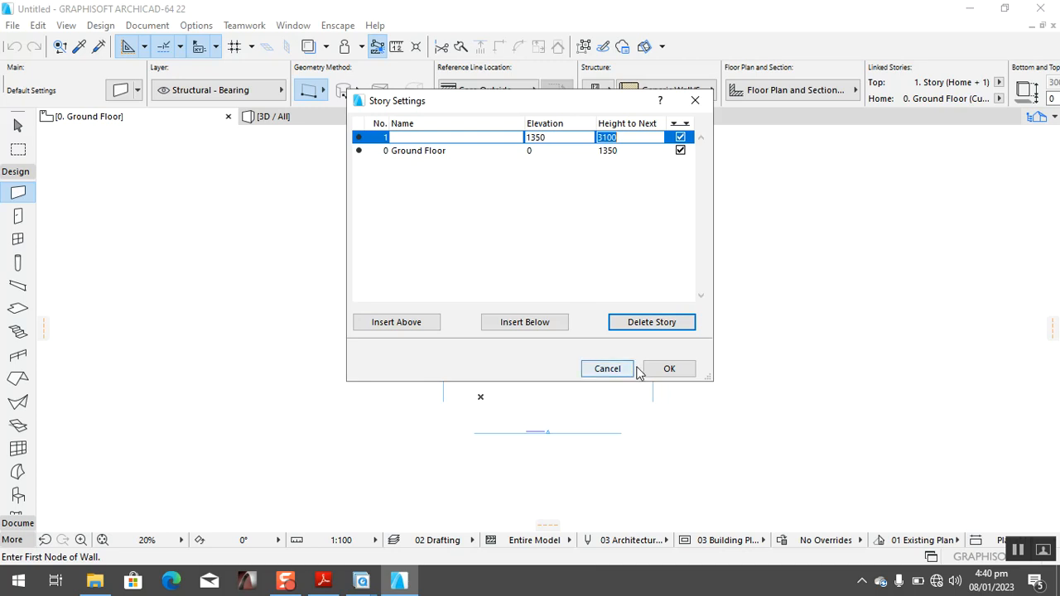
pyautogui.click(669, 370)
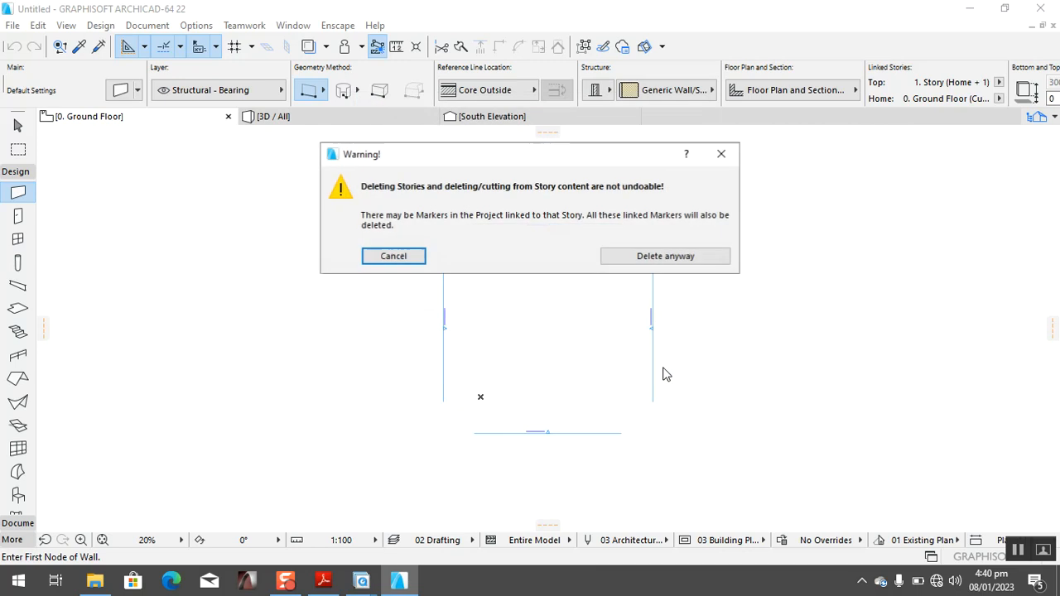
pyautogui.click(662, 258)
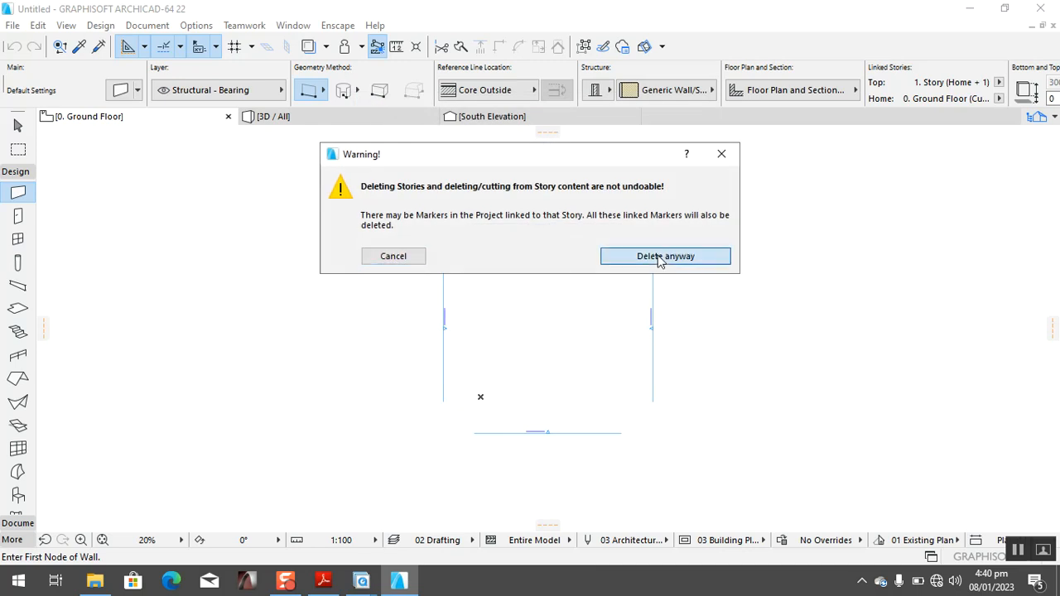
pyautogui.click(1035, 118)
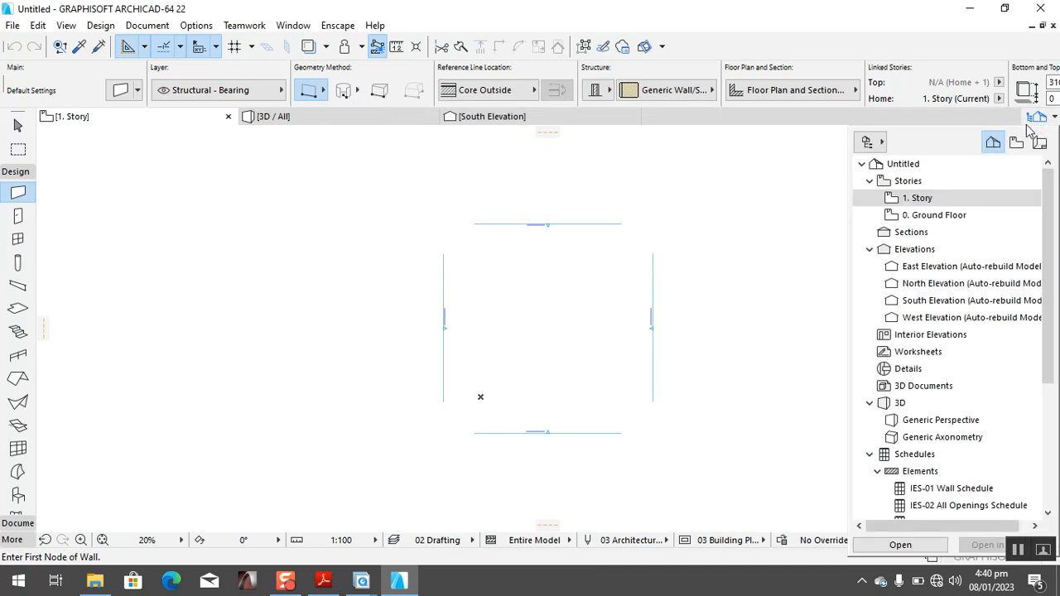
pyautogui.doubleClick(950, 220)
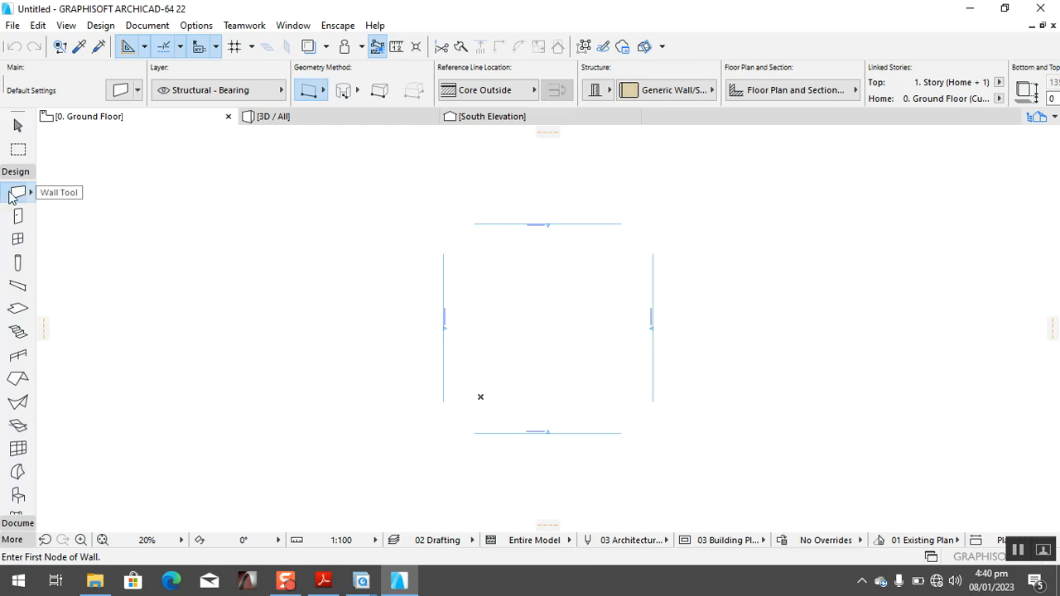
# Set the default wall to a basic structure, 150 thick, with Concrete Block - Filler as its building material.
pyautogui.click(124, 96)
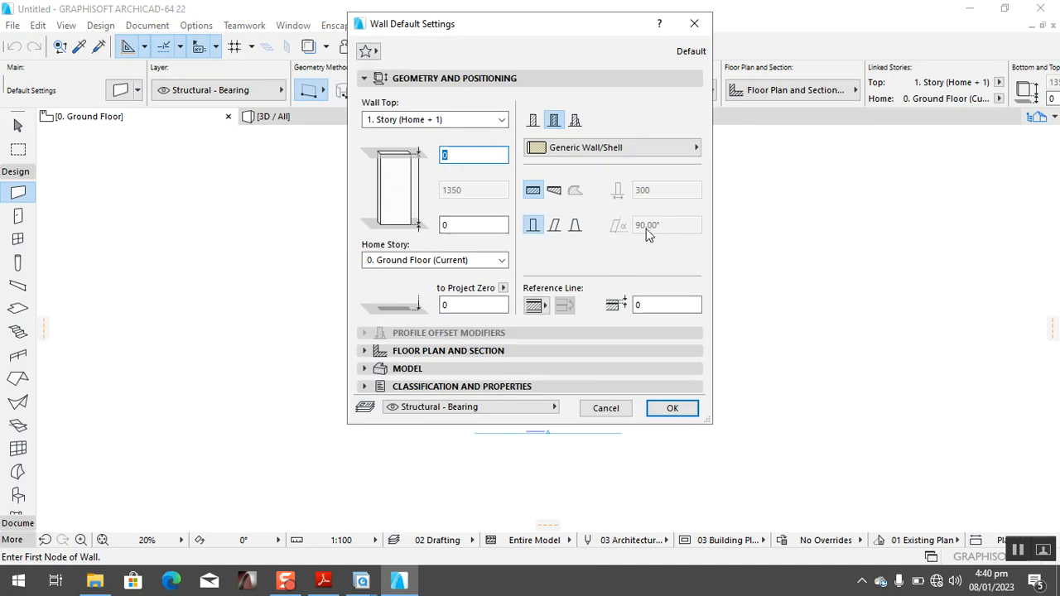
pyautogui.click(533, 122)
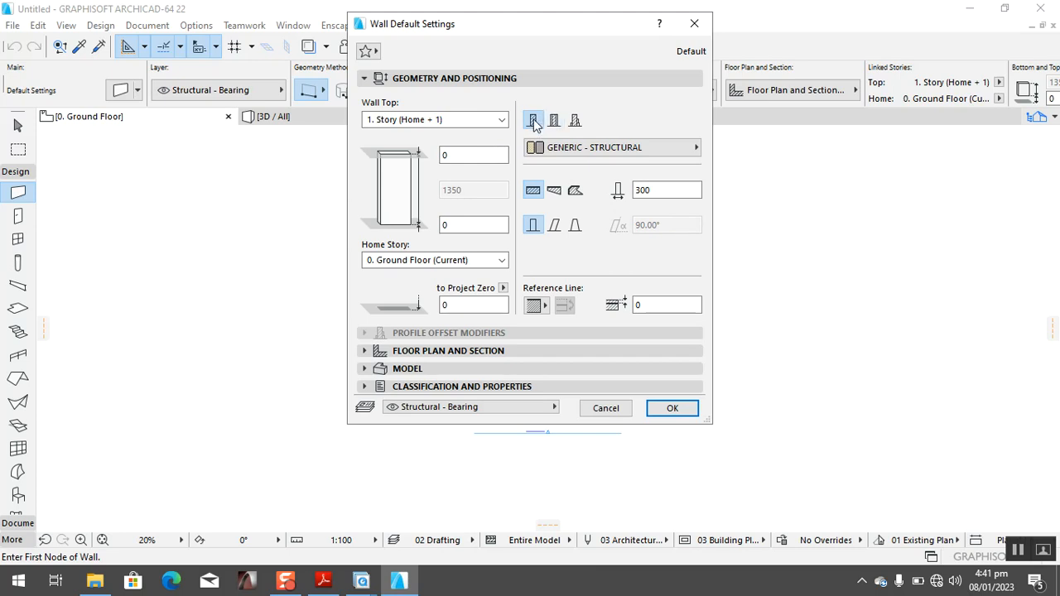
pyautogui.click(655, 189)
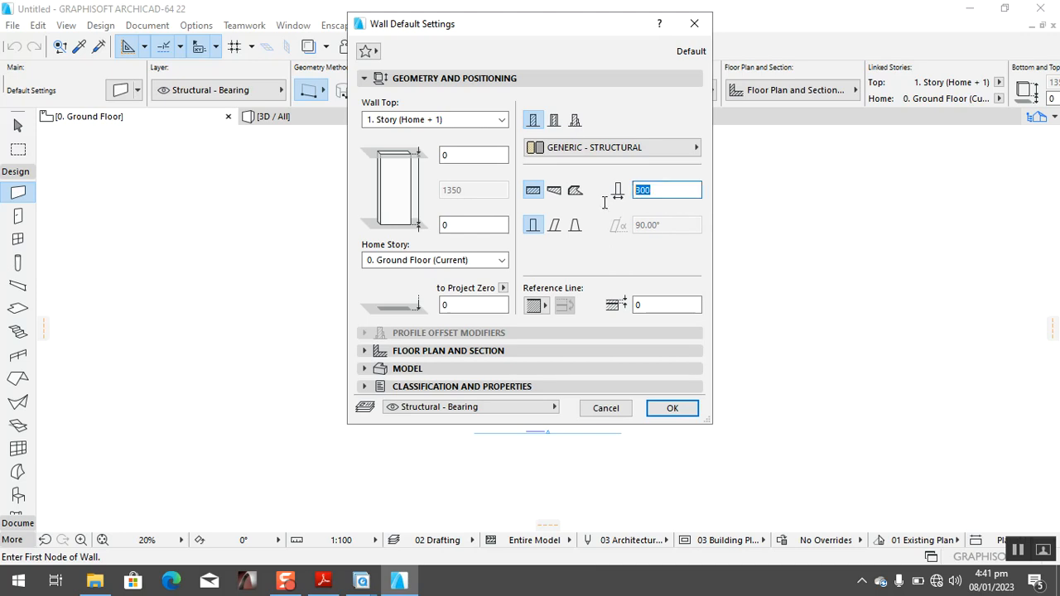
pyautogui.write('150')
pyautogui.click(592, 147)
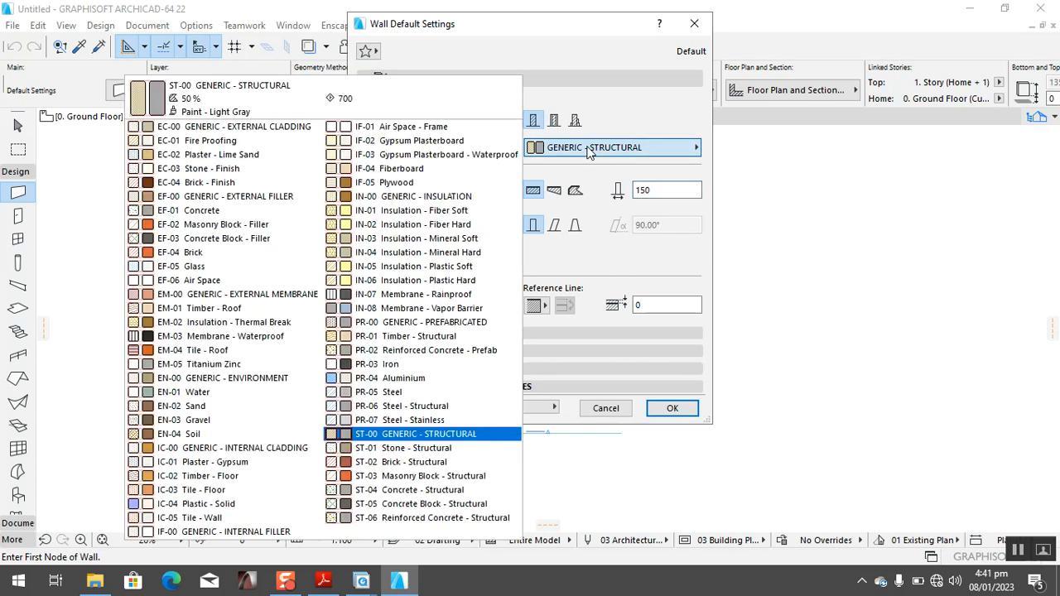
pyautogui.click(203, 239)
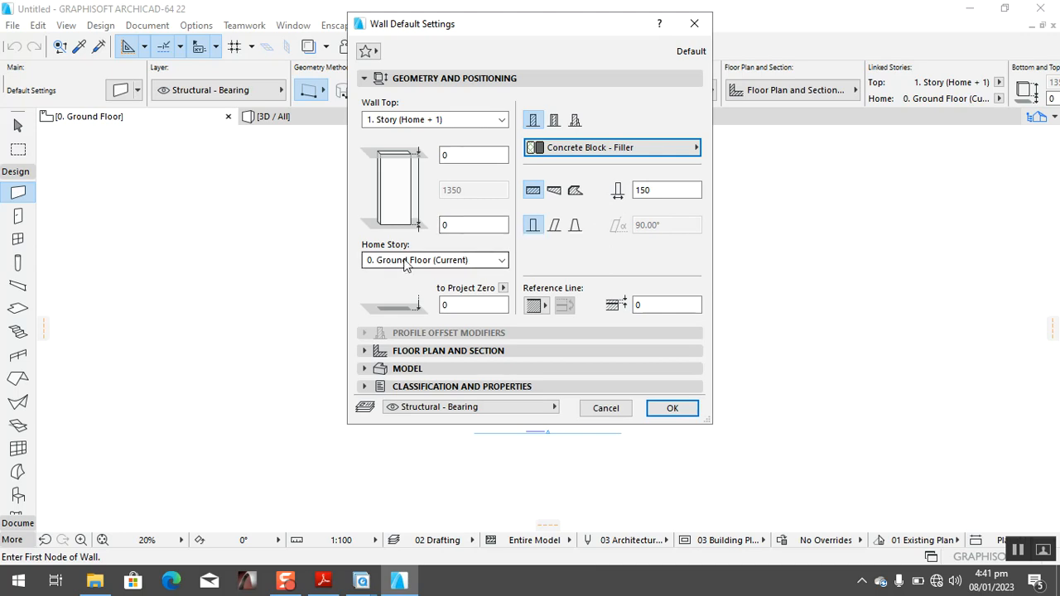
# Check the exterior finish in the frontrr.jpg render and enable all three surface overrides in the wall's model settings.
pyautogui.click(424, 368)
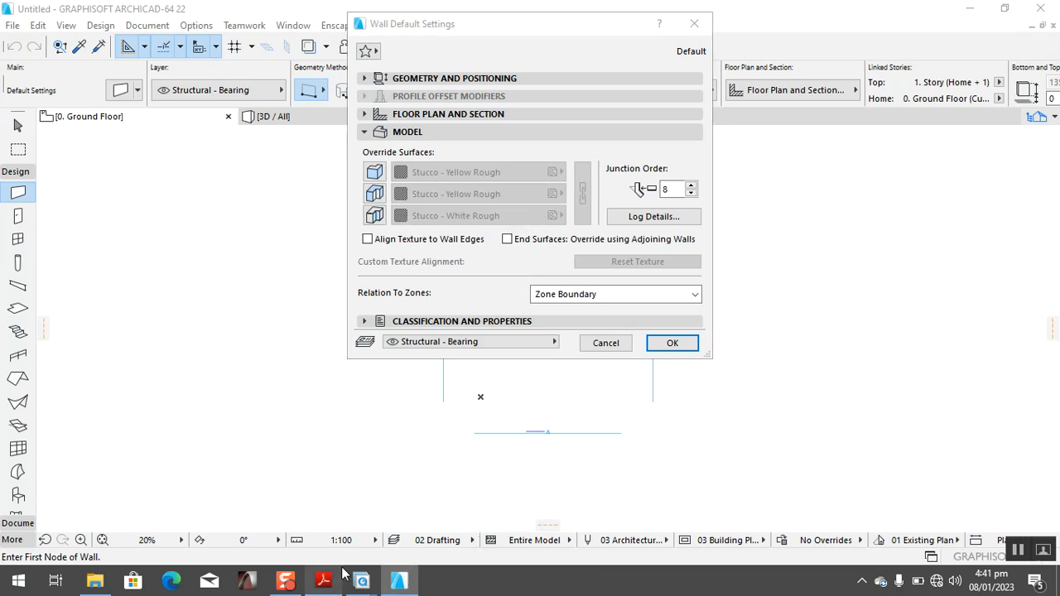
pyautogui.moveTo(362, 579)
pyautogui.click(547, 542)
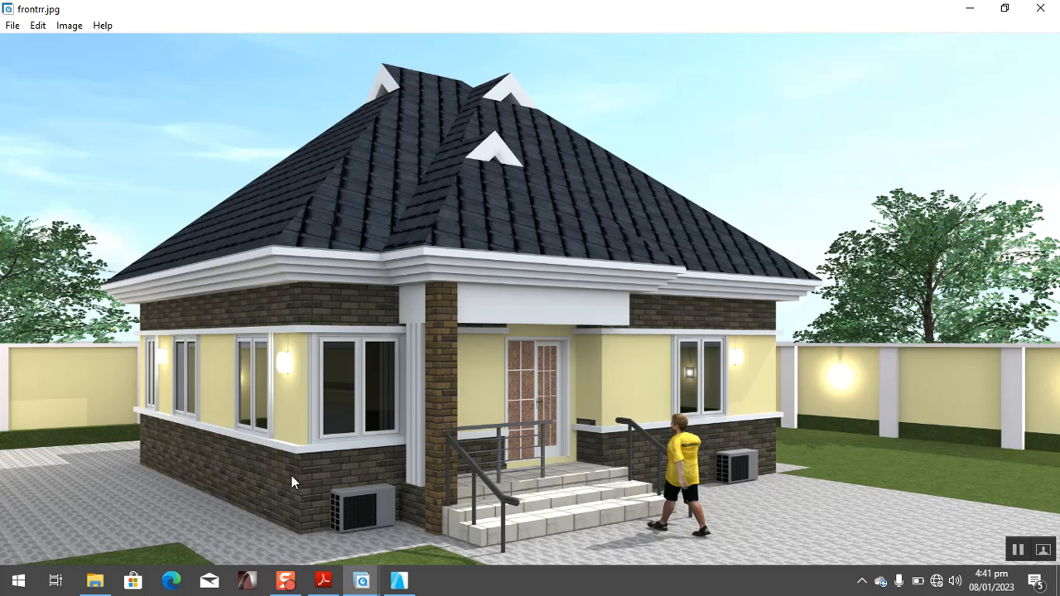
pyautogui.click(399, 580)
pyautogui.click(374, 172)
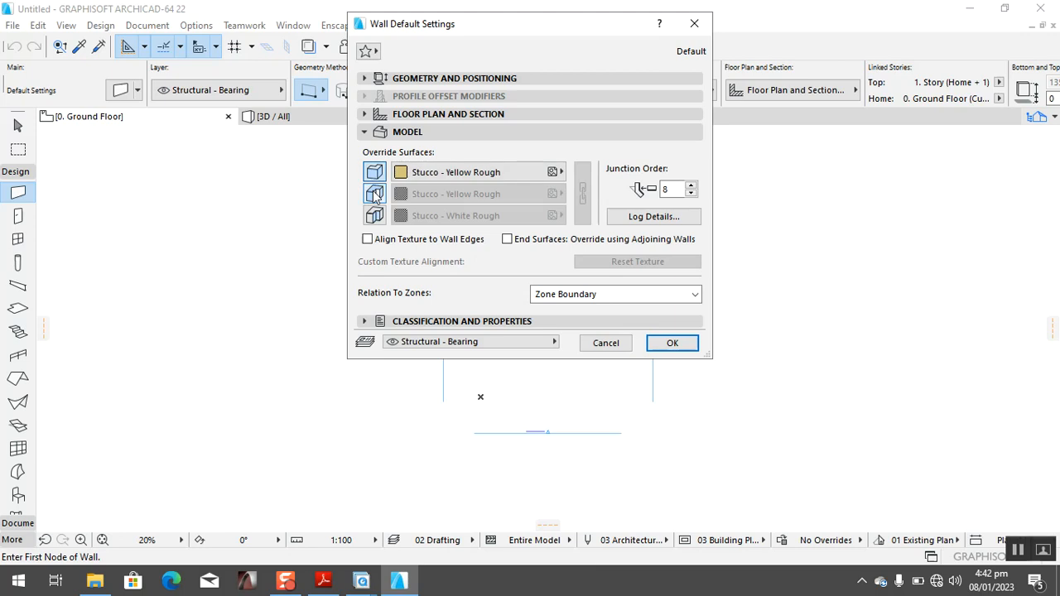
pyautogui.click(375, 193)
pyautogui.click(374, 214)
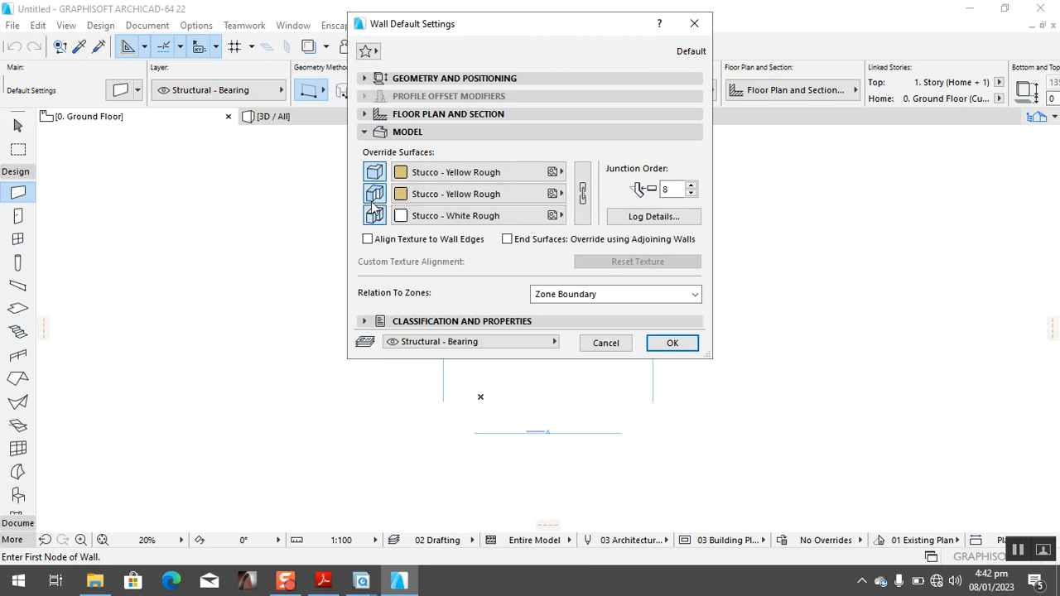
# Override the wall's outside surface with Brick - Flemish Bond, keep the three surfaces unlinked, and apply the default wall settings.
pyautogui.click(472, 174)
pyautogui.scroll(5, 431, 290)
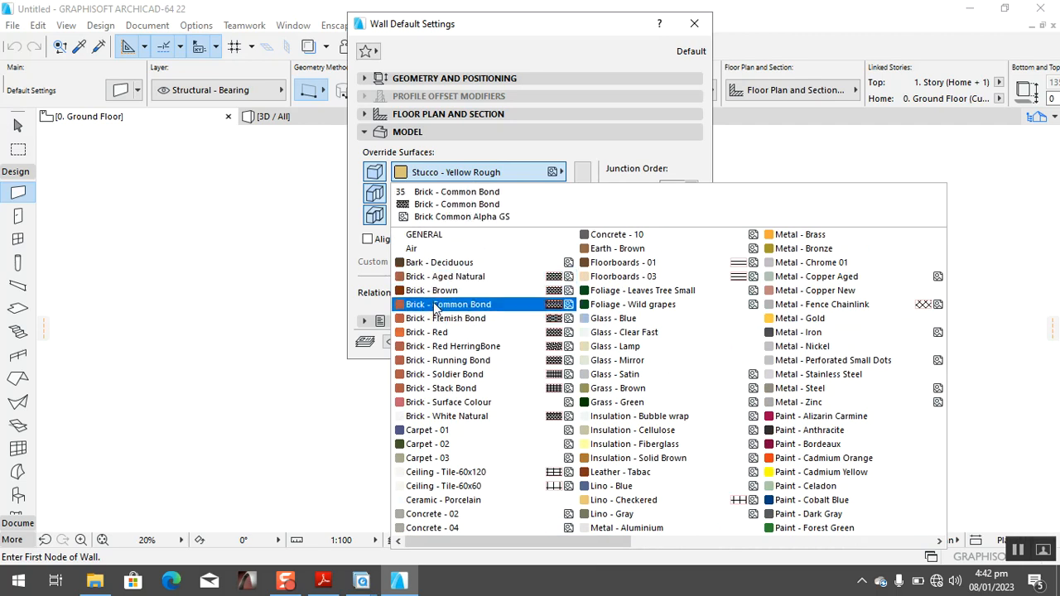
pyautogui.click(485, 323)
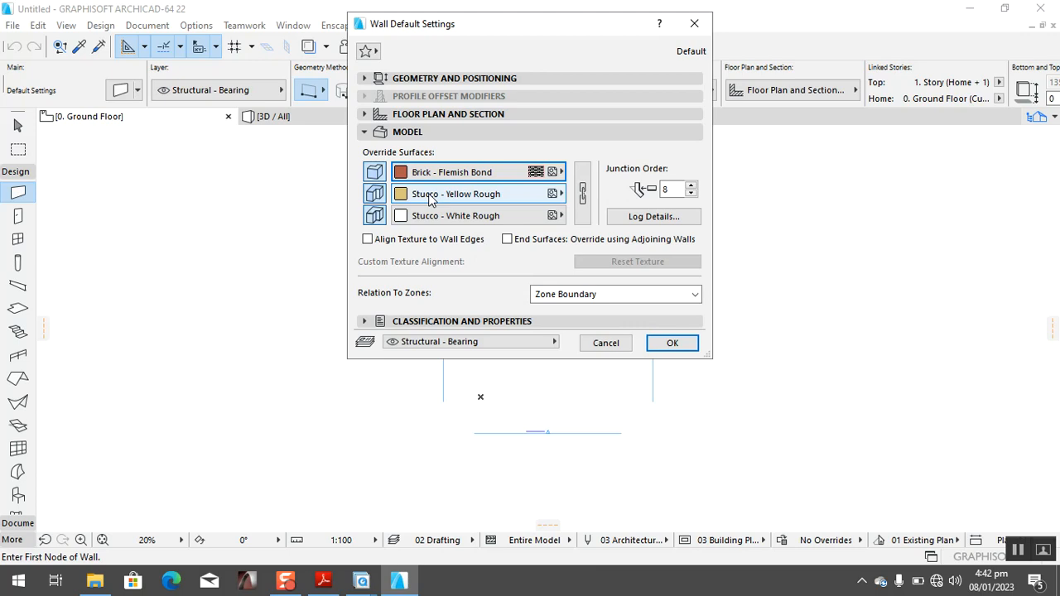
pyautogui.click(584, 191)
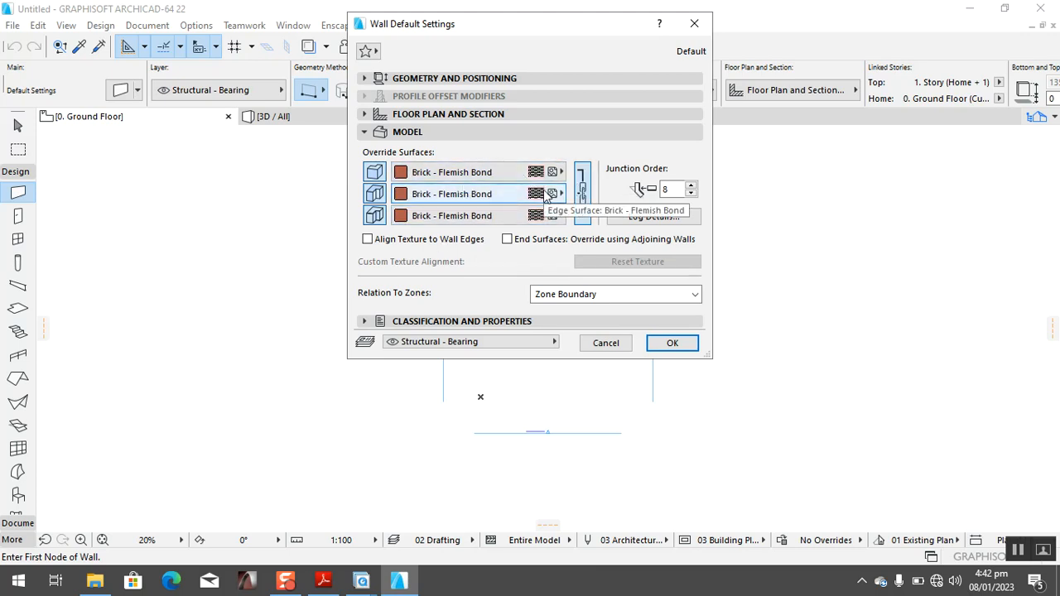
pyautogui.click(585, 191)
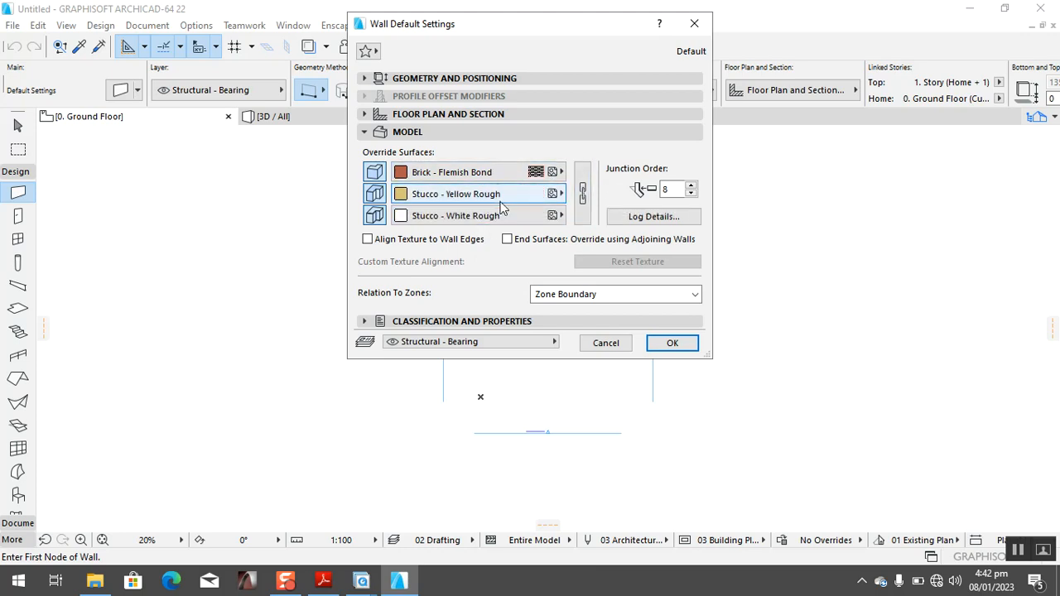
pyautogui.click(583, 192)
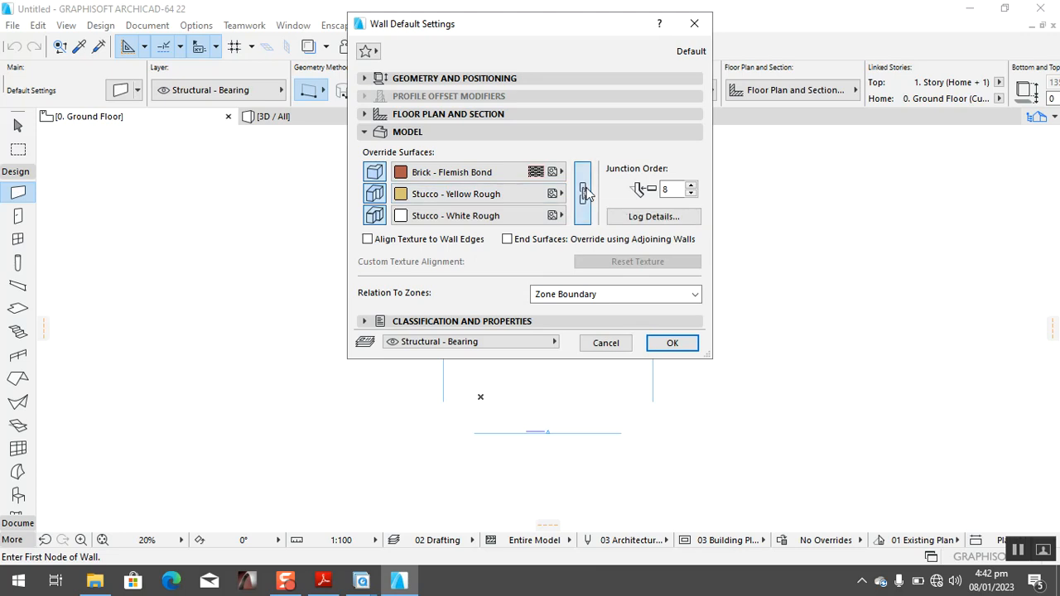
pyautogui.click(671, 342)
# Consult the overall dimensions in floor.pdf, then draw a horizontal wall about 28505 long below the North Elevation line.
pyautogui.scroll(3, 627, 286)
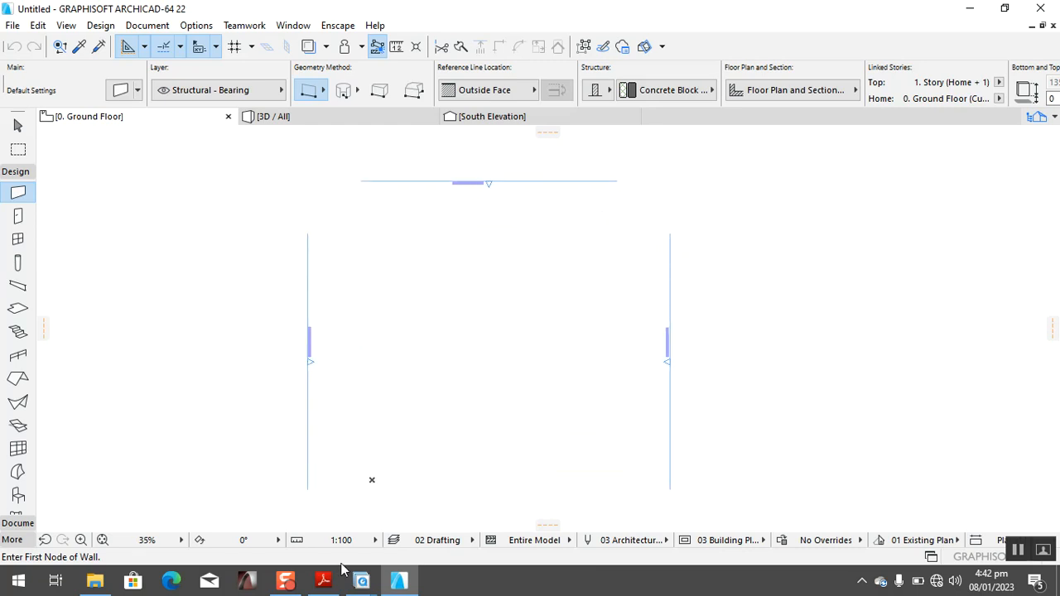
pyautogui.click(323, 580)
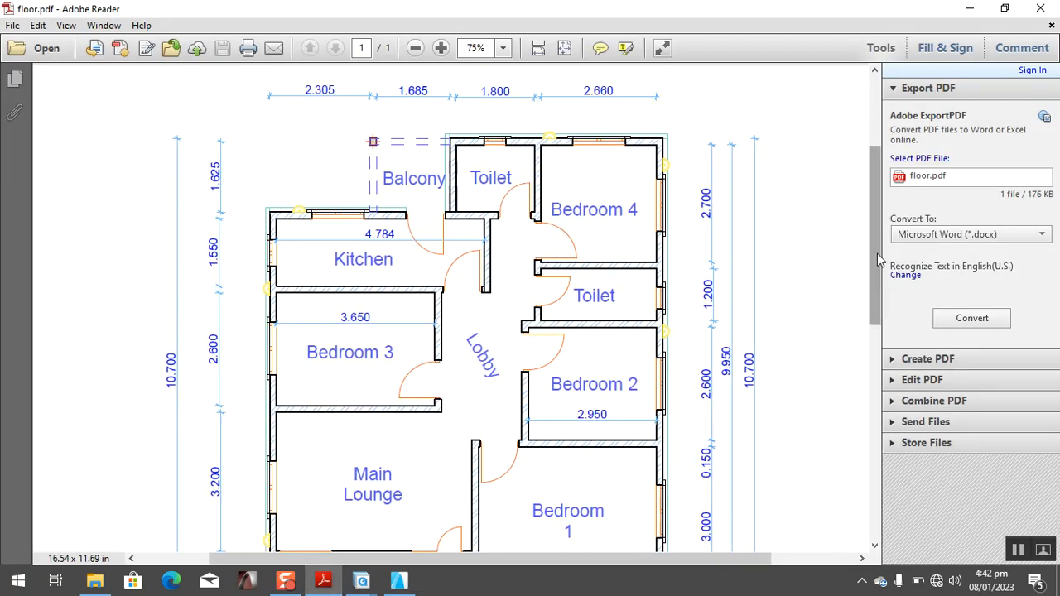
pyautogui.scroll(3, 880, 259)
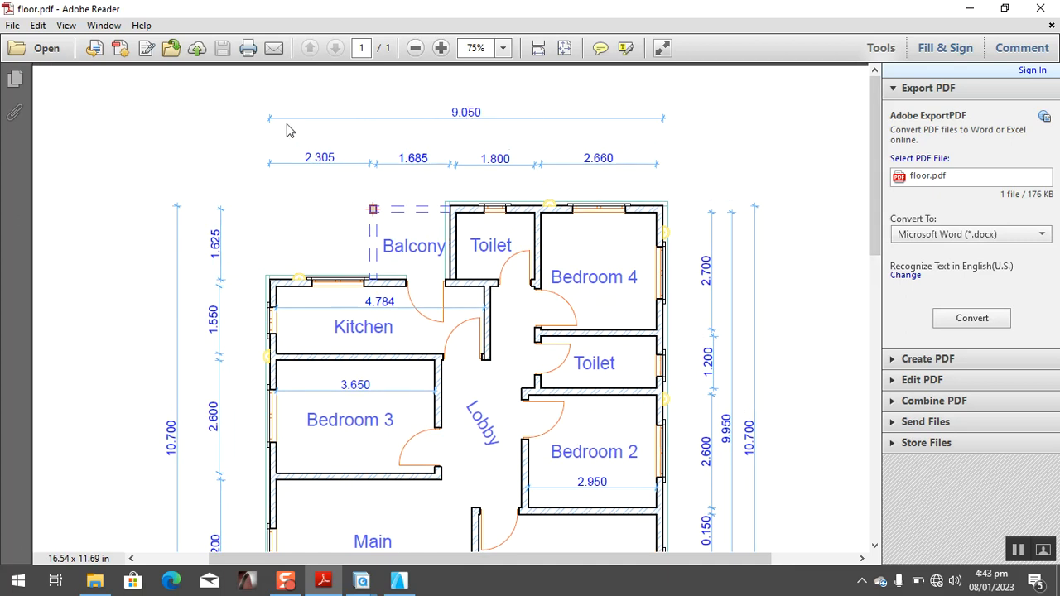
pyautogui.click(398, 581)
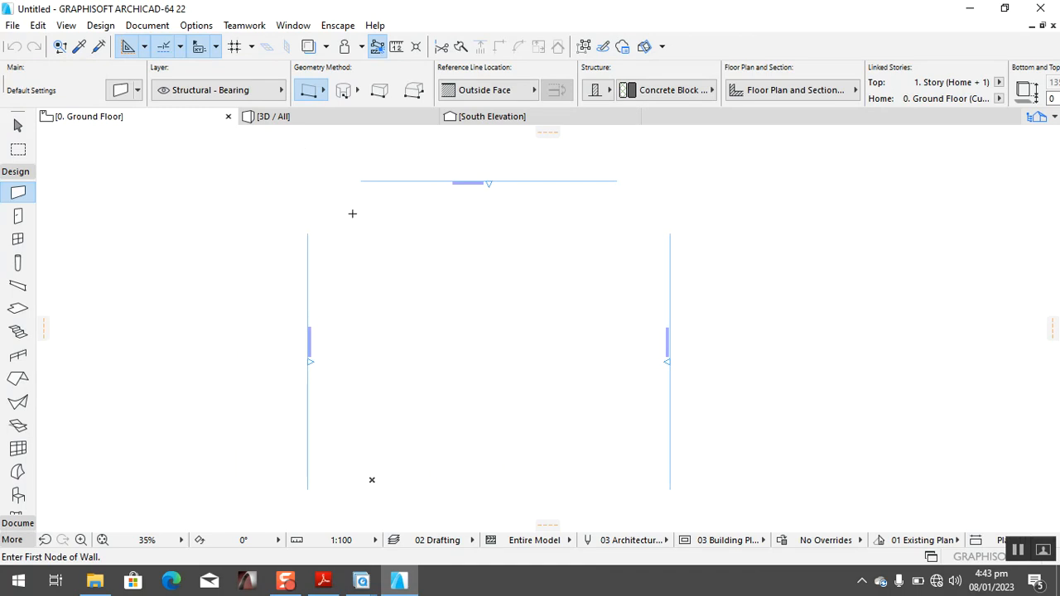
pyautogui.click(428, 213)
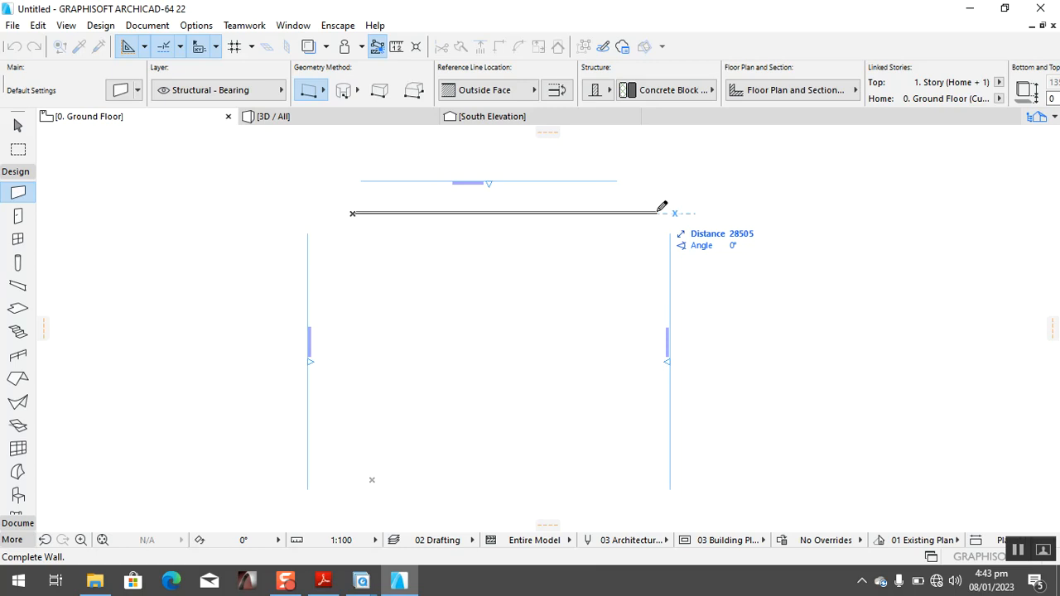
pyautogui.click(661, 207)
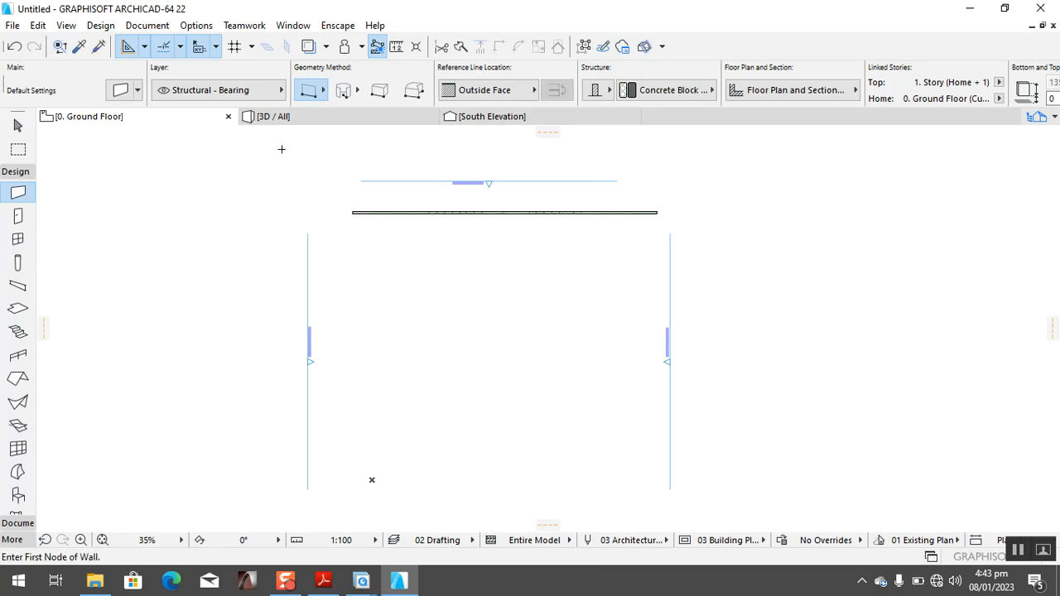
# Turn on grid snapping and draw a long vertical wall crossing the horizontal wall near its left end.
pyautogui.click(235, 46)
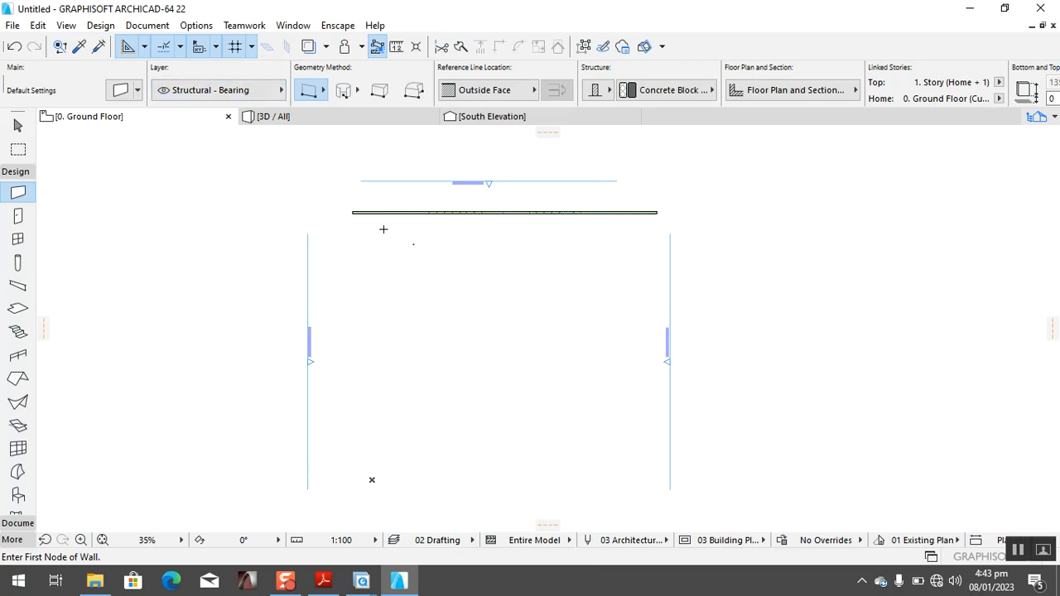
pyautogui.click(372, 203)
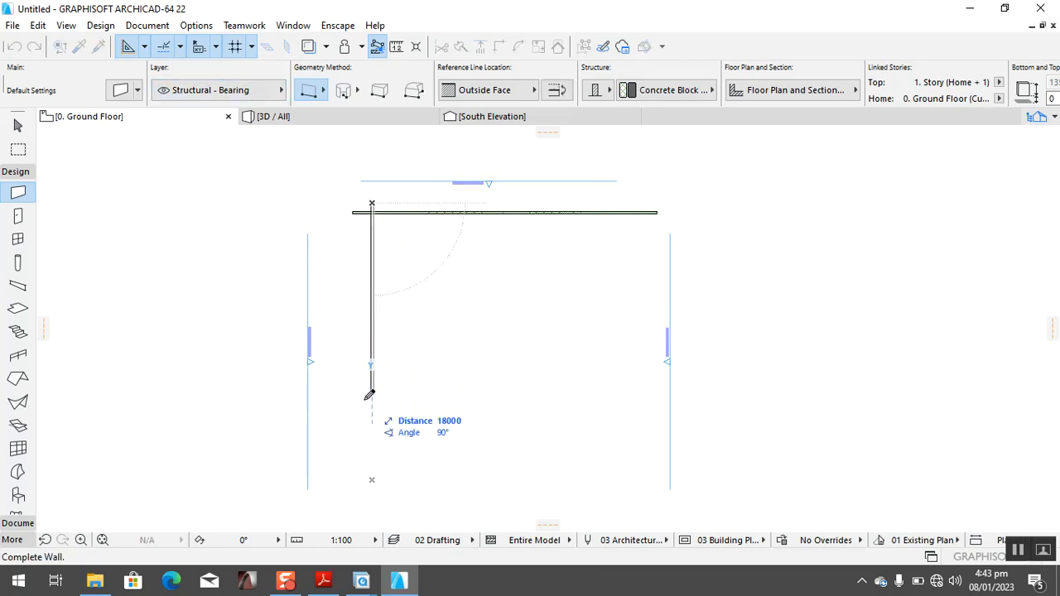
pyautogui.click(371, 497)
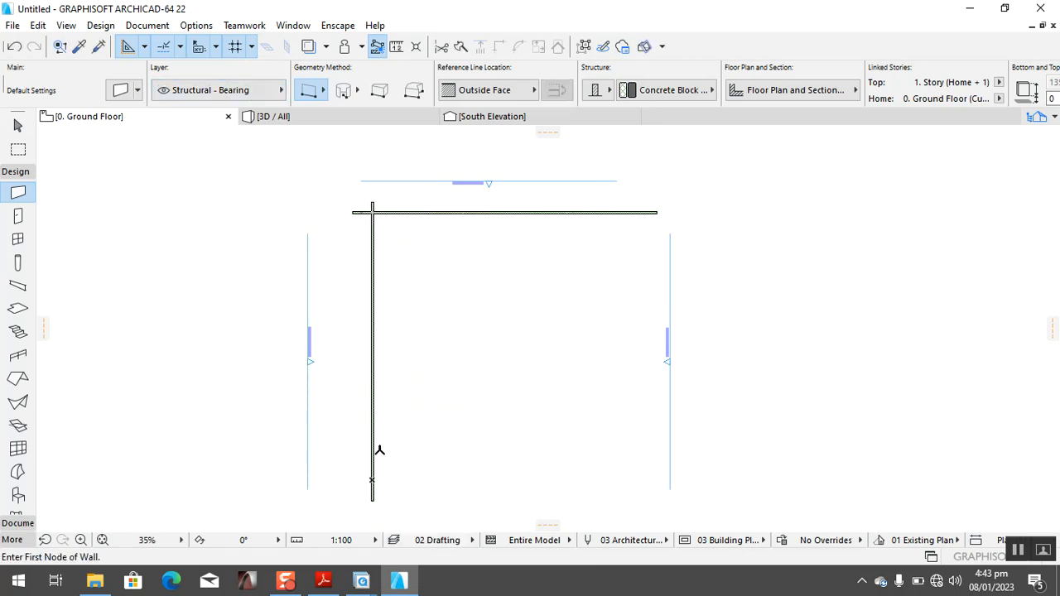
pyautogui.scroll(1, 377, 194)
pyautogui.scroll(-4, 373, 191)
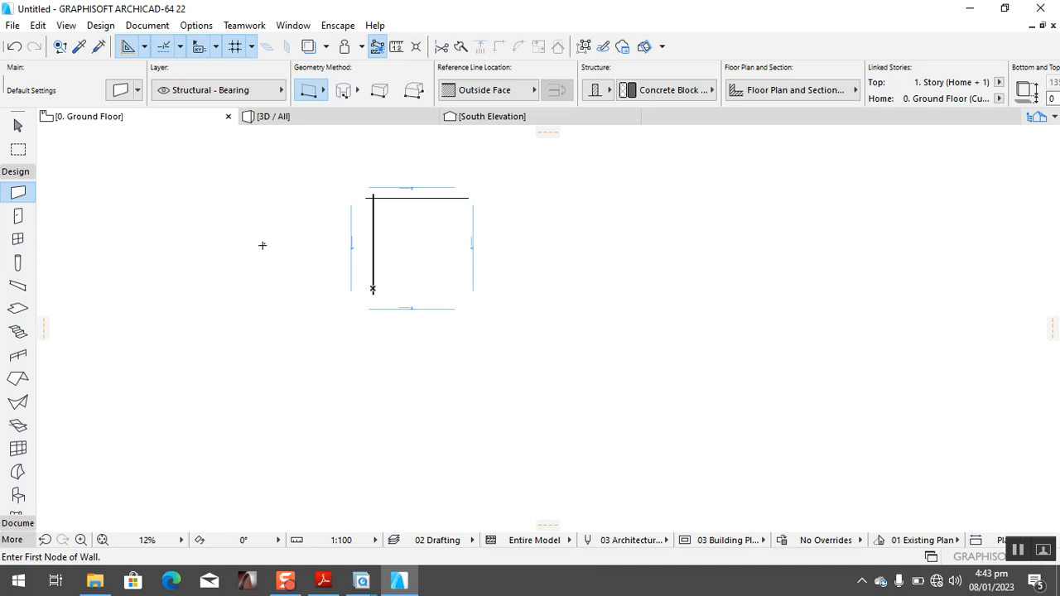
# Leave the Wall tool with grid snapping turned off and check the building's overall dimensions in floor.pdf.
pyautogui.press('Escape')
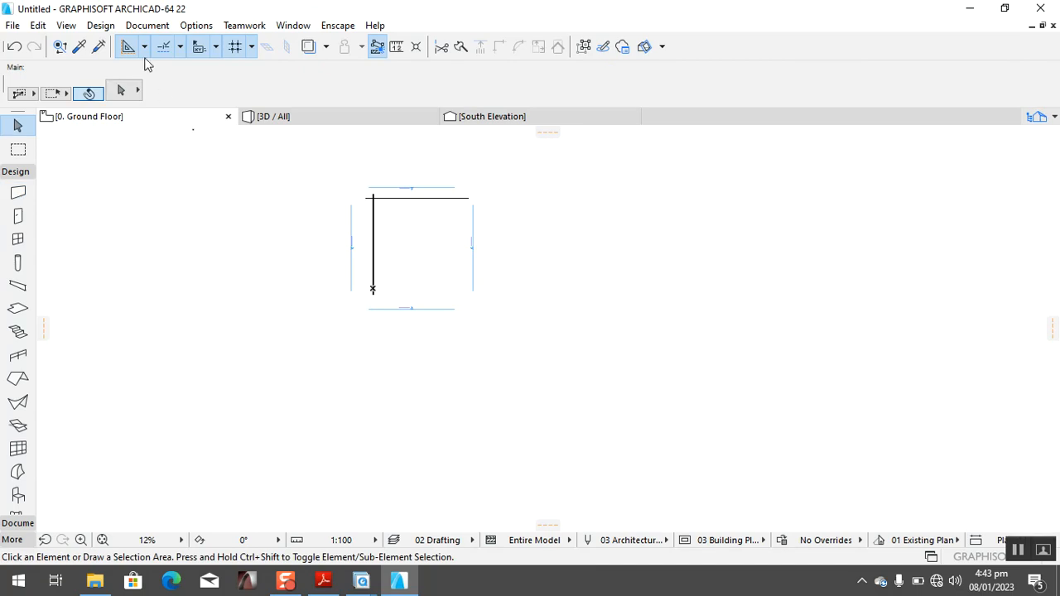
pyautogui.click(234, 46)
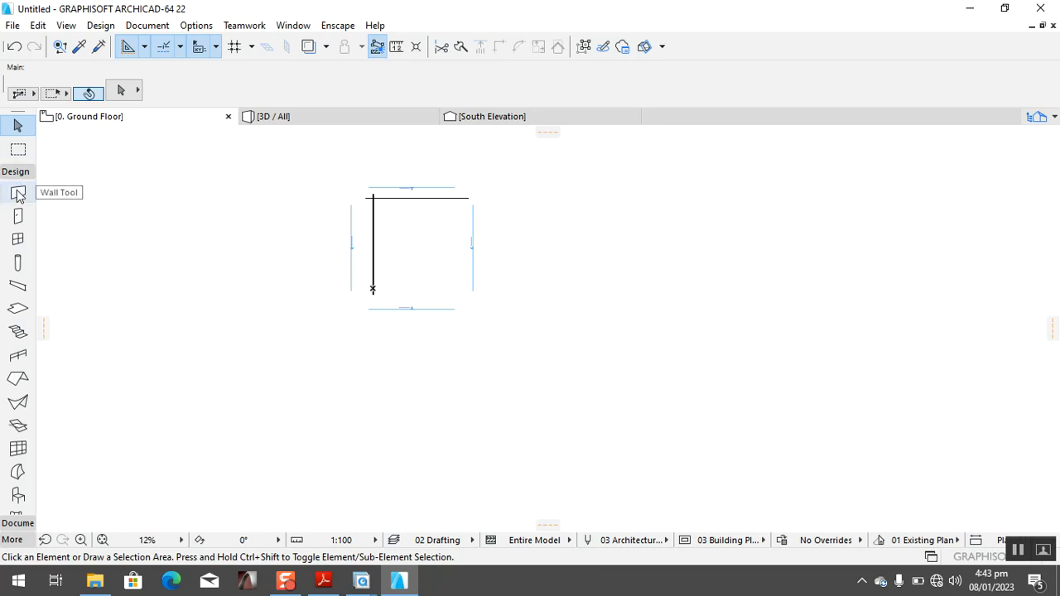
pyautogui.scroll(1, 395, 194)
pyautogui.scroll(9, 395, 194)
pyautogui.scroll(-5, 436, 278)
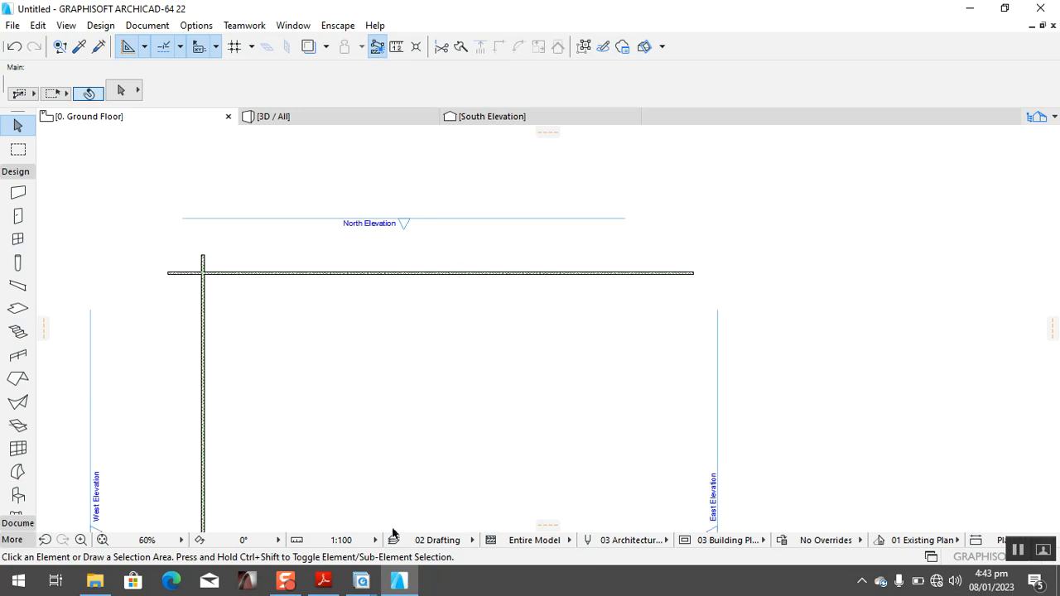
pyautogui.click(323, 581)
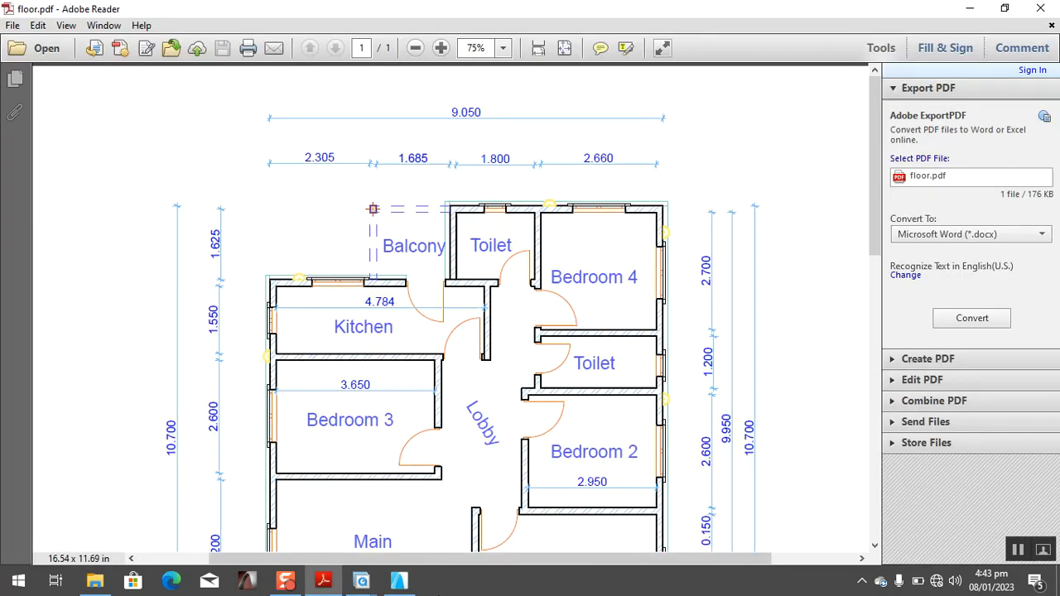
pyautogui.click(399, 581)
pyautogui.click(203, 314)
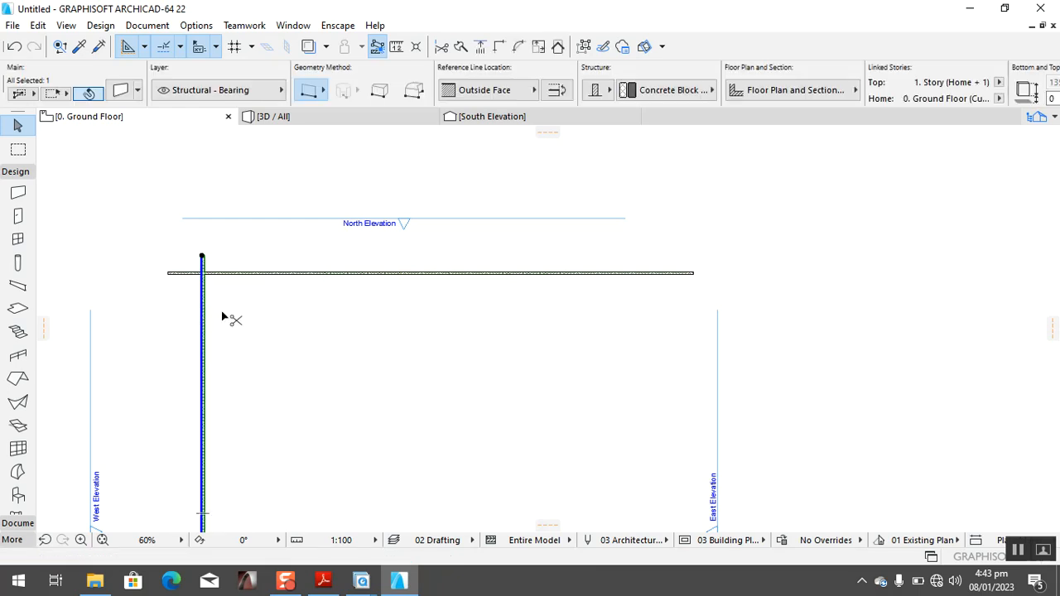
pyautogui.hotkey('ctrl', 'd')
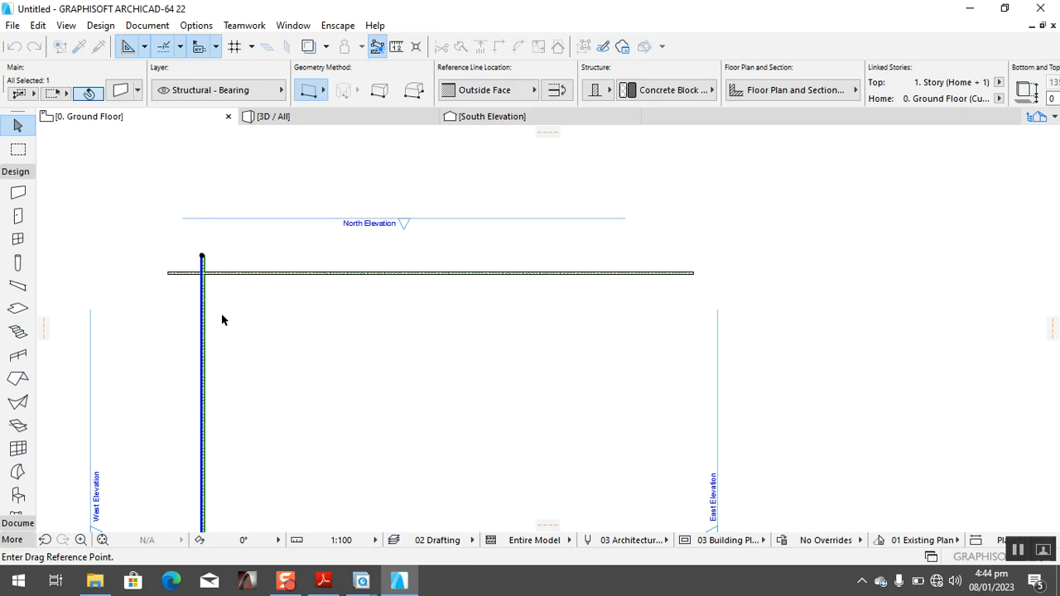
pyautogui.press('ctrl')
pyautogui.press('Escape')
pyautogui.press('Escape')
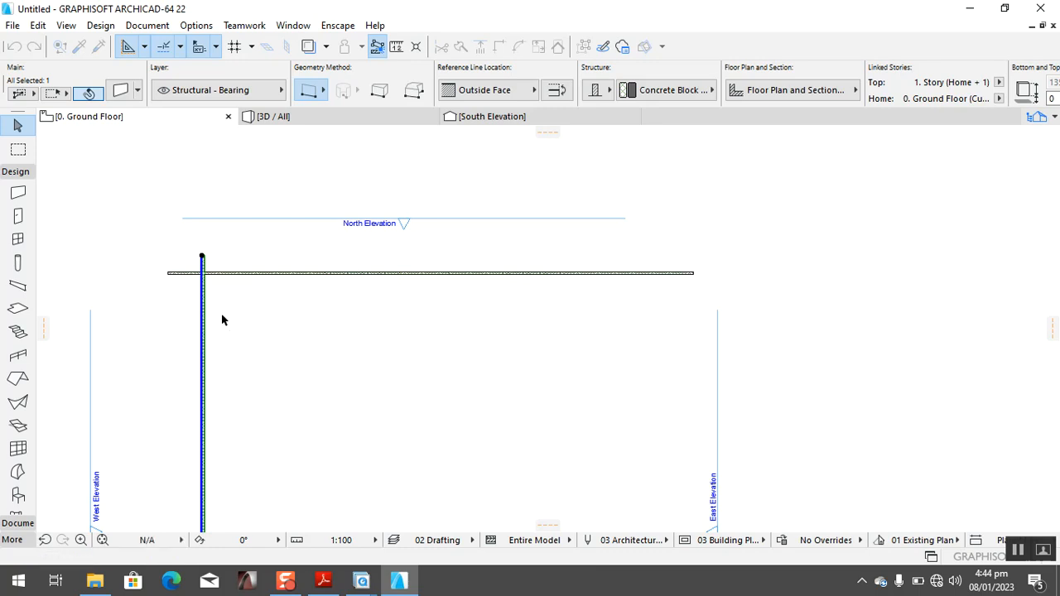
# Drag a copy of the vertical wall 9200 along the horizontal wall, using their intersection as the reference point.
pyautogui.click(208, 308)
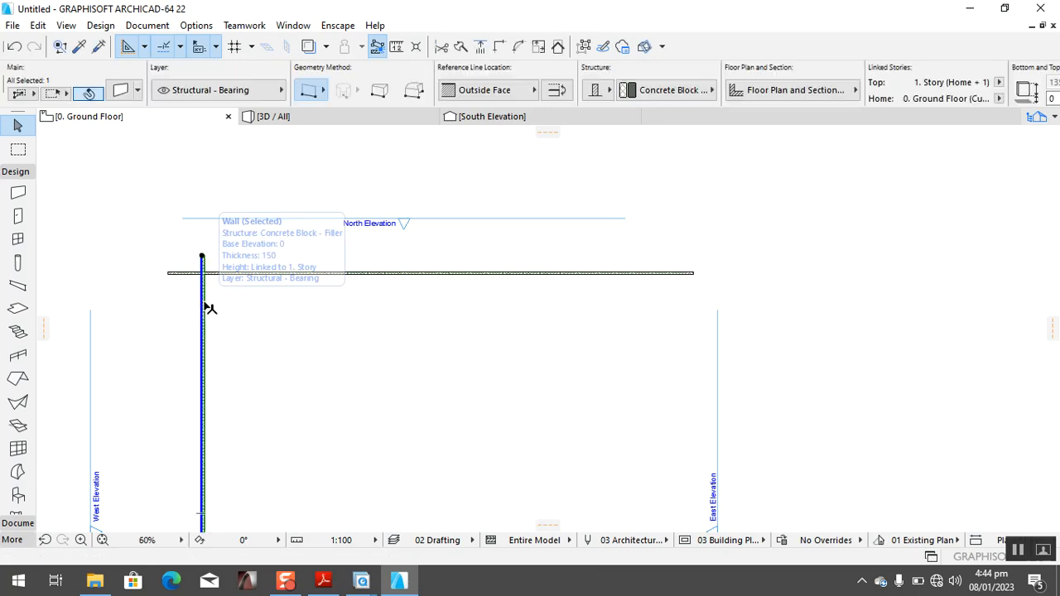
pyautogui.rightClick(208, 308)
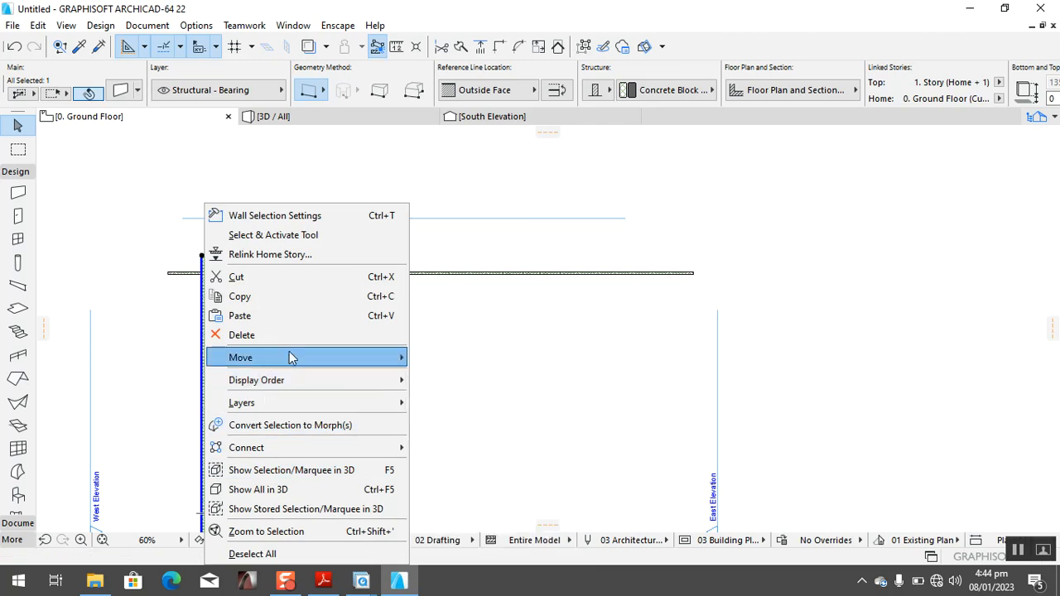
pyautogui.moveTo(291, 357)
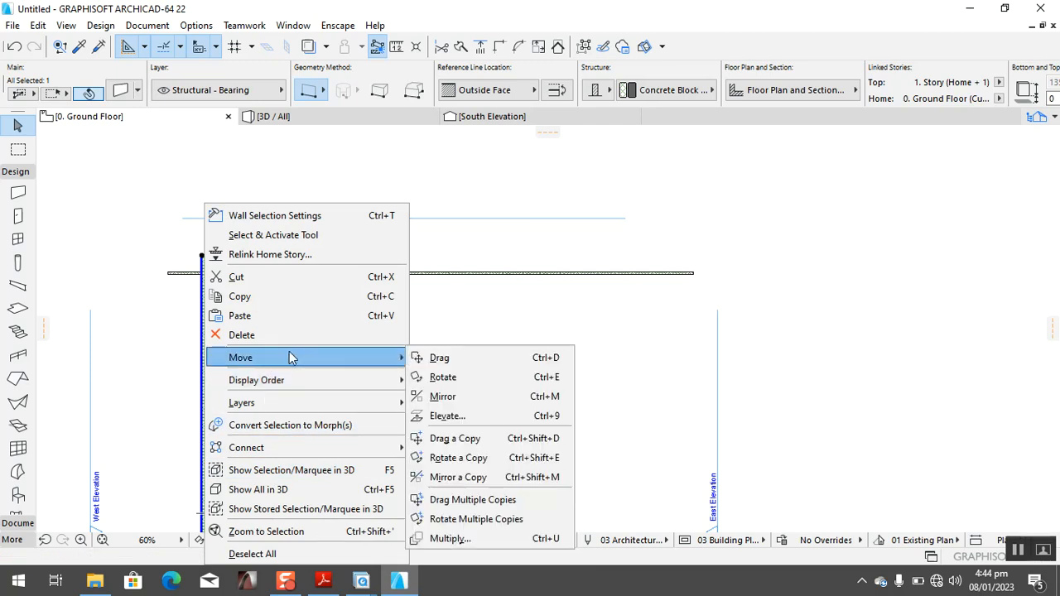
pyautogui.click(485, 438)
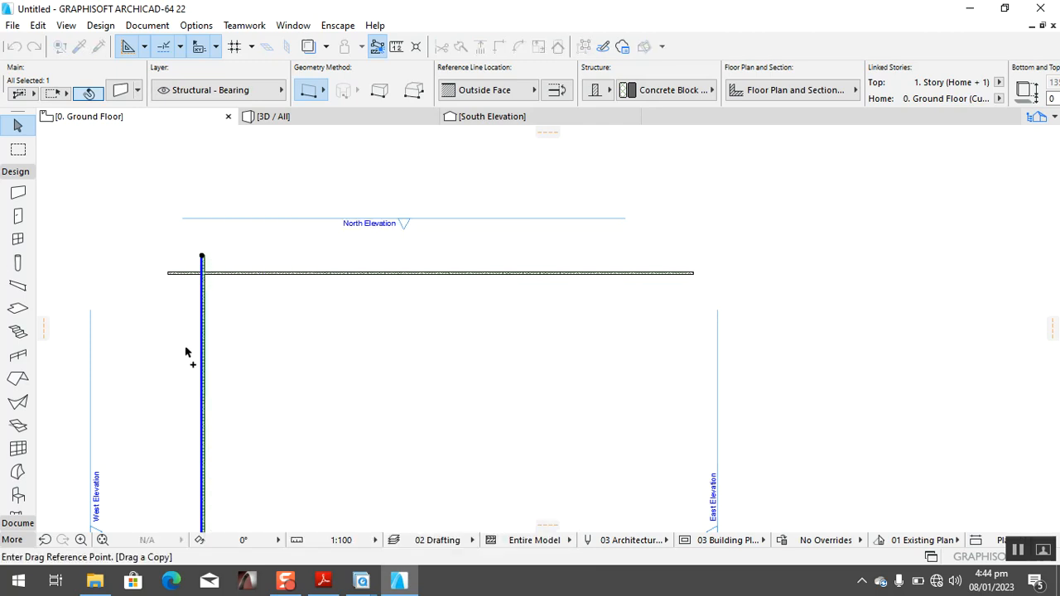
pyautogui.click(203, 273)
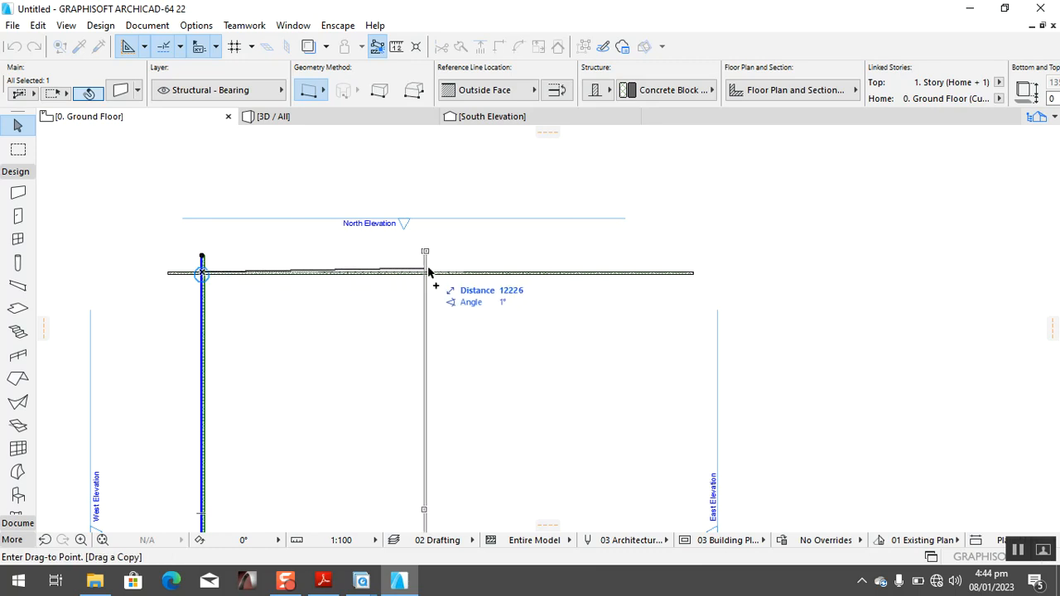
pyautogui.scroll(-1, 441, 265)
pyautogui.scroll(3, 441, 265)
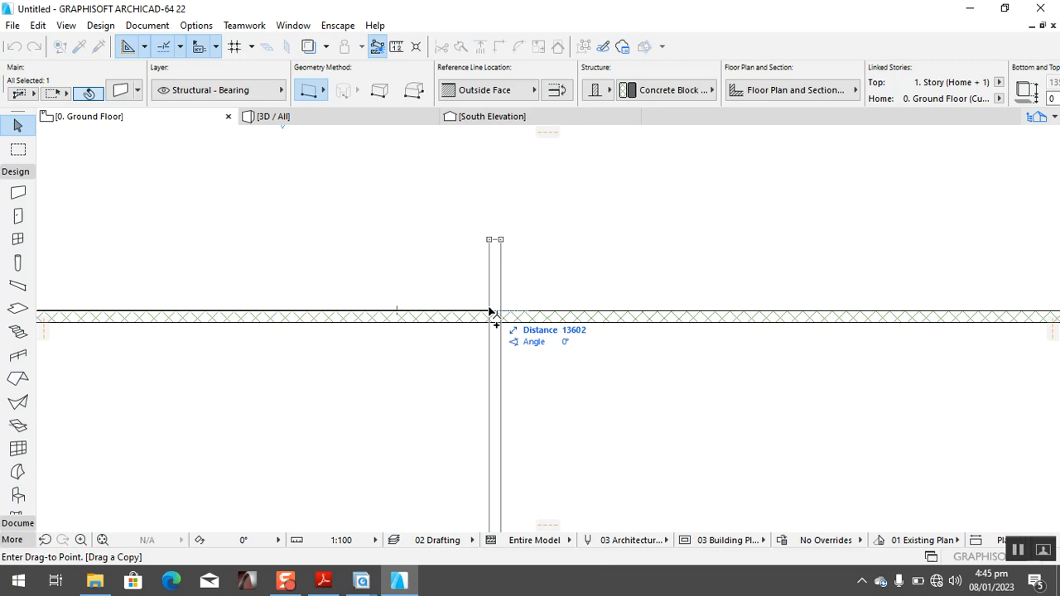
pyautogui.write('9200')
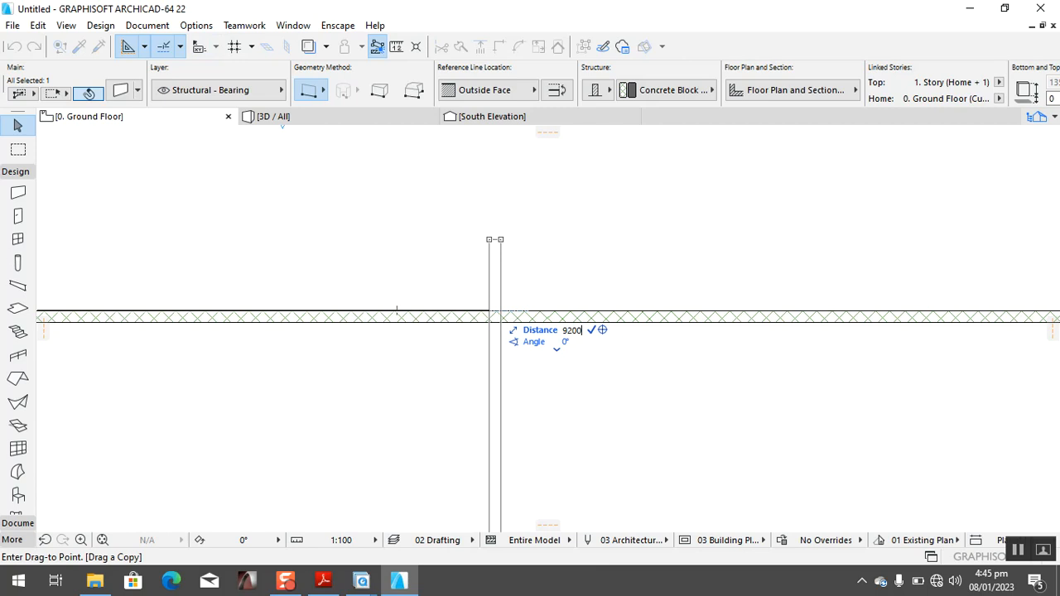
pyautogui.press('Return')
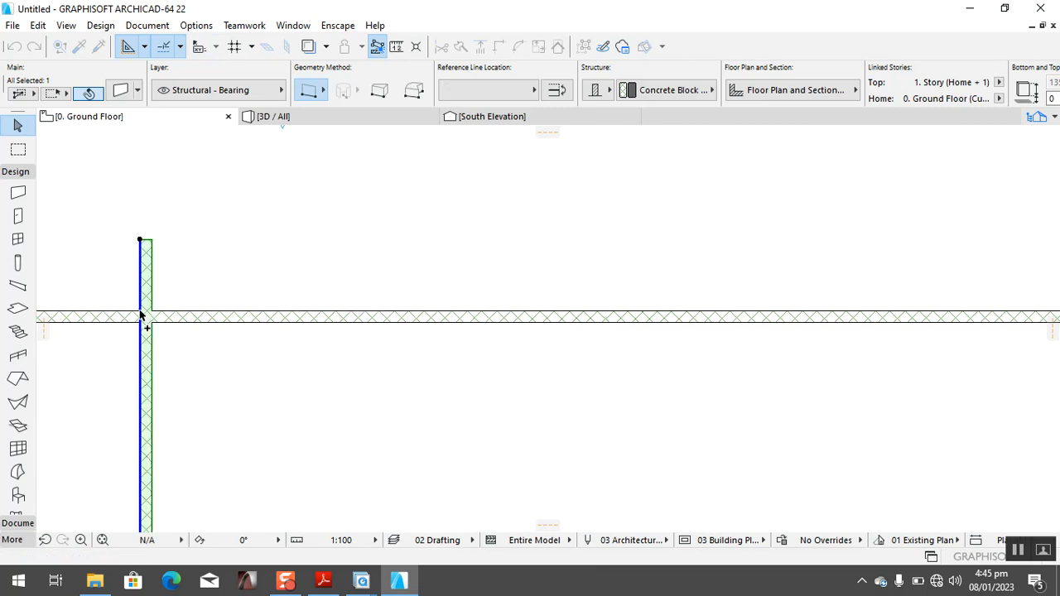
pyautogui.scroll(-5, 201, 338)
pyautogui.scroll(5, 99, 337)
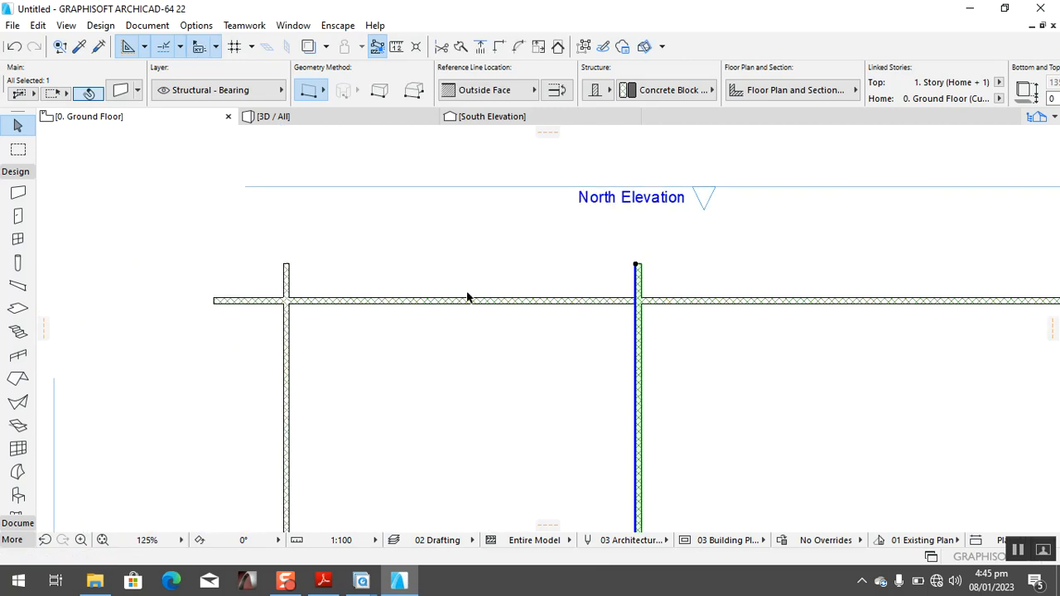
pyautogui.press('Escape')
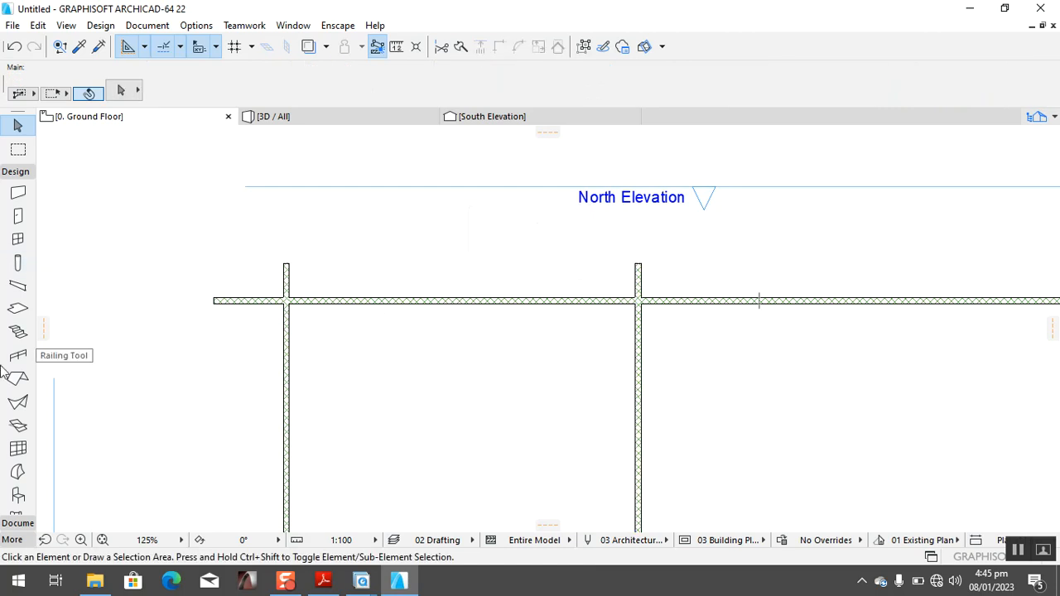
# Measure the overall width across the outer faces of the two vertical walls with a temporary line.
pyautogui.click(16, 172)
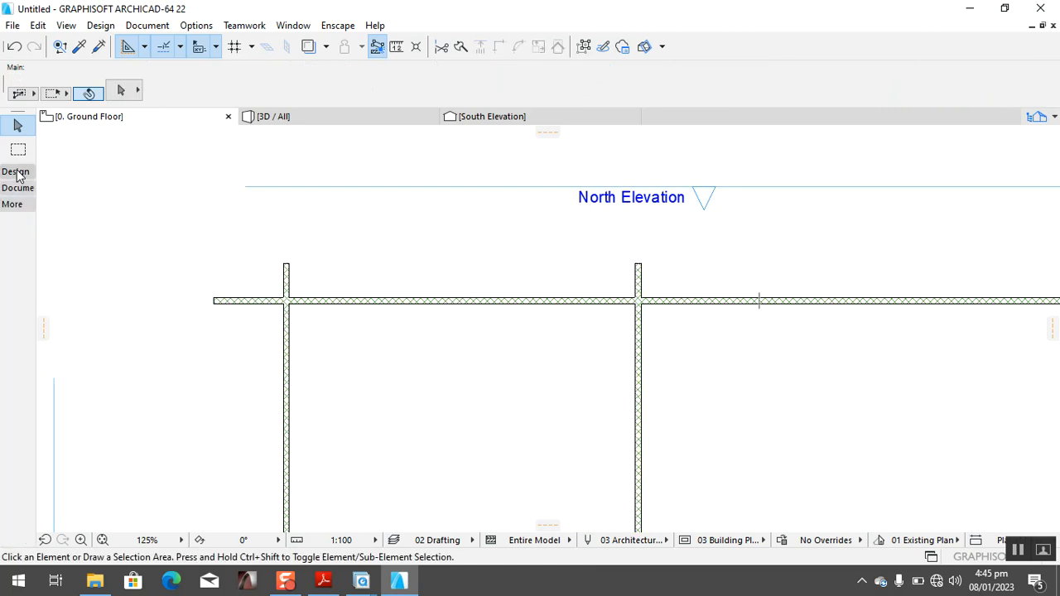
pyautogui.click(17, 189)
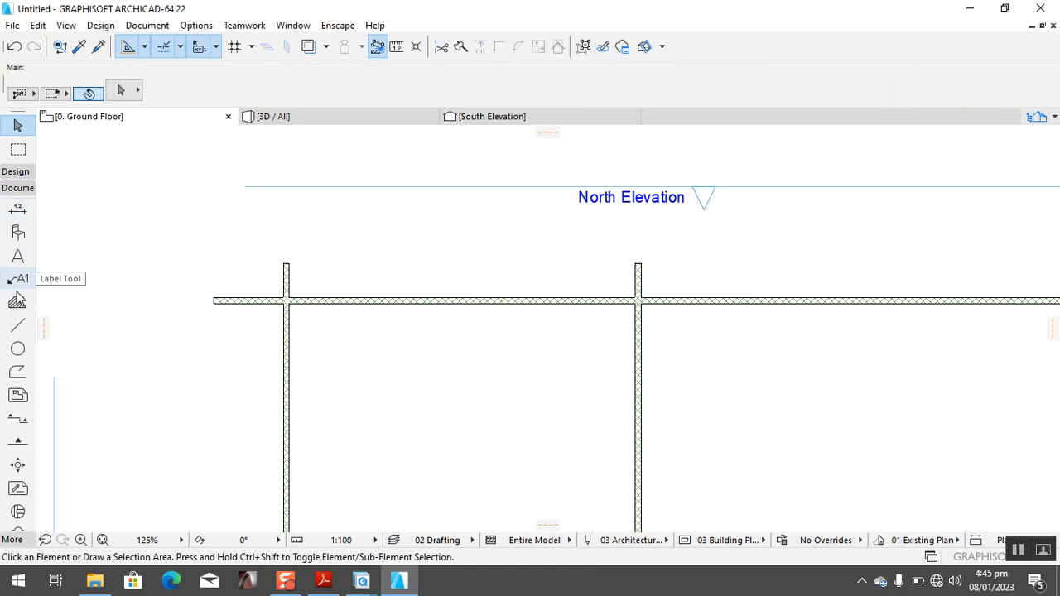
pyautogui.click(18, 325)
pyautogui.scroll(5, 295, 282)
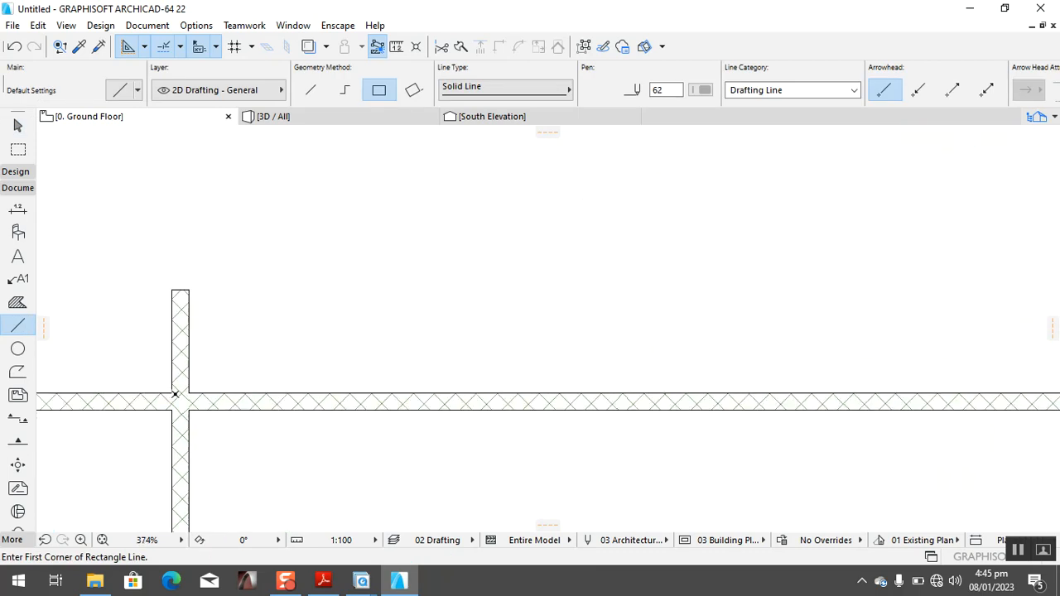
pyautogui.click(171, 394)
pyautogui.scroll(-3, 186, 323)
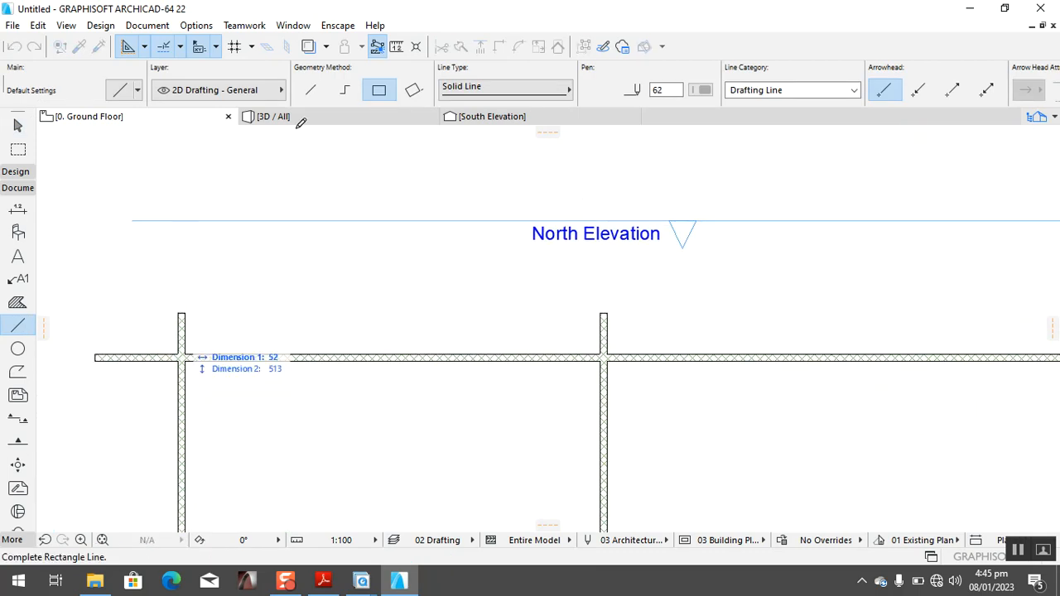
pyautogui.click(310, 90)
pyautogui.scroll(1, 602, 340)
pyautogui.scroll(3, 602, 340)
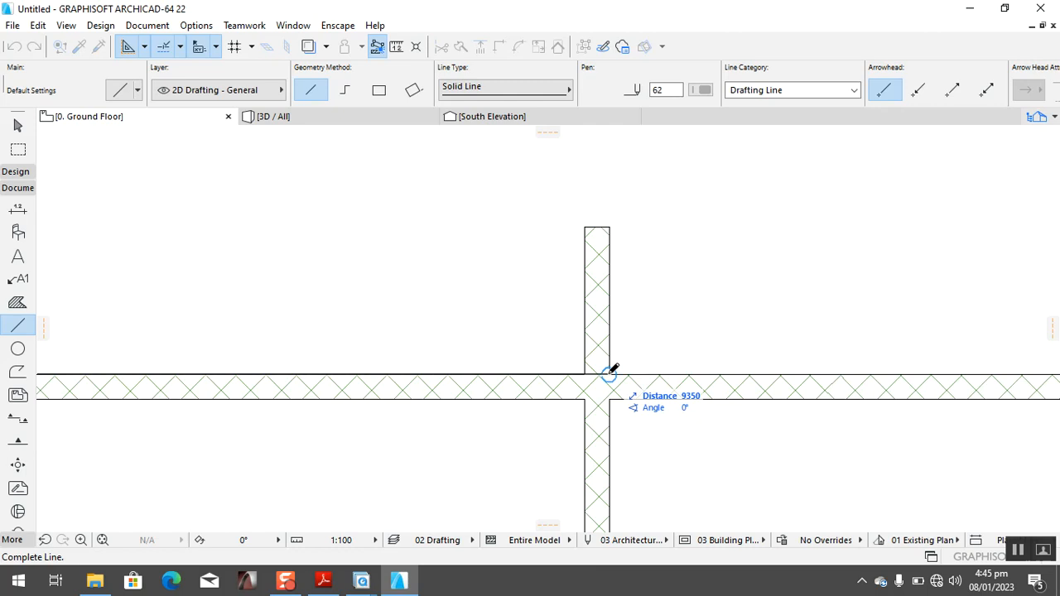
# Check the building's overall width and room dimensions on the ground floor plan in floor.pdf.
pyautogui.click(323, 580)
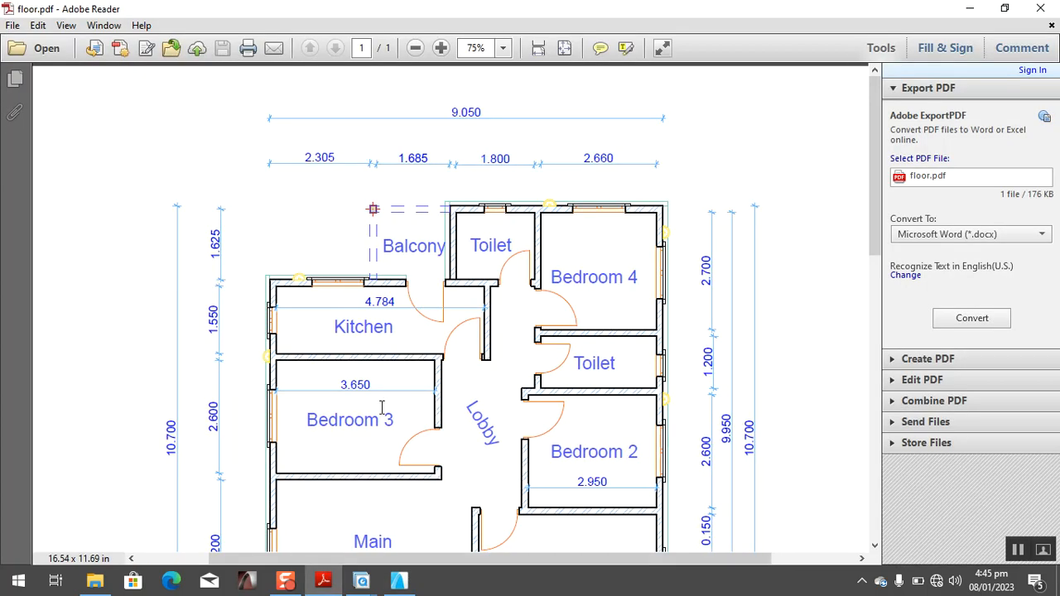
pyautogui.scroll(-6, 451, 195)
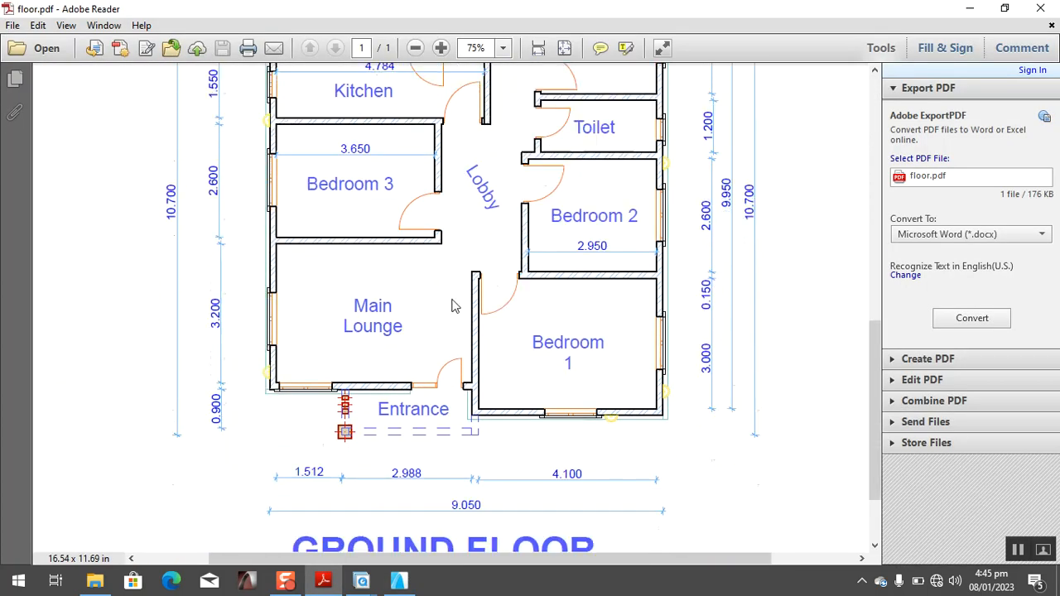
pyautogui.scroll(1, 472, 489)
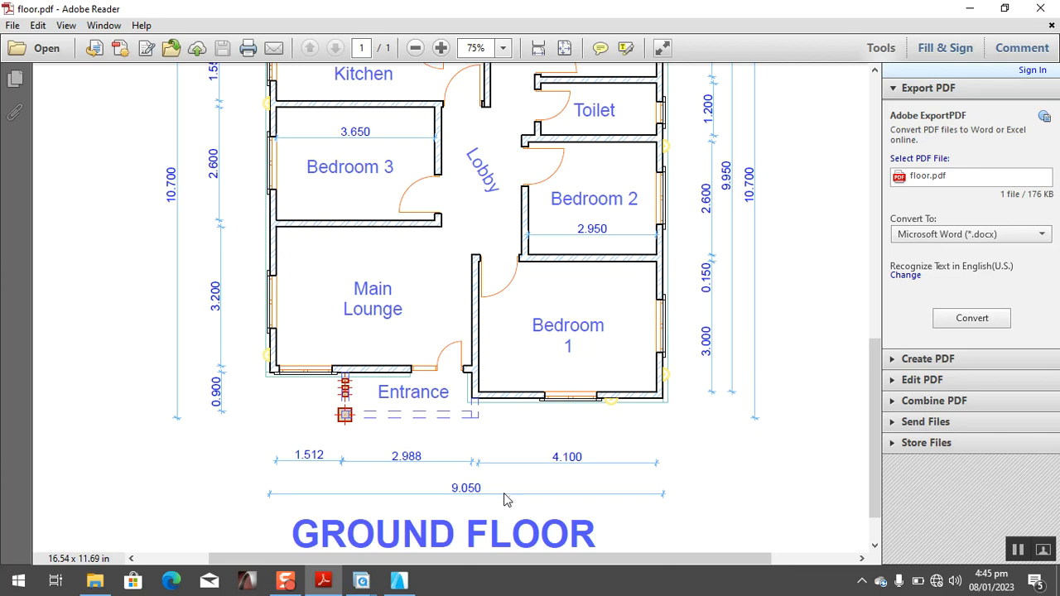
pyautogui.scroll(5, 505, 484)
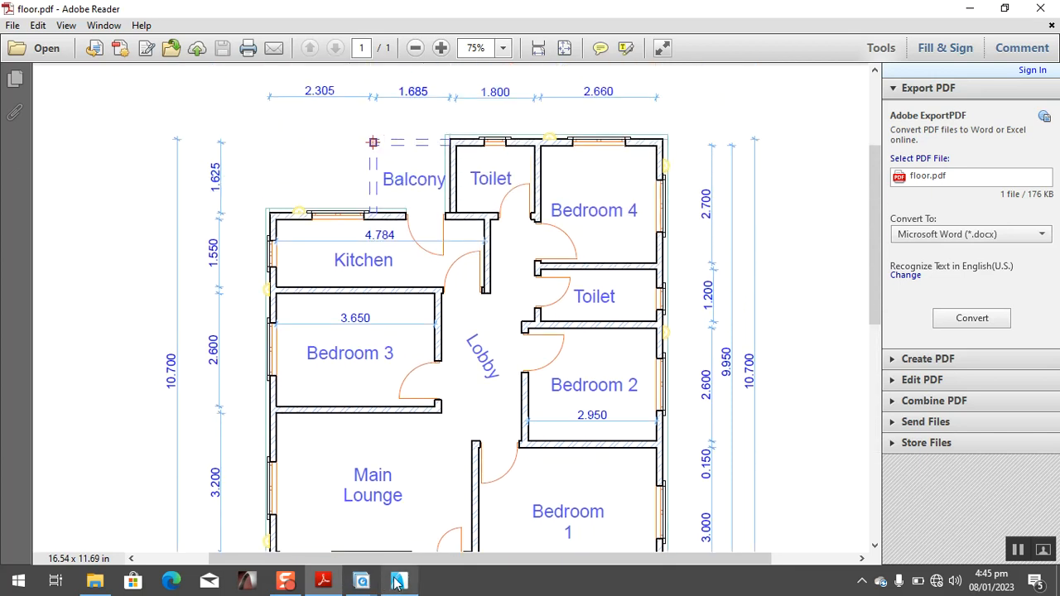
# Switch back to ARCHICAD and delete the copied vertical wall.
pyautogui.click(394, 582)
pyautogui.scroll(-8, 616, 414)
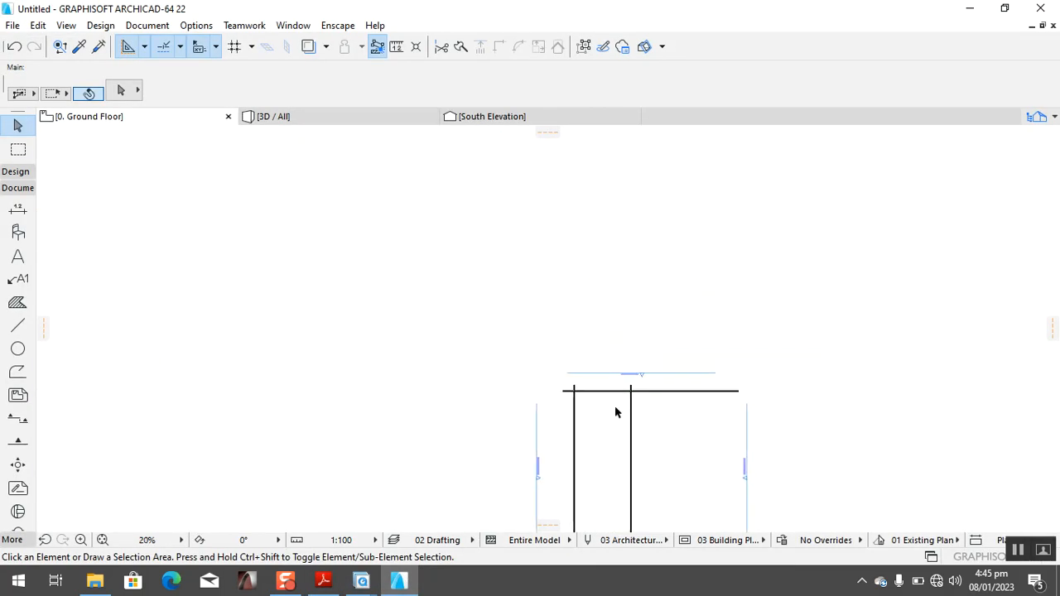
pyautogui.scroll(5, 619, 417)
pyautogui.click(713, 426)
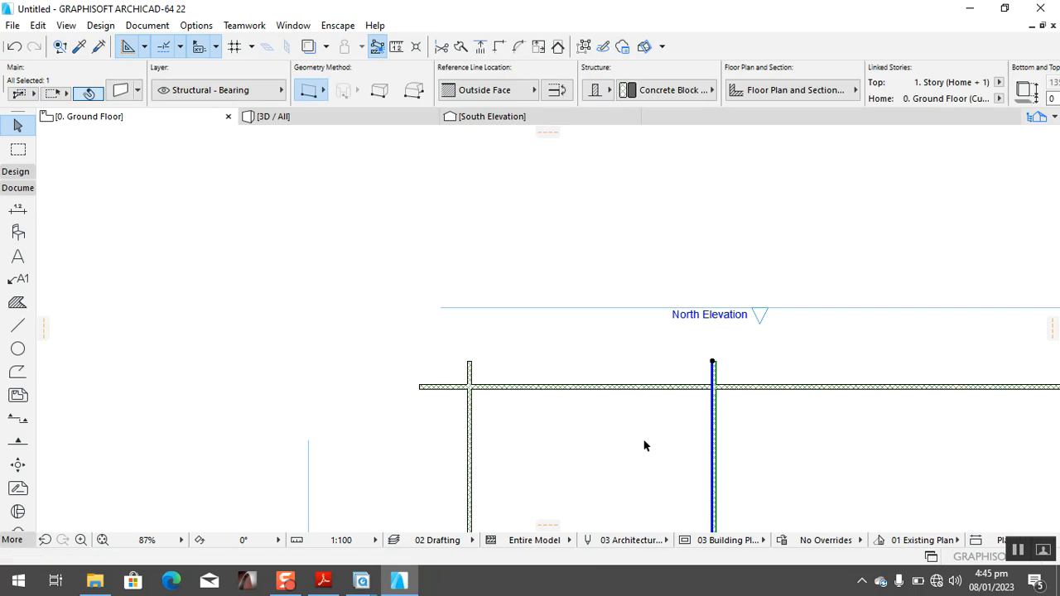
pyautogui.press('Escape')
# Start a chained line at the vertical wall's outer corner and run its first segment 9050 along the horizontal wall's upper edge.
pyautogui.click(18, 325)
pyautogui.scroll(4, 491, 364)
pyautogui.scroll(10, 491, 360)
pyautogui.scroll(-7, 580, 362)
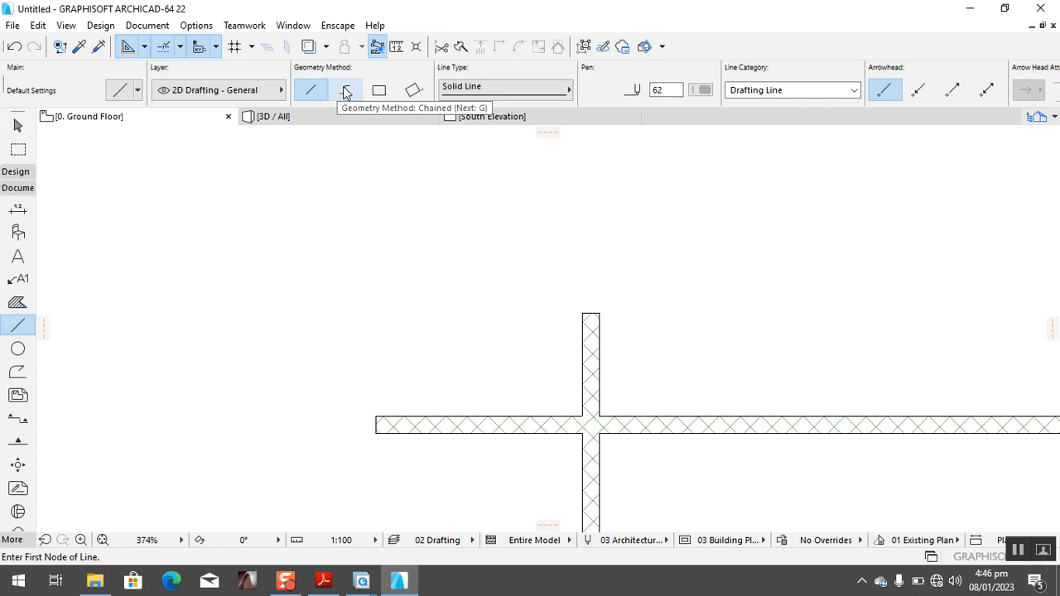
pyautogui.click(346, 91)
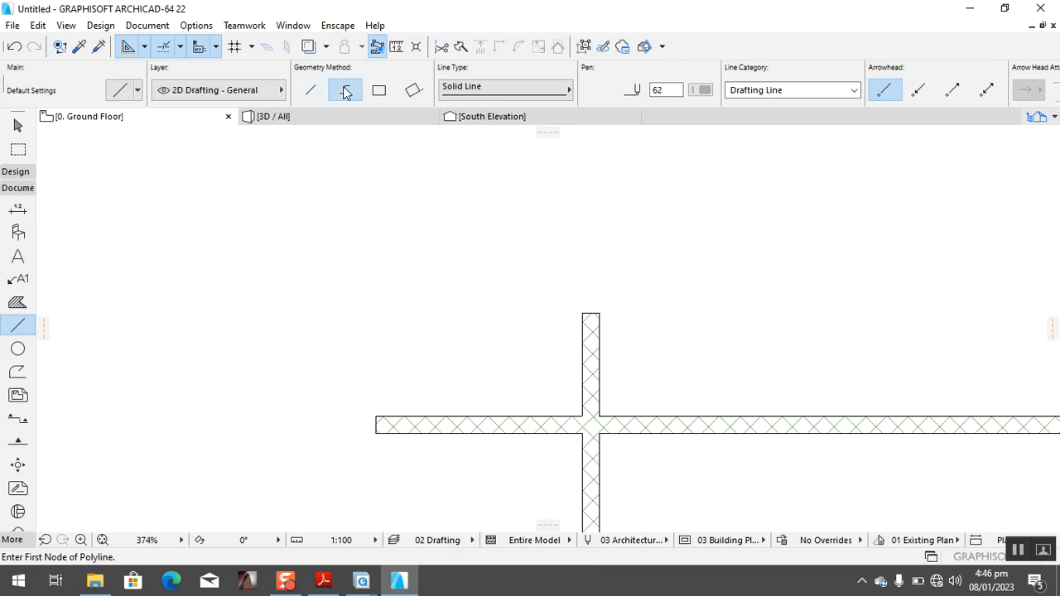
pyautogui.click(583, 415)
pyautogui.scroll(-5, 588, 385)
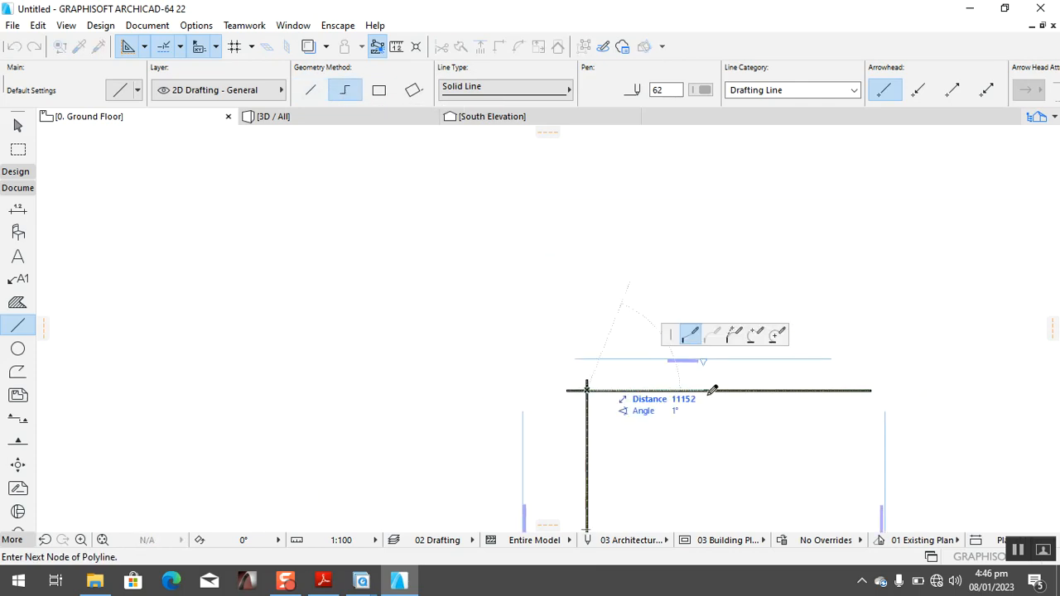
pyautogui.scroll(6, 736, 382)
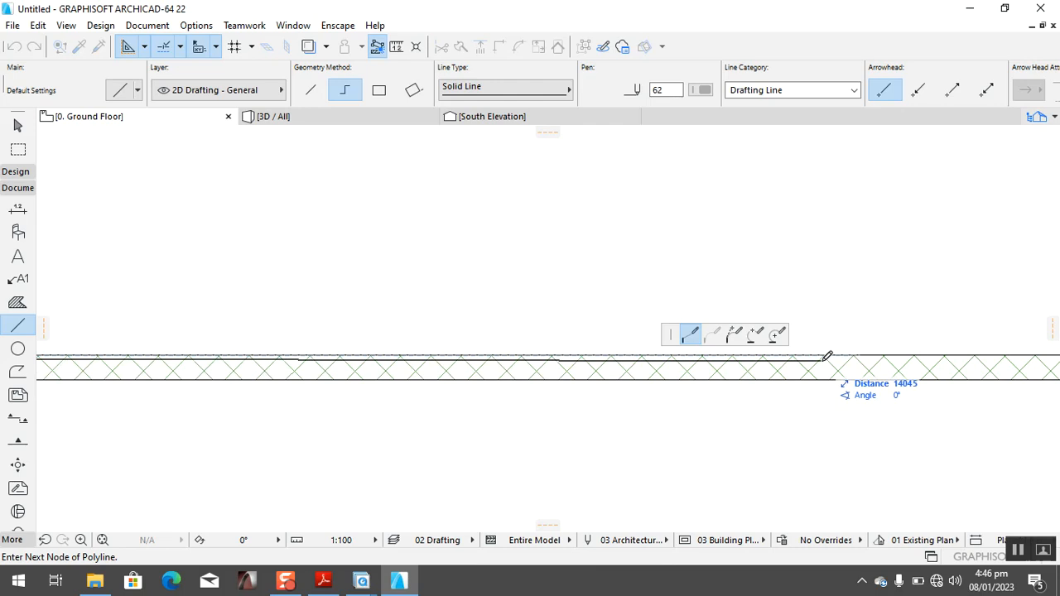
pyautogui.write('90')
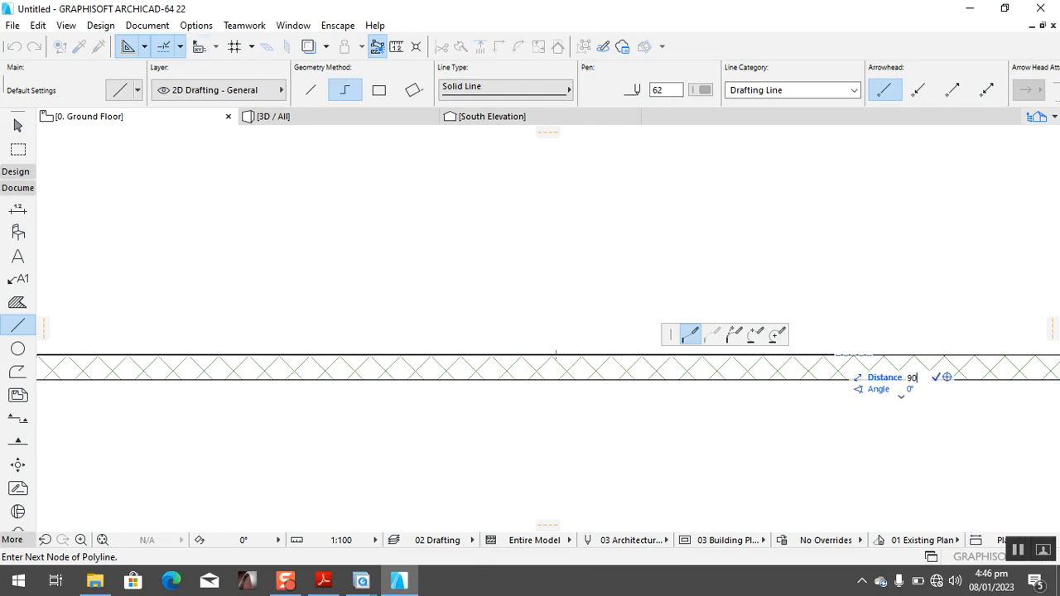
pyautogui.write('50')
pyautogui.press('Return')
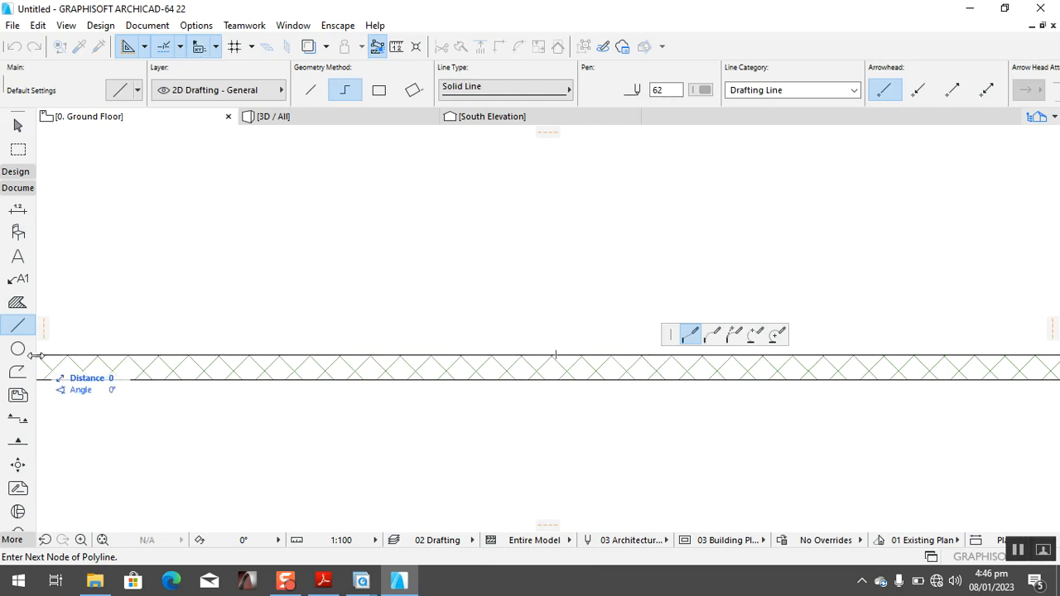
# Add a downward segment and a diagonal one crossing the North Elevation line, then complete the polyline and leave the Line tool.
pyautogui.scroll(-4, 426, 367)
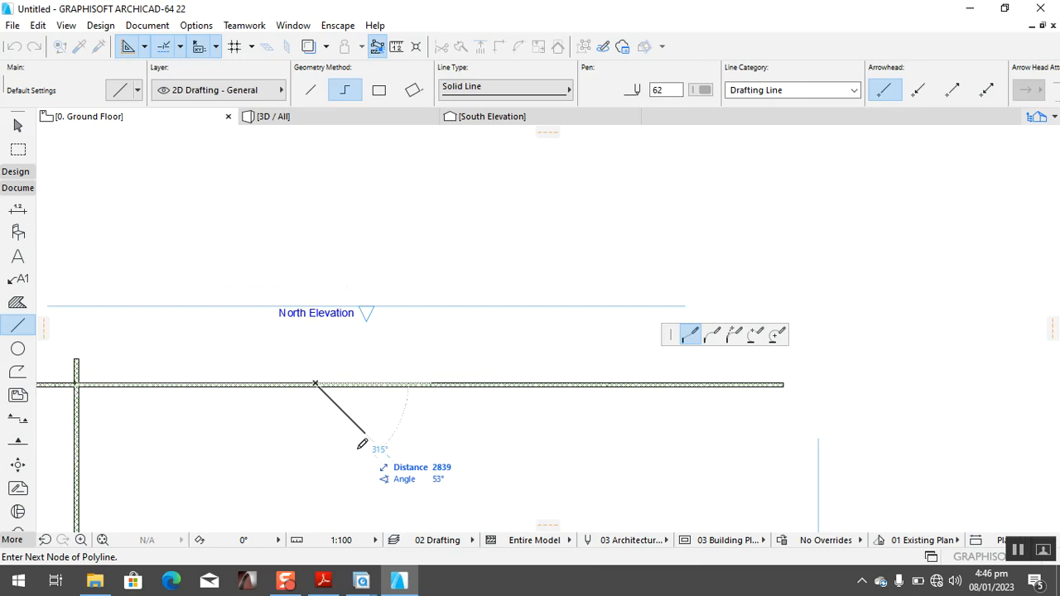
pyautogui.click(315, 497)
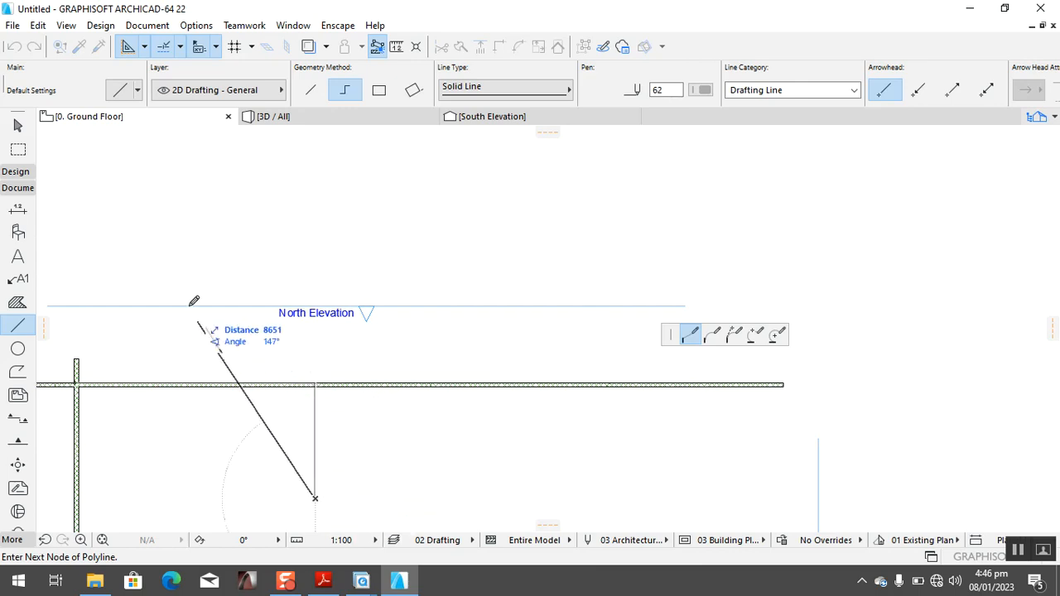
pyautogui.click(178, 245)
pyautogui.rightClick(237, 242)
pyautogui.click(300, 365)
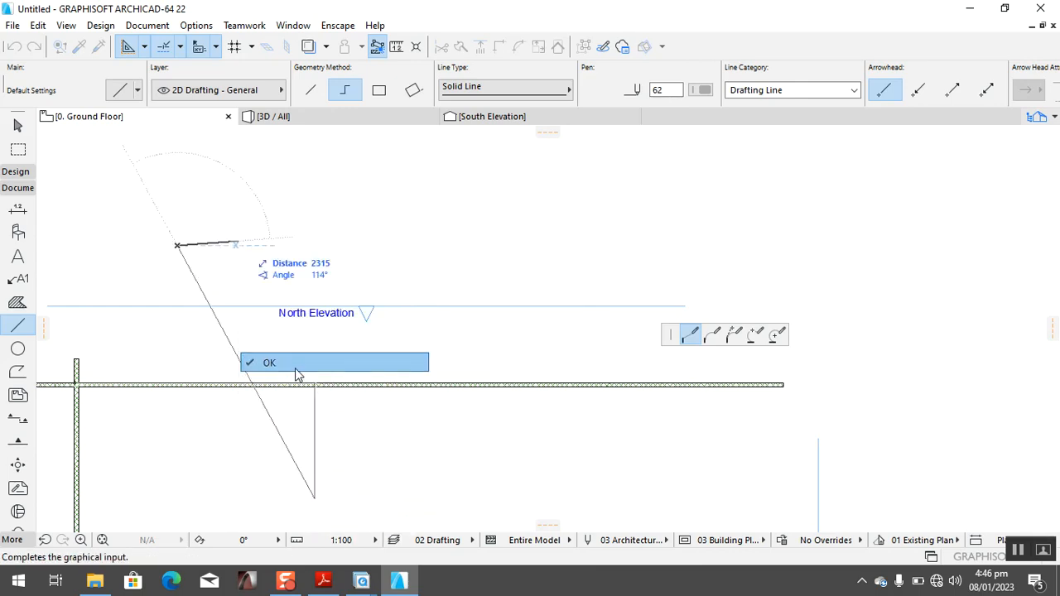
pyautogui.press('Escape')
# Drag a copy of the vertical wall from its inner-face intersection to the end of the 9050 guide segment.
pyautogui.scroll(-4, 394, 342)
pyautogui.scroll(10, 328, 372)
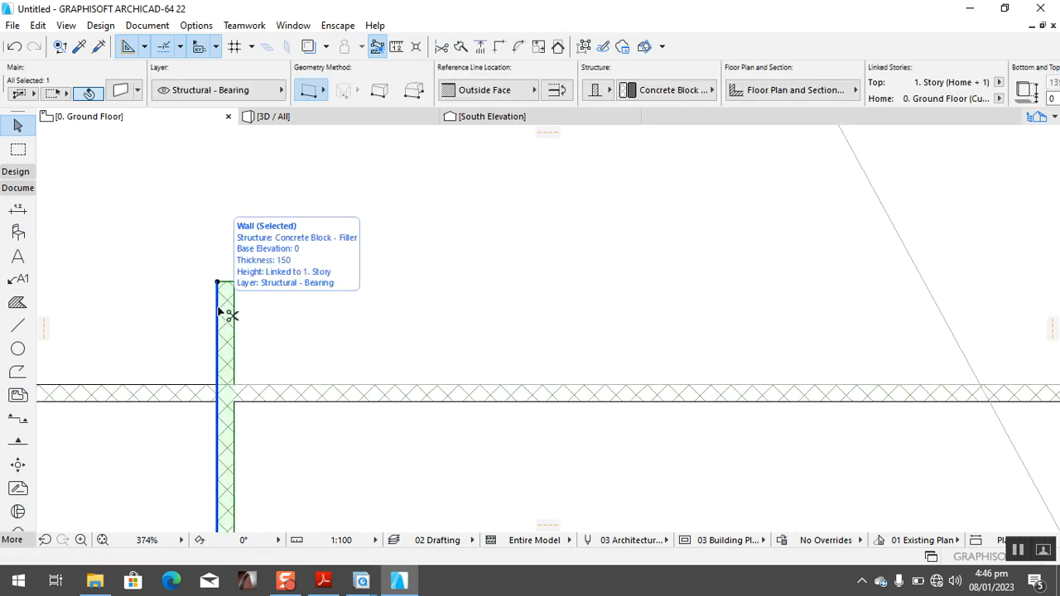
pyautogui.hotkey('ctrl', 'd')
pyautogui.press('ctrl')
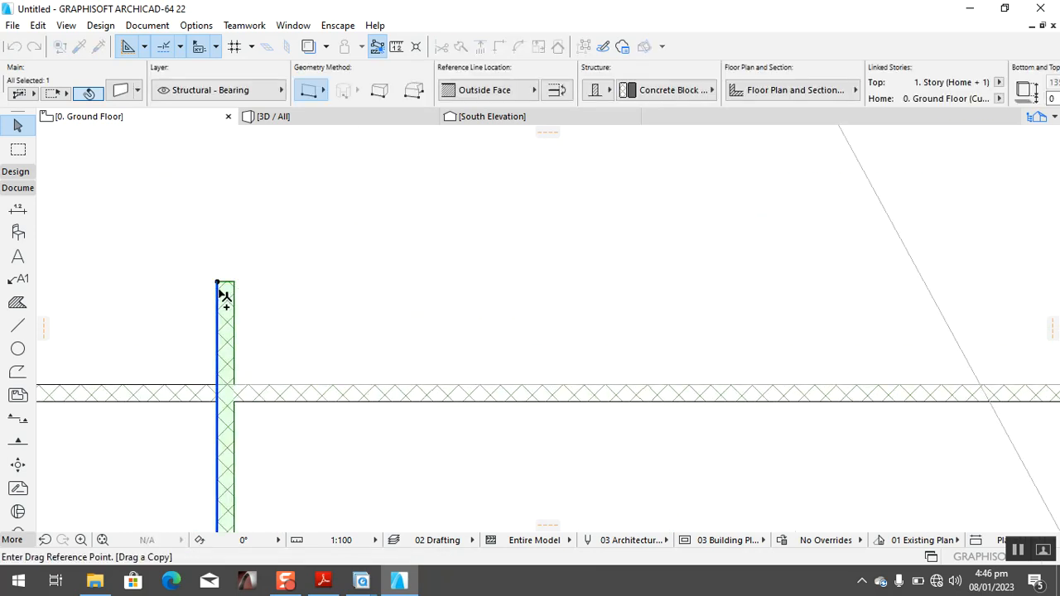
pyautogui.click(223, 391)
pyautogui.scroll(-3, 236, 377)
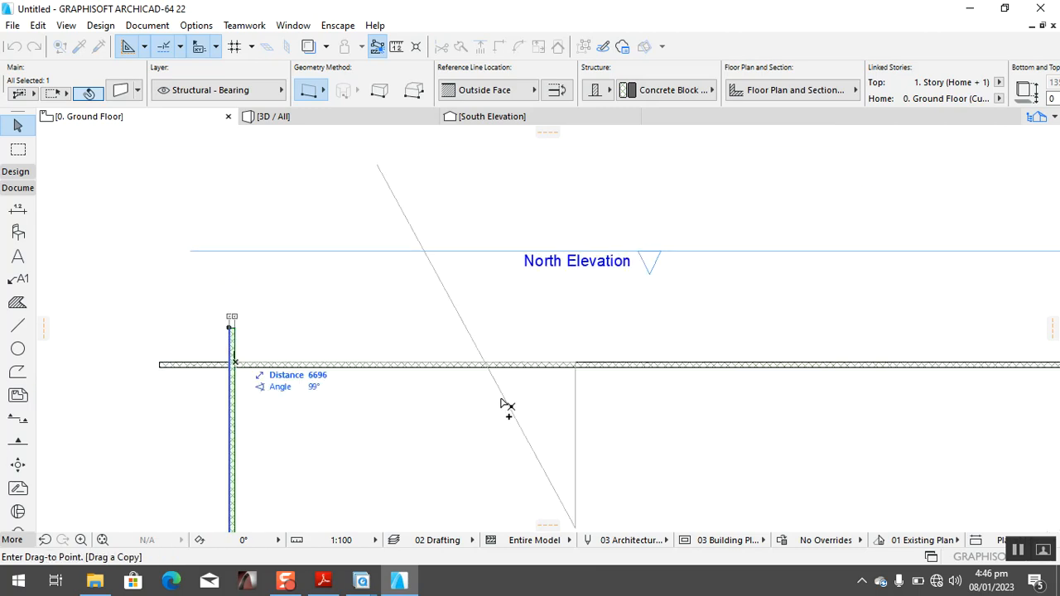
pyautogui.scroll(4, 597, 367)
pyautogui.click(522, 366)
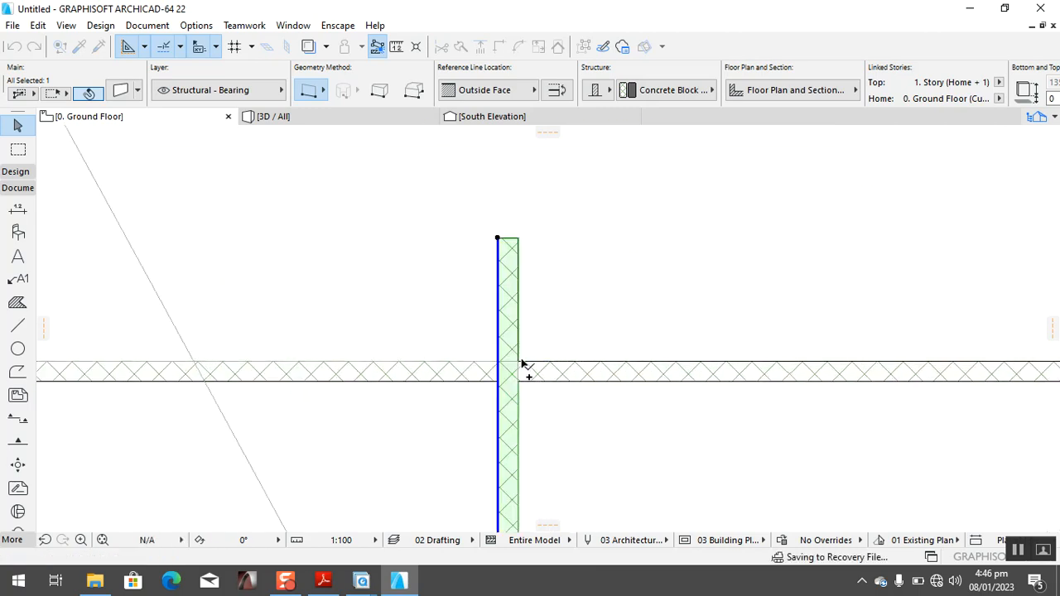
# Delete the guide lines that run along the walls and diagonally across the North Elevation line.
pyautogui.scroll(-4, 547, 348)
pyautogui.scroll(-4, 605, 373)
pyautogui.click(492, 308)
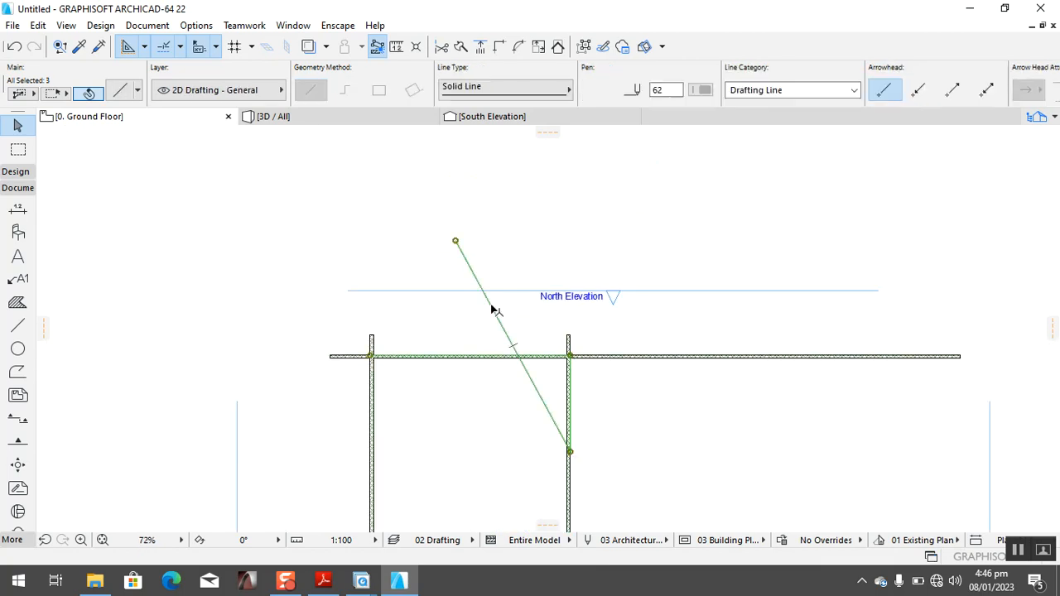
pyautogui.press('Delete')
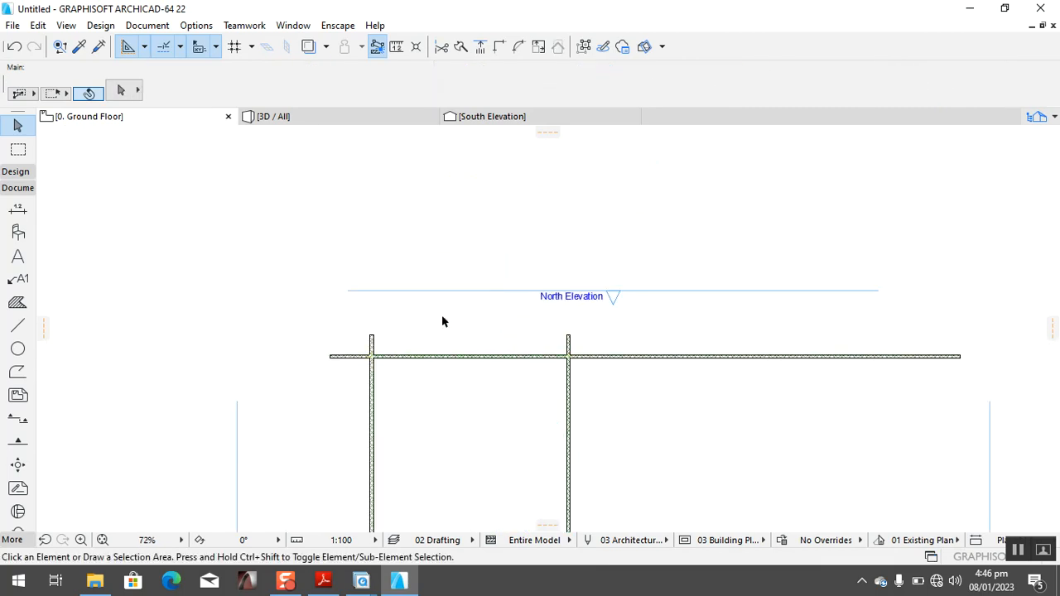
# Measure the overall width between the two vertical walls' outer faces with a temporary line, then cancel it.
pyautogui.click(18, 325)
pyautogui.scroll(7, 434, 340)
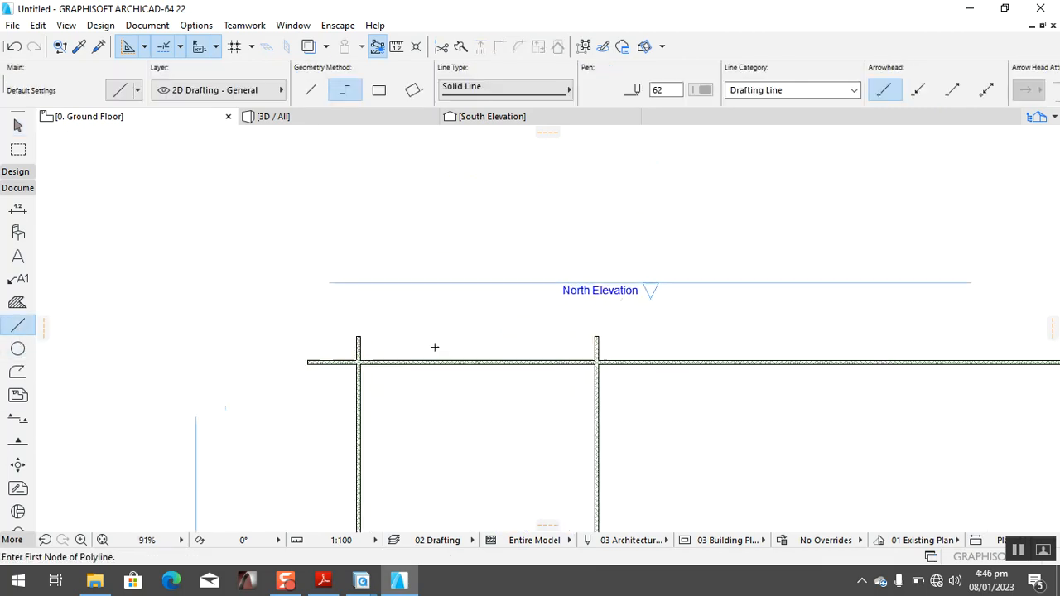
pyautogui.click(207, 403)
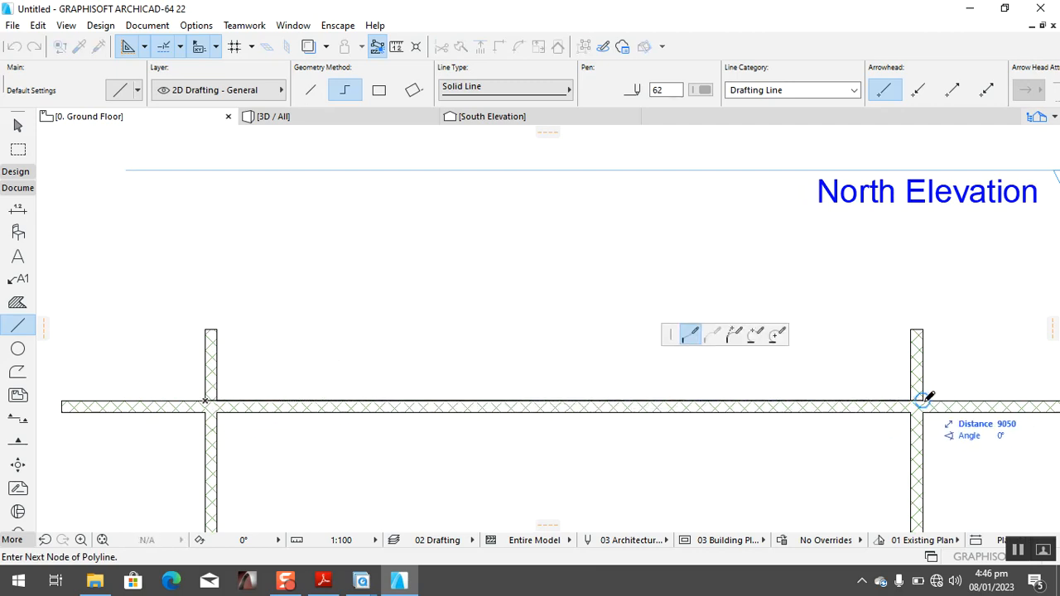
pyautogui.press('Escape')
pyautogui.press('Escape')
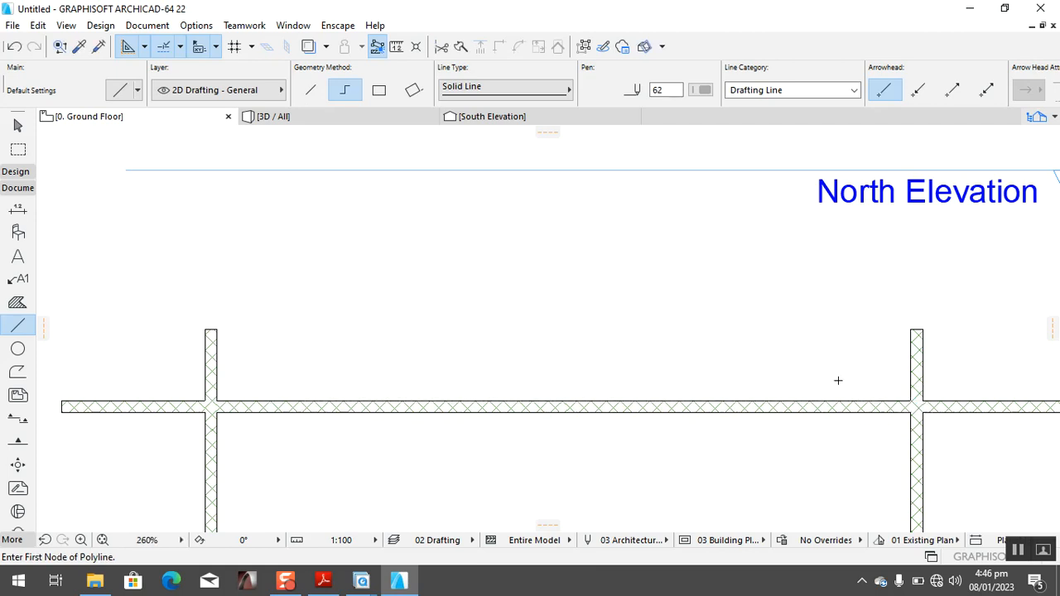
# Trim the horizontal and vertical wall overhangs to form a clean upper-left building corner.
pyautogui.scroll(-4, 837, 370)
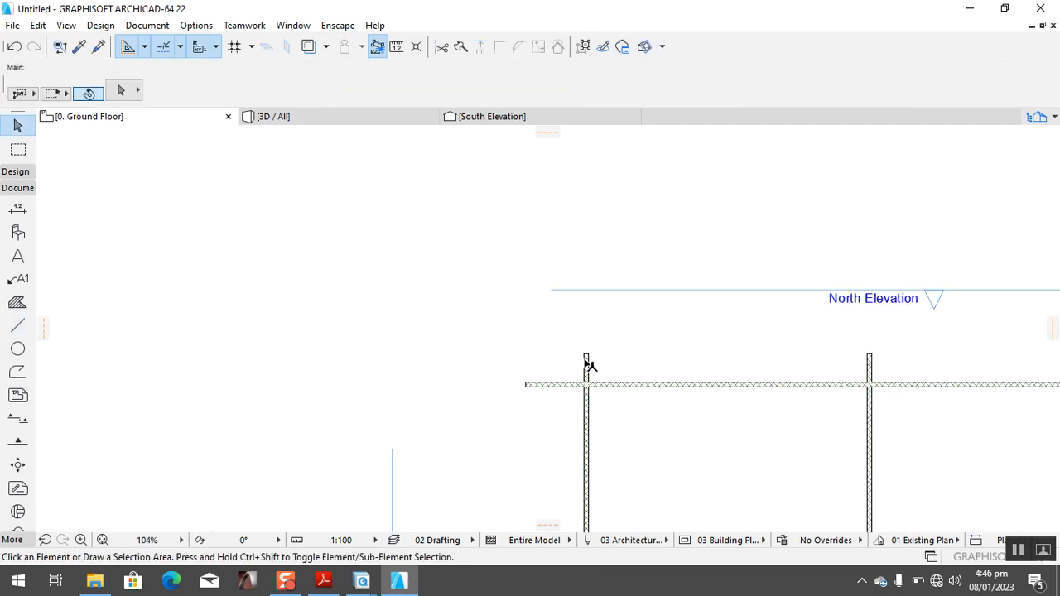
pyautogui.scroll(-5, 901, 400)
pyautogui.scroll(7, 973, 404)
pyautogui.scroll(-5, 360, 253)
pyautogui.scroll(6, 203, 232)
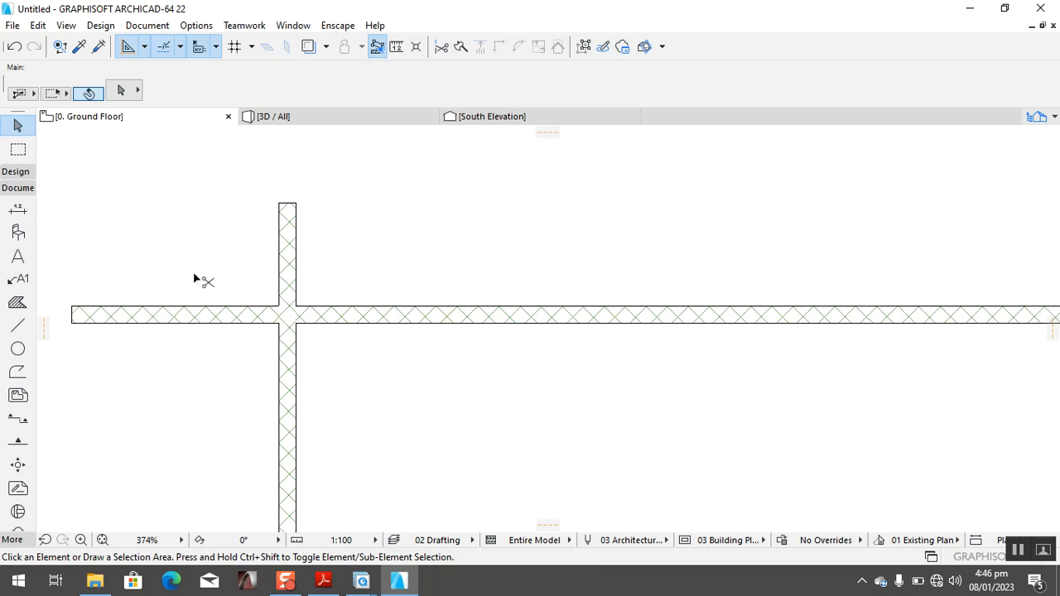
pyautogui.keyDown('ctrl'); pyautogui.click(189, 315); pyautogui.keyUp('ctrl')
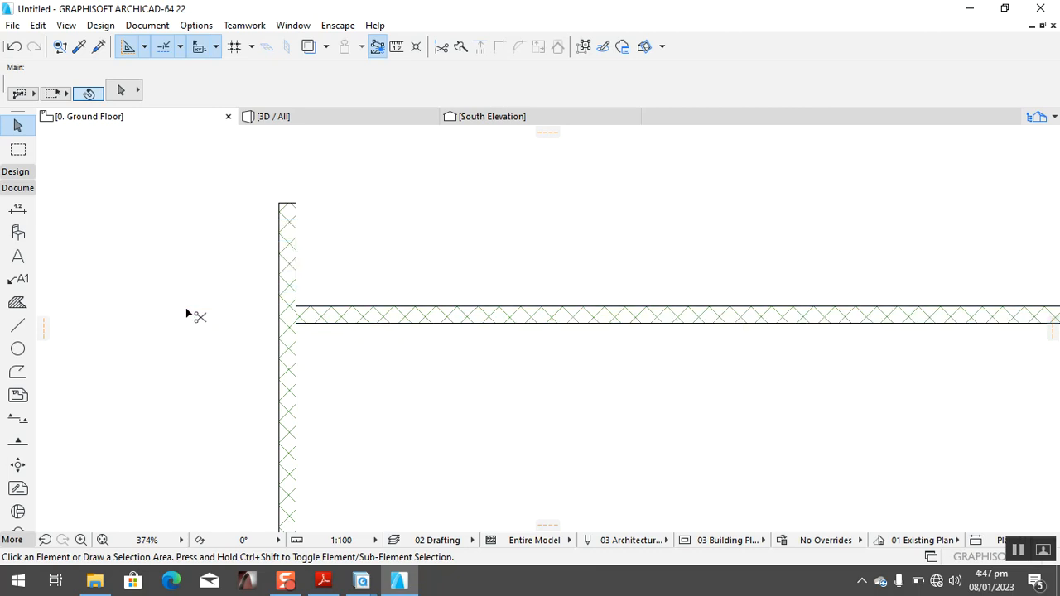
pyautogui.keyDown('ctrl'); pyautogui.click(282, 239); pyautogui.keyUp('ctrl')
pyautogui.scroll(-5, 278, 238)
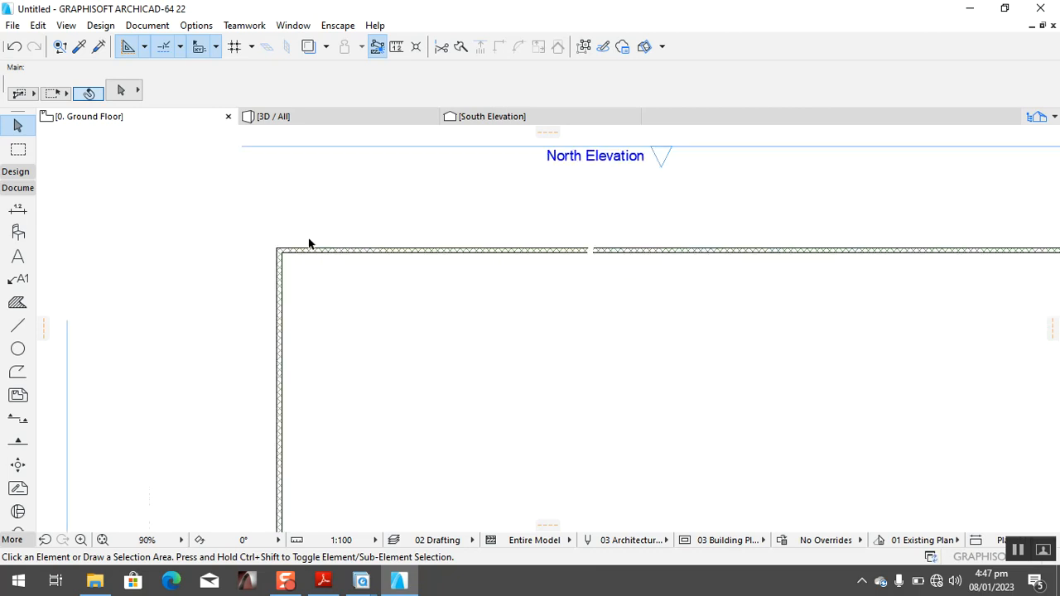
# Trim the copied vertical wall above the horizontal wall and the horizontal wall beyond it to form the upper-right corner.
pyautogui.scroll(3, 375, 216)
pyautogui.scroll(2, 375, 215)
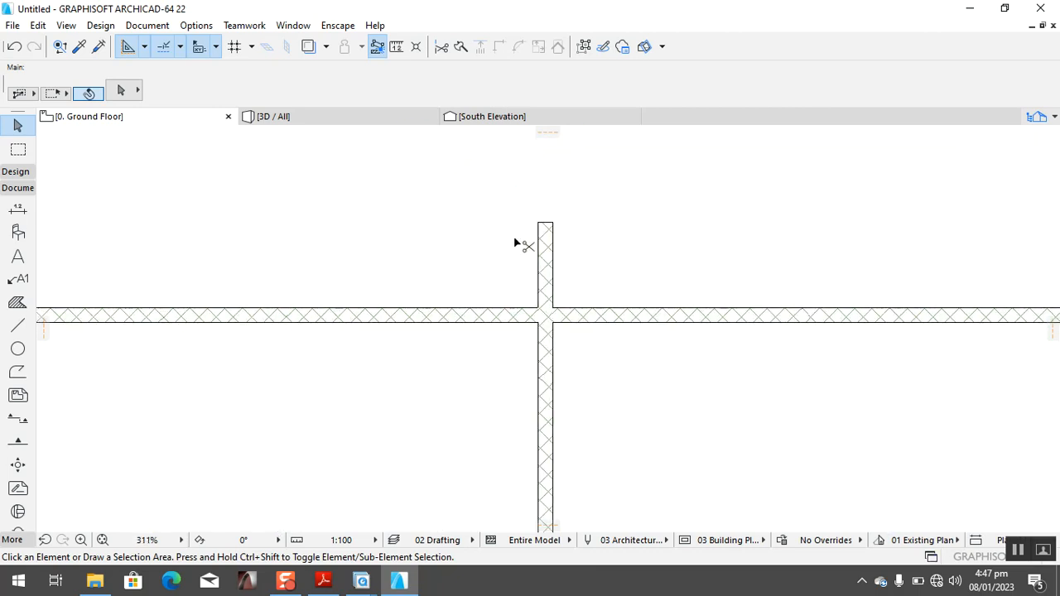
pyautogui.keyDown('ctrl'); pyautogui.click(545, 241); pyautogui.keyUp('ctrl')
pyautogui.keyDown('ctrl'); pyautogui.click(640, 322); pyautogui.keyUp('ctrl')
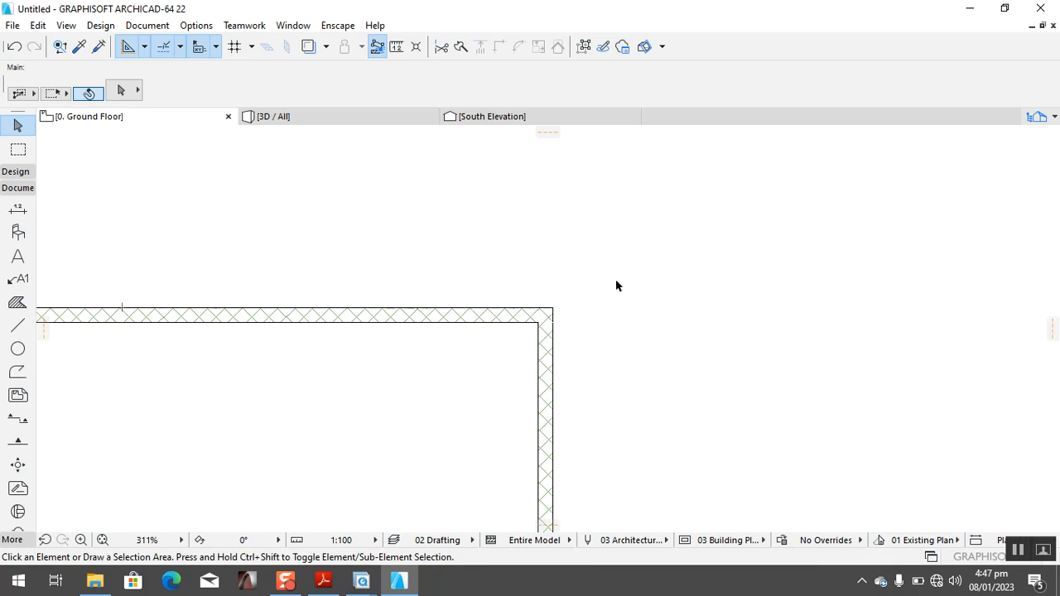
pyautogui.scroll(-3, 620, 276)
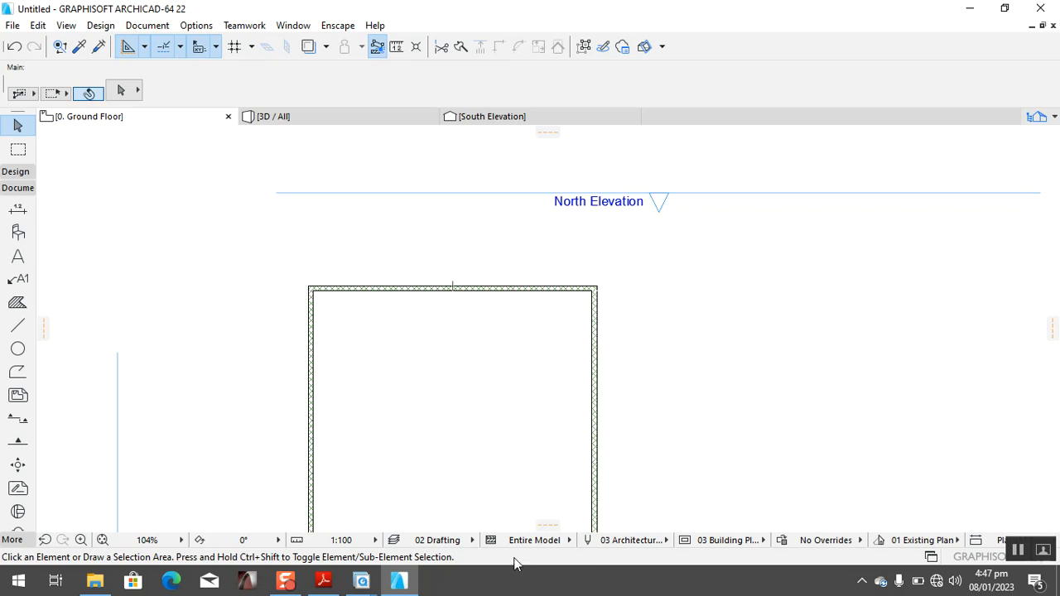
# Switch to floor.pdf in Adobe Reader and examine the overall depth dimensions of the plan.
pyautogui.click(323, 582)
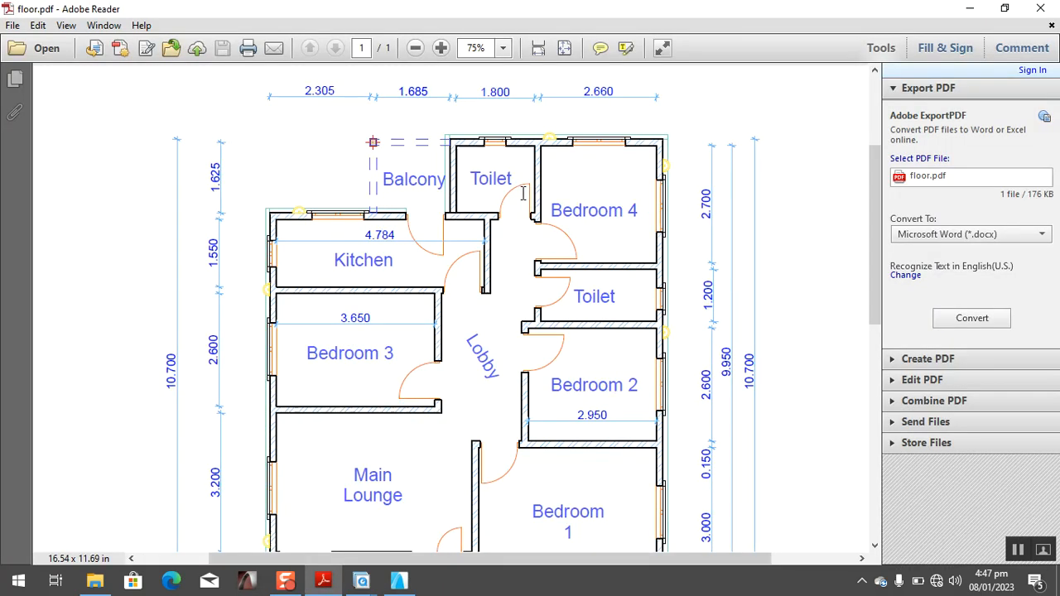
pyautogui.scroll(-1, 523, 168)
pyautogui.scroll(-3, 526, 178)
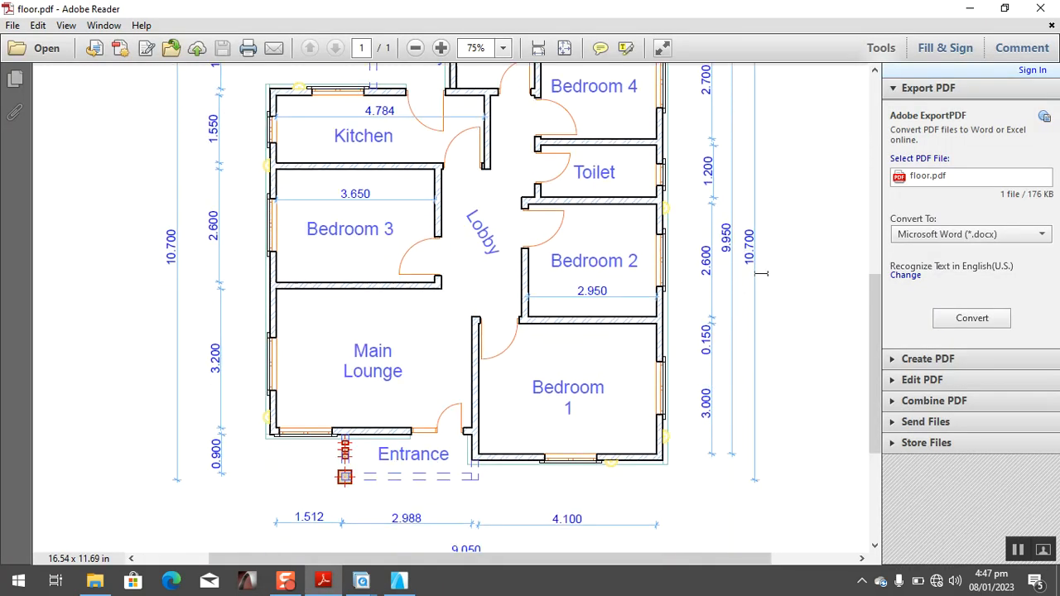
pyautogui.scroll(1, 761, 274)
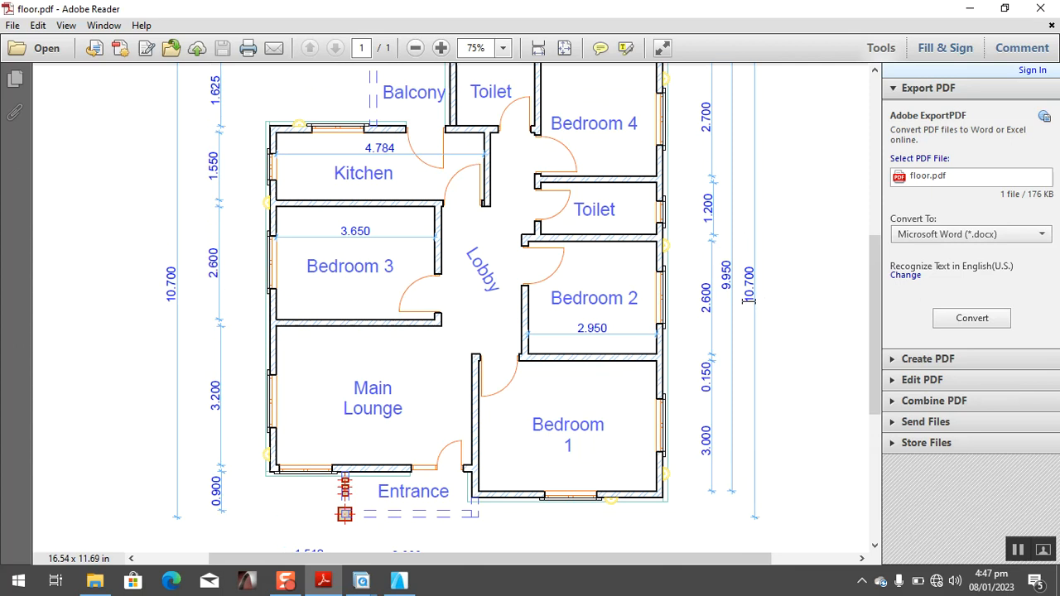
# Switch back to ARCHICAD and run a 10700 line segment down from the upper-left outer corner along the vertical wall's outer face.
pyautogui.click(398, 581)
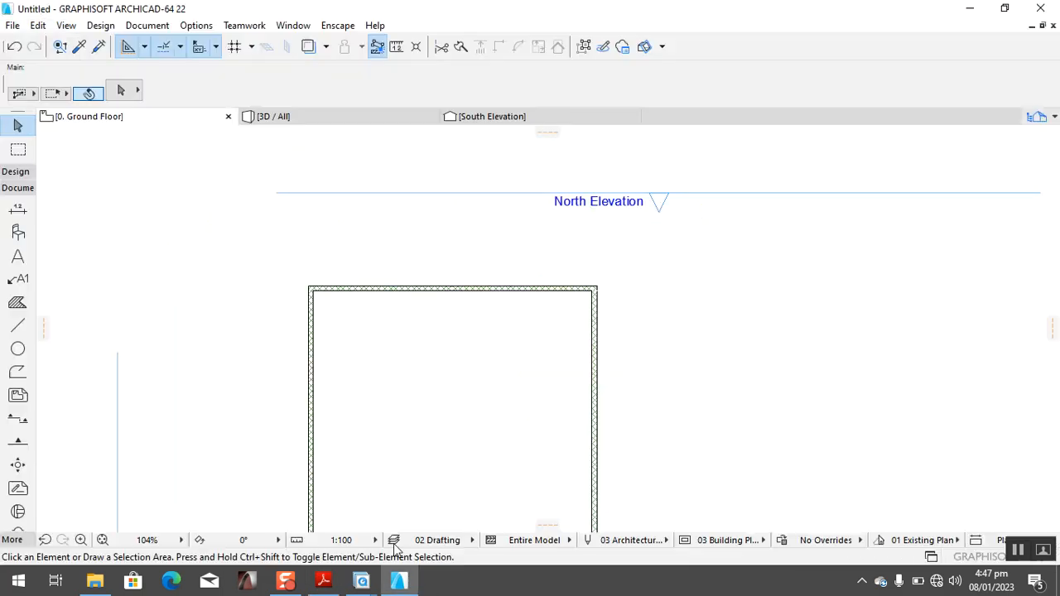
pyautogui.click(17, 325)
pyautogui.scroll(3, 314, 279)
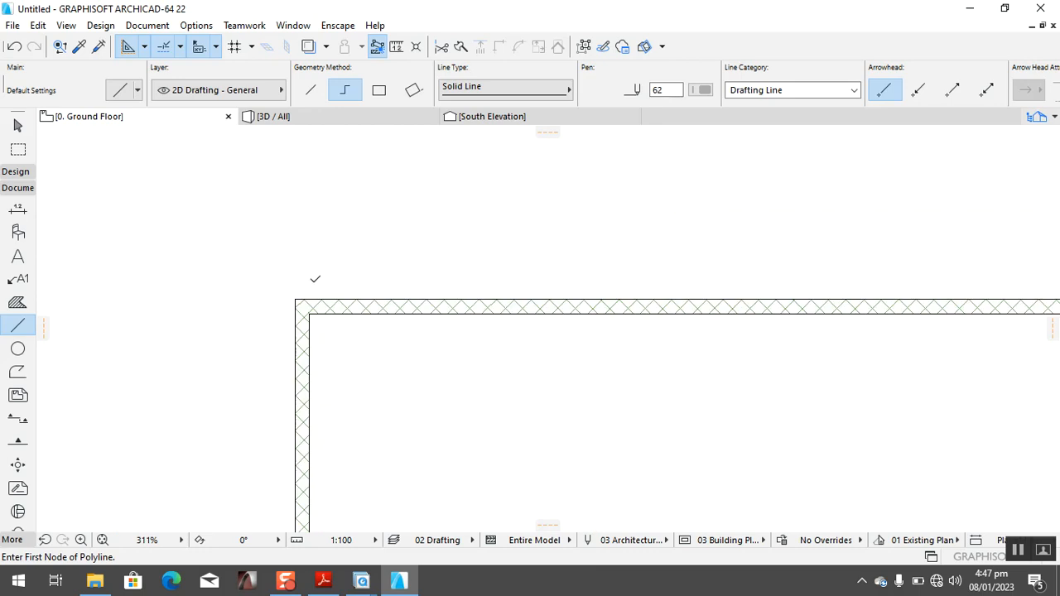
pyautogui.click(297, 294)
pyautogui.scroll(-5, 339, 204)
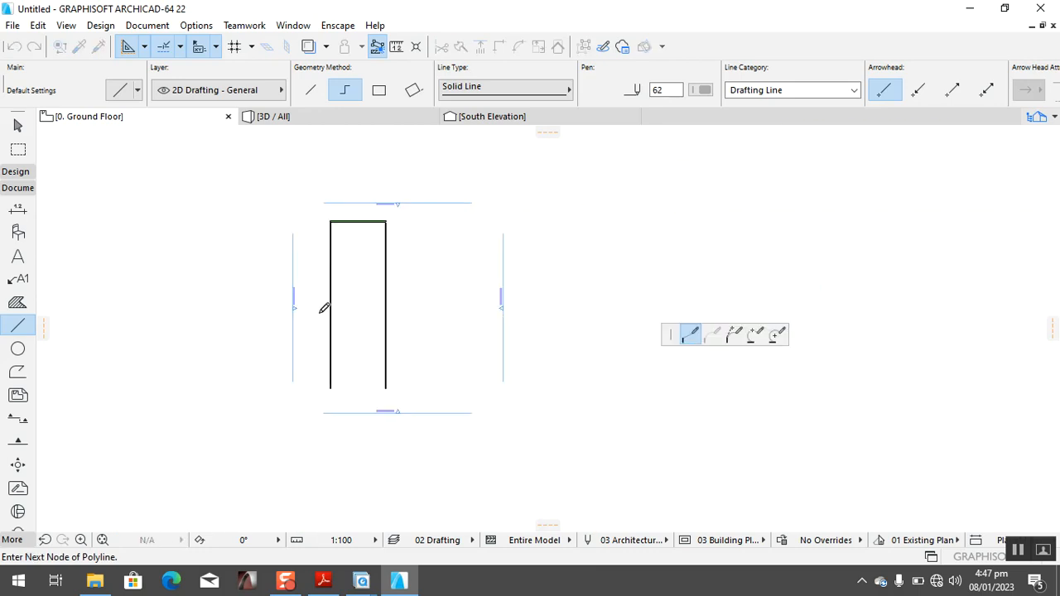
pyautogui.scroll(5, 331, 307)
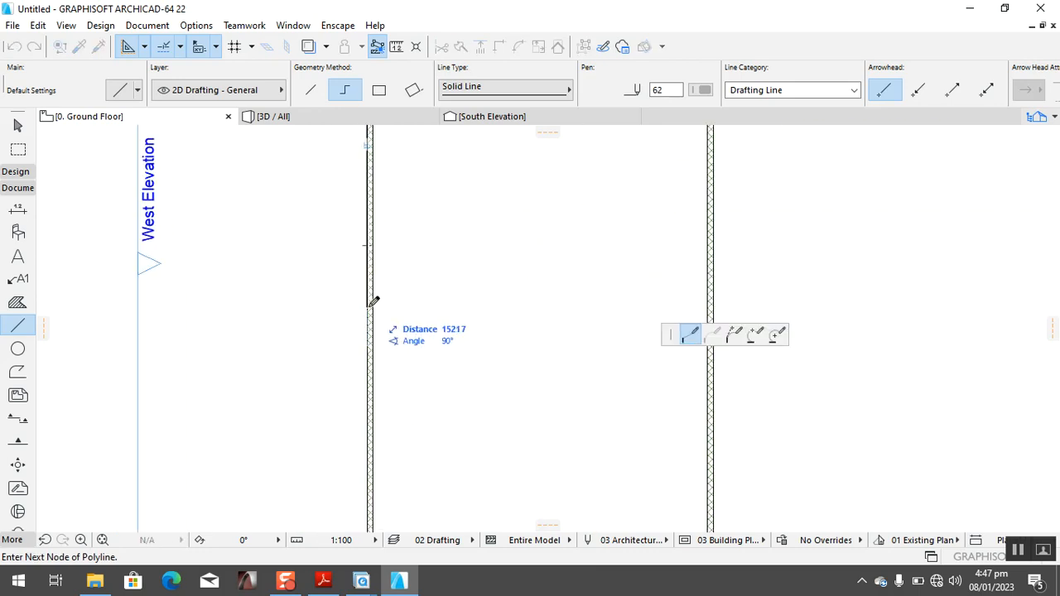
pyautogui.write('1')
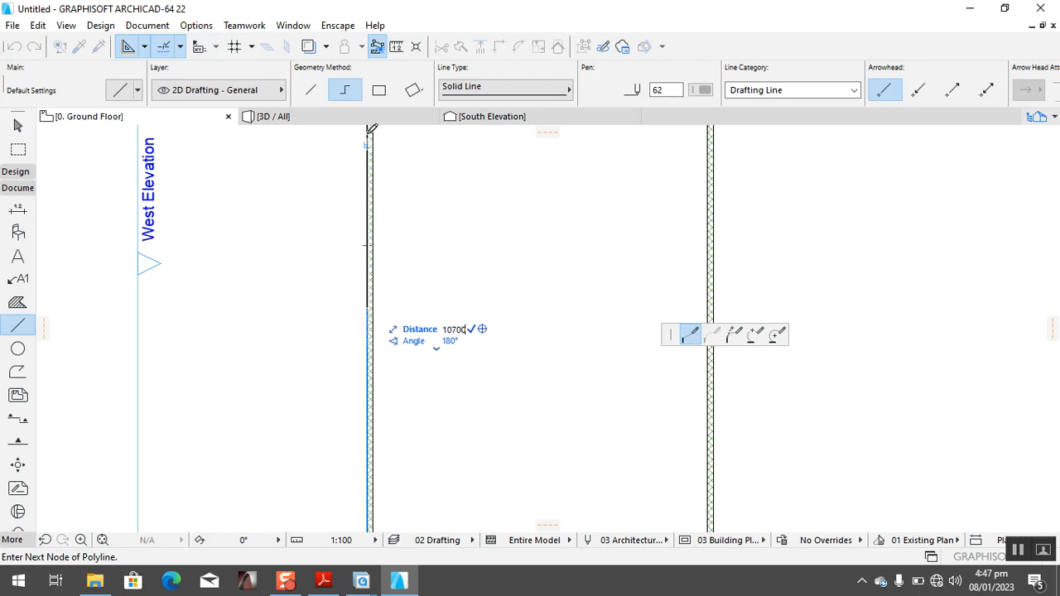
pyautogui.write('0700')
pyautogui.press('Return')
# Add a horizontal segment crossing both vertical walls, complete the polyline and leave the Line tool.
pyautogui.scroll(-3, 807, 182)
pyautogui.scroll(3, 853, 160)
pyautogui.click(749, 227)
pyautogui.rightClick(802, 185)
pyautogui.click(817, 306)
pyautogui.press('Escape')
# Drag a copy of the upper horizontal wall from its reference line's left end down to the end of the 10700 guide segment.
pyautogui.scroll(-3, 770, 277)
pyautogui.scroll(6, 764, 232)
pyautogui.click(559, 229)
pyautogui.scroll(-6, 696, 251)
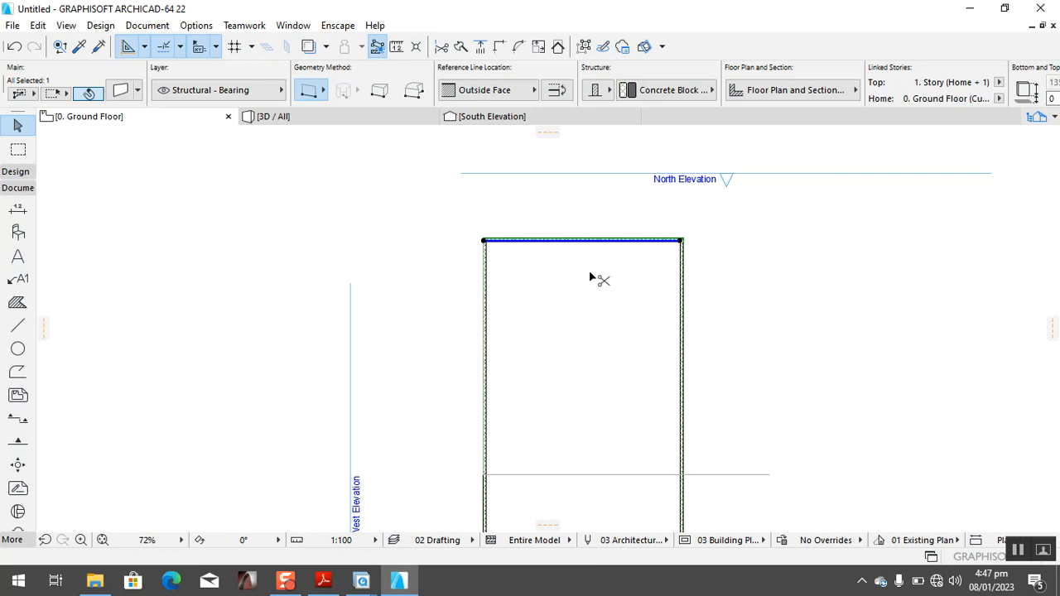
pyautogui.hotkey('ctrl', 'shift', 'd')
pyautogui.scroll(5, 466, 257)
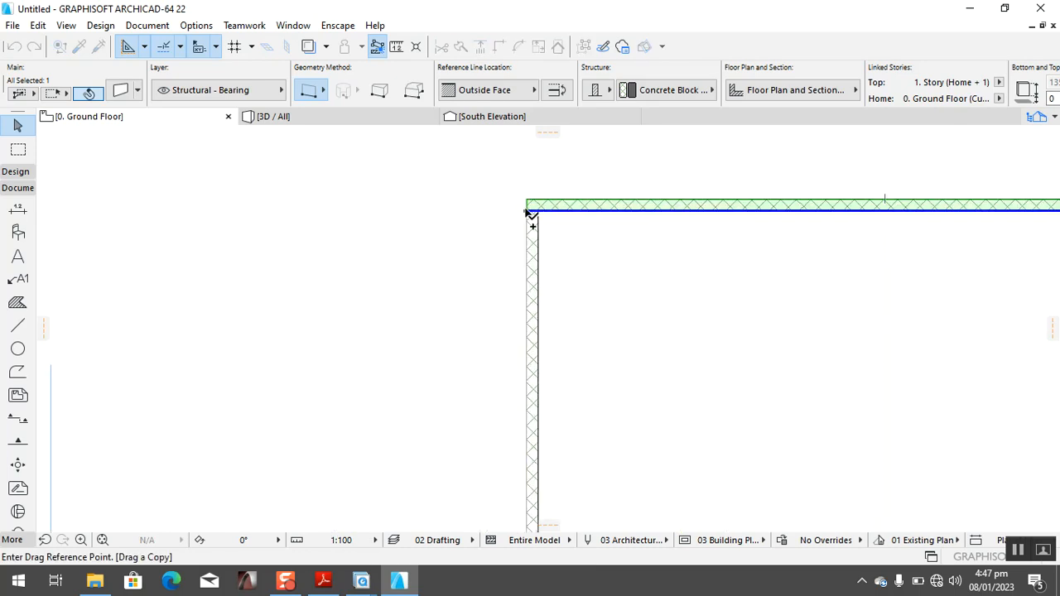
pyautogui.click(530, 213)
pyautogui.scroll(-4, 531, 213)
pyautogui.scroll(4, 530, 331)
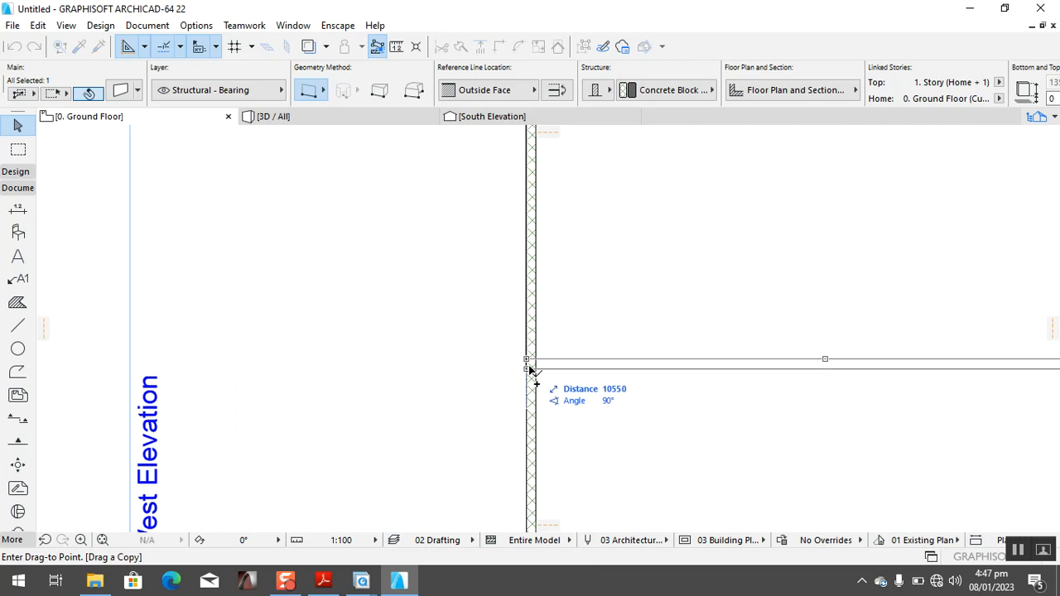
pyautogui.click(529, 365)
pyautogui.scroll(-6, 547, 323)
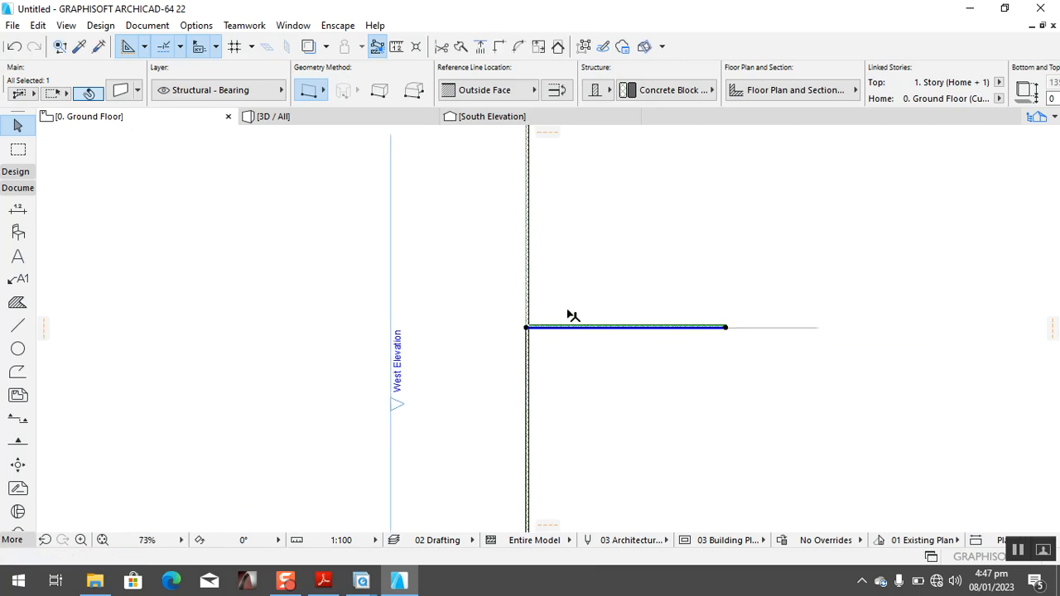
# Delete the guide polyline and trim both vertical walls below the copied horizontal wall.
pyautogui.scroll(1, 733, 324)
pyautogui.click(748, 328)
pyautogui.press('Delete')
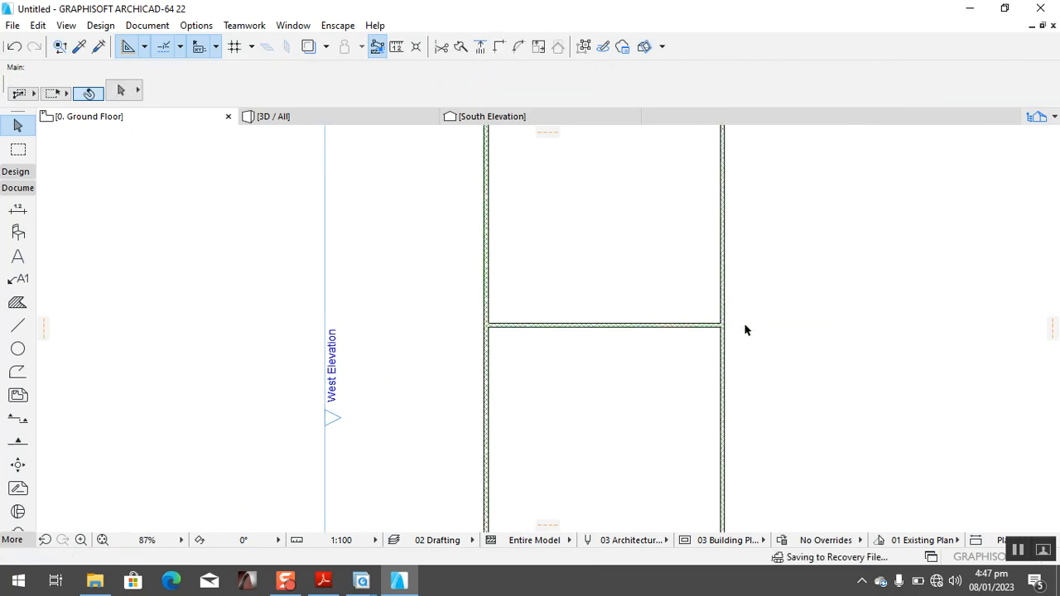
pyautogui.click(486, 410)
pyautogui.press('Delete')
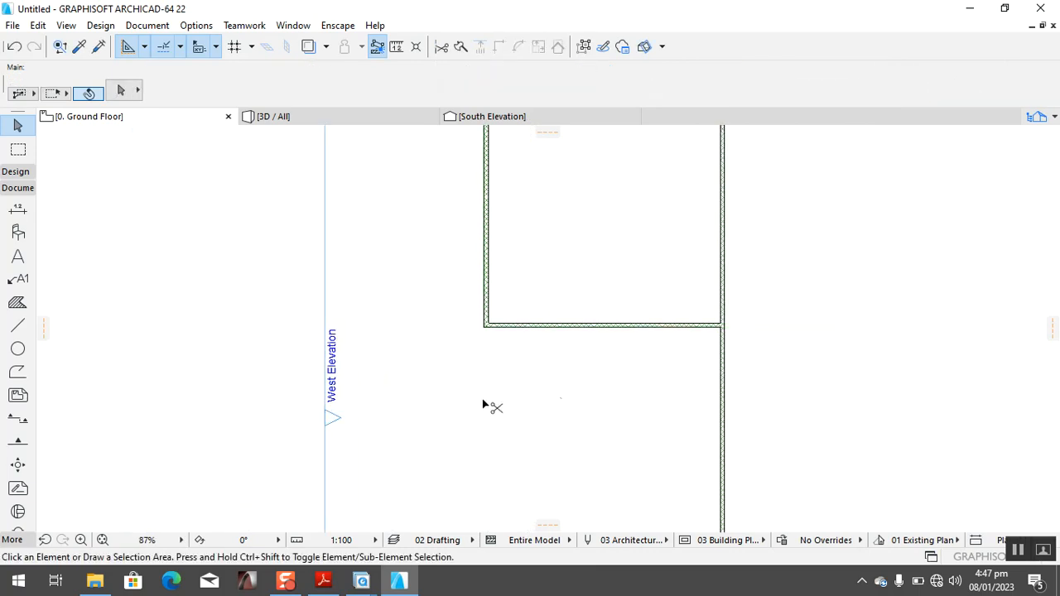
pyautogui.click(722, 381)
pyautogui.press('Delete')
# Select all four outer walls and move them diagonally down toward the South Elevation line.
pyautogui.scroll(-4, 722, 382)
pyautogui.scroll(1, 705, 240)
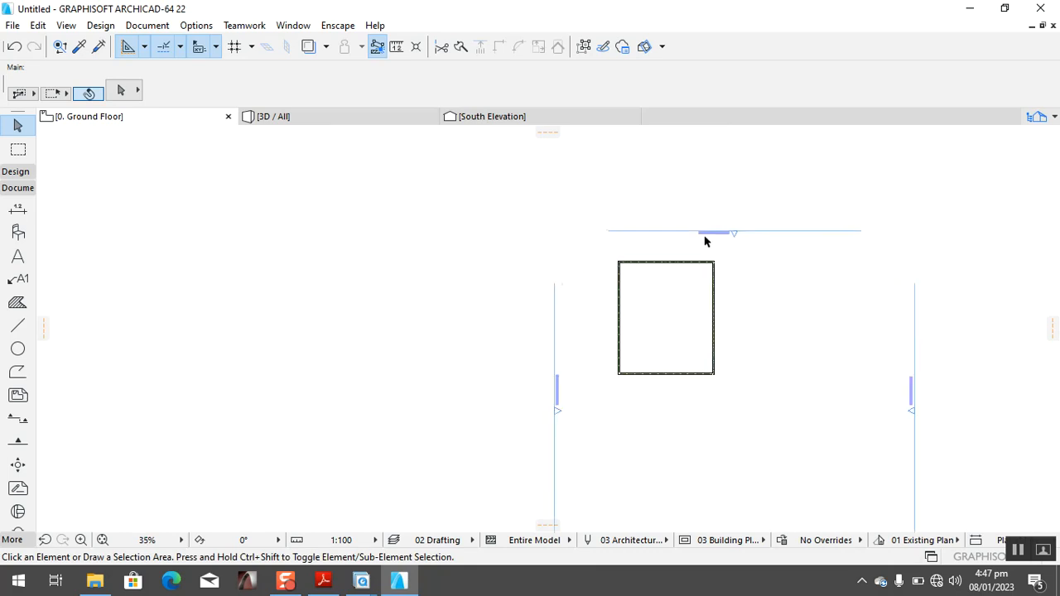
pyautogui.click(590, 254)
pyautogui.click(739, 410)
pyautogui.hotkey('ctrl', 'd')
pyautogui.click(670, 308)
pyautogui.click(734, 438)
pyautogui.scroll(-3, 765, 393)
pyautogui.scroll(3, 841, 444)
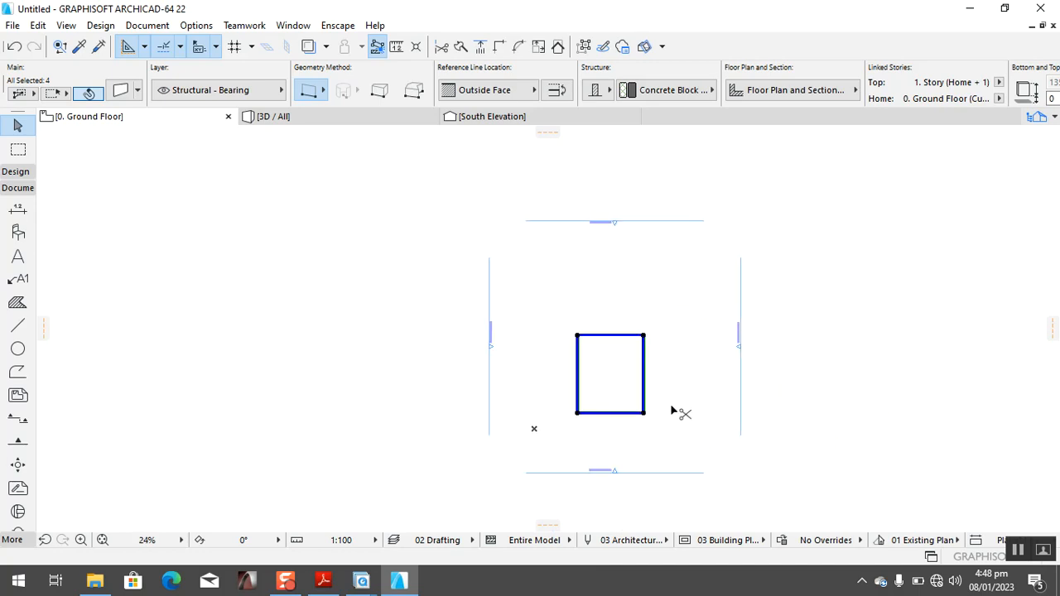
# Cancel the repeated drag, undo the last move of the four walls and clear the selection.
pyautogui.hotkey('ctrl', 'd')
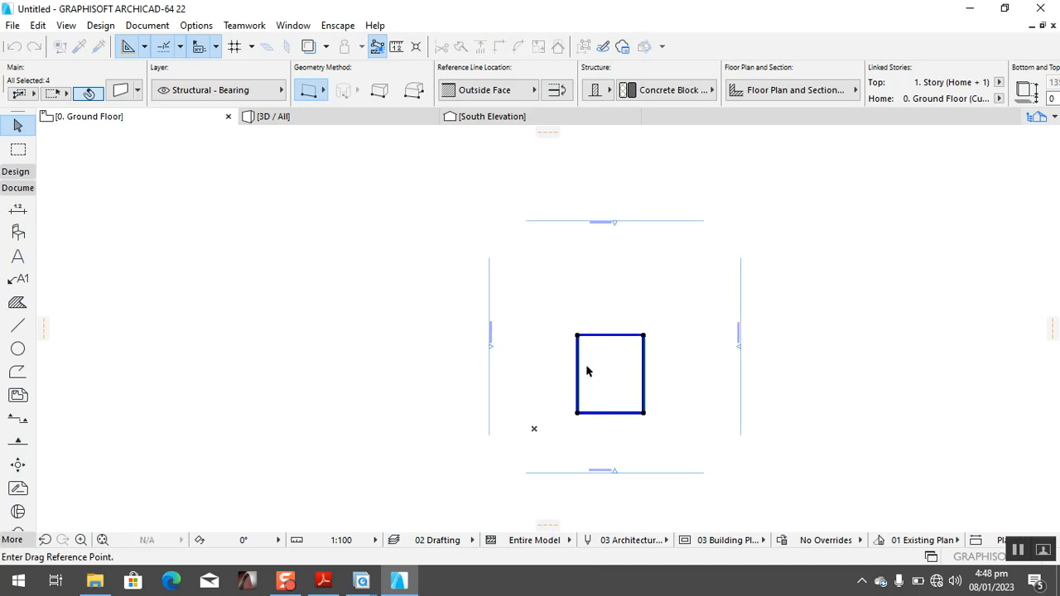
pyautogui.press('Escape')
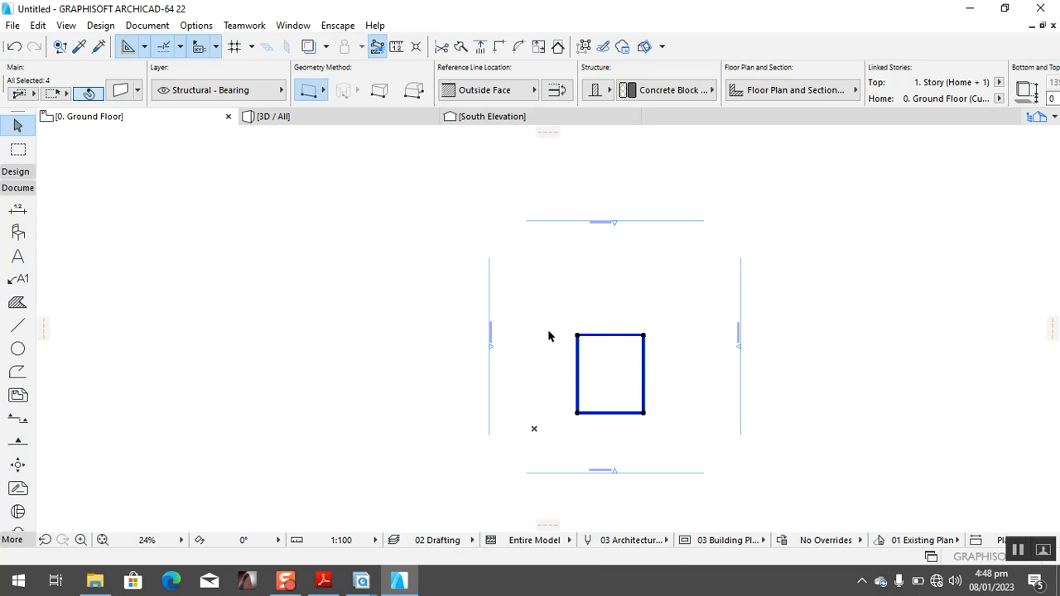
pyautogui.press('Escape')
pyautogui.hotkey('ctrl', 'z')
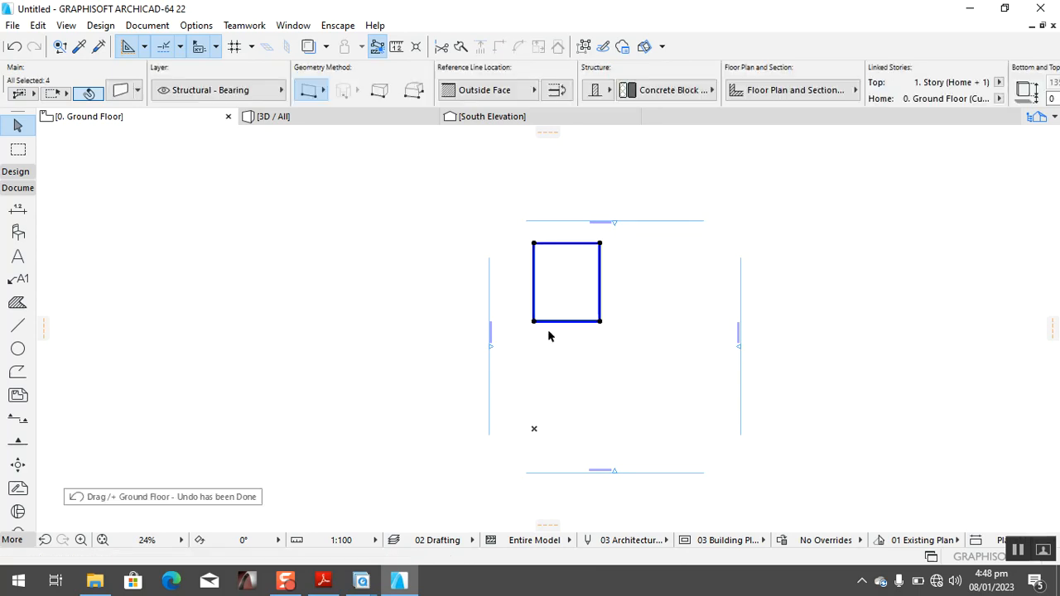
pyautogui.press('Escape')
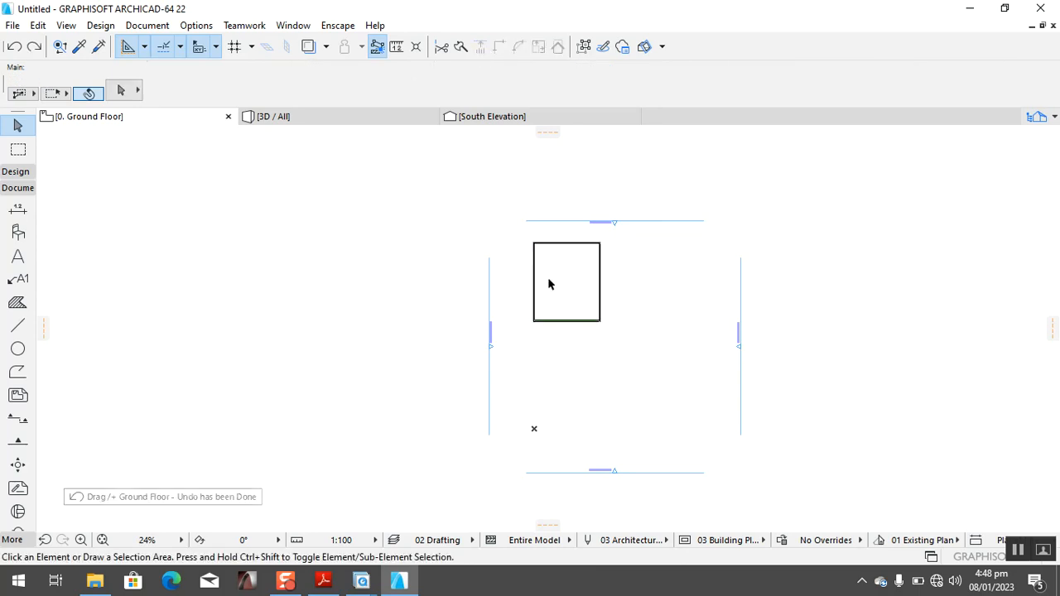
# Select all four outer walls and move them diagonally to the centre of the area enclosed by the elevation markers.
pyautogui.click(520, 234)
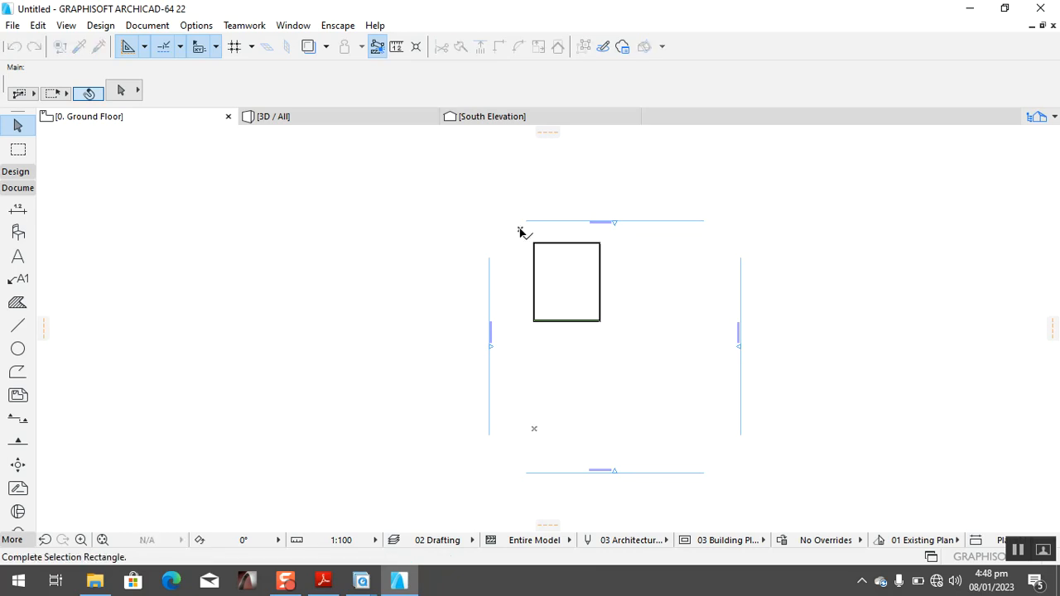
pyautogui.click(625, 349)
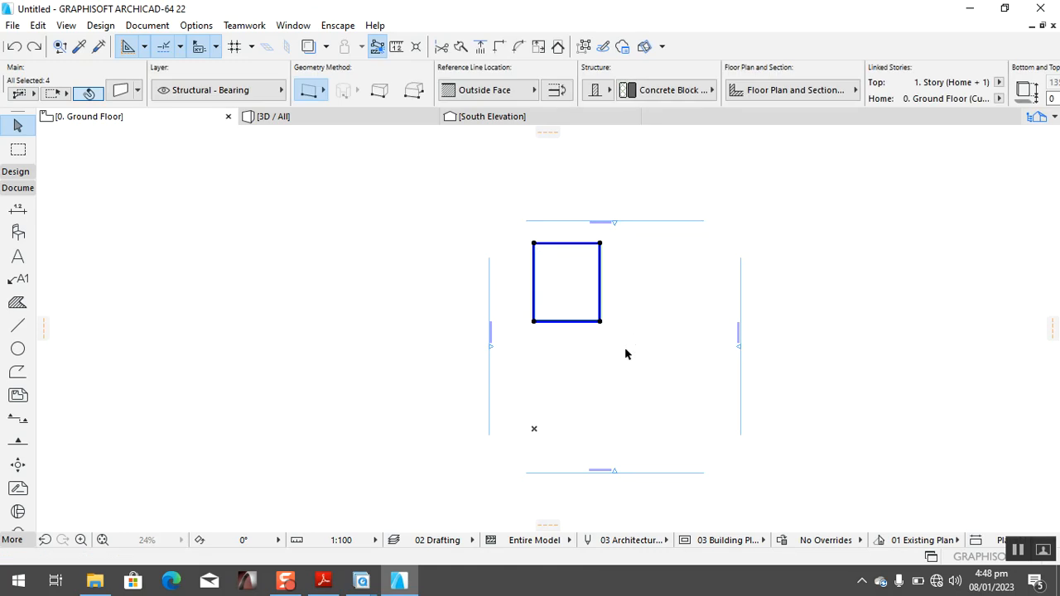
pyautogui.hotkey('ctrl', 'd')
pyautogui.click(570, 286)
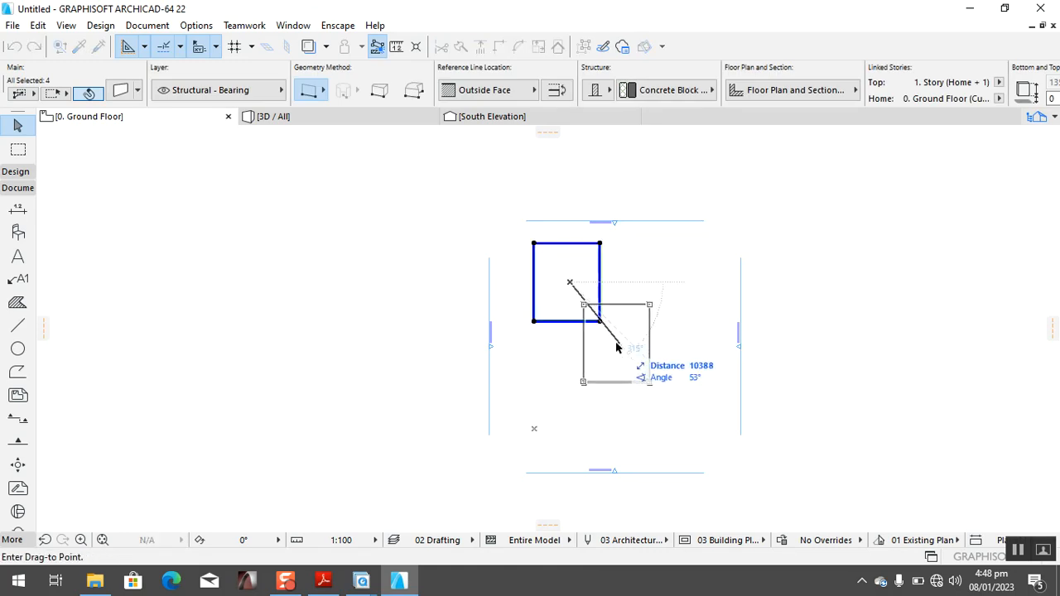
pyautogui.click(614, 334)
pyautogui.click(689, 405)
pyautogui.scroll(4, 662, 339)
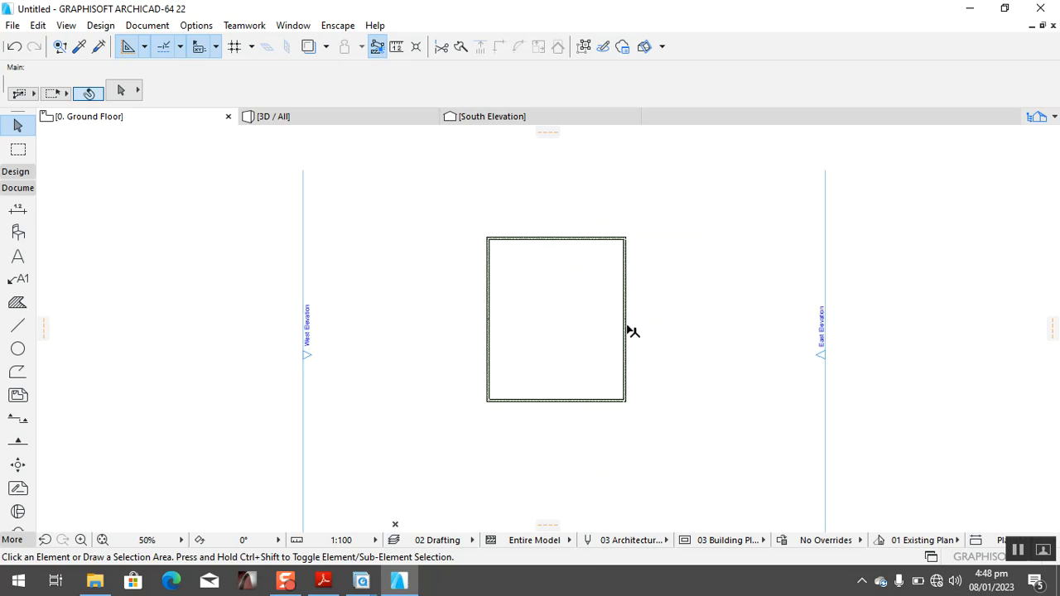
# Inspect the four walls in the 3D view from a higher angle and return to the Ground Floor plan.
pyautogui.click(276, 122)
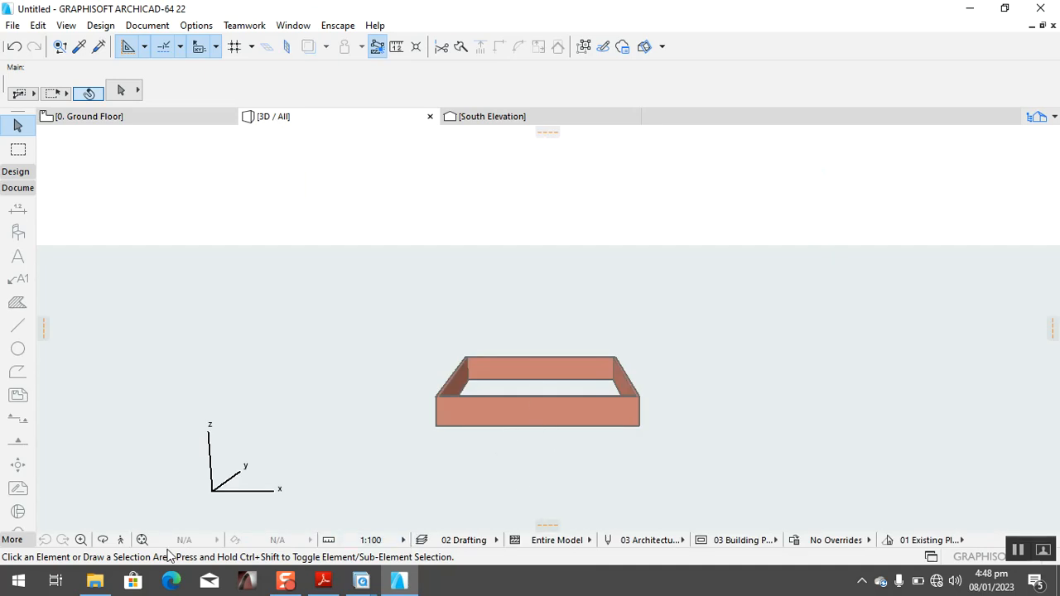
pyautogui.click(102, 539)
pyautogui.moveTo(492, 430); pyautogui.dragTo(535, 452)
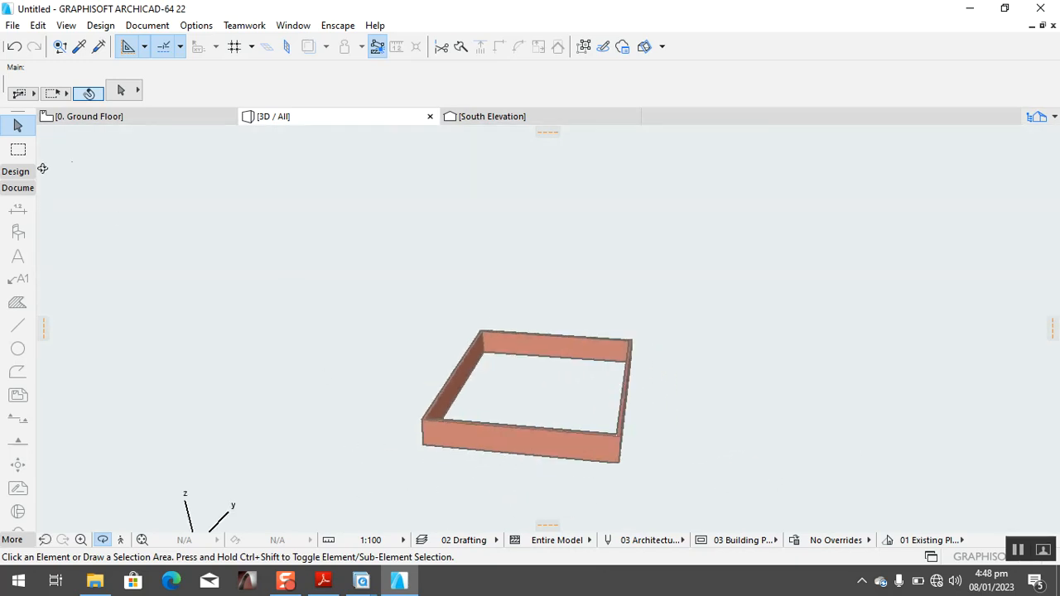
pyautogui.click(101, 120)
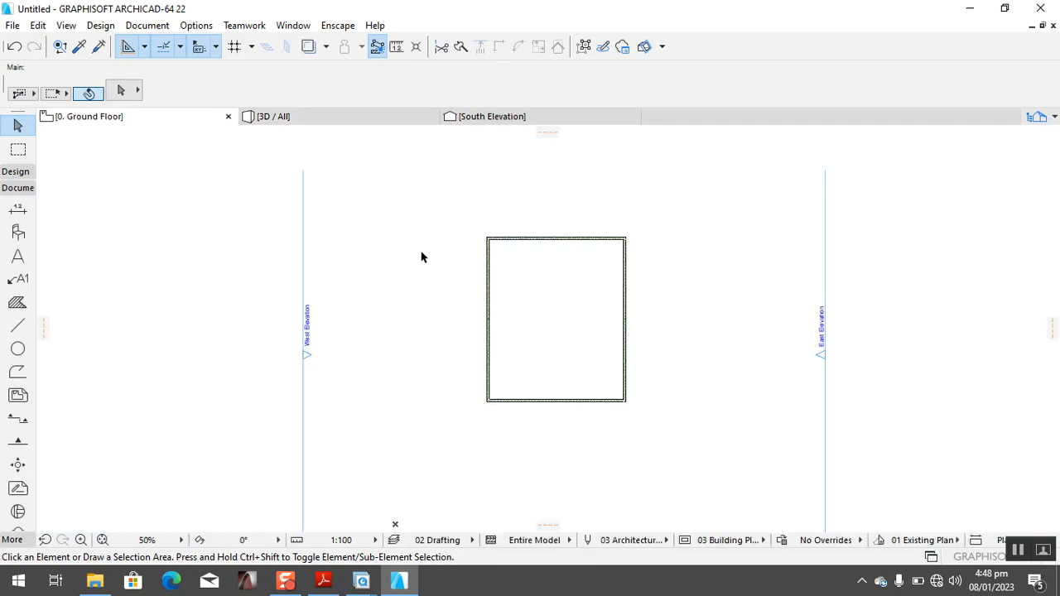
# Switch to floor.pdf in Adobe Reader and read the room width dimensions along the entrance side.
pyautogui.scroll(1, 702, 333)
pyautogui.click(324, 582)
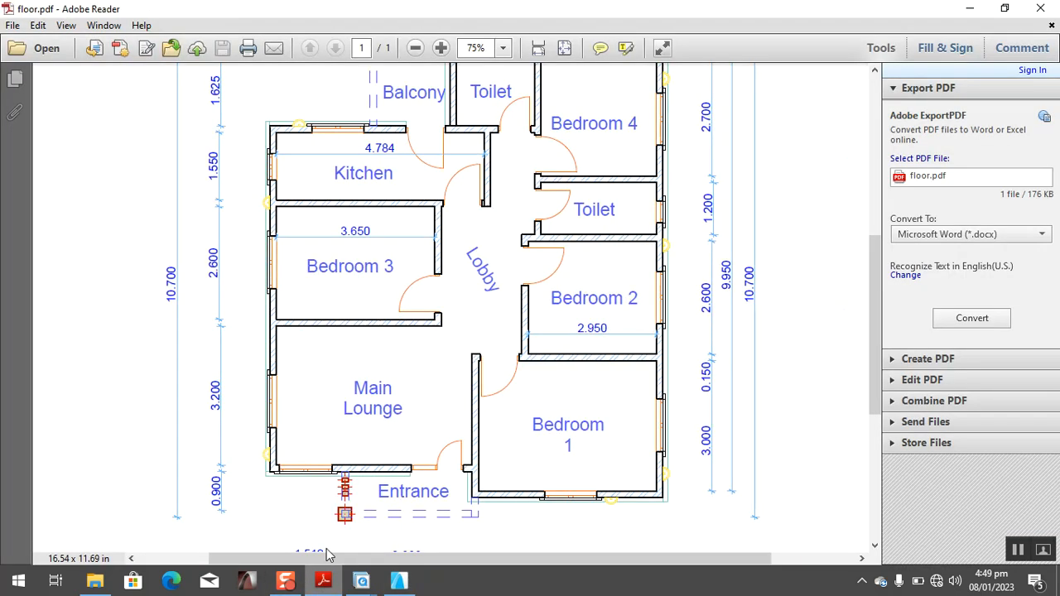
pyautogui.scroll(-2, 577, 516)
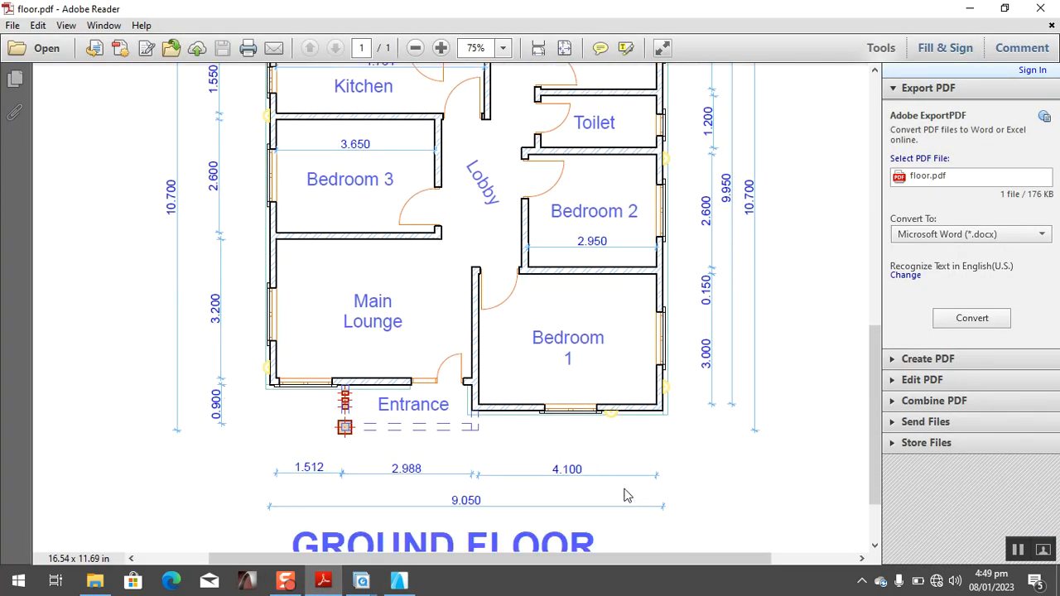
pyautogui.scroll(-1, 568, 445)
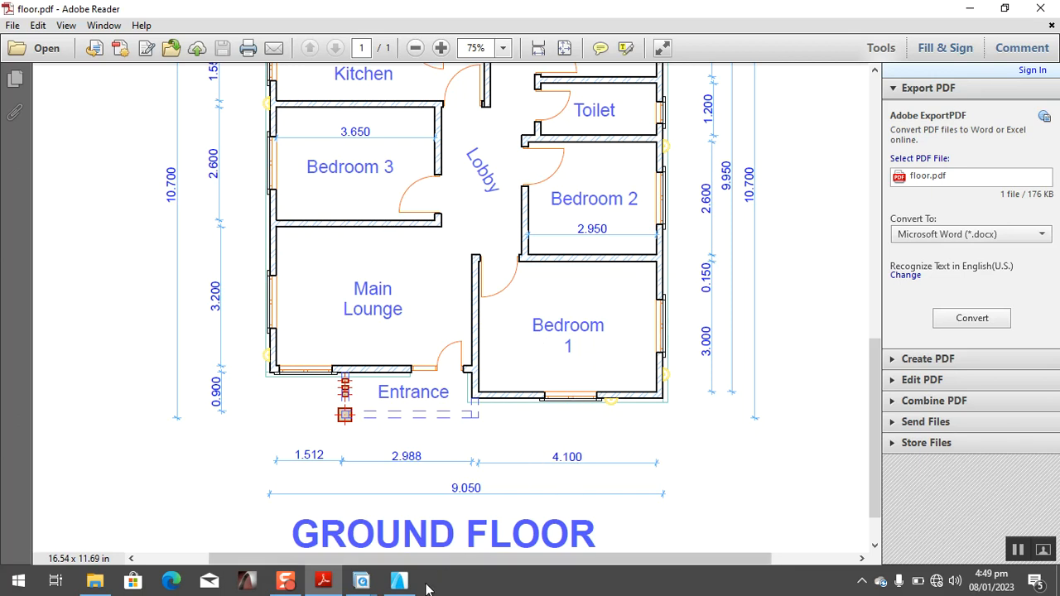
# In ARCHICAD, drag a copy of the east outer wall horizontally inward to form the wall between Bedroom 1 and the lounge, matching the plan's 4.100 room width.
pyautogui.click(399, 580)
pyautogui.scroll(5, 686, 369)
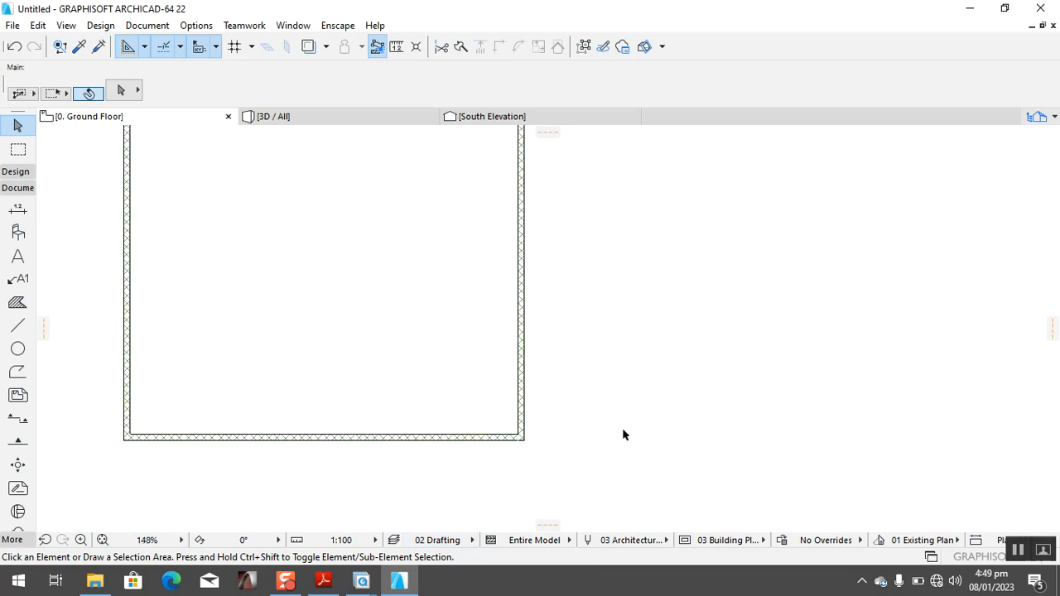
pyautogui.click(516, 395)
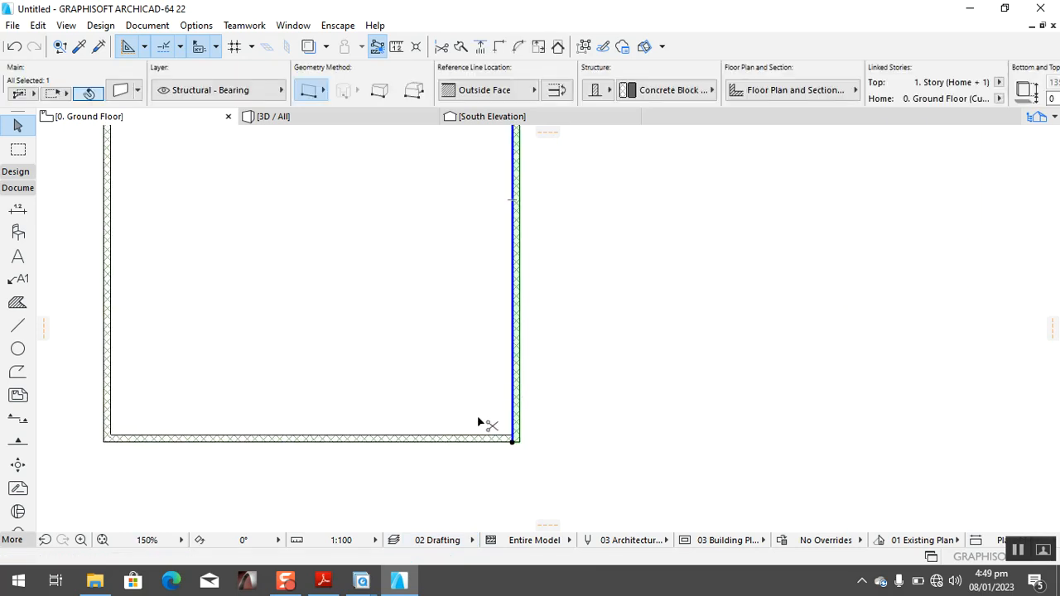
pyautogui.hotkey('ctrl', 'shift', 'd')
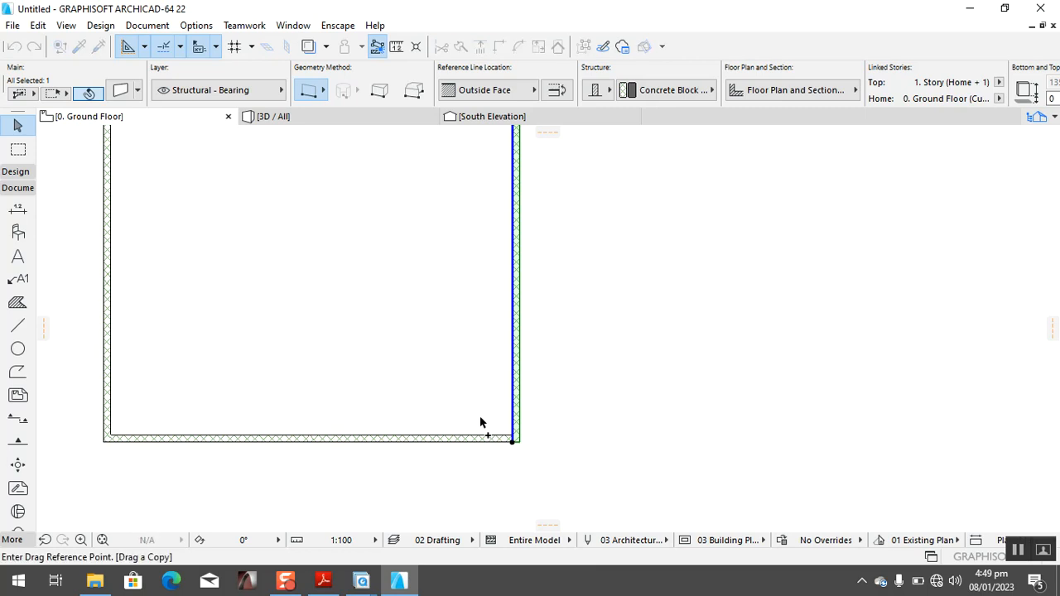
pyautogui.click(519, 408)
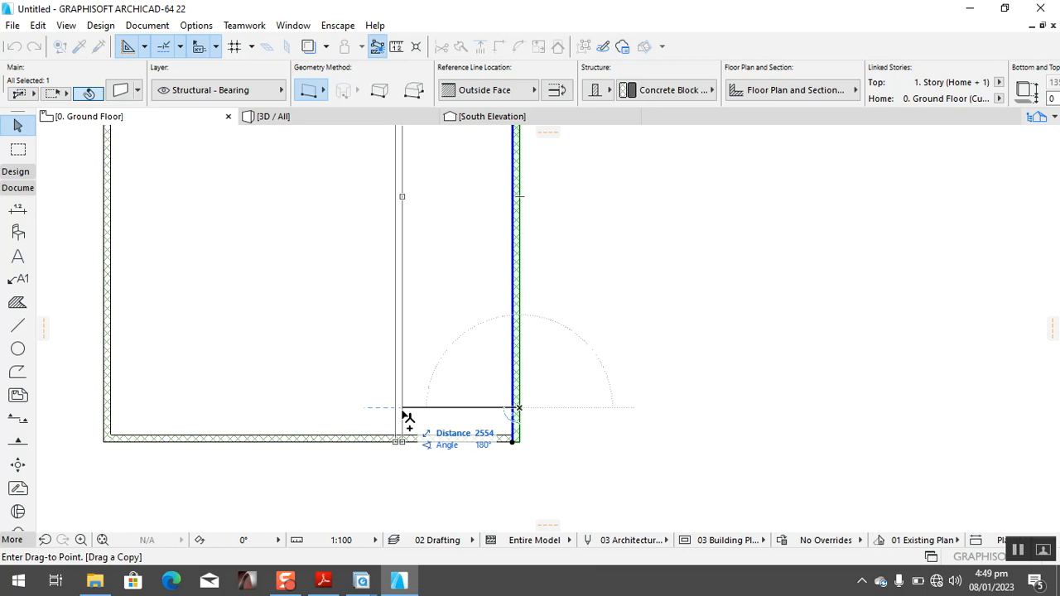
pyautogui.write('3')
pyautogui.write('4')
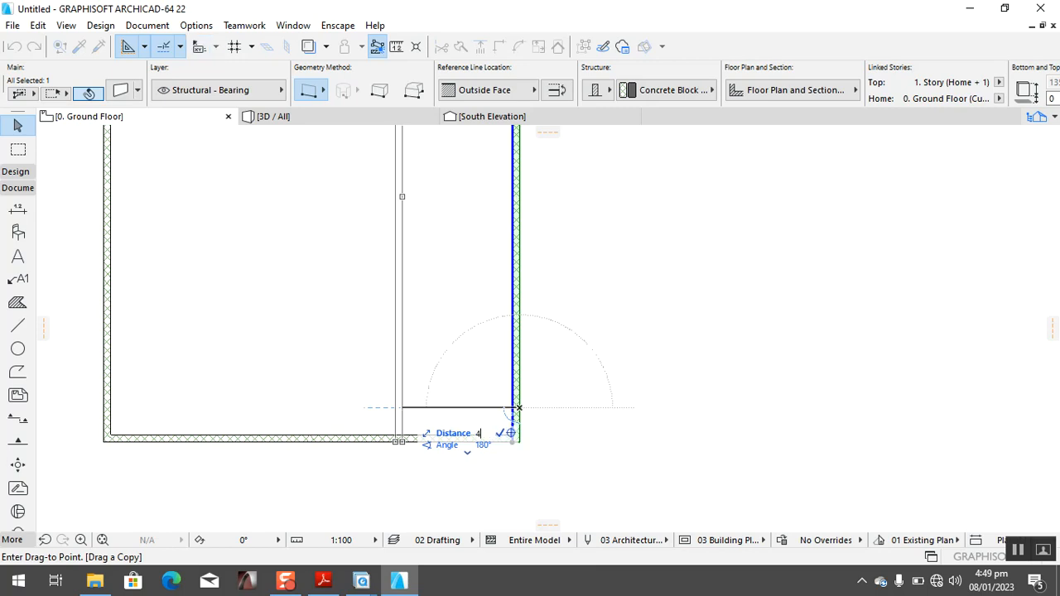
pyautogui.press('Return')
pyautogui.click(416, 285)
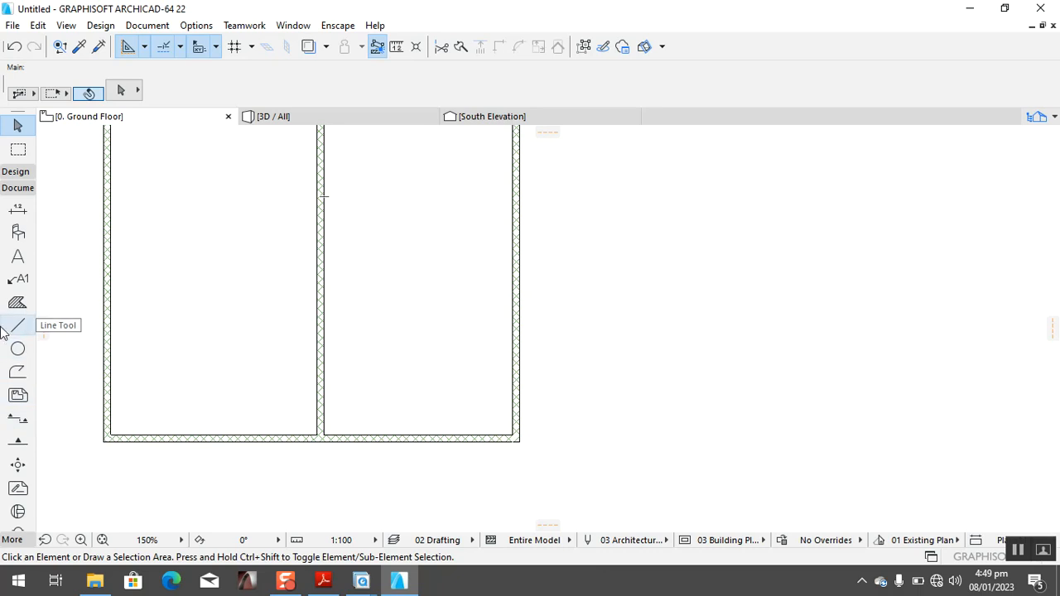
pyautogui.click(17, 325)
pyautogui.click(324, 434)
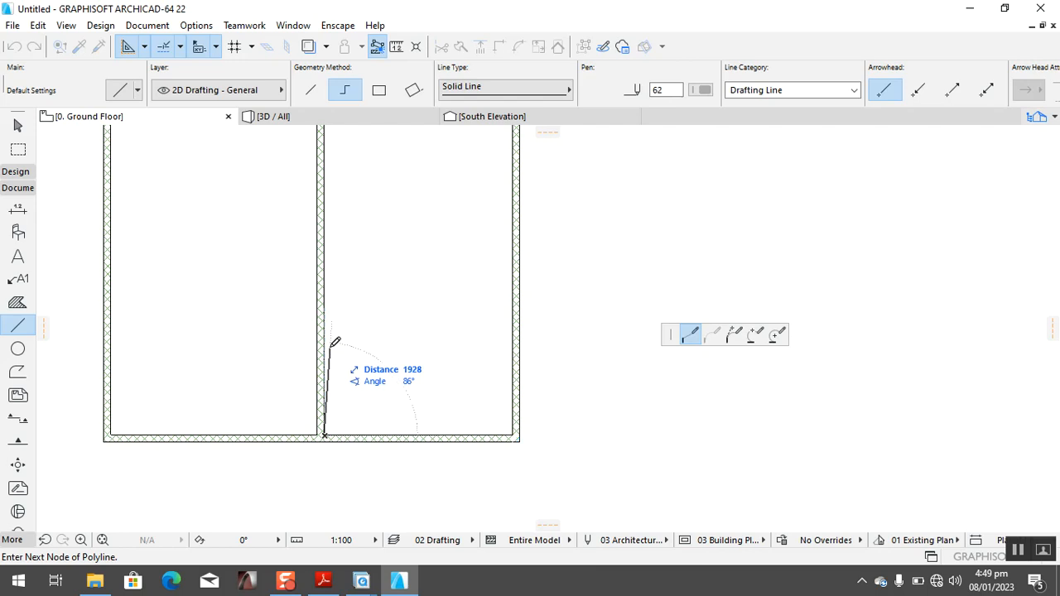
pyautogui.press('Escape')
pyautogui.press('Escape')
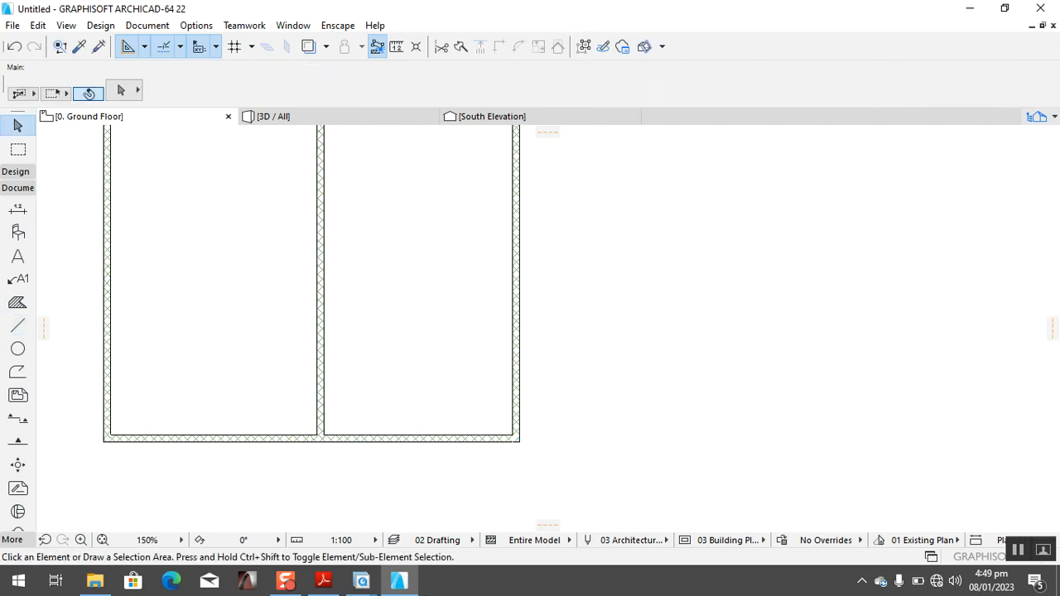
# Switch to floor.pdf and examine the walls and dimensions around Bedroom 1, Bedroom 2, the lounge and the lobby.
pyautogui.click(322, 581)
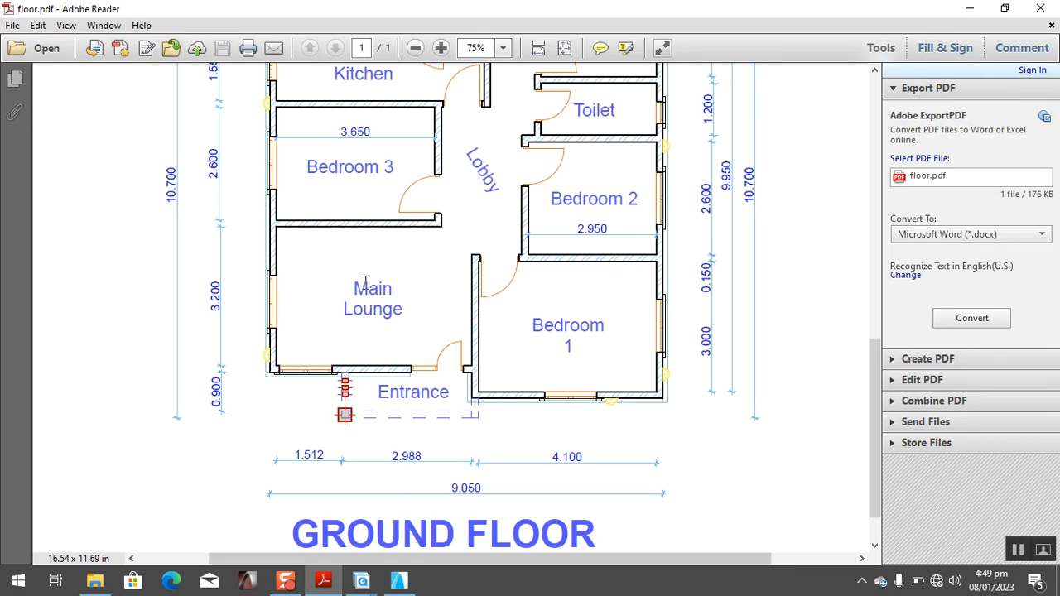
pyautogui.scroll(-1, 387, 273)
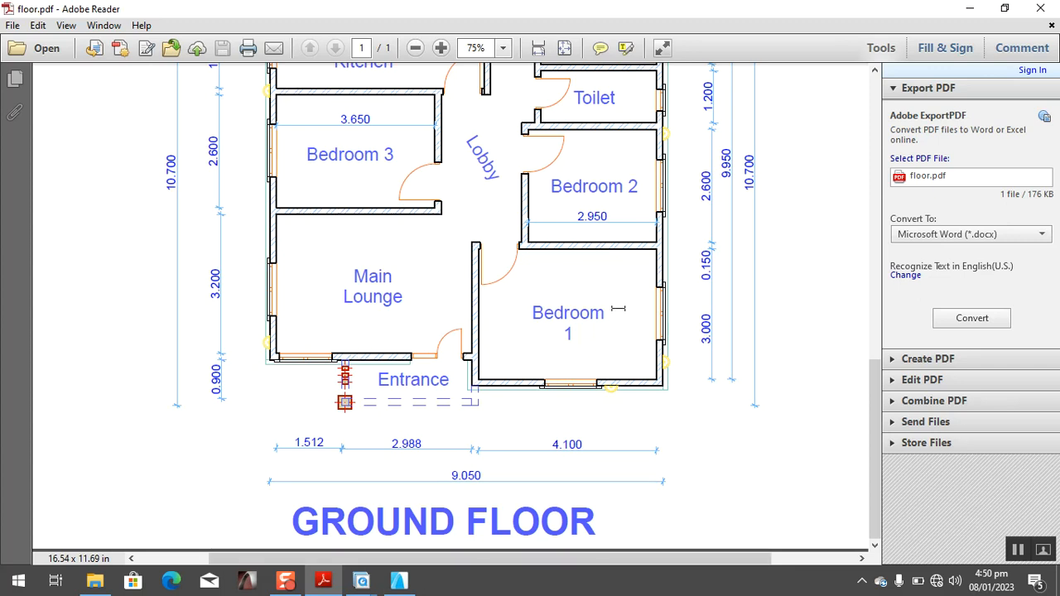
pyautogui.scroll(1, 524, 297)
pyautogui.scroll(-1, 530, 290)
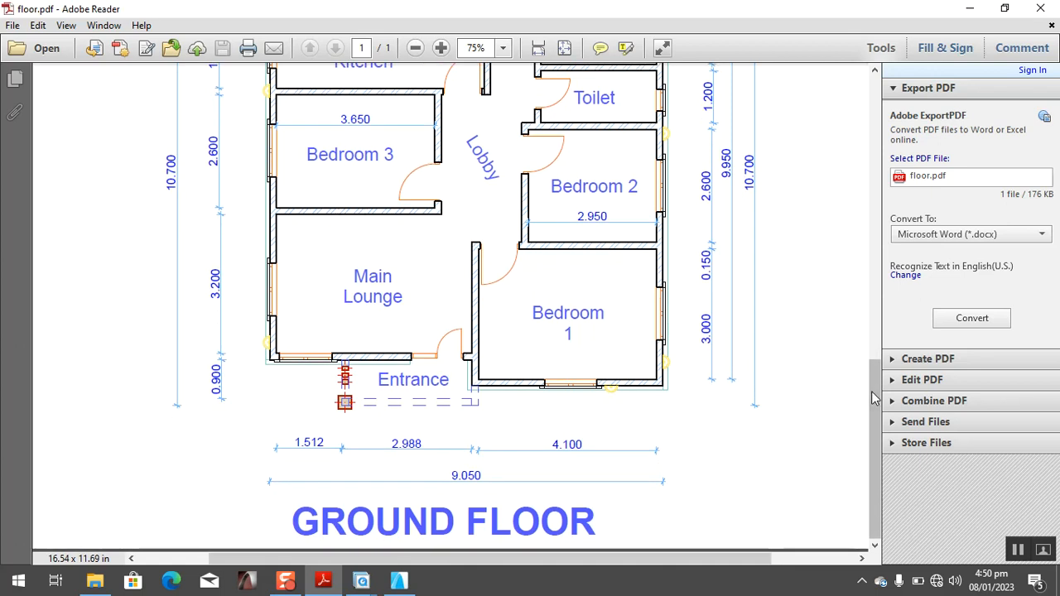
pyautogui.scroll(2, 542, 274)
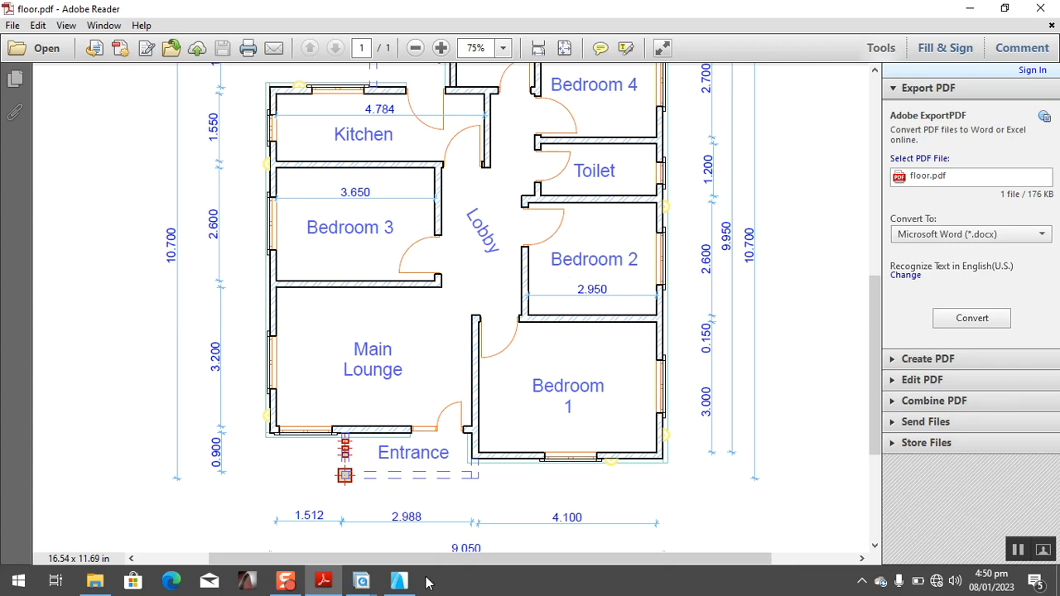
# In ARCHICAD, drag a copy of the east outer wall 3100 inward at 180° to form Bedroom 2's lobby-side wall.
pyautogui.click(398, 580)
pyautogui.scroll(-2, 458, 389)
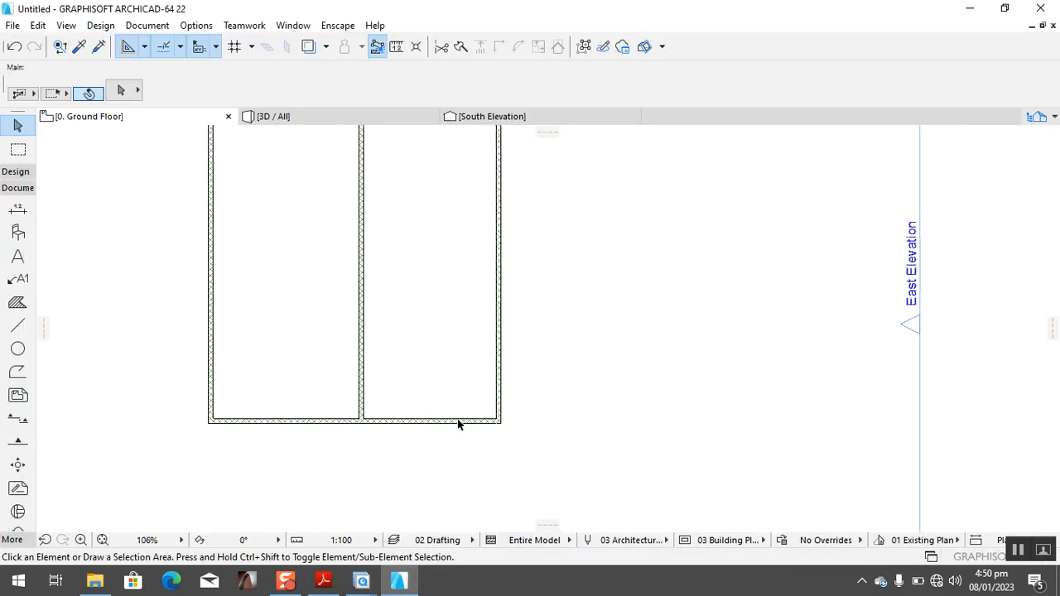
pyautogui.click(461, 421)
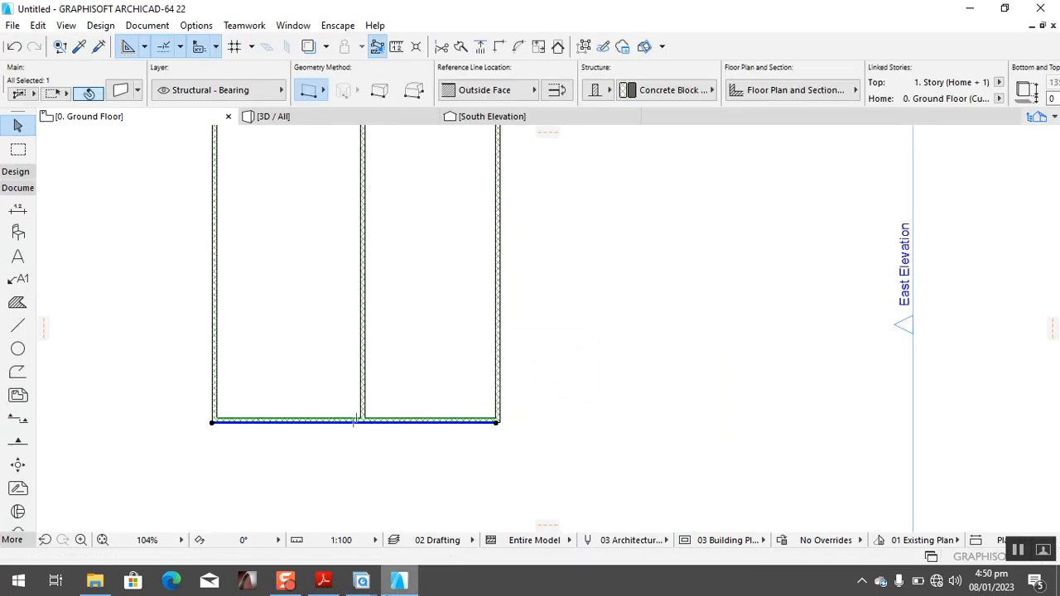
pyautogui.click(323, 580)
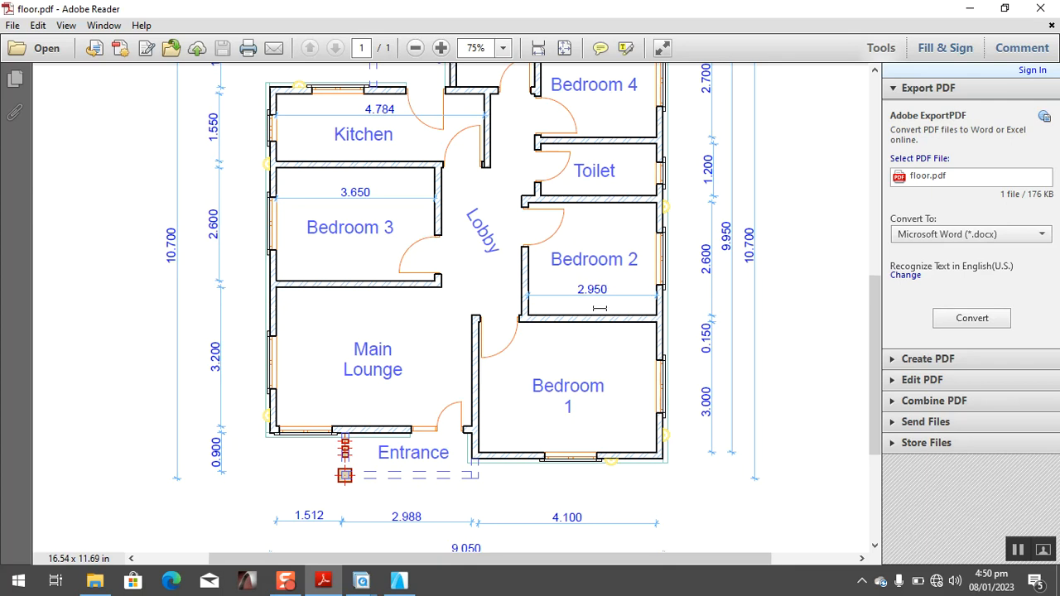
pyautogui.click(398, 580)
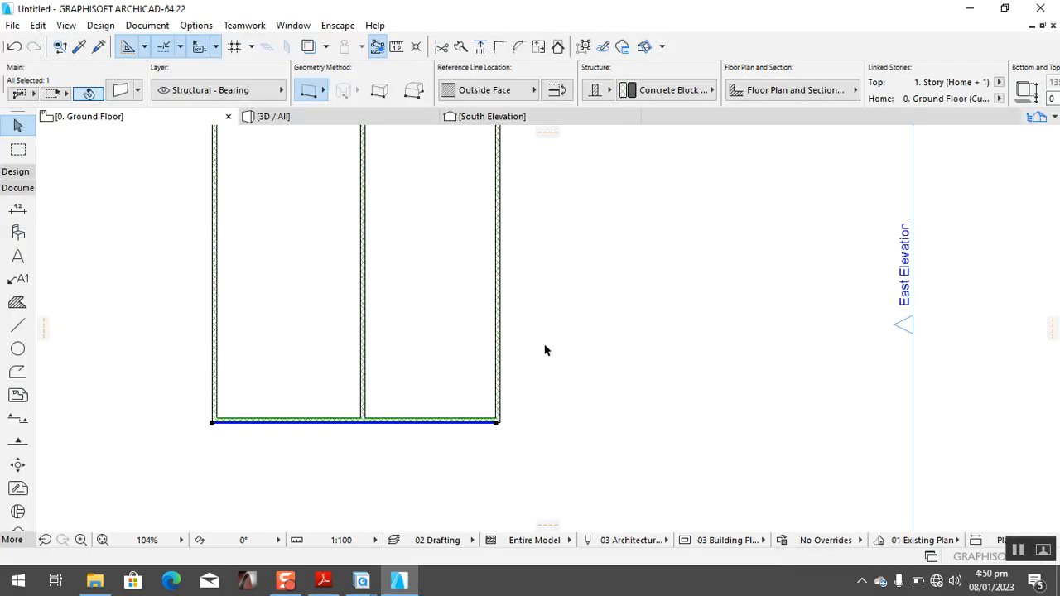
pyautogui.click(498, 297)
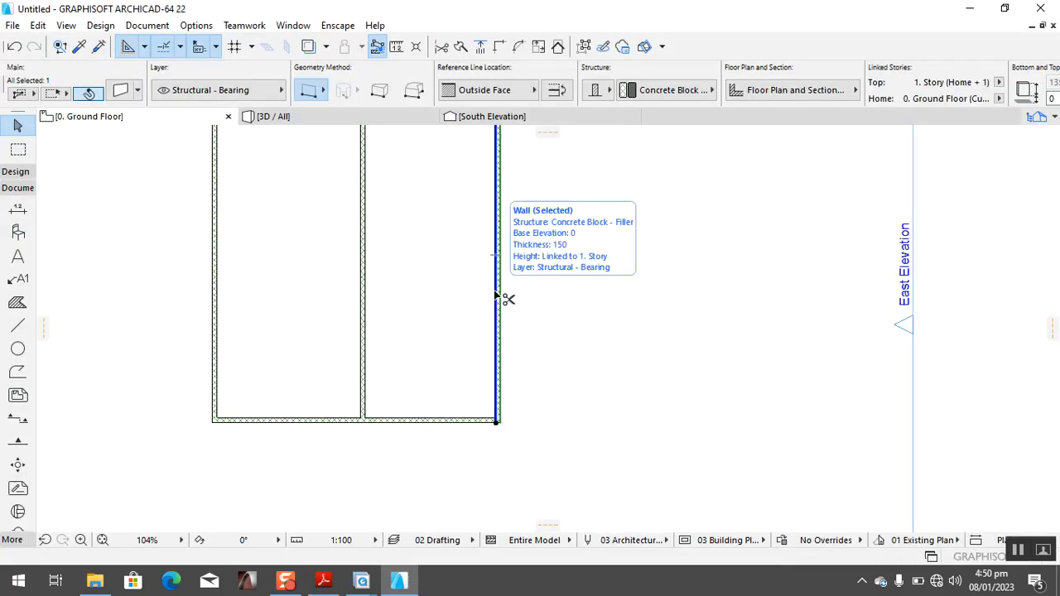
pyautogui.click(497, 298)
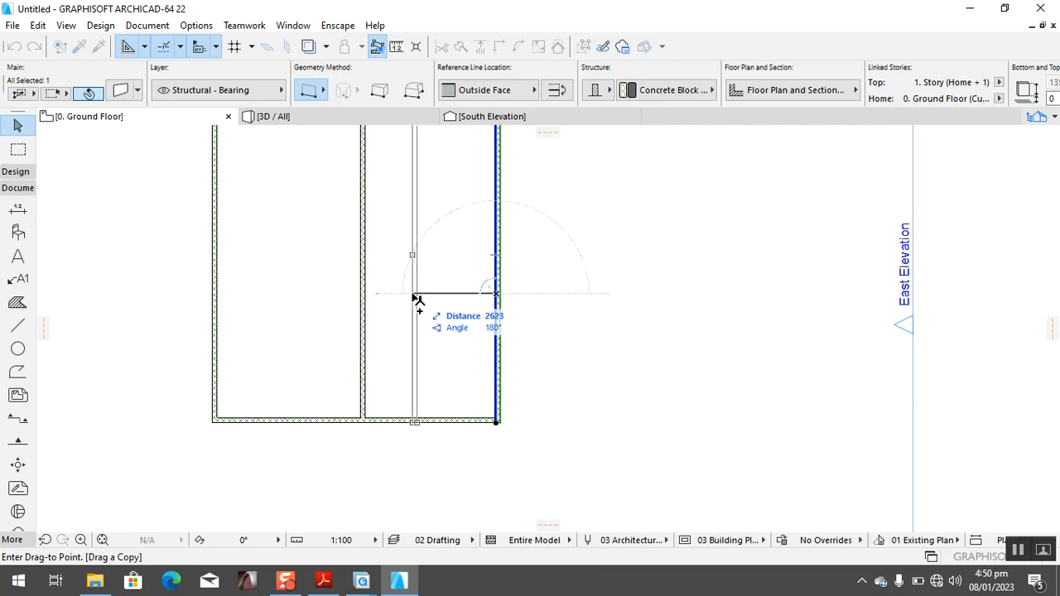
pyautogui.write('3100')
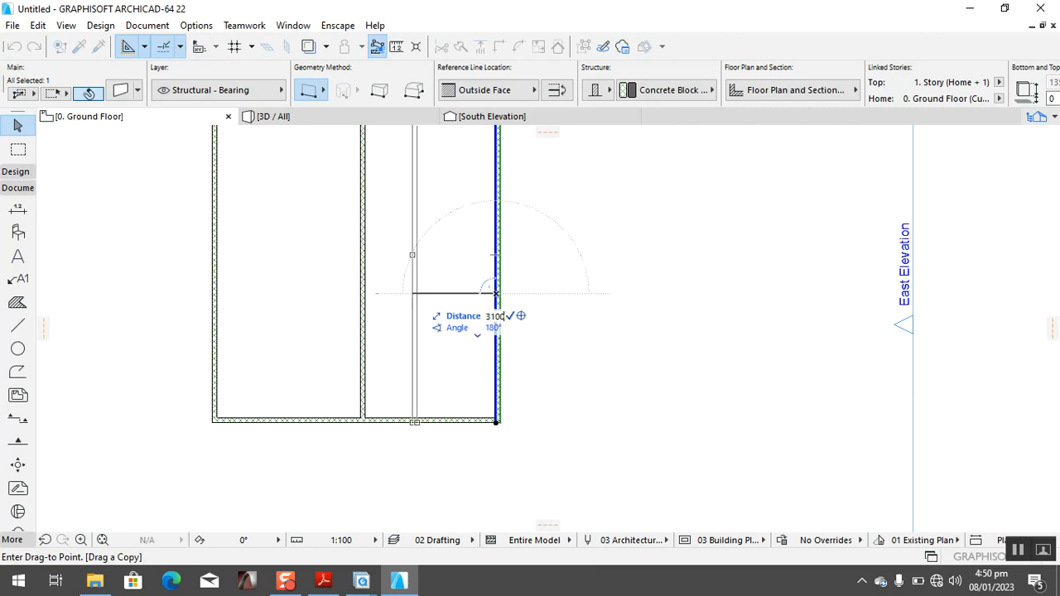
pyautogui.press('Return')
pyautogui.click(445, 342)
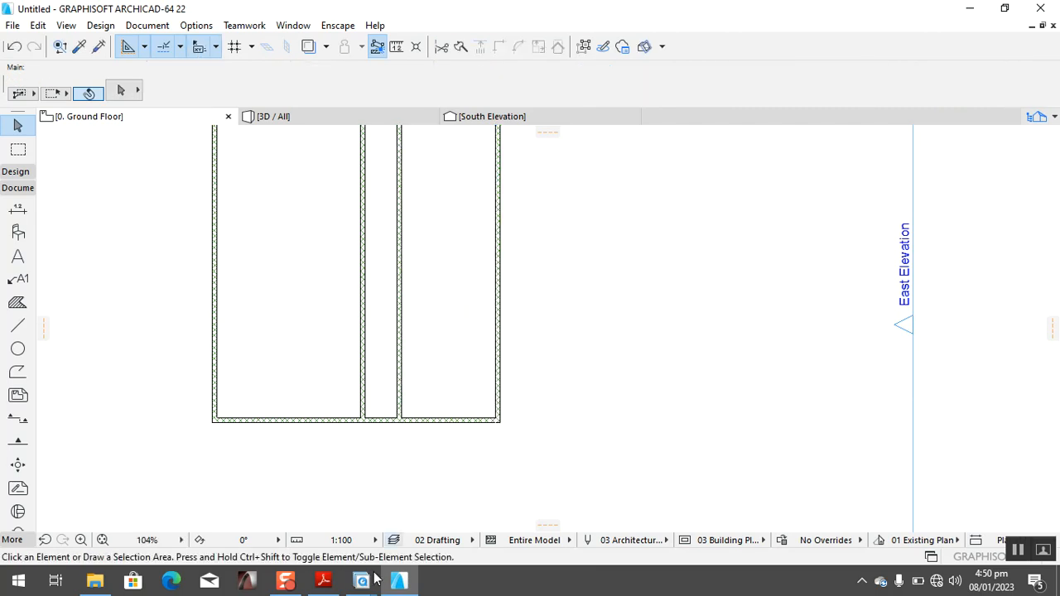
# Switch to floor.pdf and study the wall positions and dimensions of Bedroom 2, the toilets and Bedroom 4.
pyautogui.click(323, 581)
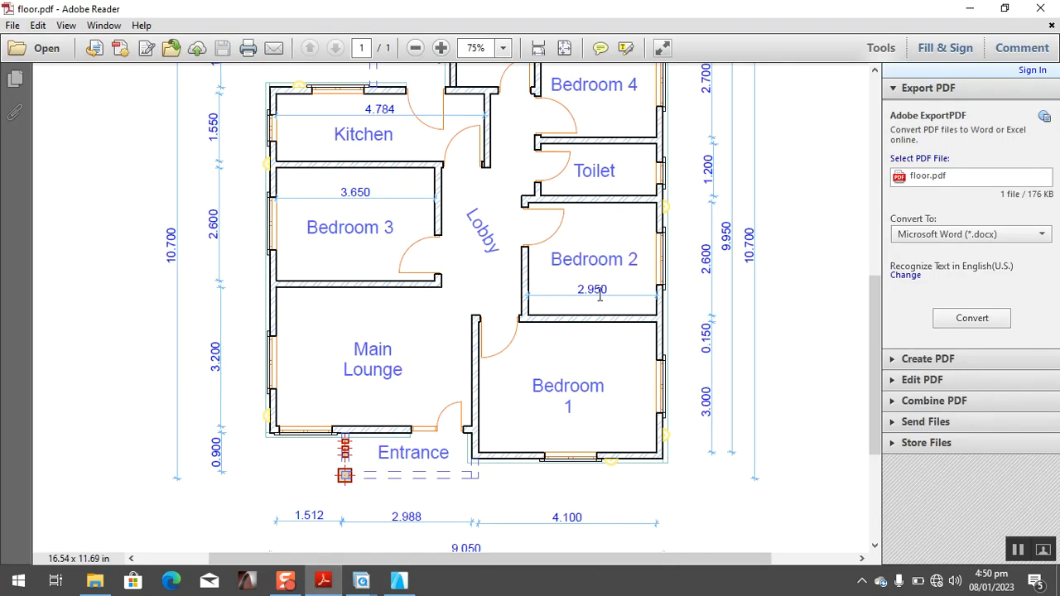
pyautogui.scroll(-1, 586, 273)
pyautogui.scroll(1, 571, 256)
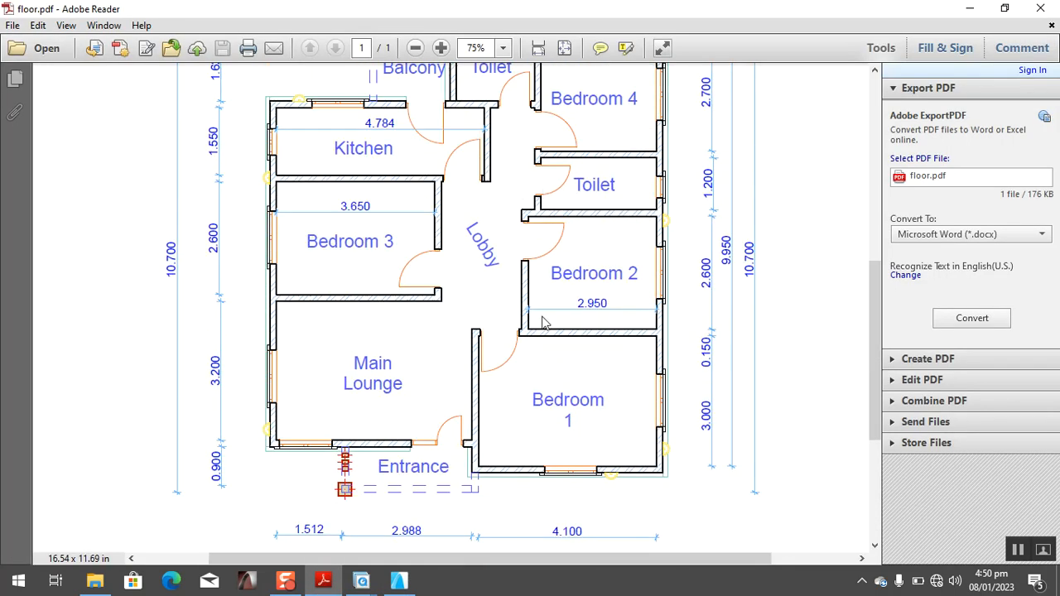
pyautogui.scroll(2, 563, 240)
pyautogui.scroll(2, 571, 166)
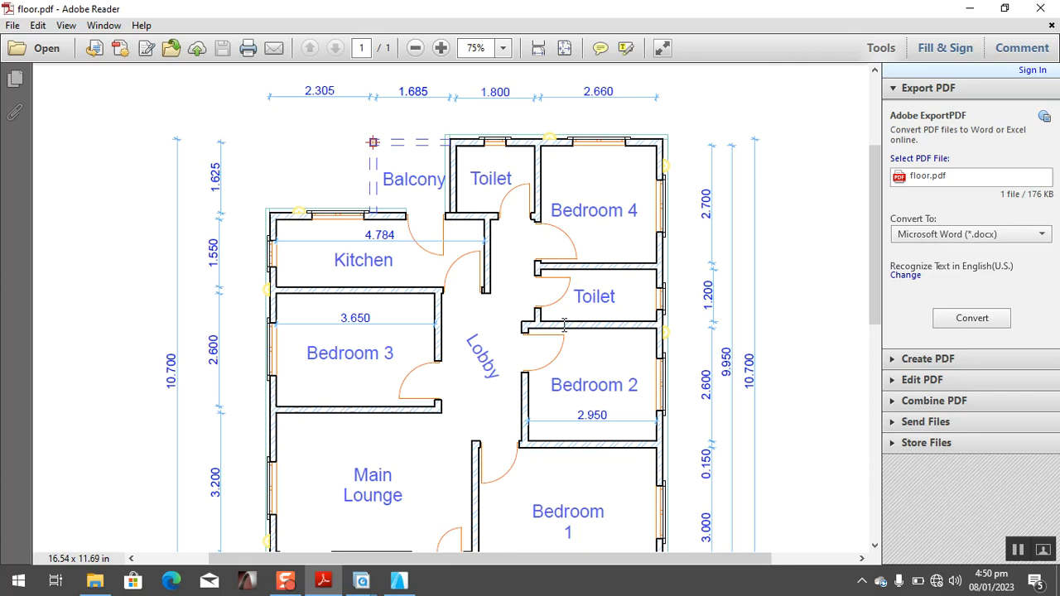
pyautogui.scroll(-2, 613, 317)
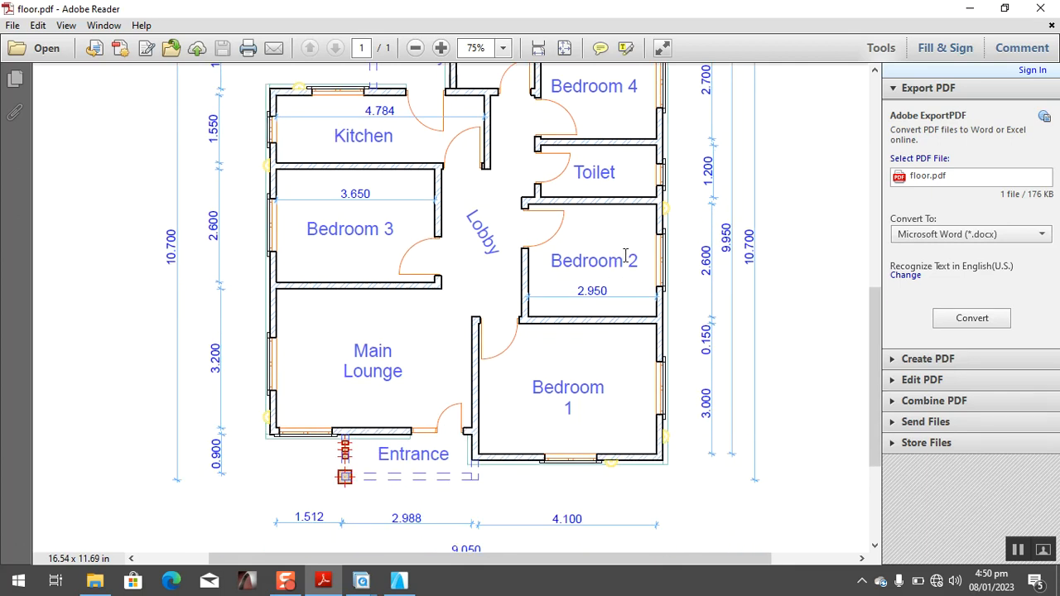
pyautogui.scroll(3, 626, 257)
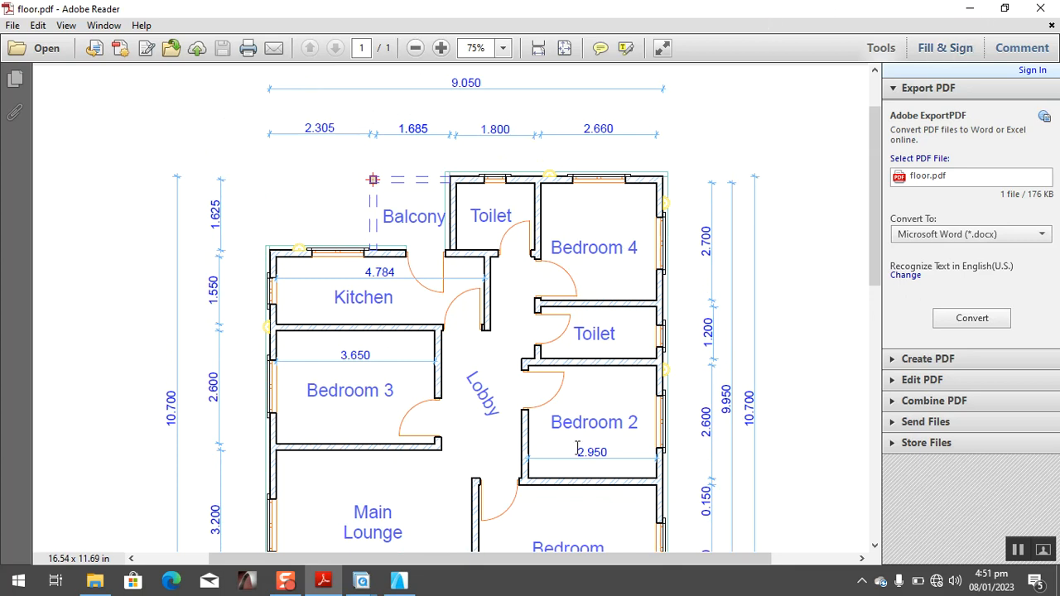
# In ARCHICAD, drag a copy of the east outer wall 2810 inward at 180° to form the lobby-side wall of Bedroom 4 and the toilet.
pyautogui.click(399, 580)
pyautogui.scroll(-3, 492, 338)
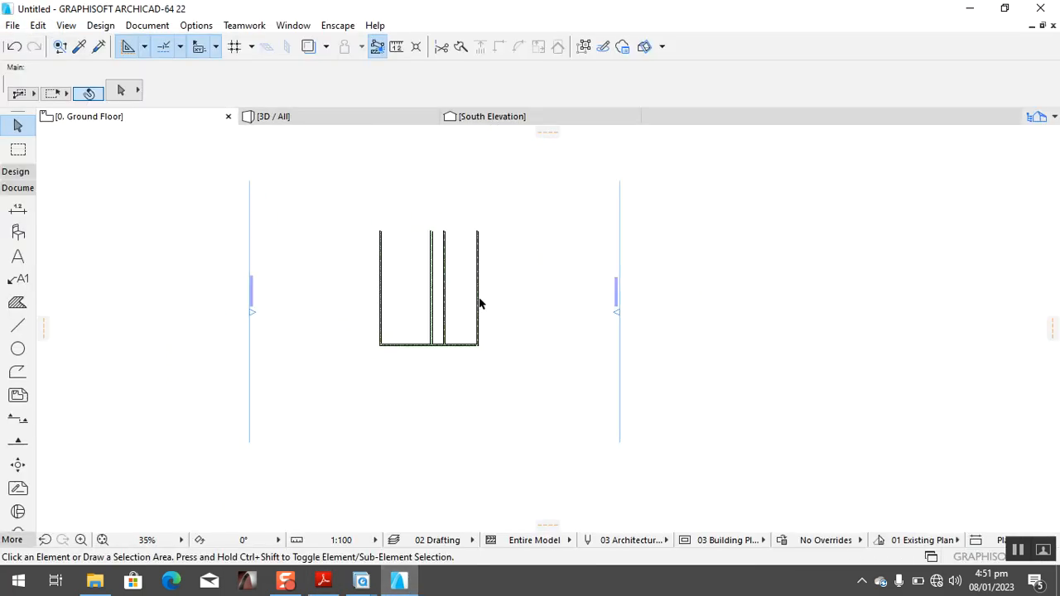
pyautogui.scroll(3, 470, 223)
pyautogui.click(494, 298)
pyautogui.scroll(1, 428, 277)
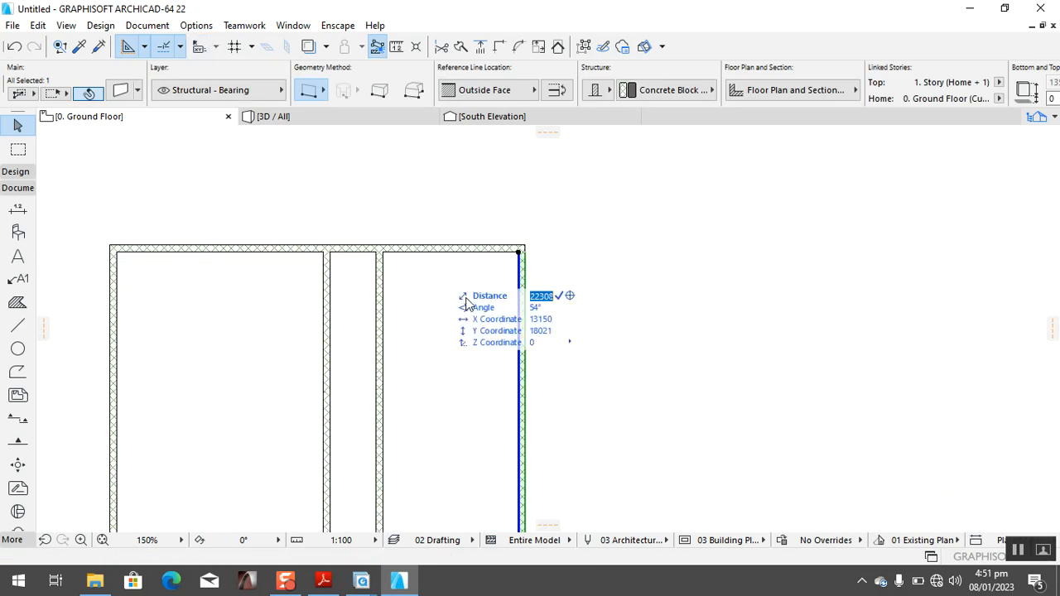
pyautogui.hotkey('ctrl', 'shift', 'd')
pyautogui.click(519, 283)
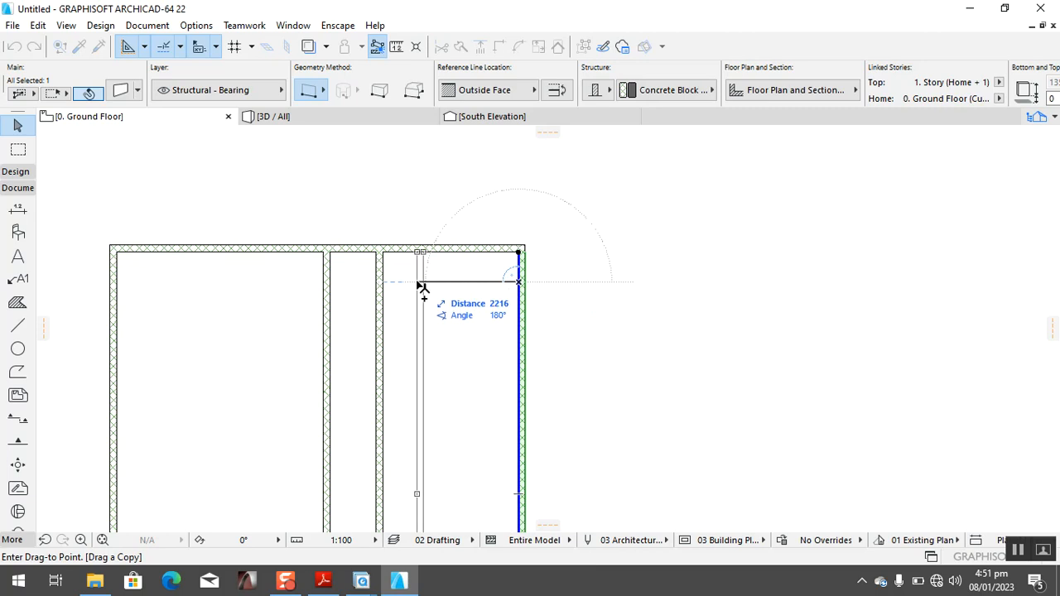
pyautogui.write('2810')
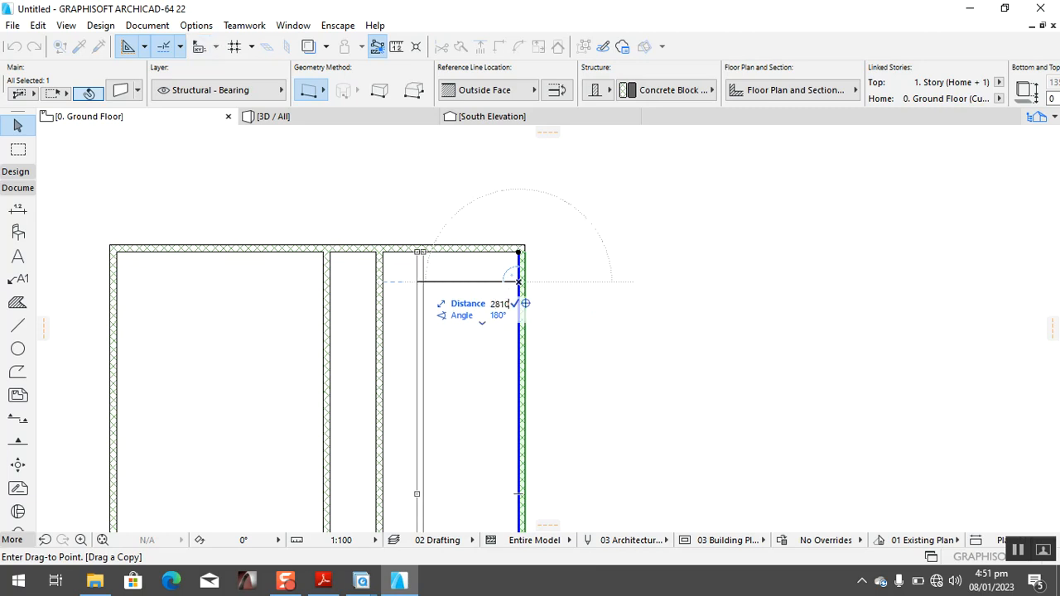
pyautogui.press('Return')
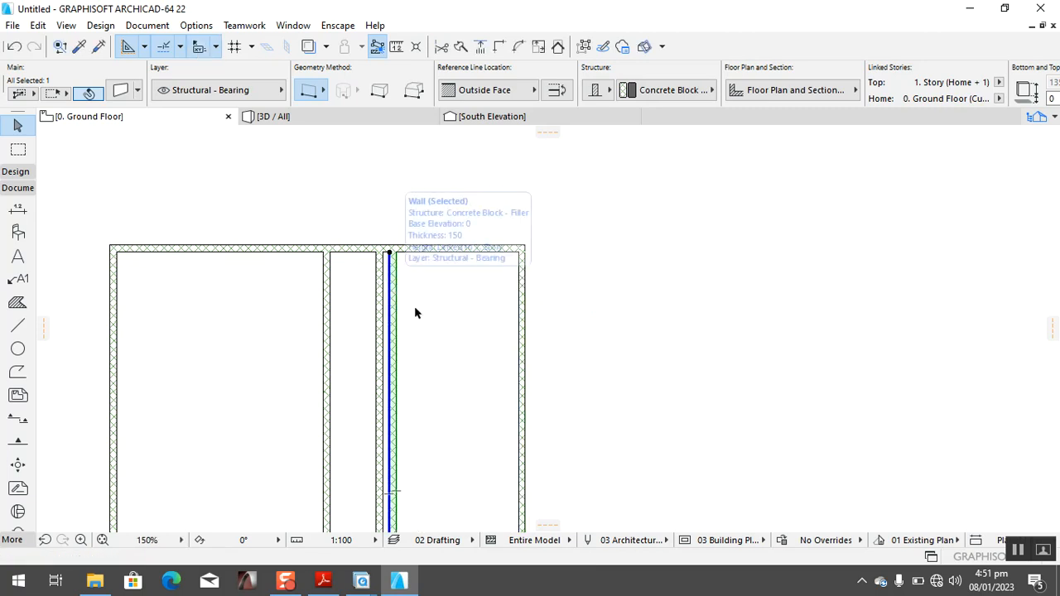
pyautogui.click(565, 188)
pyautogui.scroll(-2, 566, 188)
pyautogui.scroll(-1, 566, 192)
# Switch to floor.pdf and examine the wall positions and dimensions of the kitchen, Bedroom 3, the lobby and the east-side rooms.
pyautogui.click(323, 580)
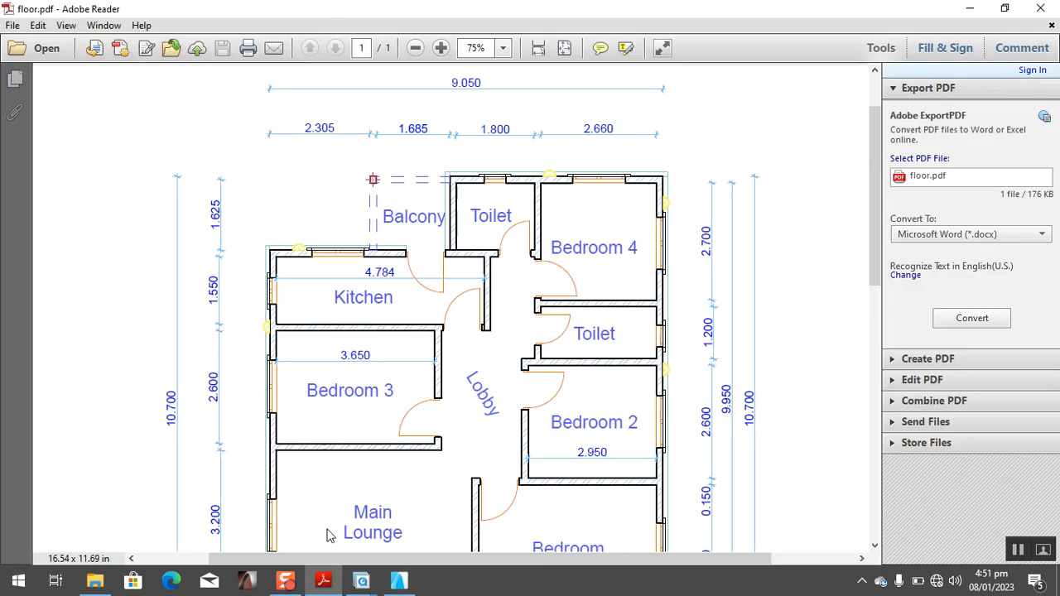
pyautogui.scroll(-3, 454, 325)
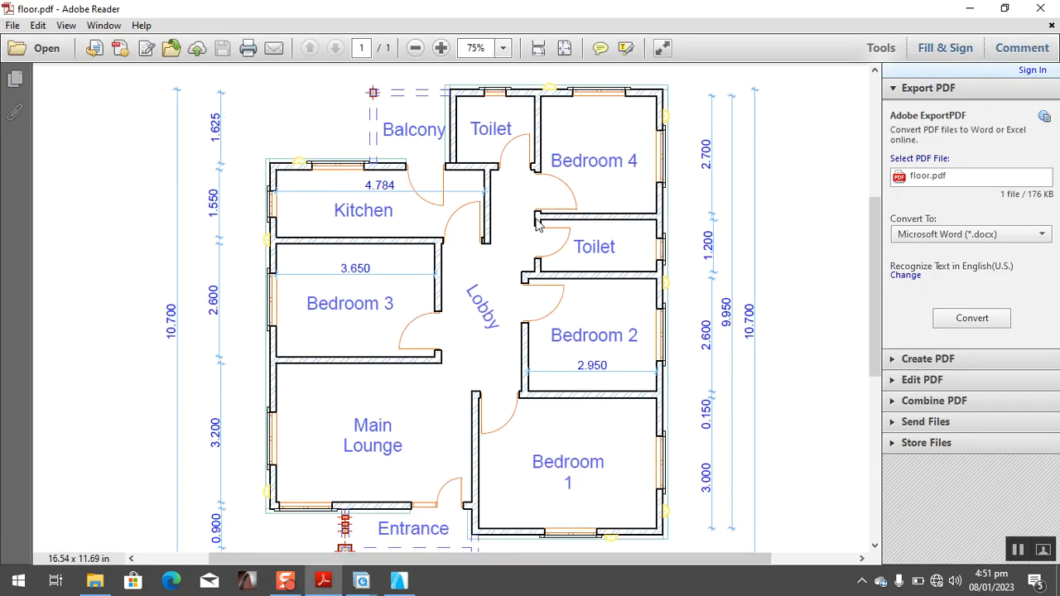
pyautogui.scroll(-1, 621, 399)
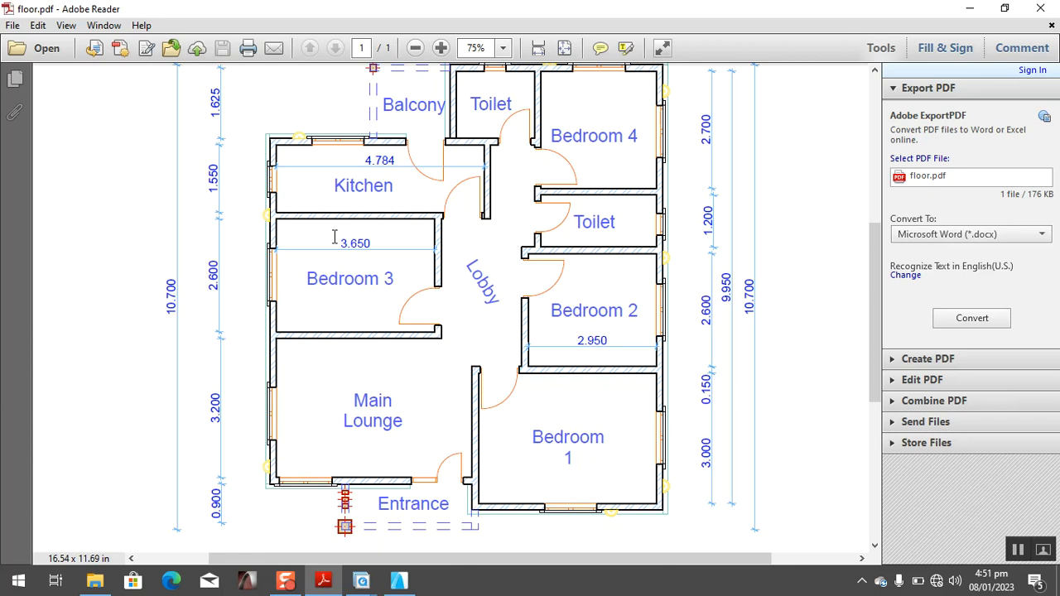
pyautogui.scroll(2, 423, 247)
pyautogui.scroll(-1, 422, 247)
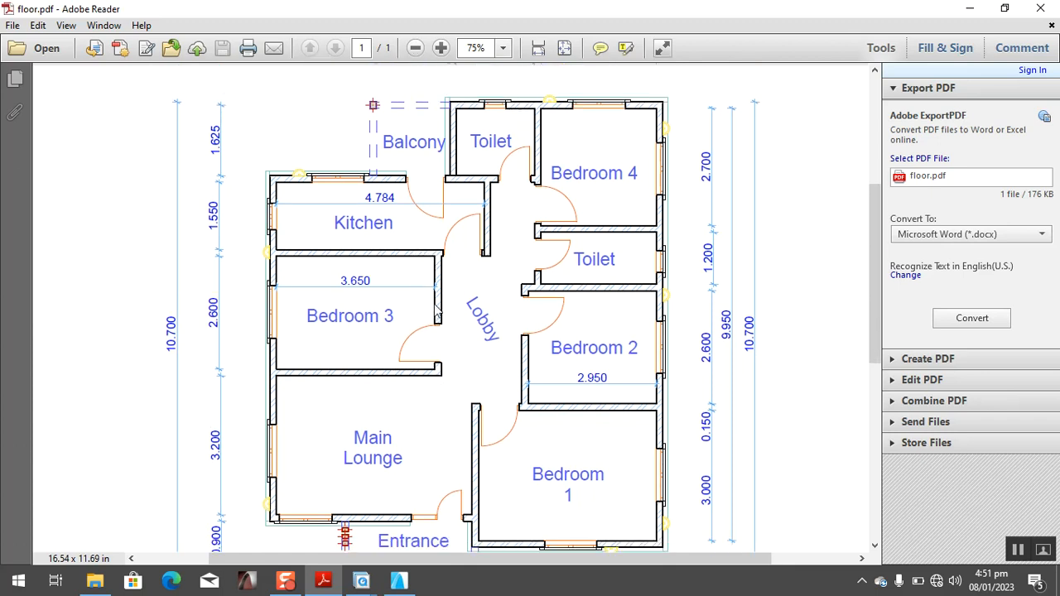
pyautogui.scroll(-1, 457, 295)
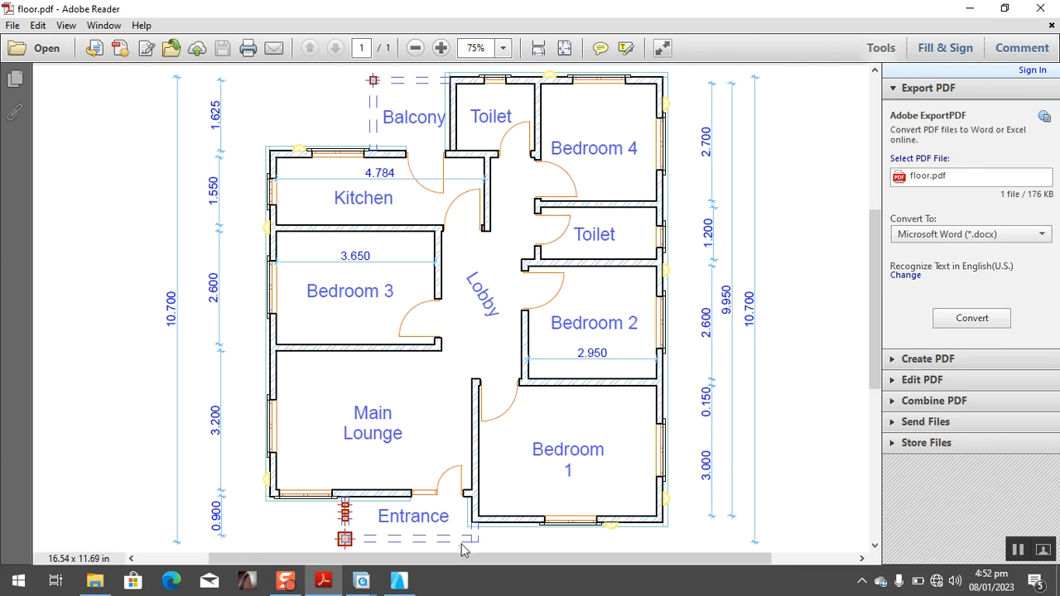
pyautogui.click(399, 580)
pyautogui.scroll(2, 536, 474)
pyautogui.scroll(3, 536, 474)
pyautogui.click(490, 419)
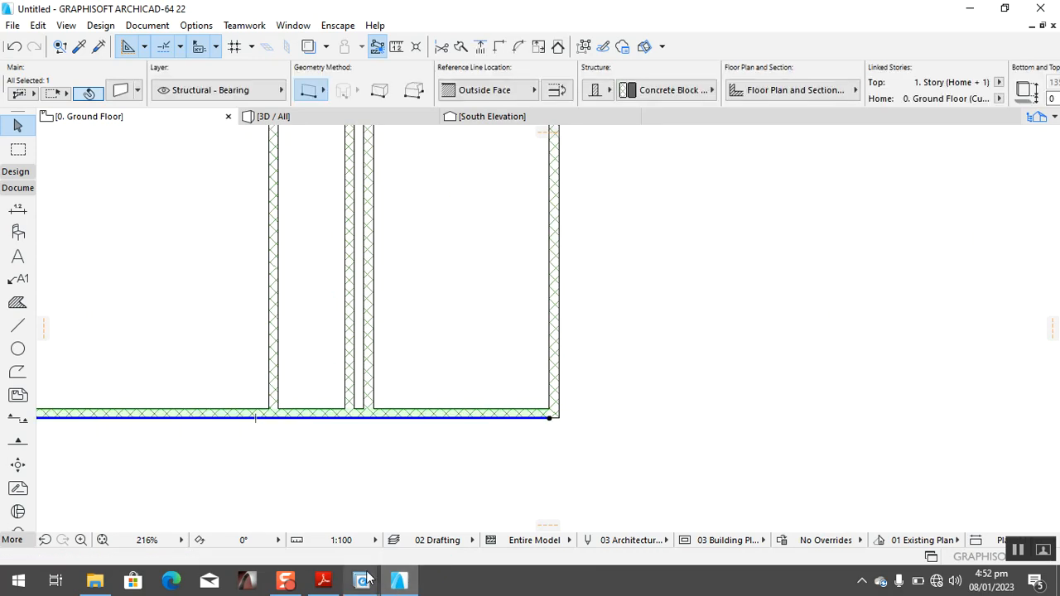
# Switch to floor.pdf and read the room depths along the east side, from Bedroom 1 up to Bedroom 4.
pyautogui.click(323, 581)
pyautogui.scroll(-2, 562, 464)
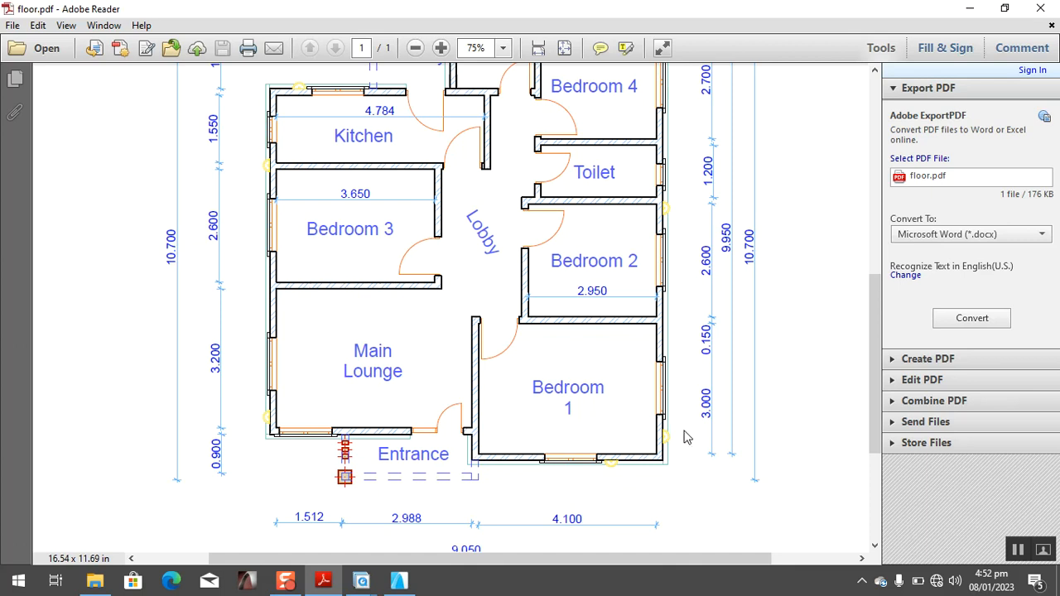
pyautogui.scroll(4, 691, 435)
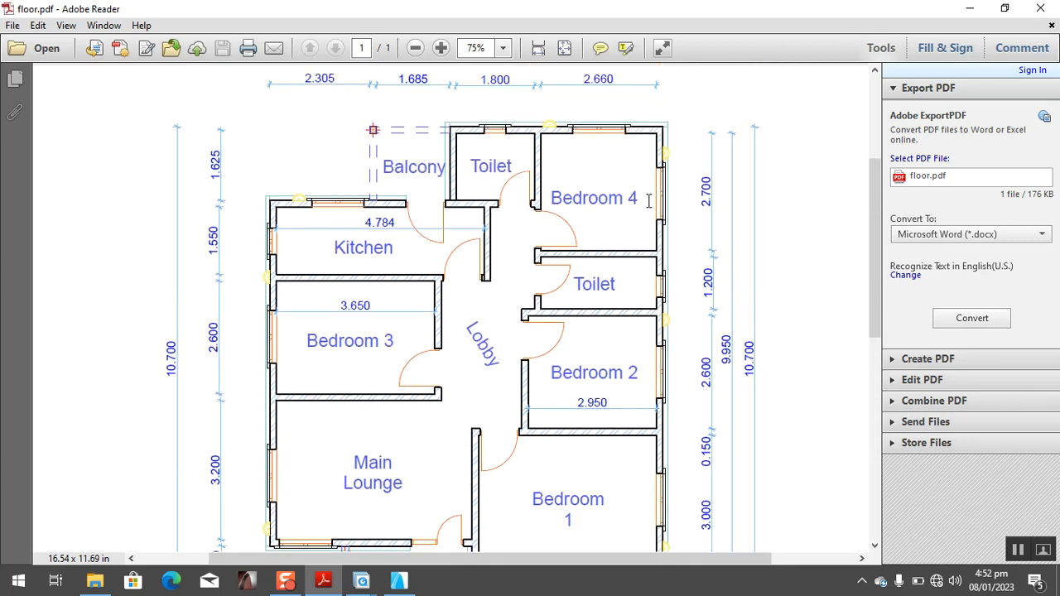
pyautogui.scroll(-3, 672, 274)
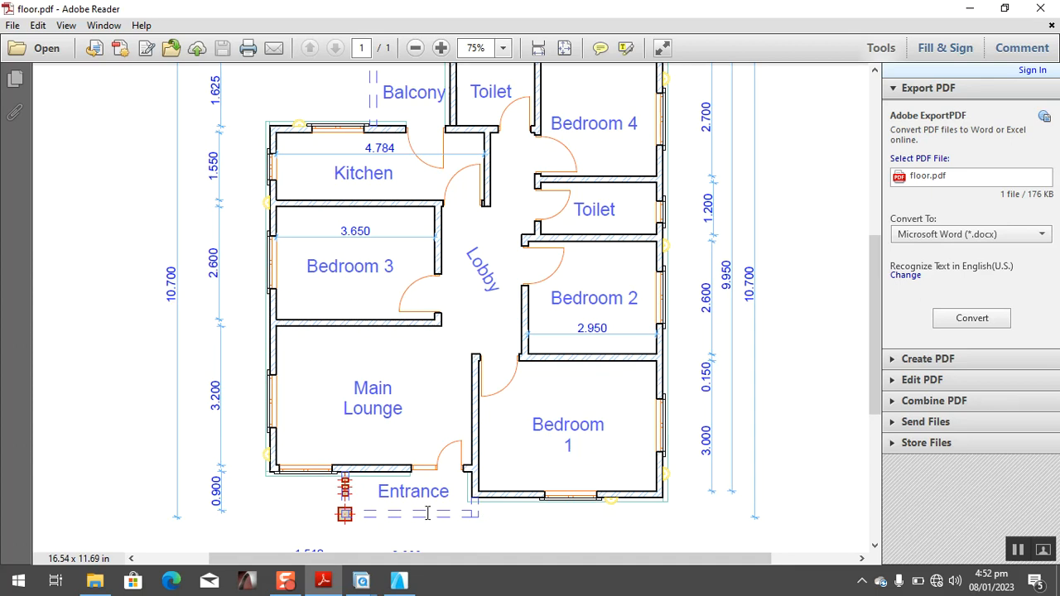
pyautogui.scroll(2, 617, 323)
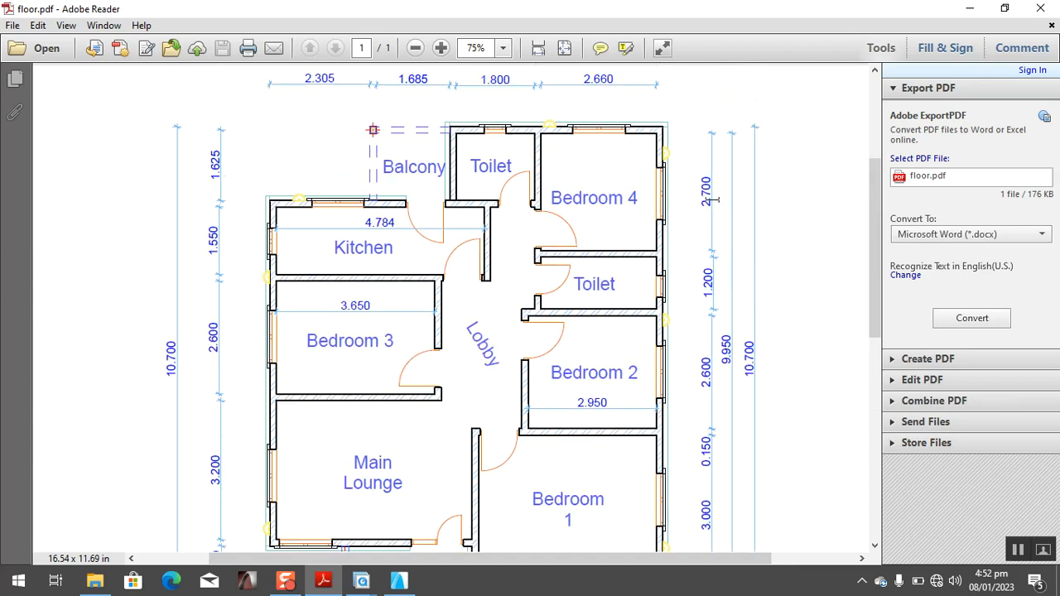
# In ARCHICAD, drag a copy of the north outer wall 2850 southward to form the wall between Bedroom 4 and the toilet.
pyautogui.click(399, 580)
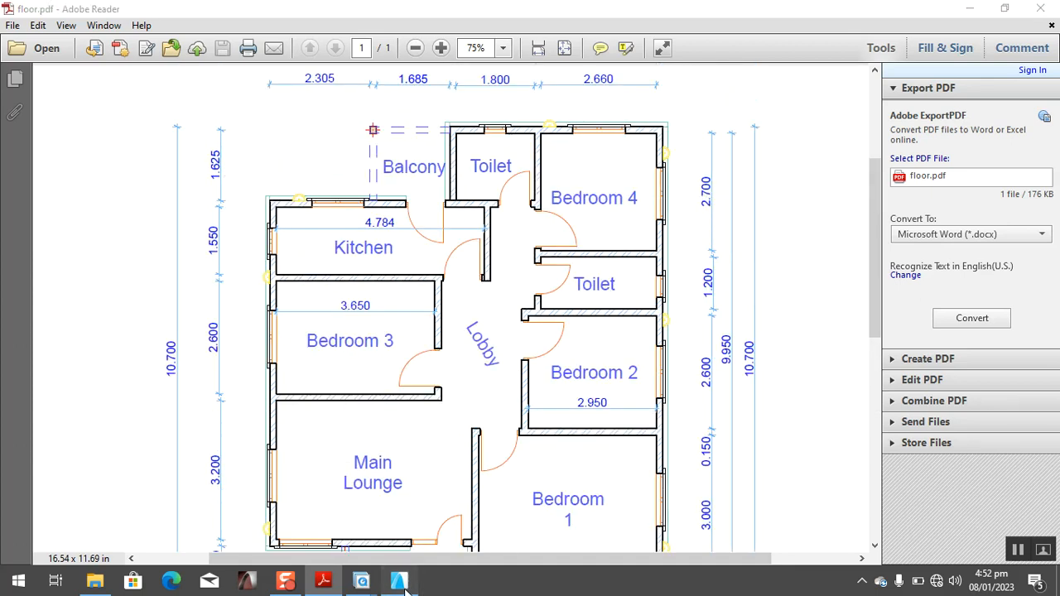
pyautogui.scroll(-4, 657, 298)
pyautogui.scroll(7, 606, 207)
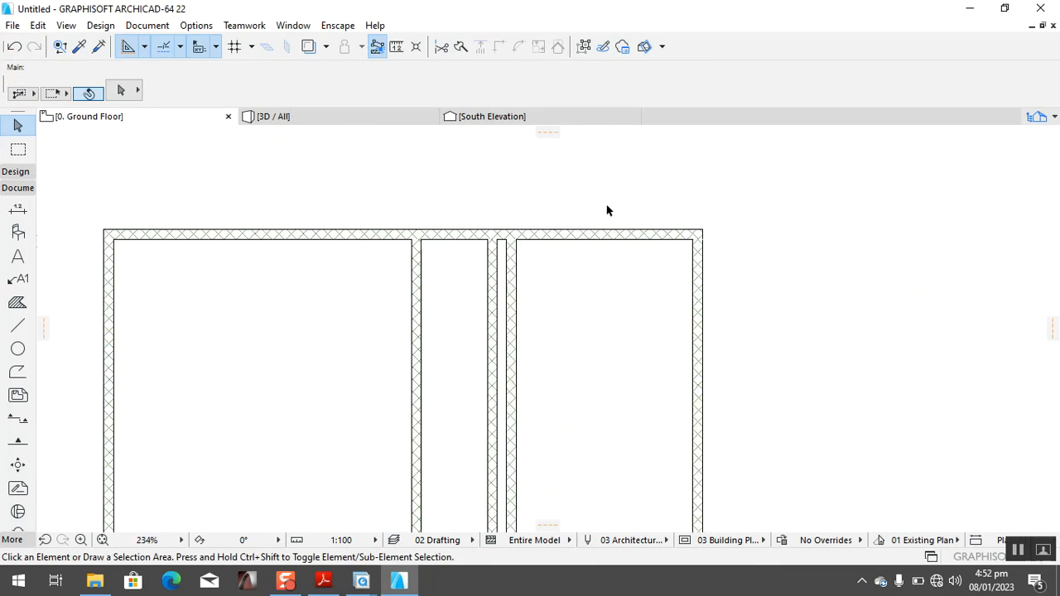
pyautogui.click(629, 247)
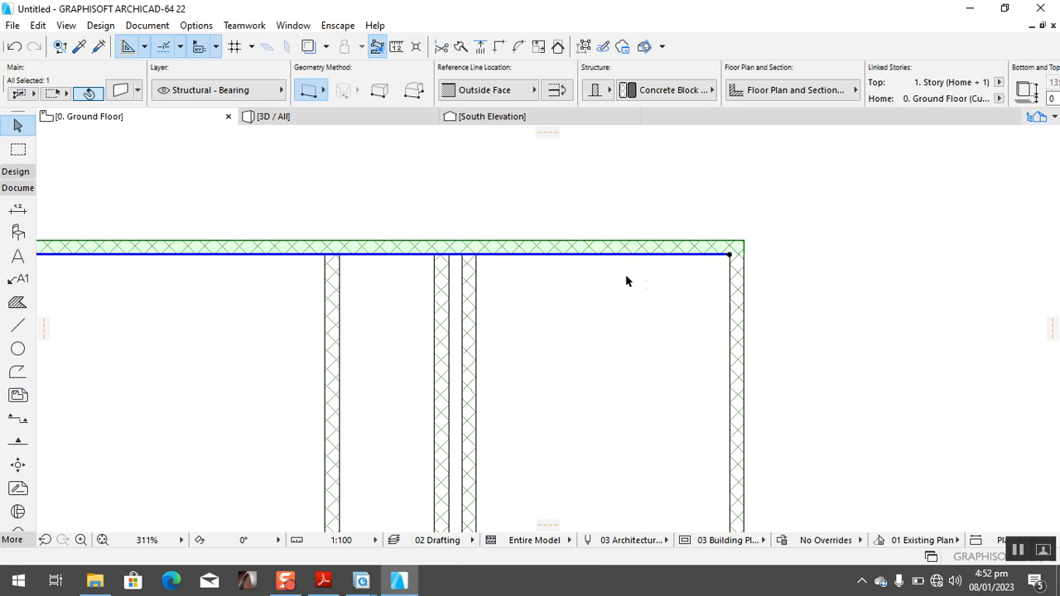
pyautogui.hotkey('ctrl', 'd')
pyautogui.click(634, 255)
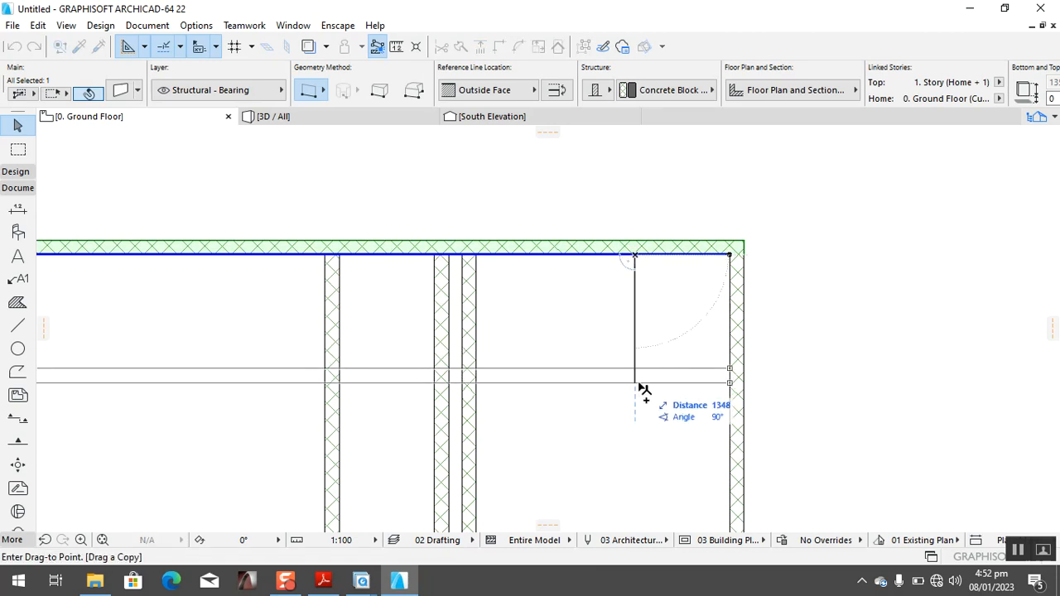
pyautogui.write('28')
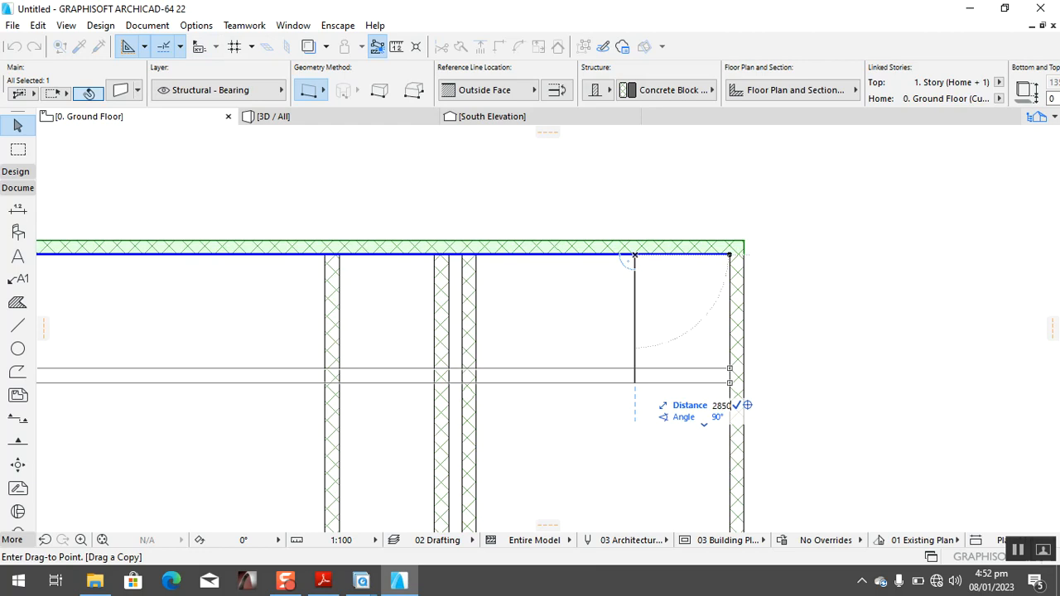
pyautogui.write('50')
pyautogui.press('Return')
pyautogui.scroll(-3, 648, 390)
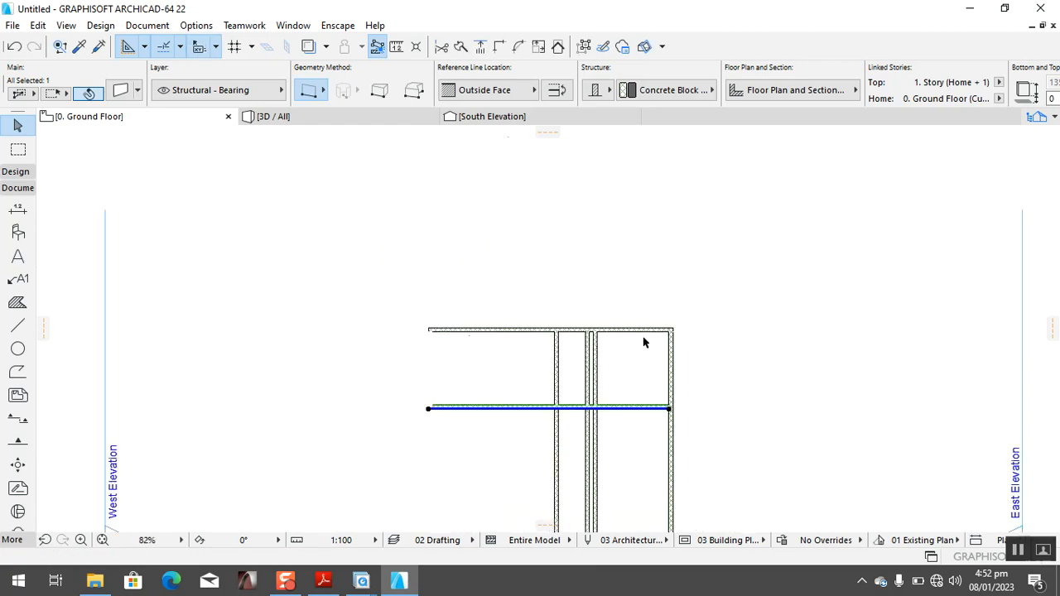
pyautogui.scroll(4, 702, 453)
pyautogui.scroll(-2, 698, 422)
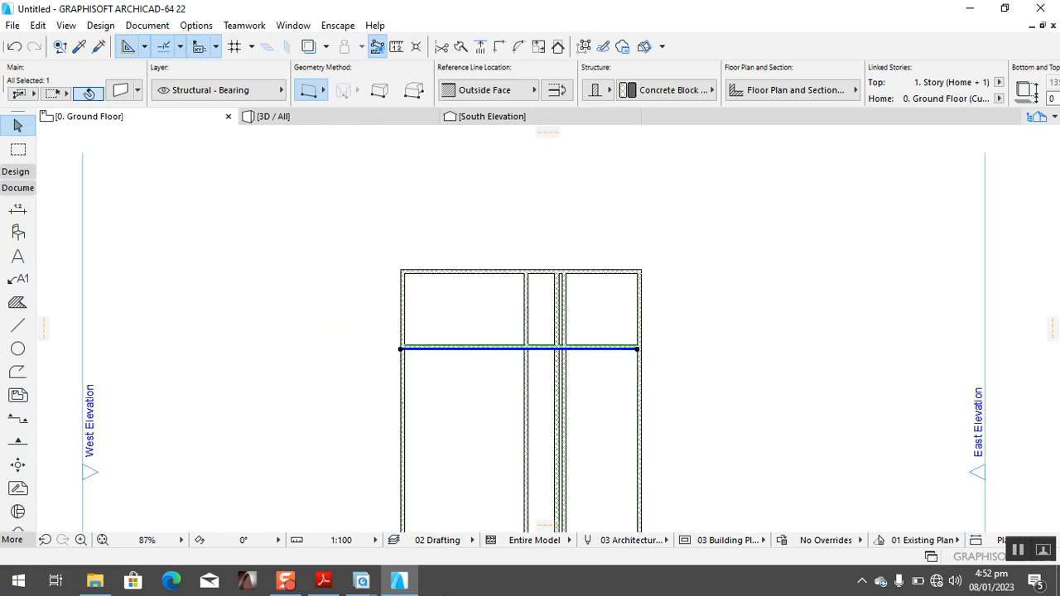
# Check the toilet's depth in floor.pdf, then in ARCHICAD drag a copy of the selected cross wall 1350 southward as the toilet's south wall.
pyautogui.click(324, 581)
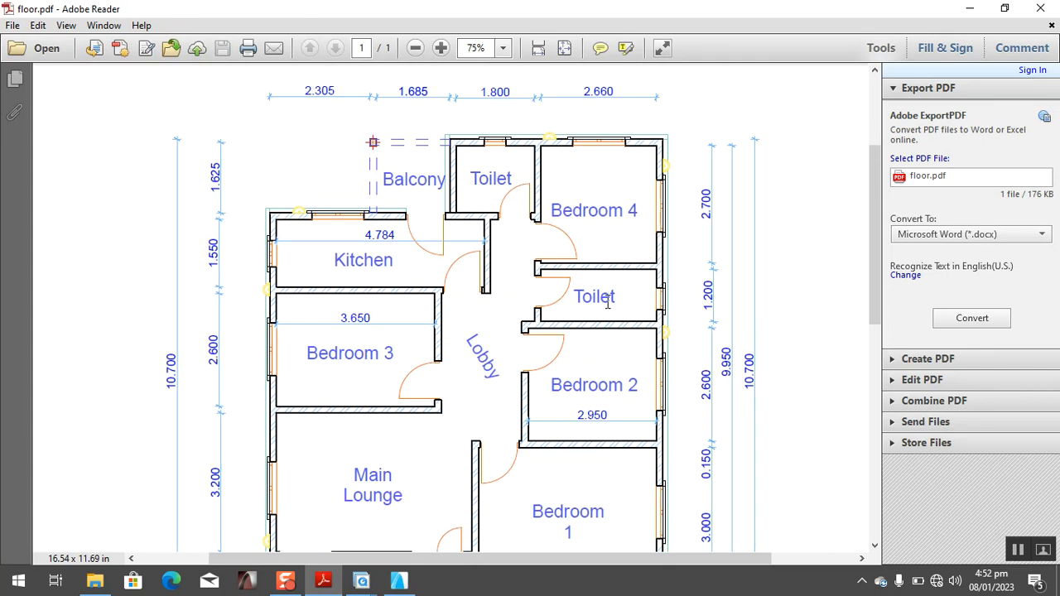
pyautogui.click(399, 581)
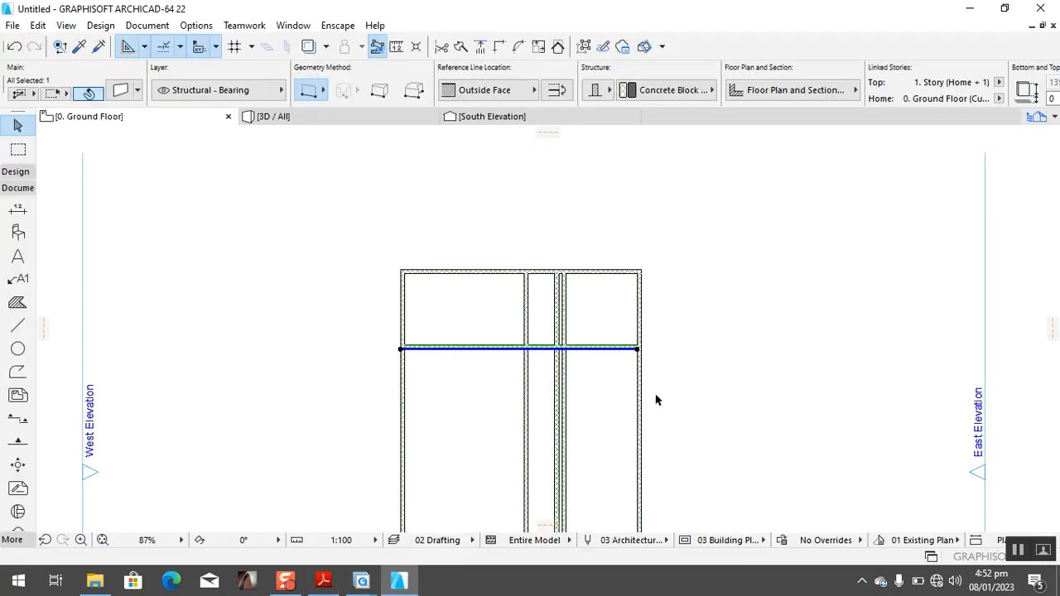
pyautogui.scroll(2, 654, 408)
pyautogui.hotkey('ctrl', 'shift', 'd')
pyautogui.click(550, 263)
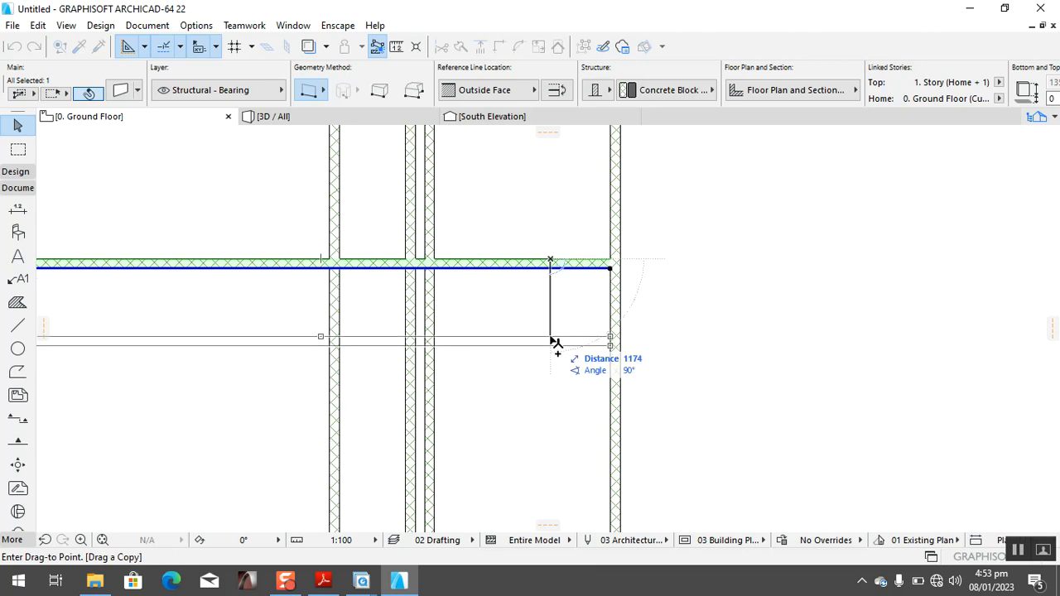
pyautogui.write('1350')
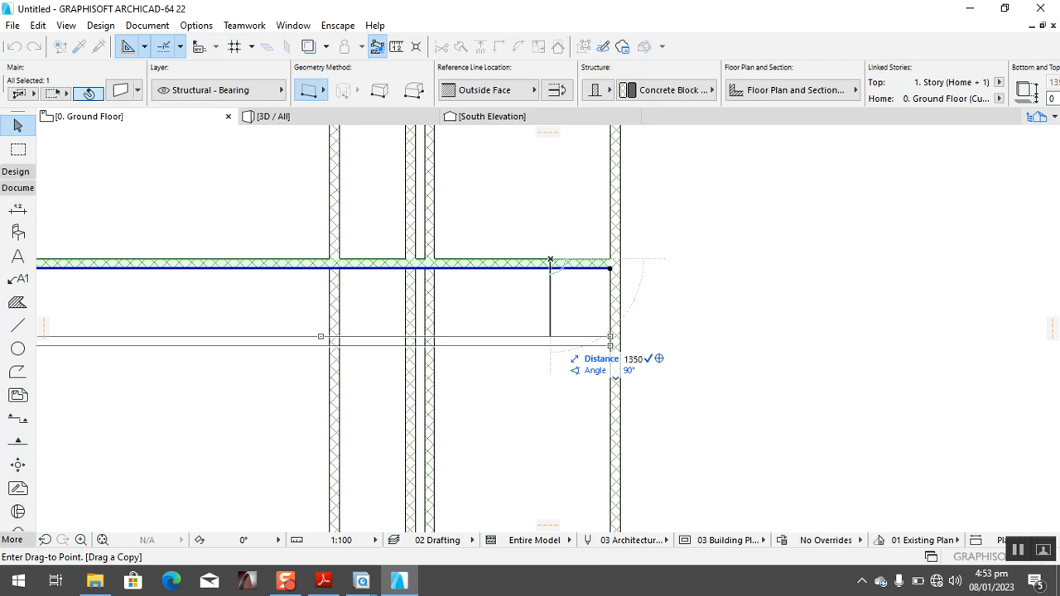
pyautogui.press('Return')
pyautogui.scroll(-5, 552, 351)
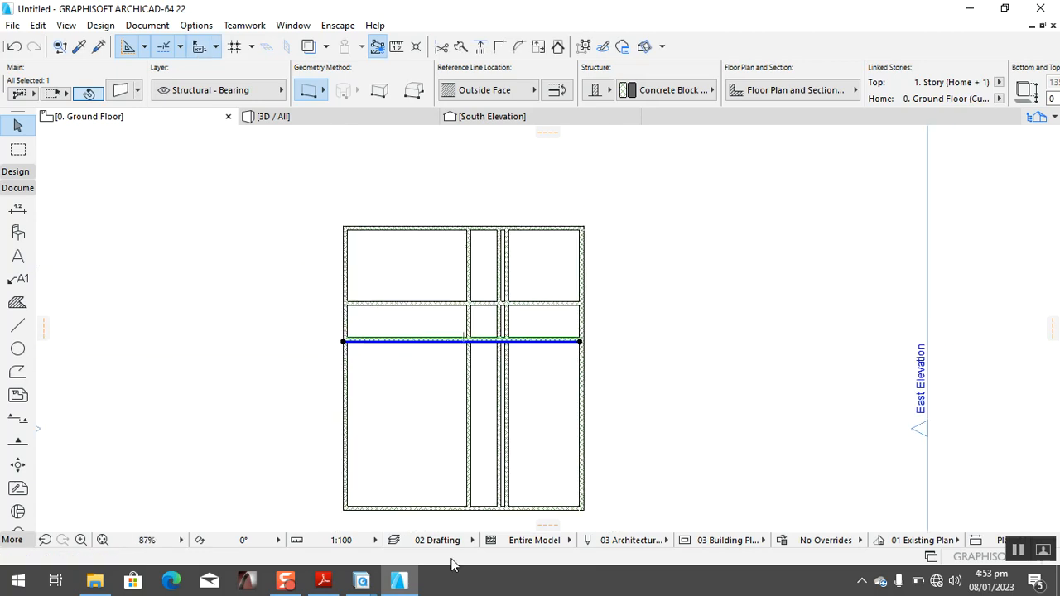
# Check Bedroom 2's depth in floor.pdf, then in ARCHICAD drag a copy of the toilet's south wall 2750 southward to separate Bedrooms 2 and 1.
pyautogui.click(323, 580)
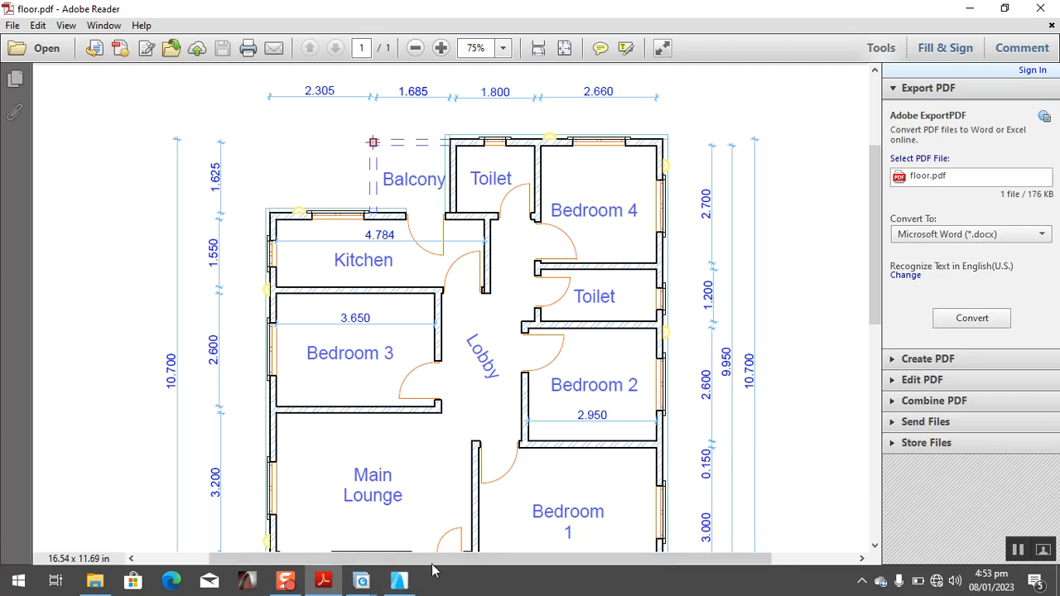
pyautogui.click(399, 579)
pyautogui.scroll(2, 584, 459)
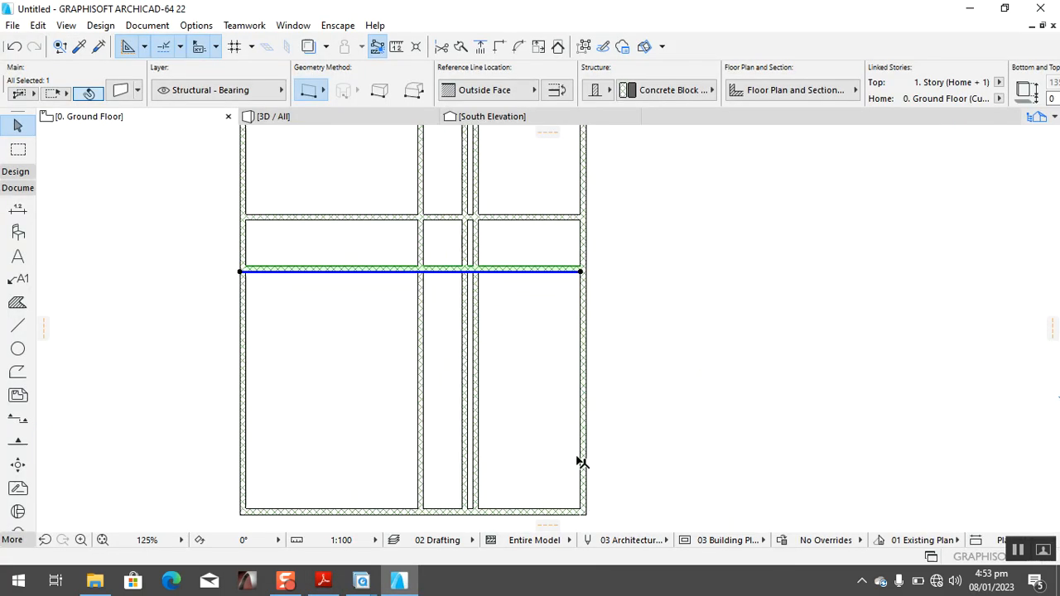
pyautogui.hotkey('ctrl', 'shift', 'd')
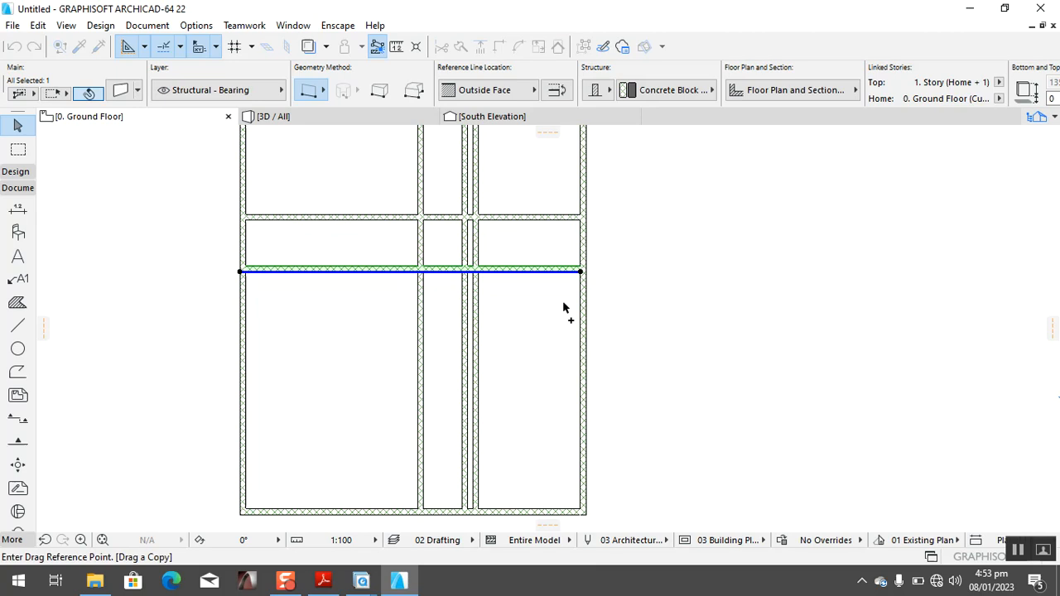
pyautogui.click(552, 273)
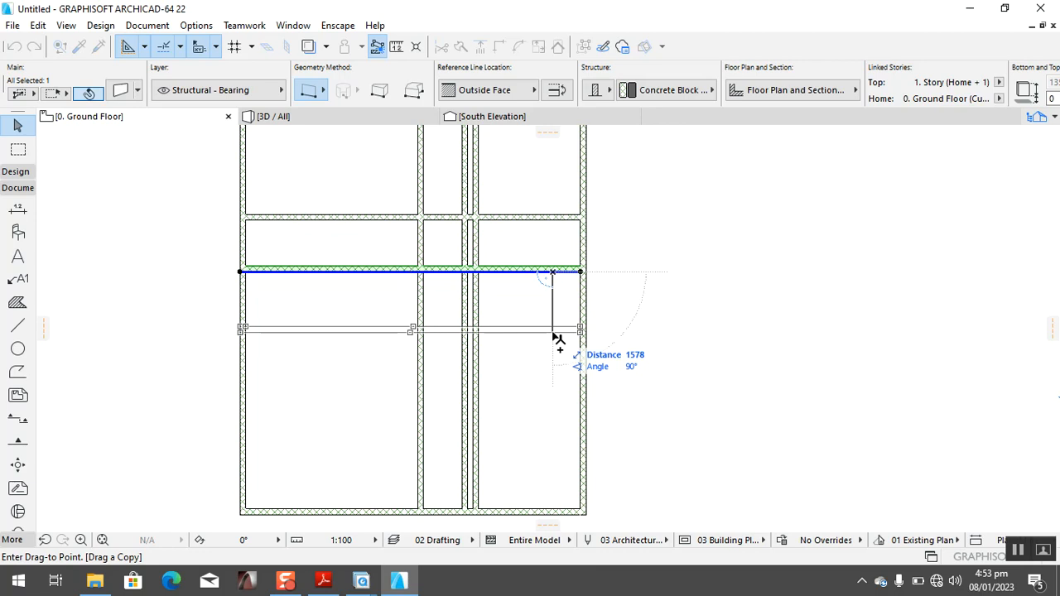
pyautogui.write('2750')
pyautogui.press('Return')
# Check Bedroom 1's depth in floor.pdf, then in ARCHICAD drag a copy of the wall between Bedrooms 2 and 1 3150 southward.
pyautogui.click(324, 581)
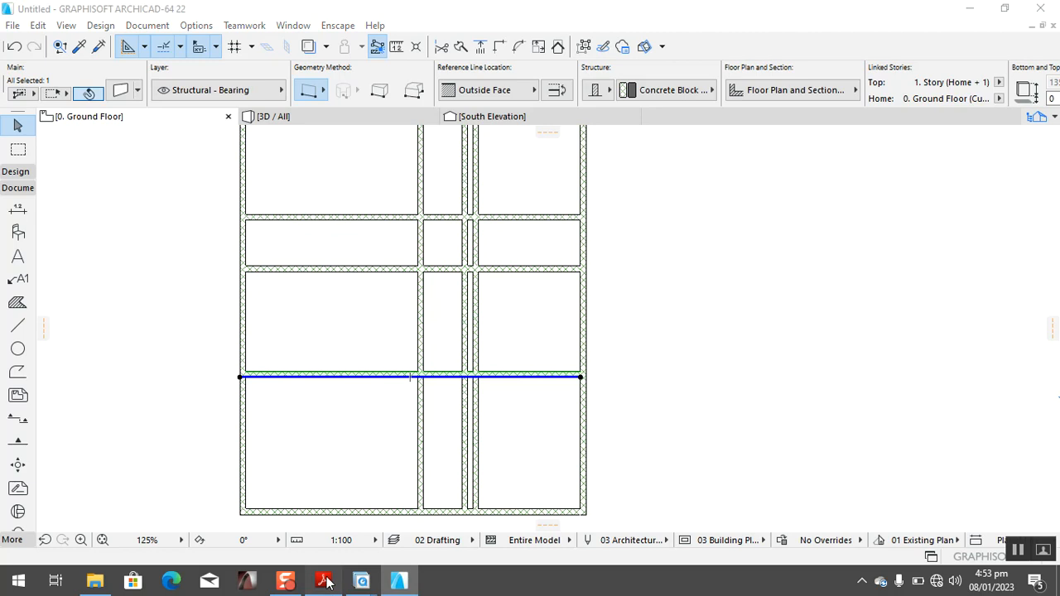
pyautogui.moveTo(875, 323); pyautogui.dragTo(874, 430)
pyautogui.hotkey('alt', 'Tab')
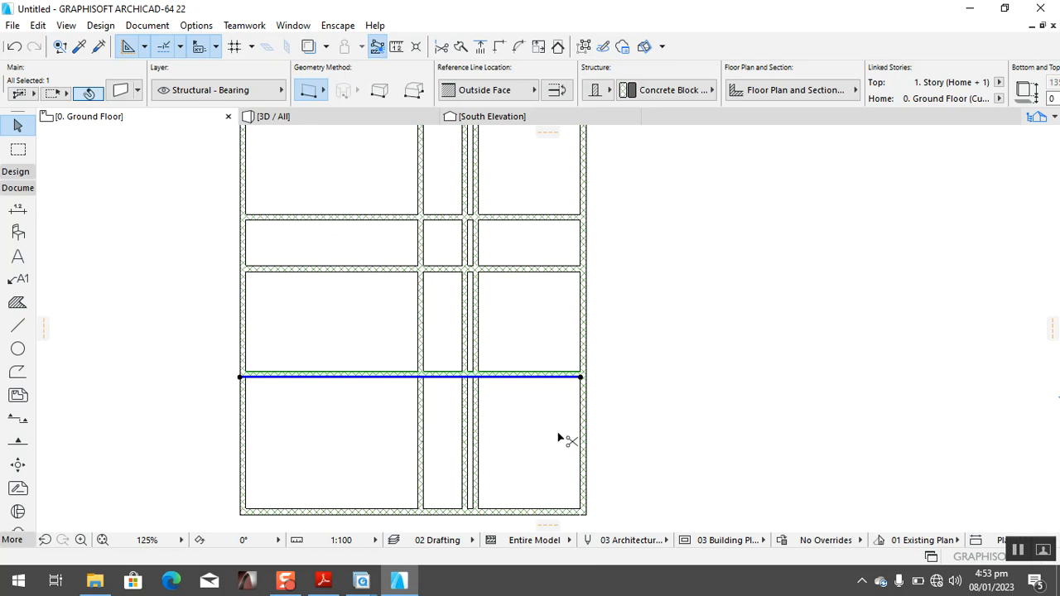
pyautogui.hotkey('ctrl', 'shift', 'd')
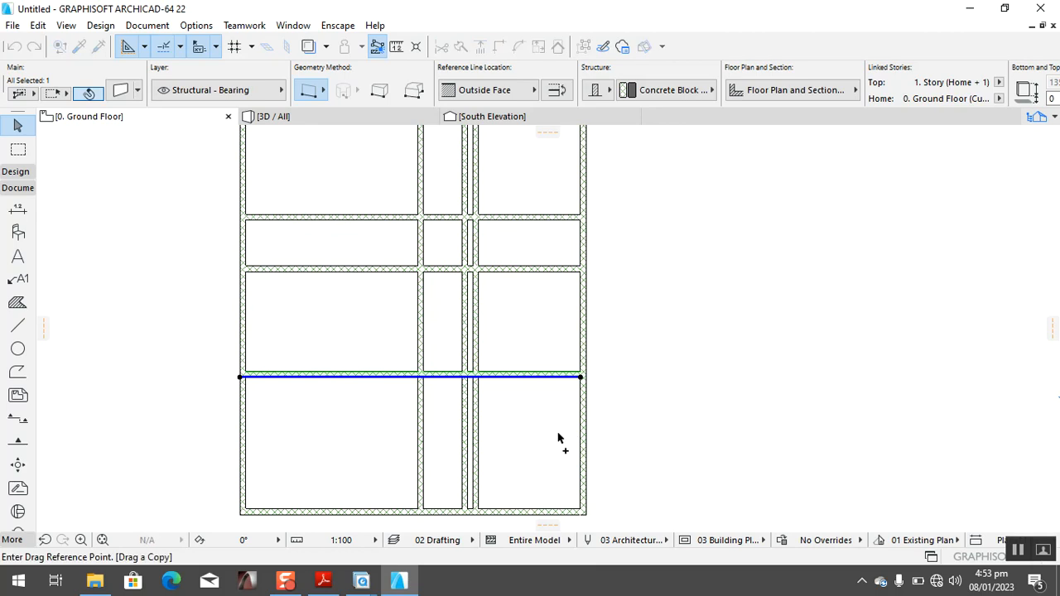
pyautogui.click(563, 373)
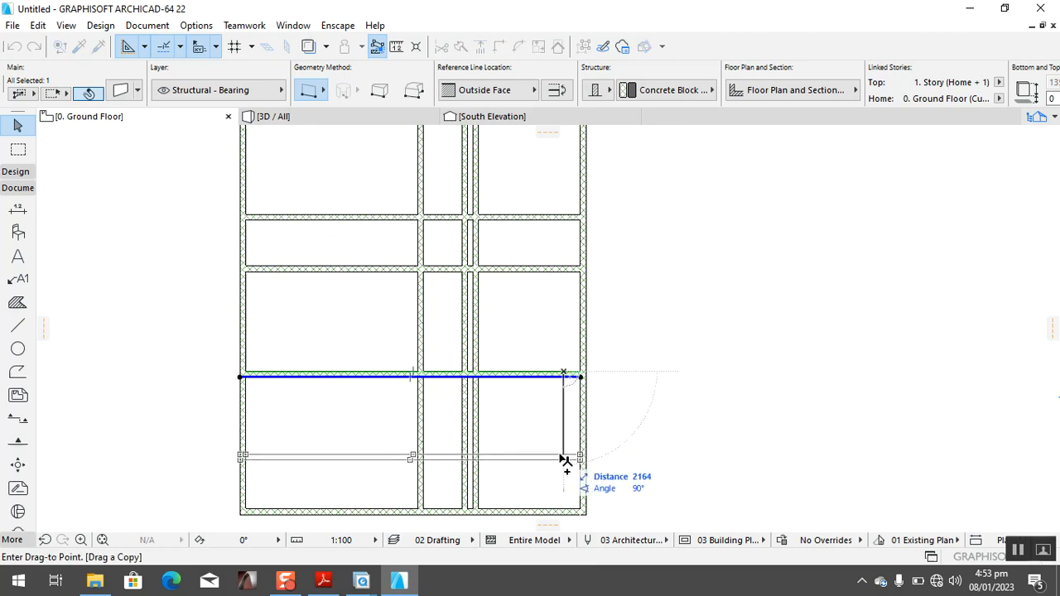
pyautogui.write('3150')
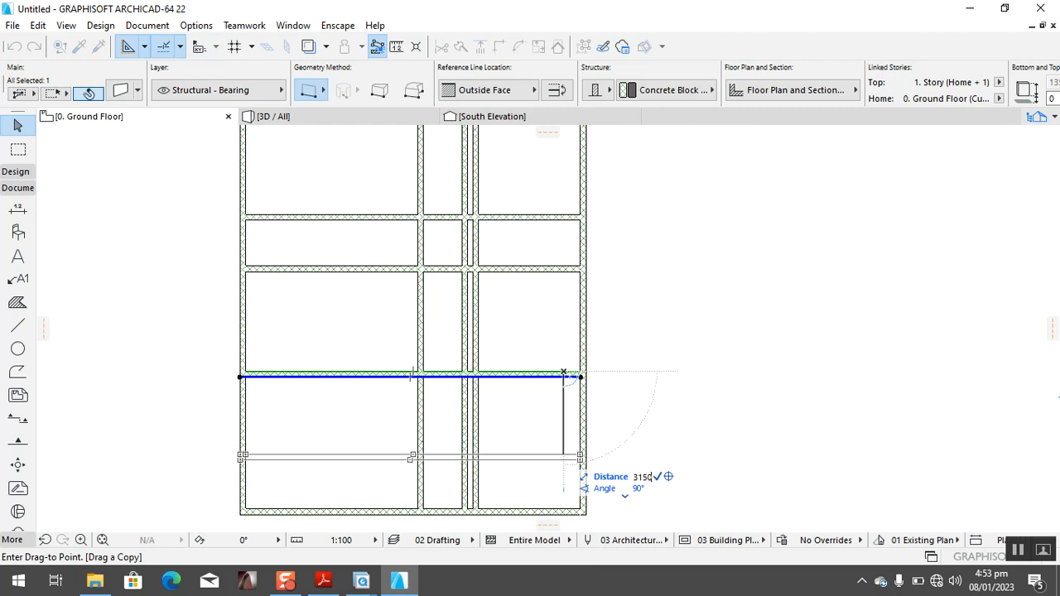
pyautogui.press('Return')
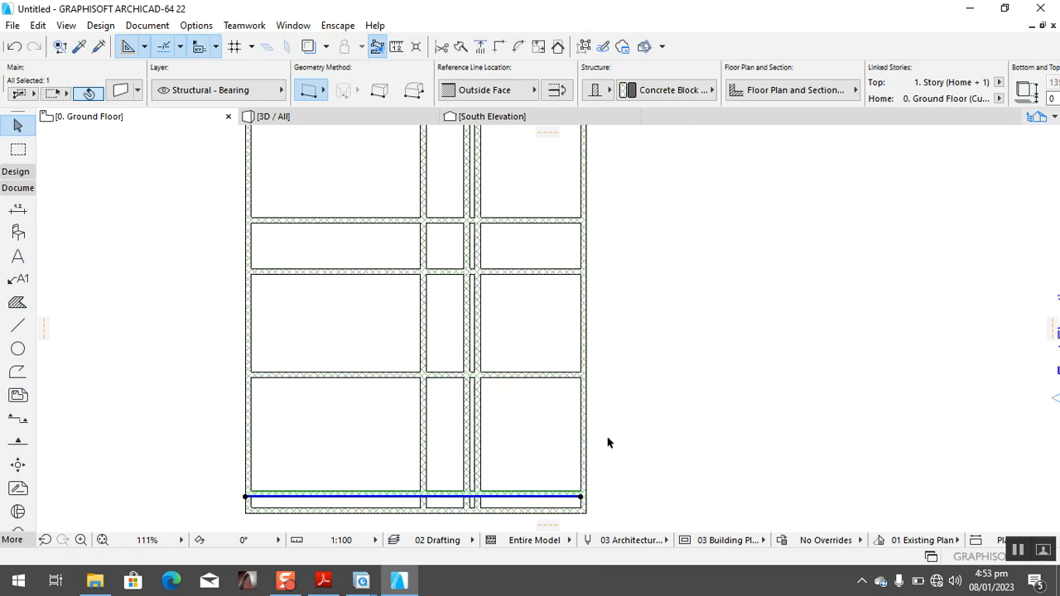
# Try trimming Bedroom 2's lobby-side wall above the southernmost partition, undo the trim and clear the selection.
pyautogui.scroll(-3, 549, 490)
pyautogui.scroll(2, 541, 480)
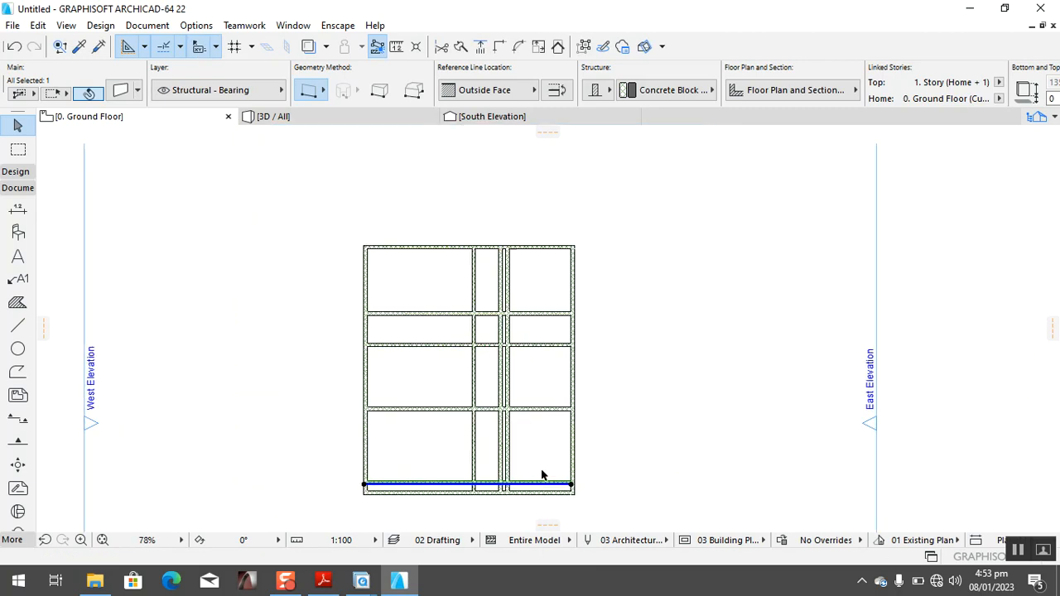
pyautogui.keyDown('ctrl'); pyautogui.click(498, 253); pyautogui.keyUp('ctrl')
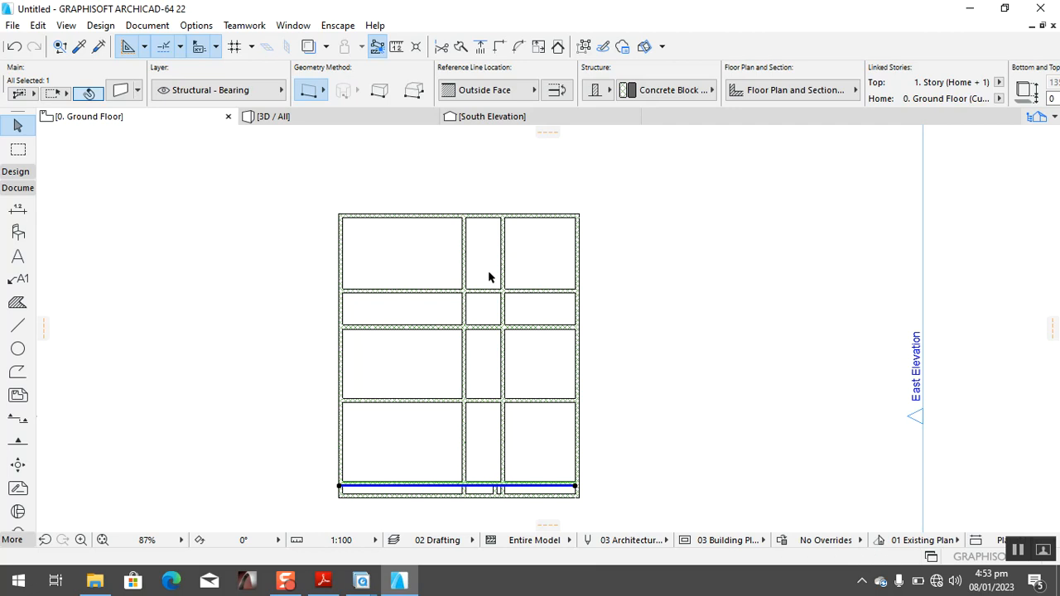
pyautogui.hotkey('ctrl', 'z')
pyautogui.press('Escape')
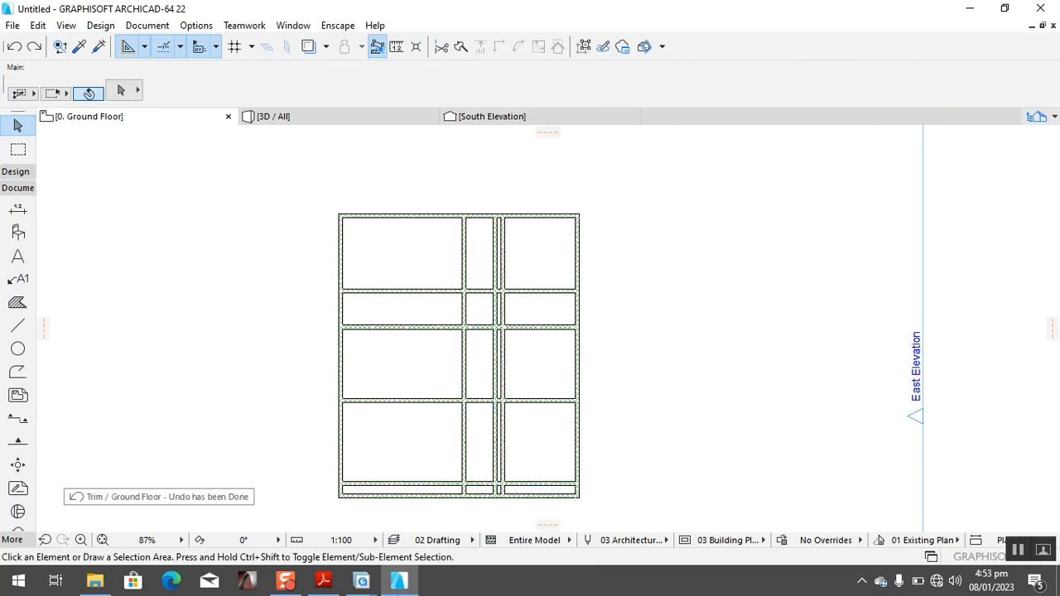
# Check Bedroom 4 and its toilets in floor.pdf, and in Archicad trim the left wall of the close pair beside the right-hand upper two rooms.
pyautogui.click(323, 582)
pyautogui.scroll(-1, 523, 295)
pyautogui.scroll(3, 524, 296)
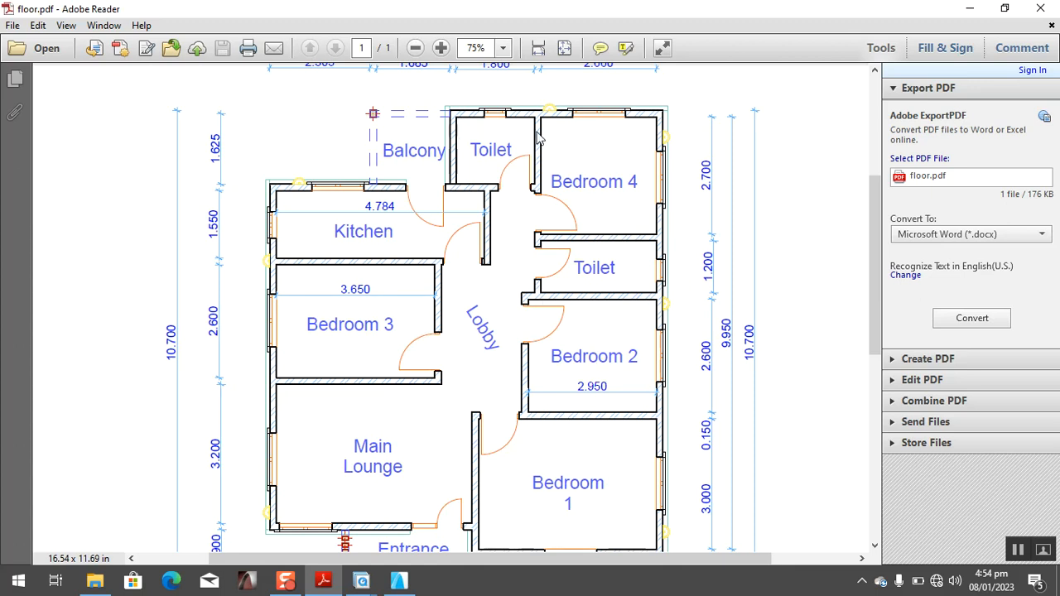
pyautogui.click(398, 580)
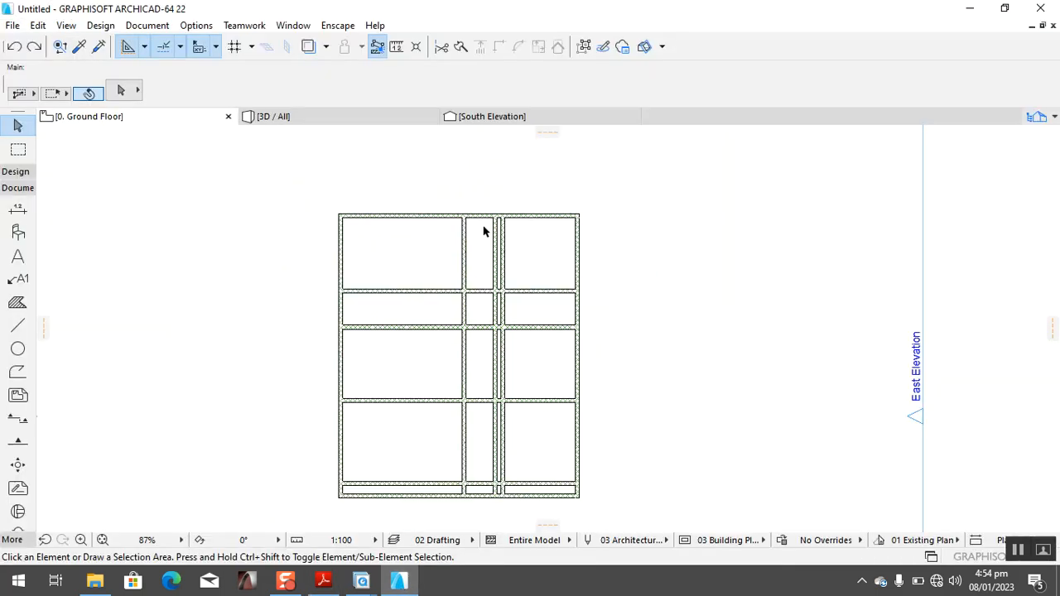
pyautogui.scroll(3, 485, 231)
pyautogui.scroll(-3, 522, 286)
pyautogui.scroll(2, 516, 305)
pyautogui.keyDown('ctrl'); pyautogui.click(514, 245); pyautogui.keyUp('ctrl')
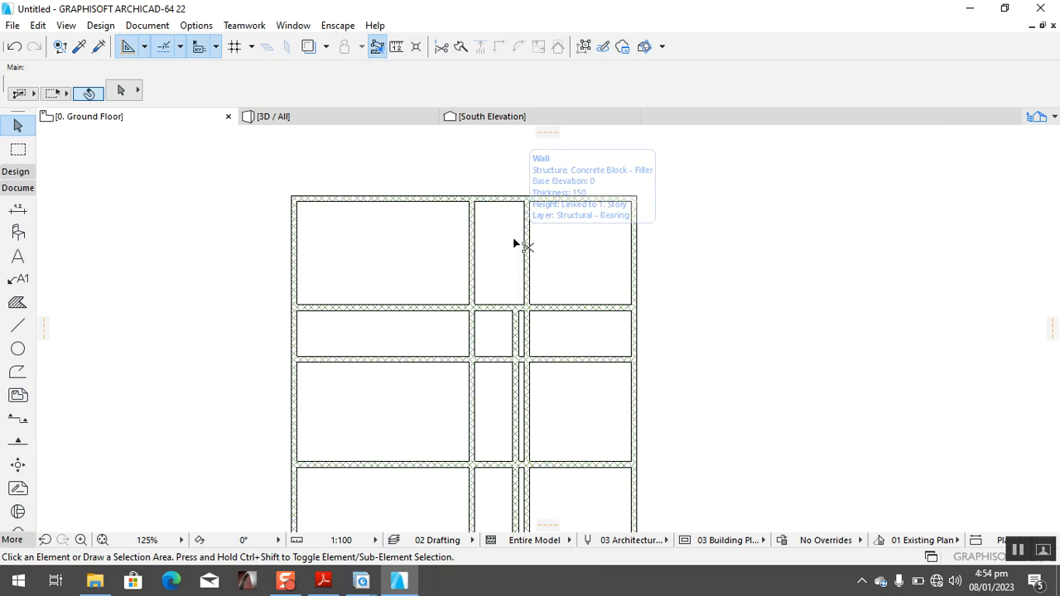
pyautogui.keyDown('ctrl'); pyautogui.click(514, 332); pyautogui.keyUp('ctrl')
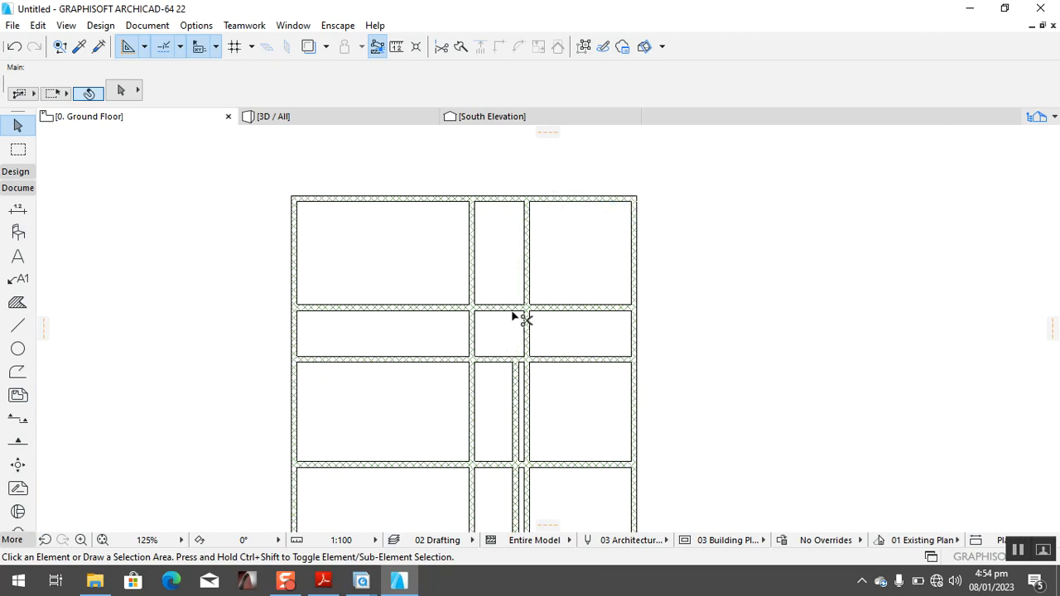
# Trim the right wall of the close pair beside Bedrooms 2 and 1, plus the outer walls of the narrow strip below Bedroom 1.
pyautogui.scroll(-3, 520, 257)
pyautogui.scroll(5, 520, 350)
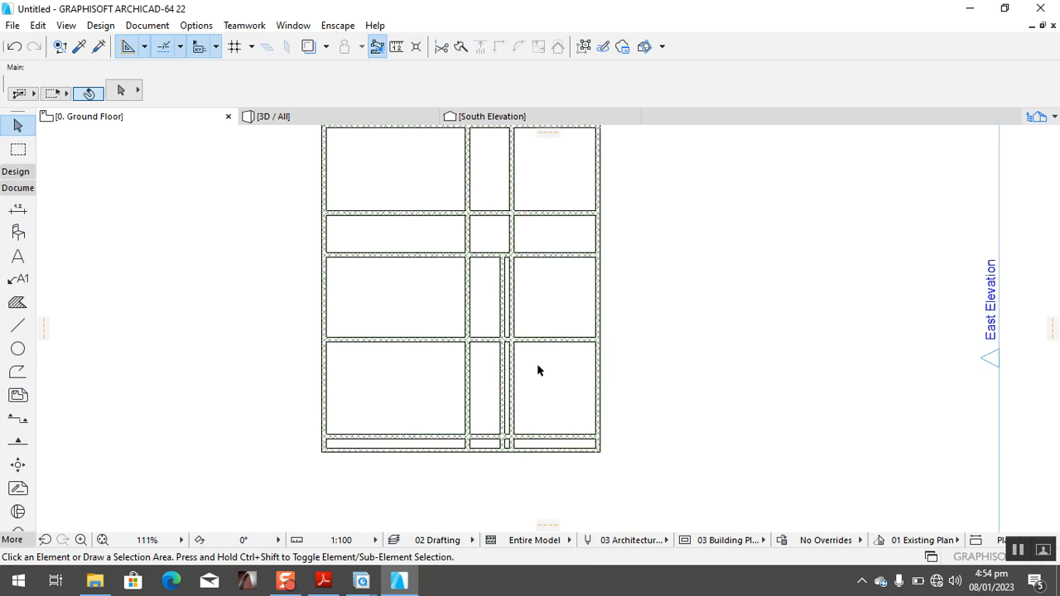
pyautogui.keyDown('ctrl'); pyautogui.click(500, 248); pyautogui.keyUp('ctrl')
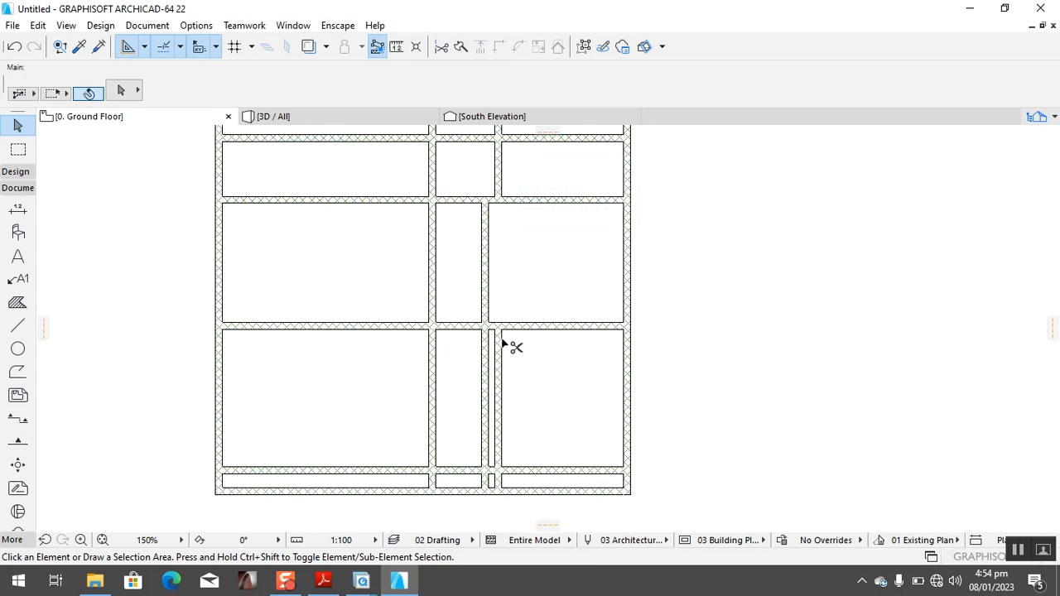
pyautogui.keyDown('ctrl'); pyautogui.click(510, 378); pyautogui.keyUp('ctrl')
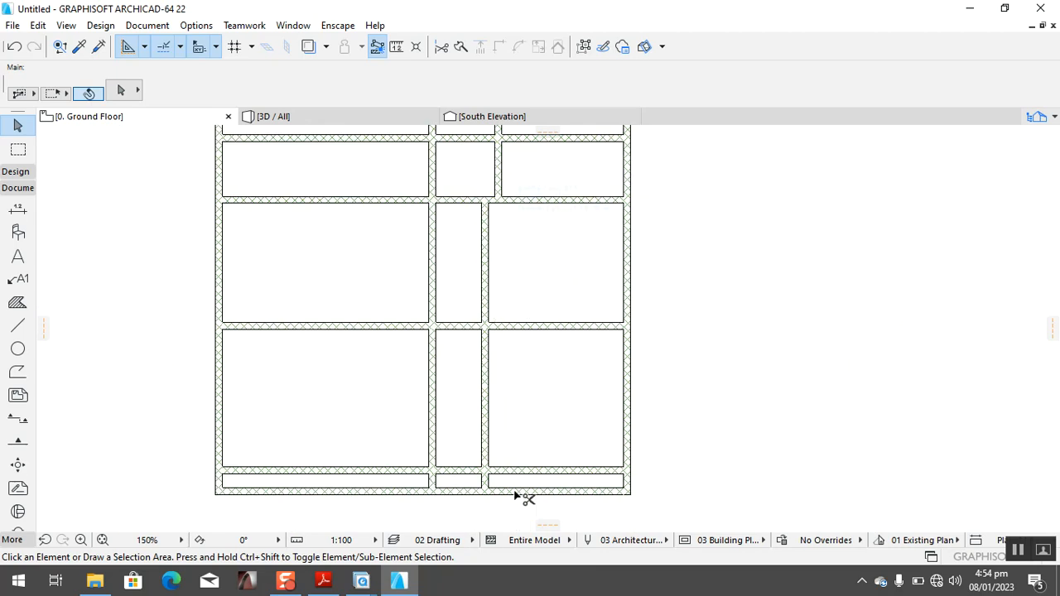
pyautogui.keyDown('ctrl'); pyautogui.click(520, 491); pyautogui.keyUp('ctrl')
pyautogui.keyDown('ctrl'); pyautogui.click(627, 487); pyautogui.keyUp('ctrl')
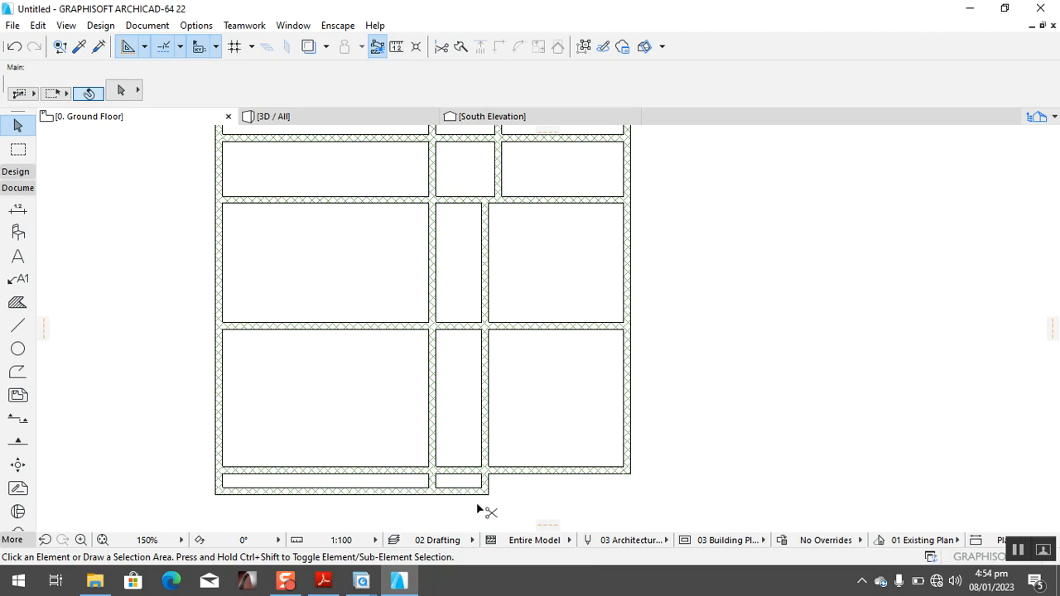
# Check Bedroom 1 in floor.pdf, and in Archicad trim the extra vertical wall from its row along with the leftover strip walls below.
pyautogui.scroll(-5, 521, 409)
pyautogui.click(323, 580)
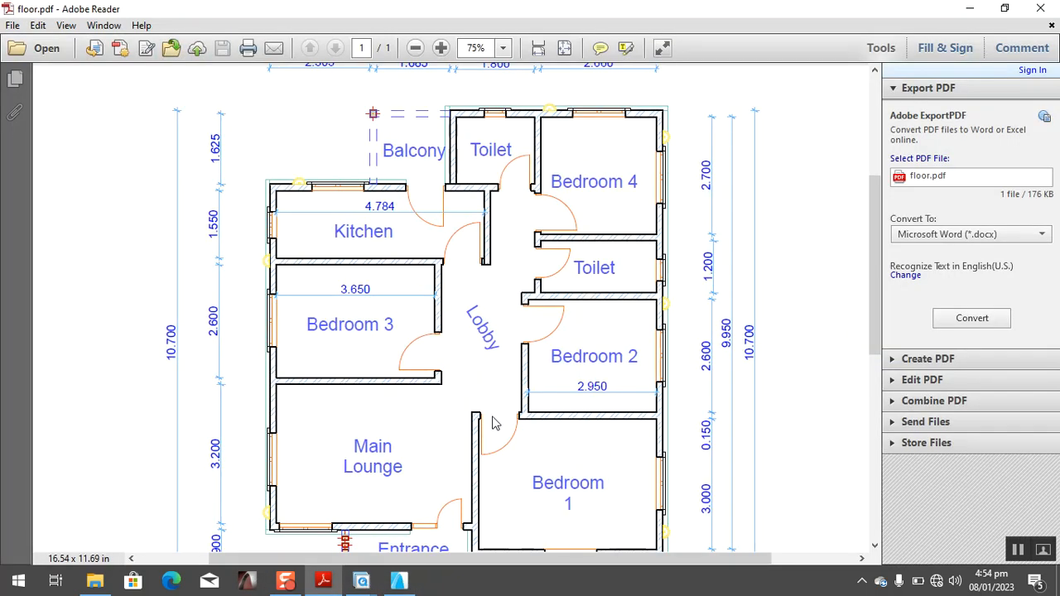
pyautogui.scroll(-2, 495, 430)
pyautogui.scroll(-2, 571, 489)
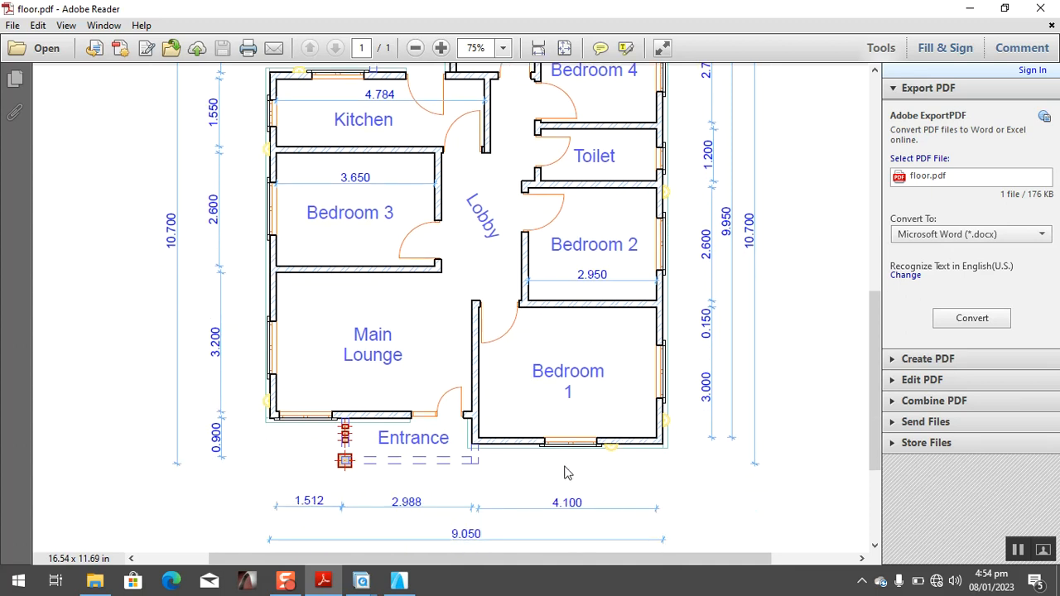
pyautogui.click(399, 581)
pyautogui.scroll(5, 502, 457)
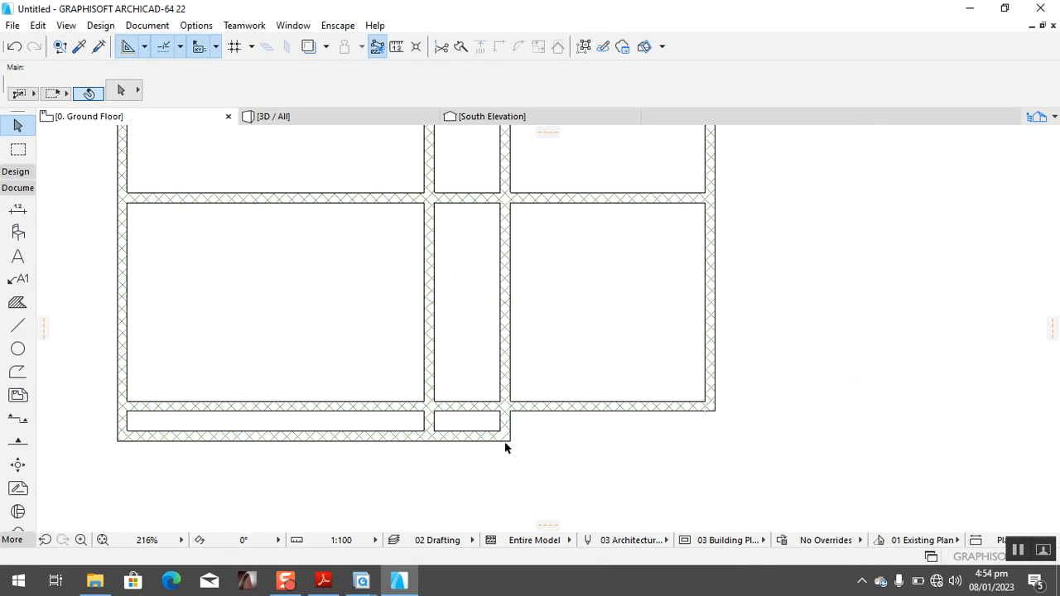
pyautogui.scroll(-4, 505, 350)
pyautogui.scroll(1, 518, 184)
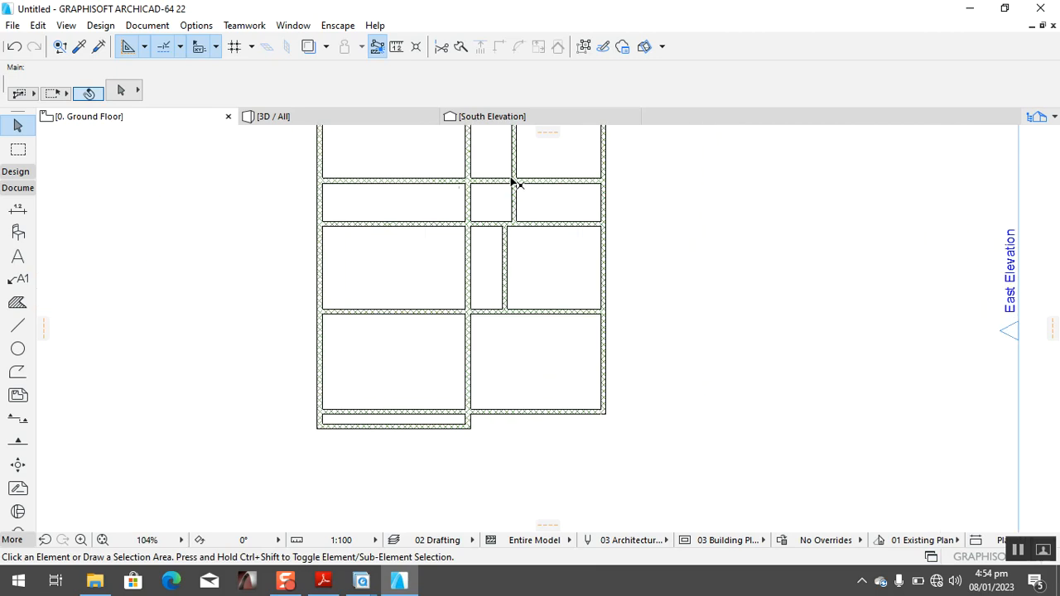
# Compare the trimmed ground floor walls in Archicad with the lower rooms, lobby and upper rooms in floor.pdf.
pyautogui.click(324, 584)
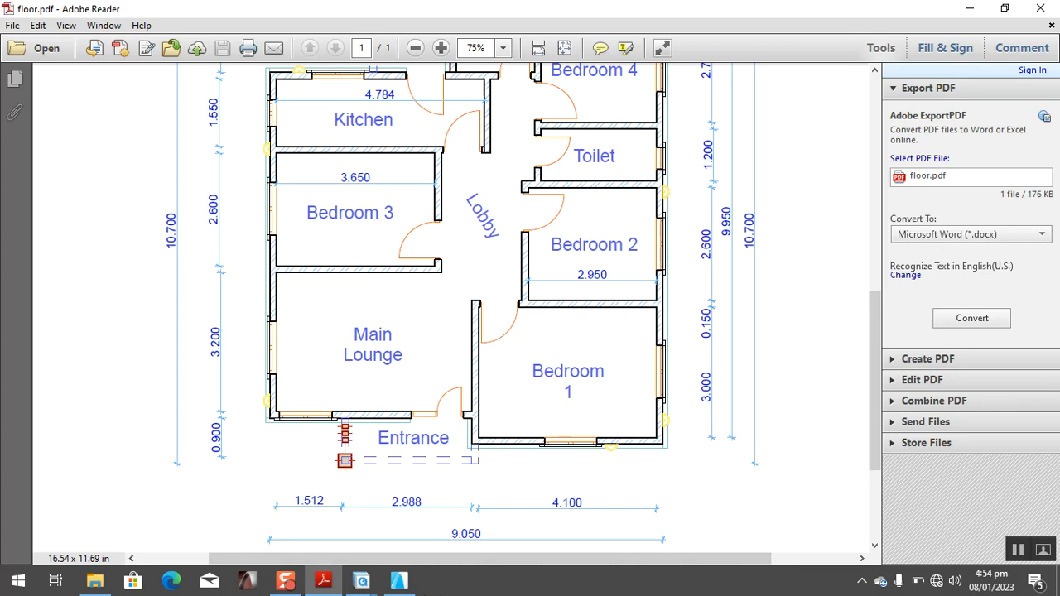
pyautogui.click(398, 580)
pyautogui.scroll(-5, 612, 290)
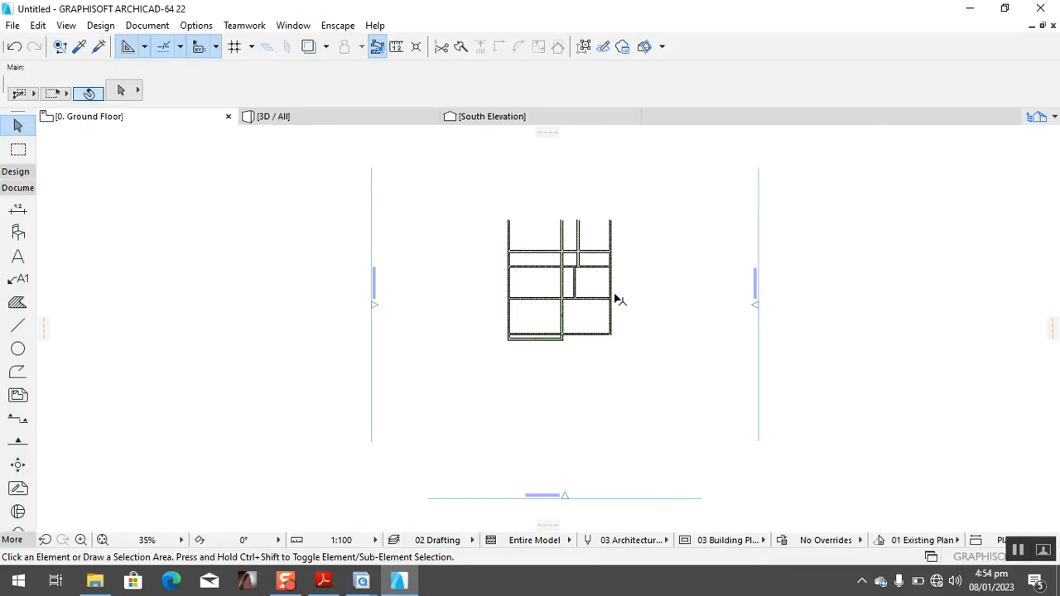
pyautogui.scroll(2, 597, 311)
pyautogui.scroll(3, 597, 307)
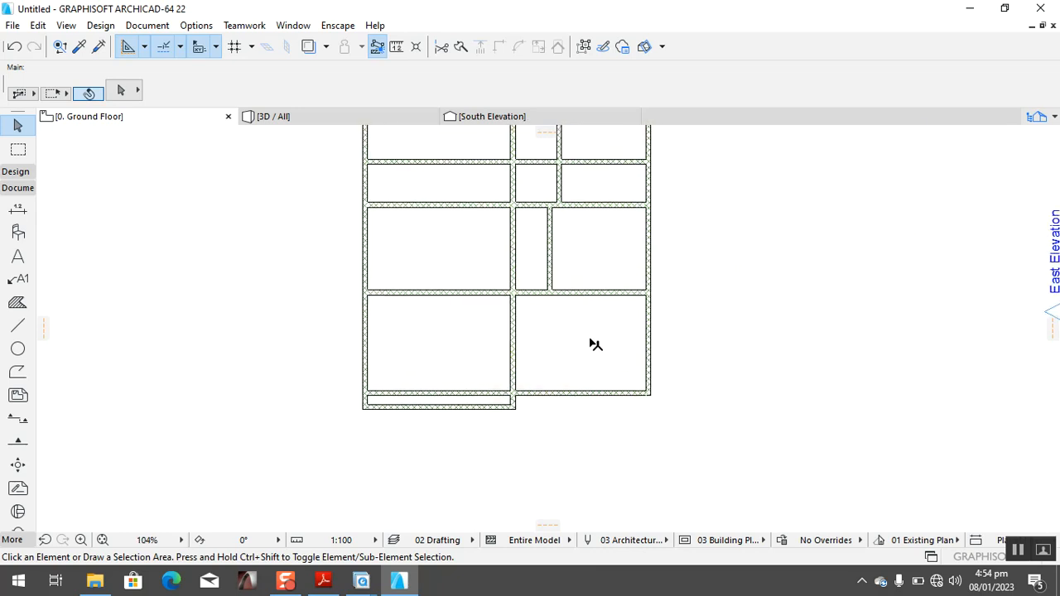
pyautogui.scroll(-2, 605, 282)
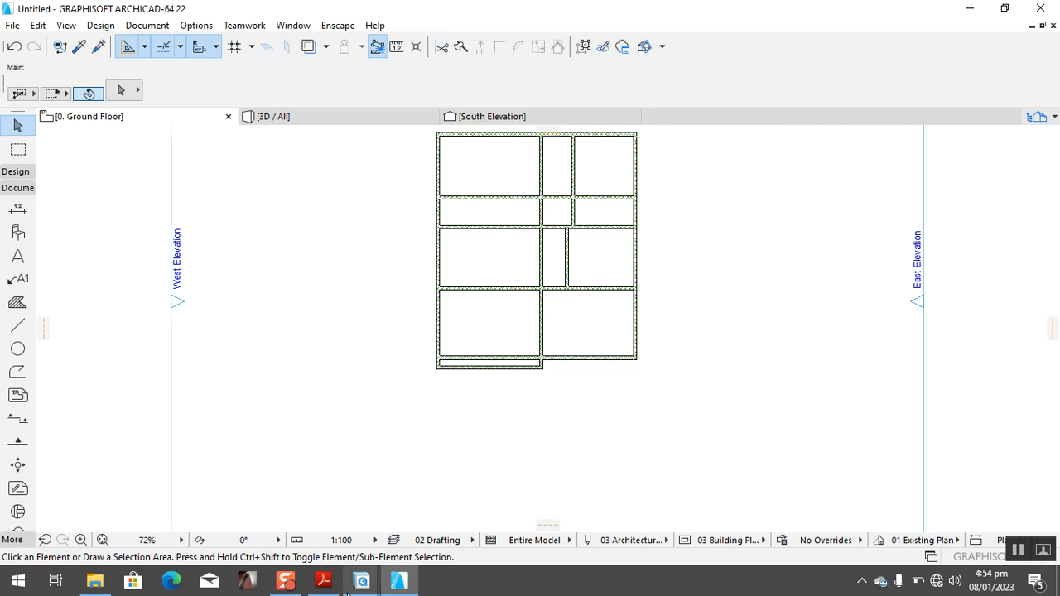
pyautogui.click(334, 587)
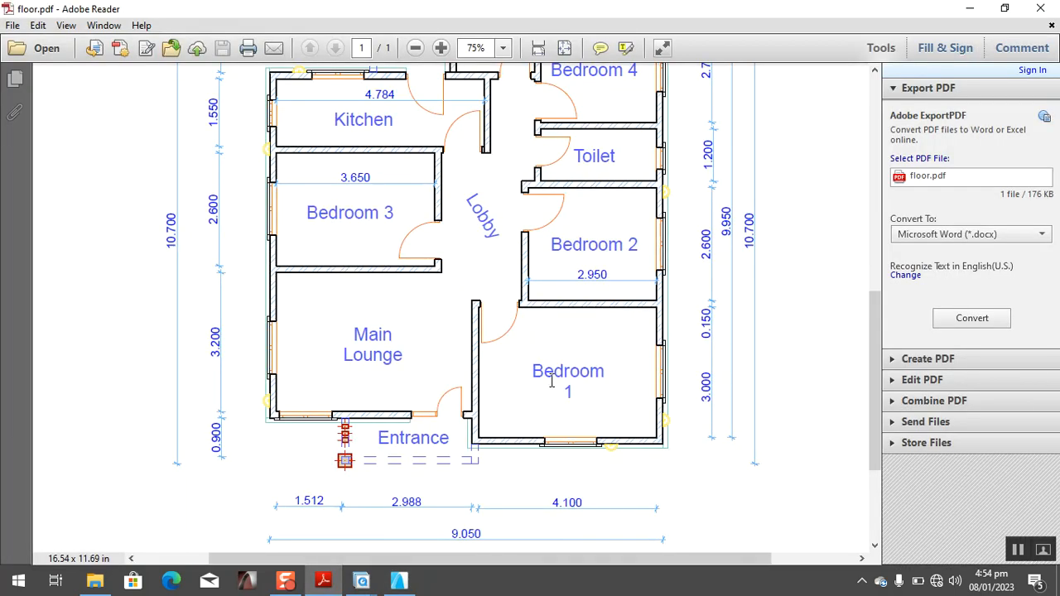
pyautogui.scroll(-1, 571, 273)
pyautogui.scroll(5, 574, 246)
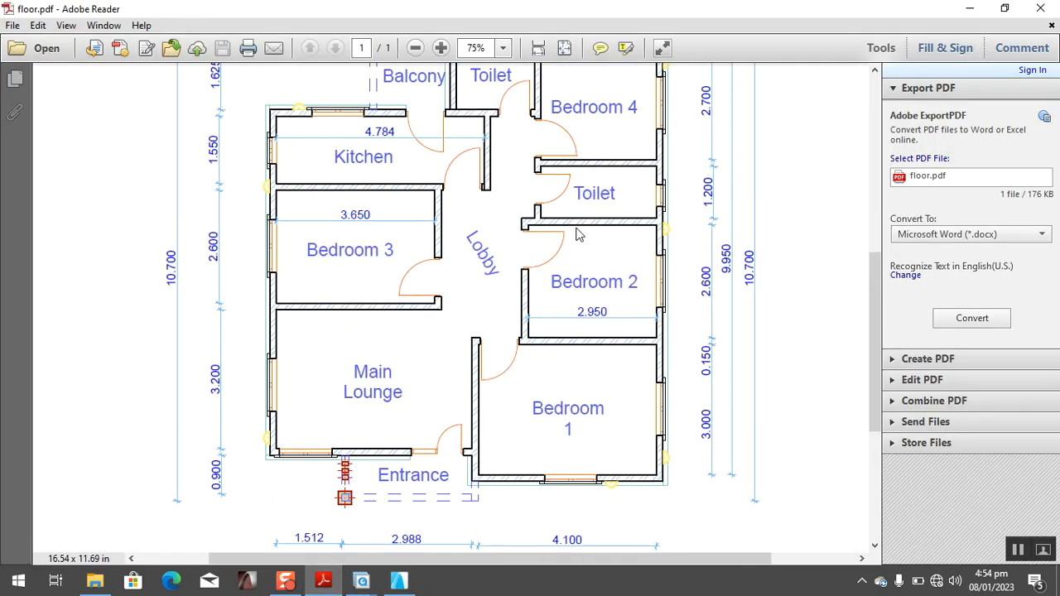
pyautogui.scroll(-1, 572, 284)
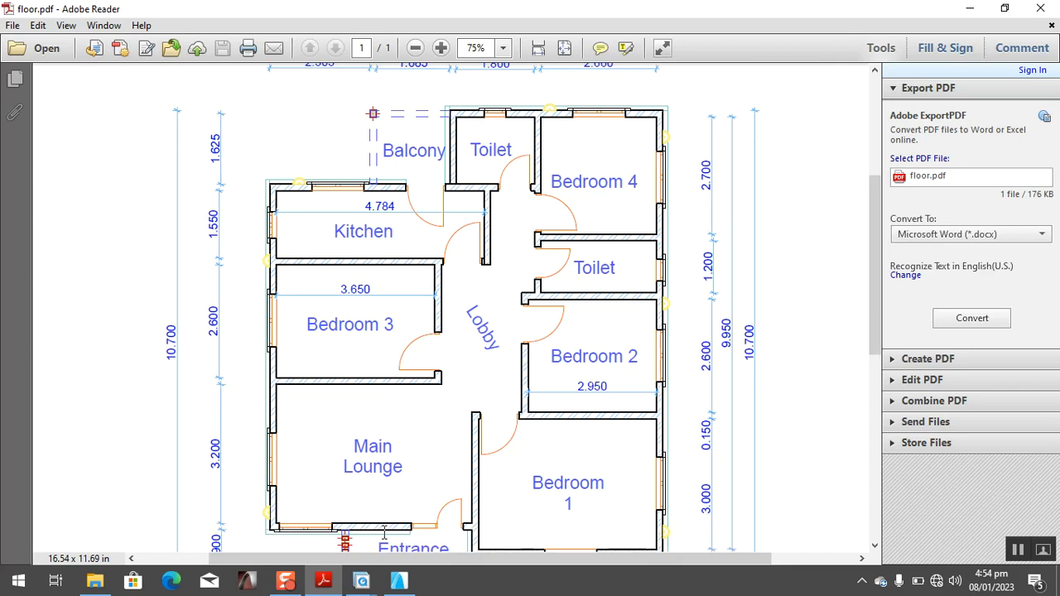
pyautogui.click(399, 580)
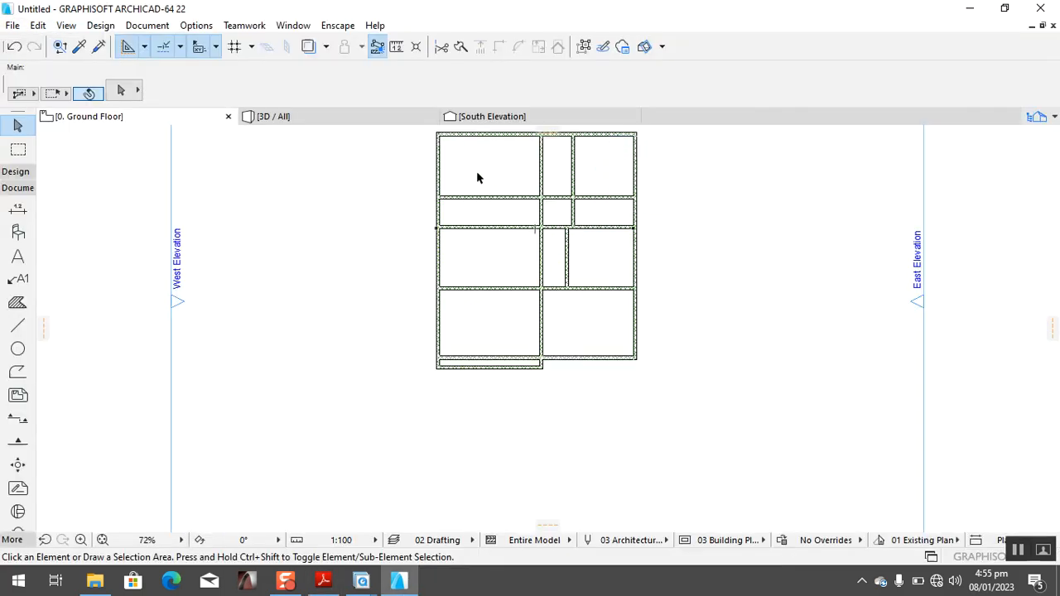
# Check the Main Lounge and Entrance depths in floor.pdf, and in Archicad place a copy of the lowest outer wall 1050 mm upward.
pyautogui.click(323, 581)
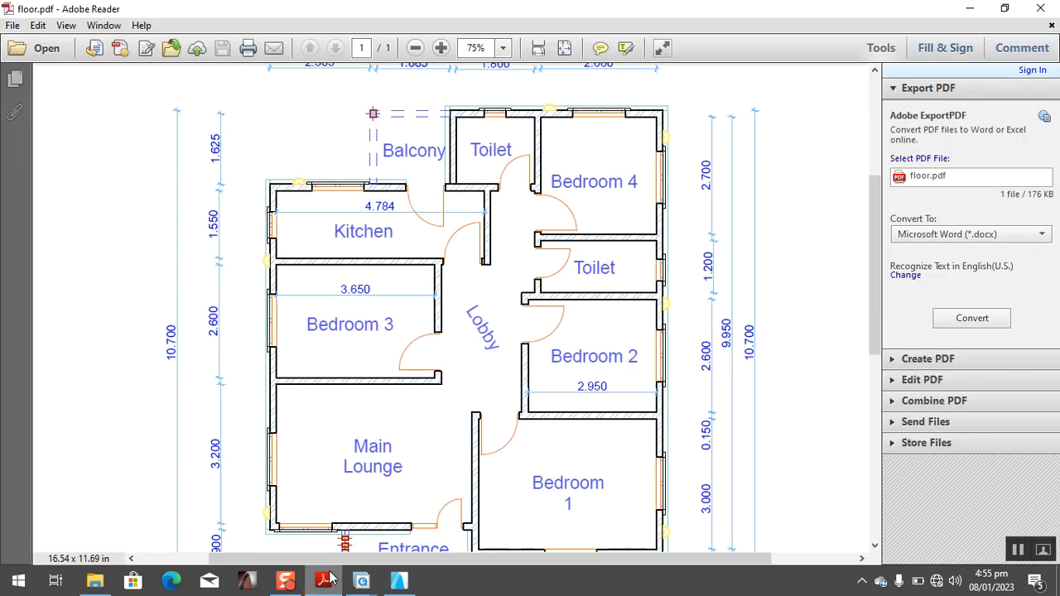
pyautogui.scroll(-2, 389, 379)
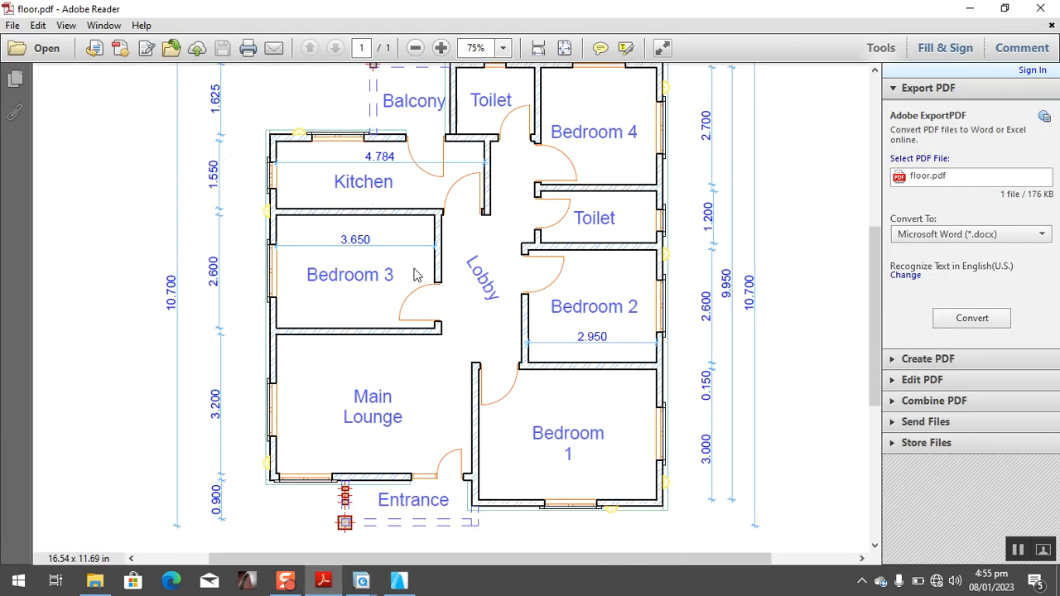
pyautogui.scroll(-2, 416, 275)
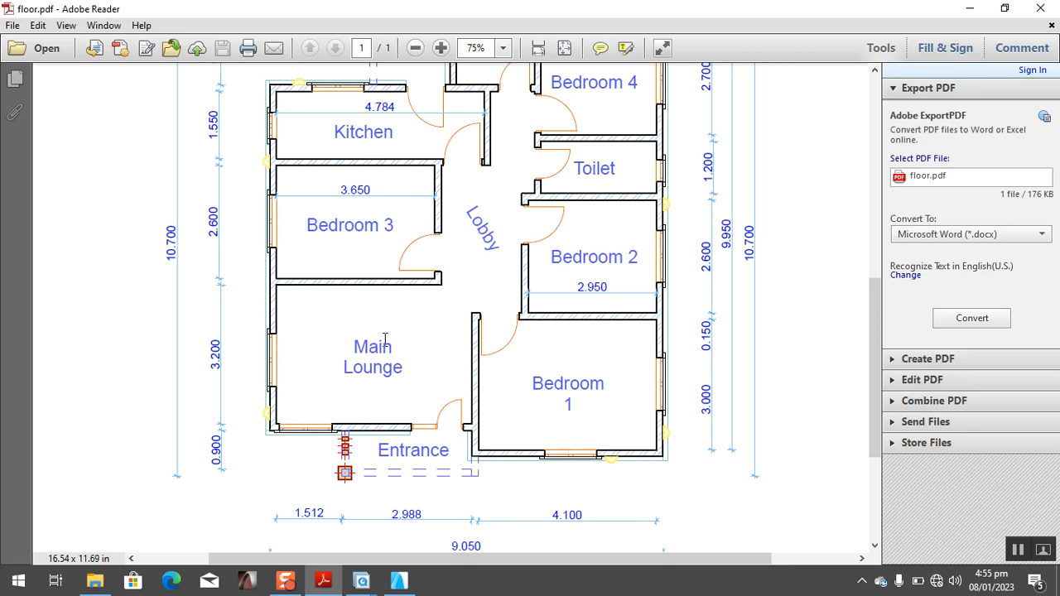
pyautogui.scroll(4, 424, 360)
pyautogui.scroll(-3, 339, 265)
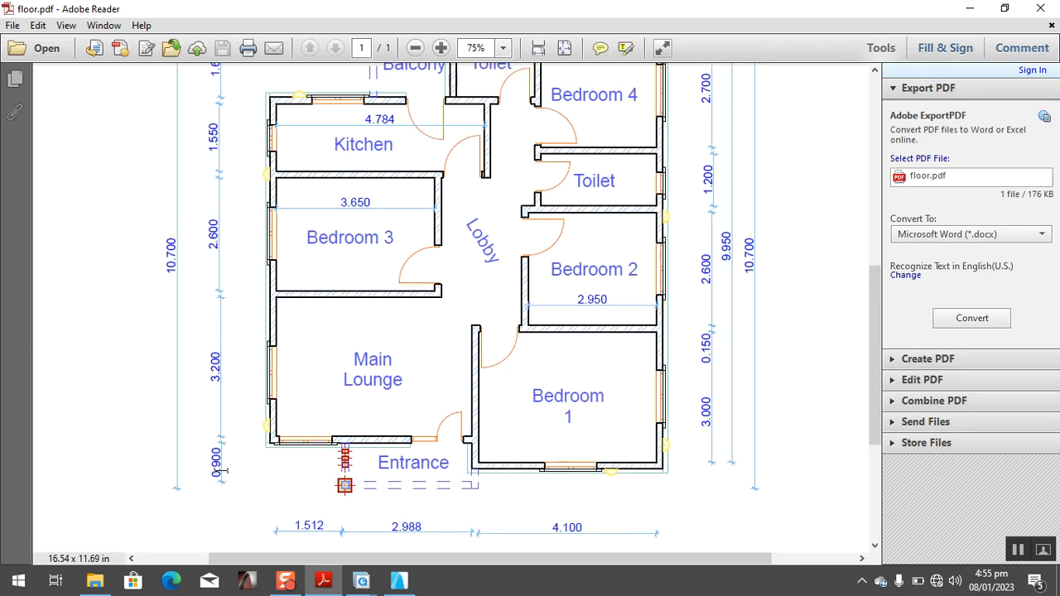
pyautogui.click(398, 580)
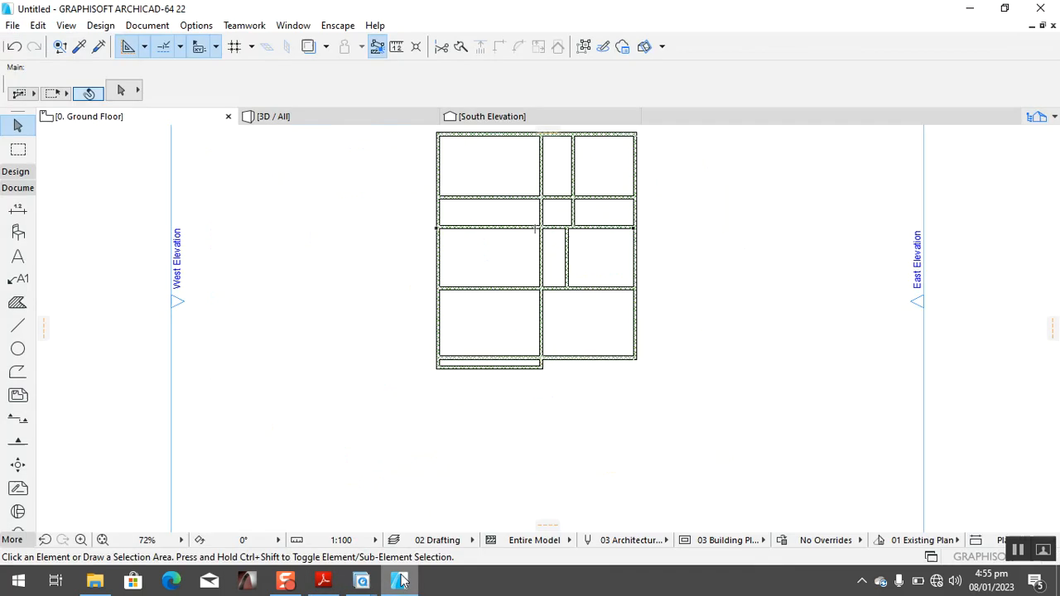
pyautogui.scroll(5, 524, 318)
pyautogui.scroll(-2, 524, 241)
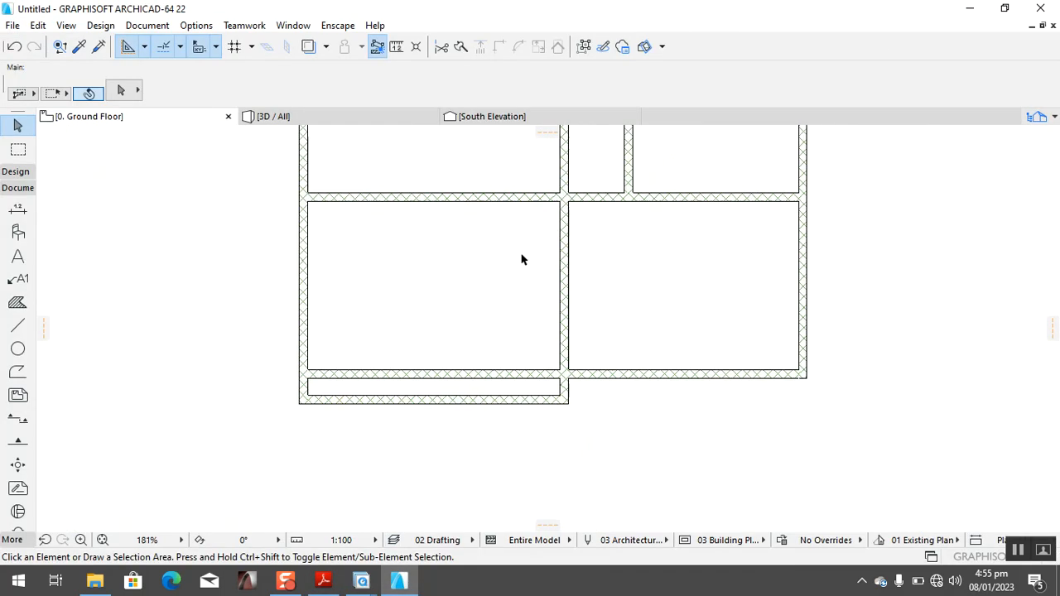
pyautogui.click(510, 402)
pyautogui.moveTo(506, 402); pyautogui.dragTo(501, 318)
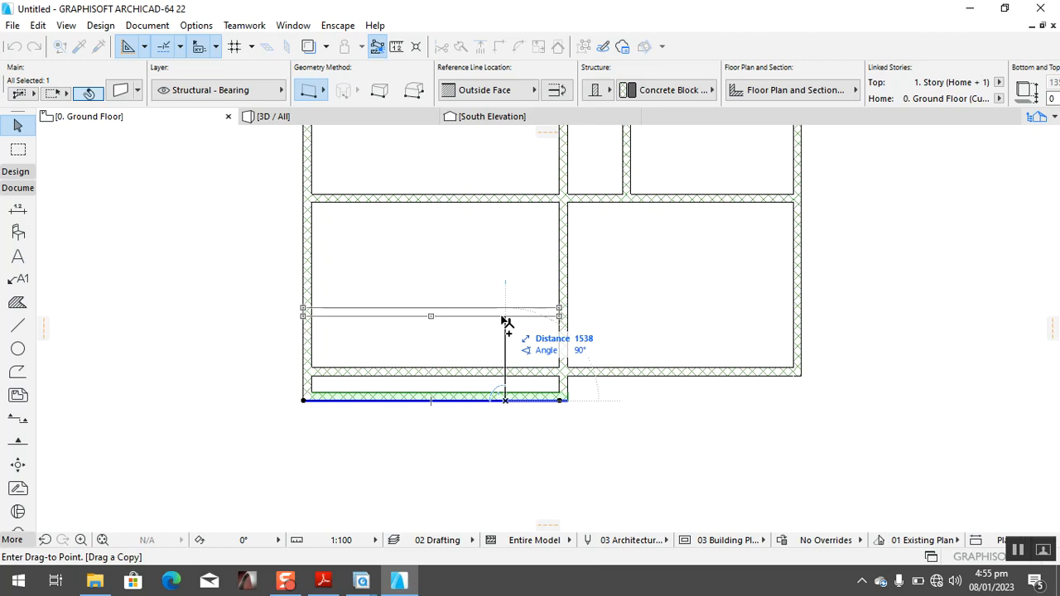
pyautogui.write('1')
pyautogui.write('000')
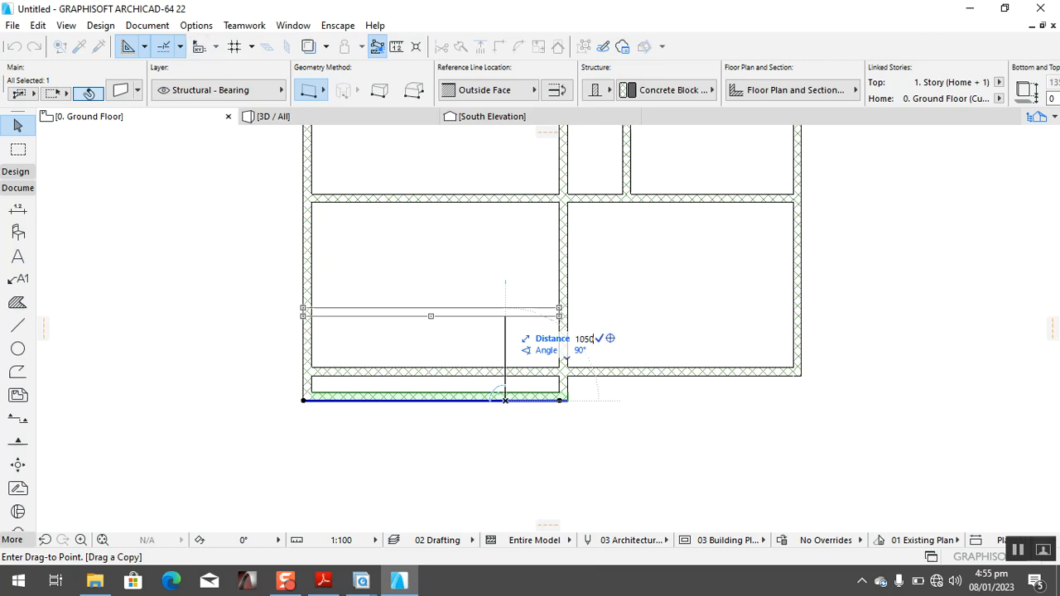
pyautogui.press('Return')
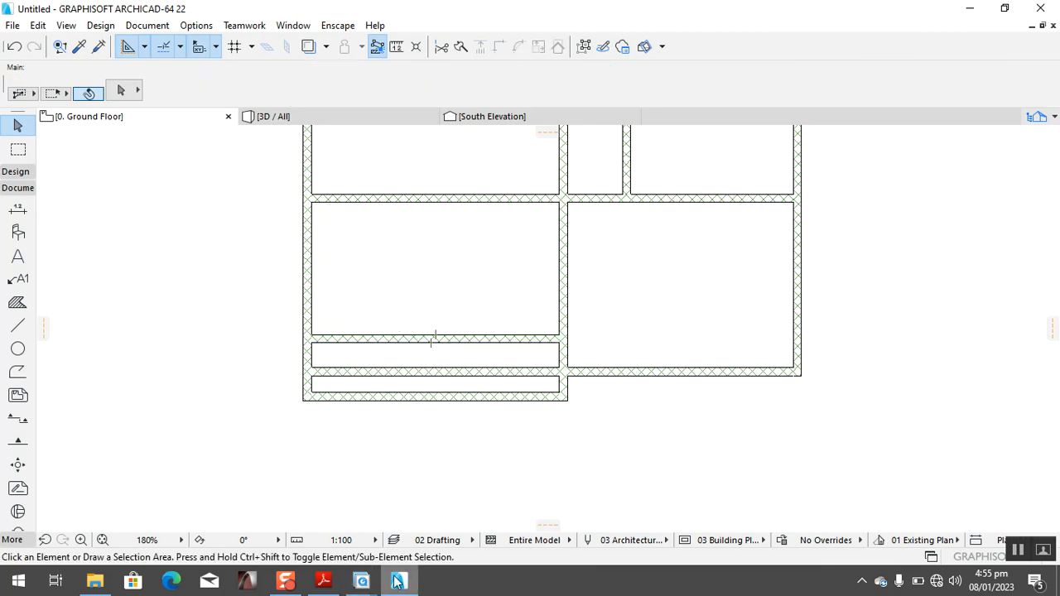
# Check the entrance width in floor.pdf, and in Archicad copy the vertical wall between Main Lounge and Bedroom 1 to the left by 3000 mm.
pyautogui.click(323, 581)
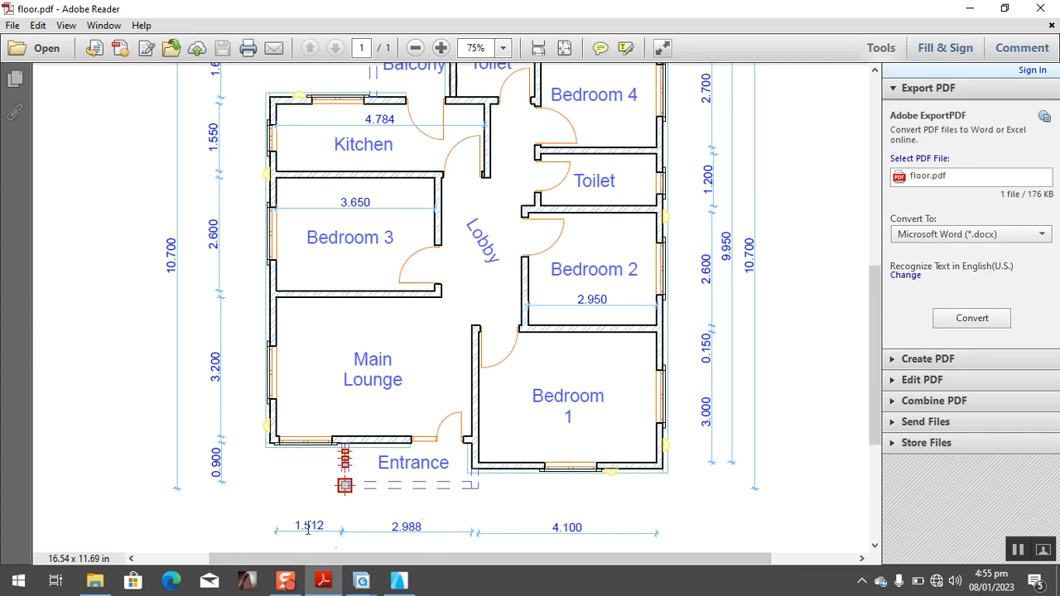
pyautogui.click(399, 581)
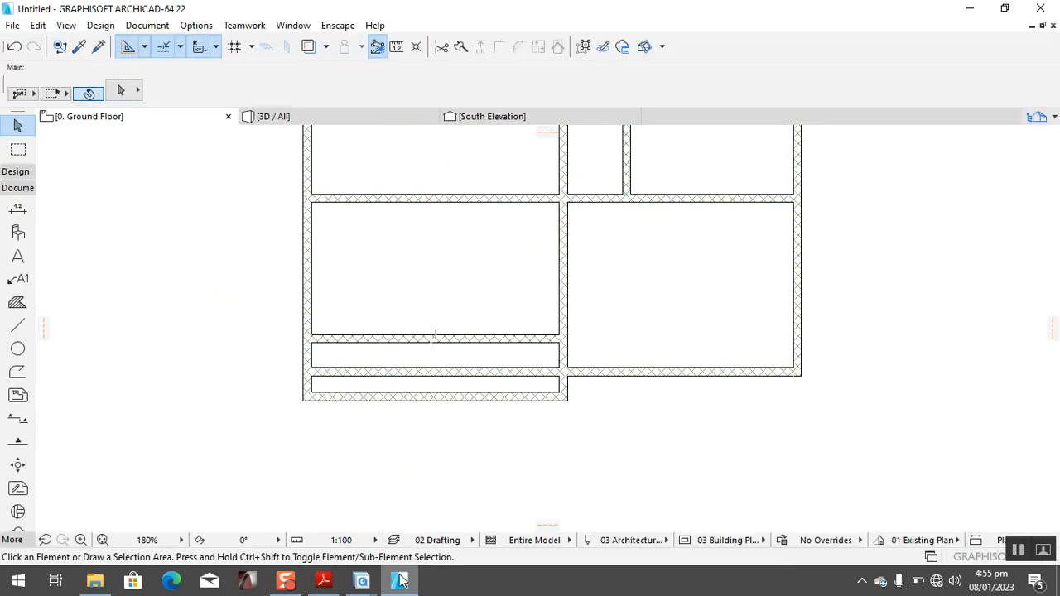
pyautogui.click(561, 295)
pyautogui.hotkey('ctrl', 'shift', 'd')
pyautogui.click(559, 287)
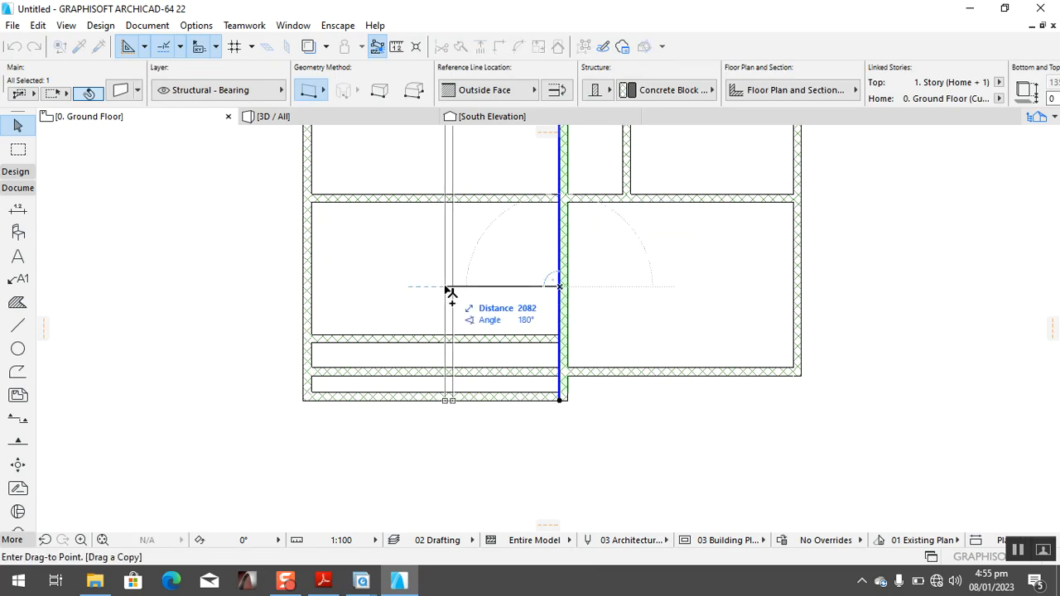
pyautogui.write('3000')
pyautogui.press('Return')
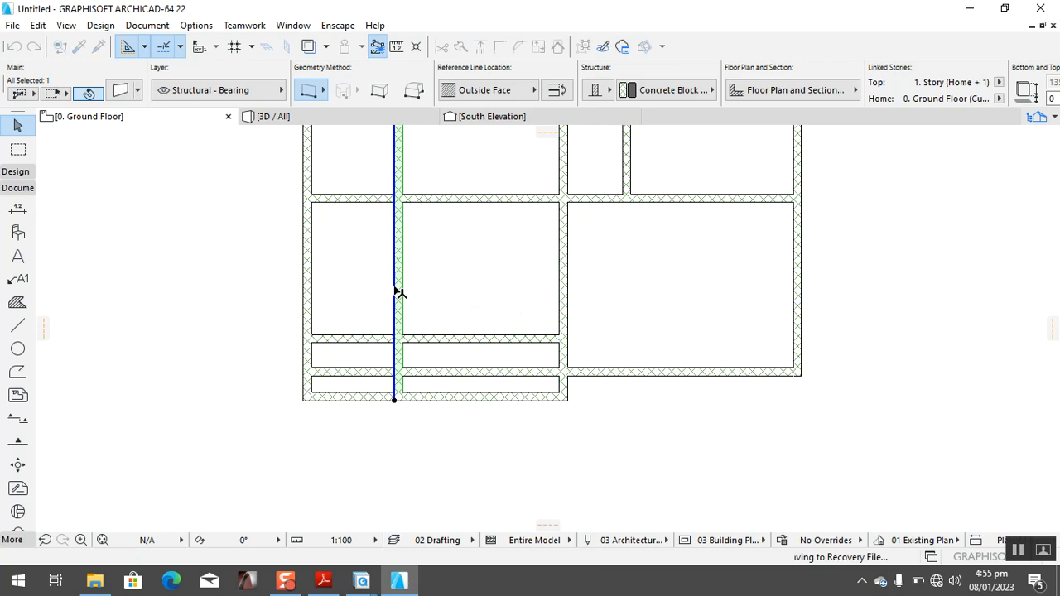
# Trim the copied vertical wall out of the Main Lounge, then delete its upper section and undo that deletion.
pyautogui.scroll(-3, 389, 298)
pyautogui.keyDown('ctrl'); pyautogui.click(392, 319); pyautogui.keyUp('ctrl')
pyautogui.press('Delete')
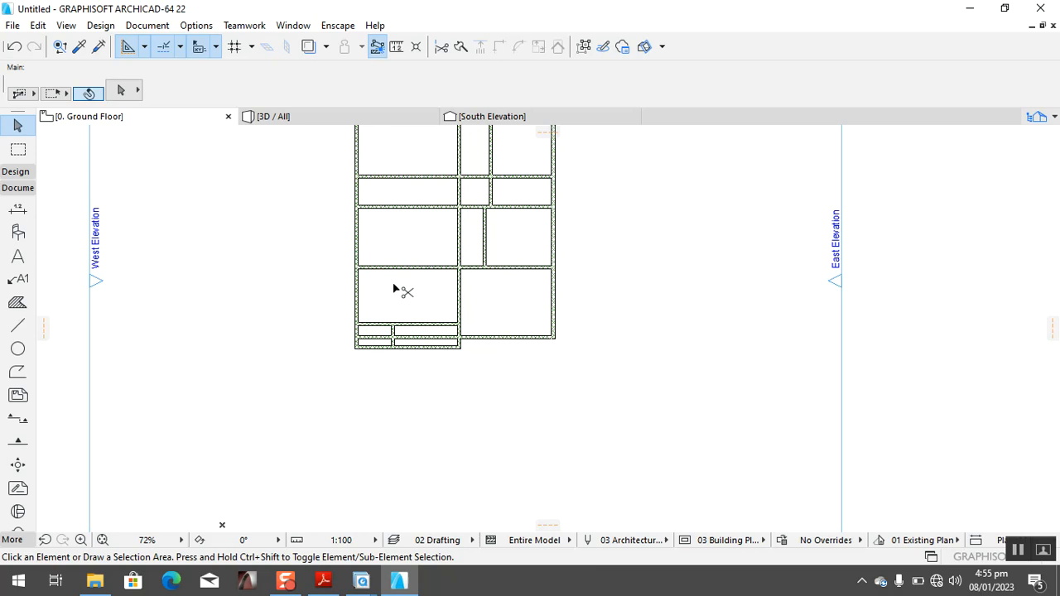
pyautogui.hotkey('ctrl', 'z')
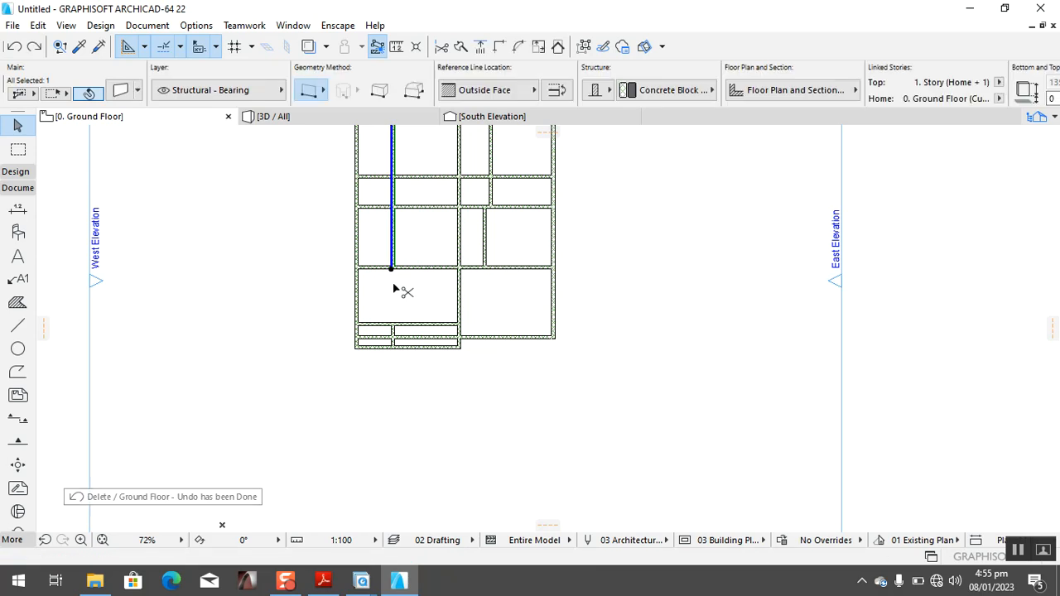
# Undo and repeat the Main Lounge trim of the copied vertical wall, and delete the wall's section above the lounge.
pyautogui.hotkey('ctrl', 'z')
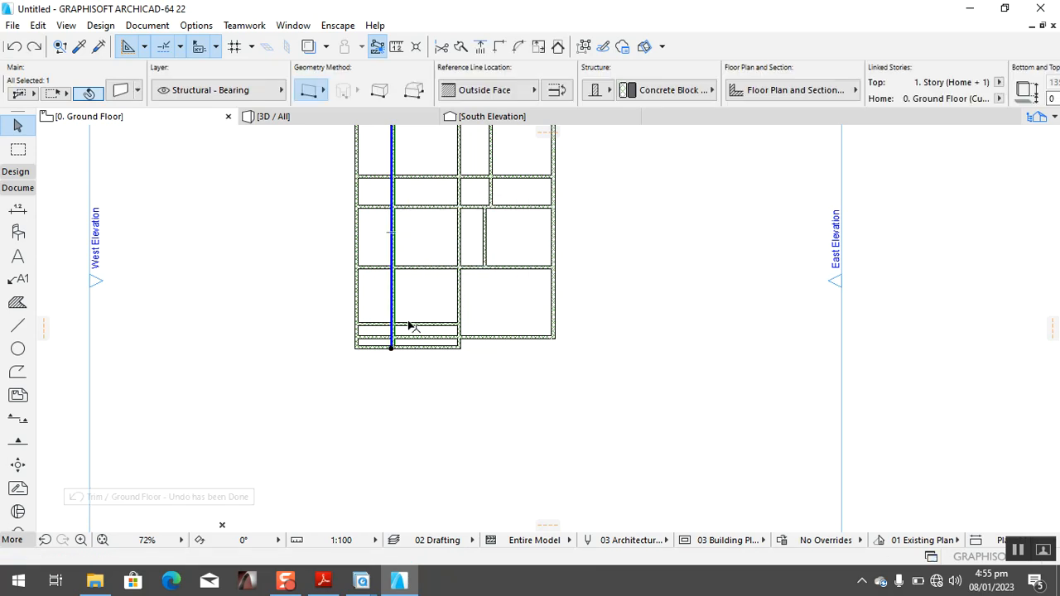
pyautogui.scroll(5, 412, 326)
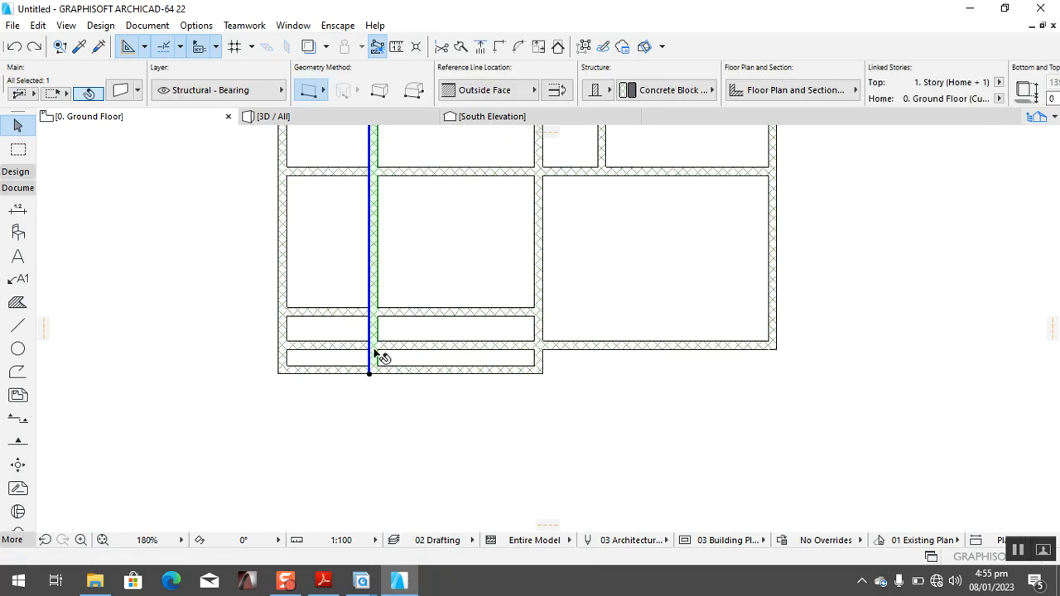
pyautogui.scroll(-5, 390, 332)
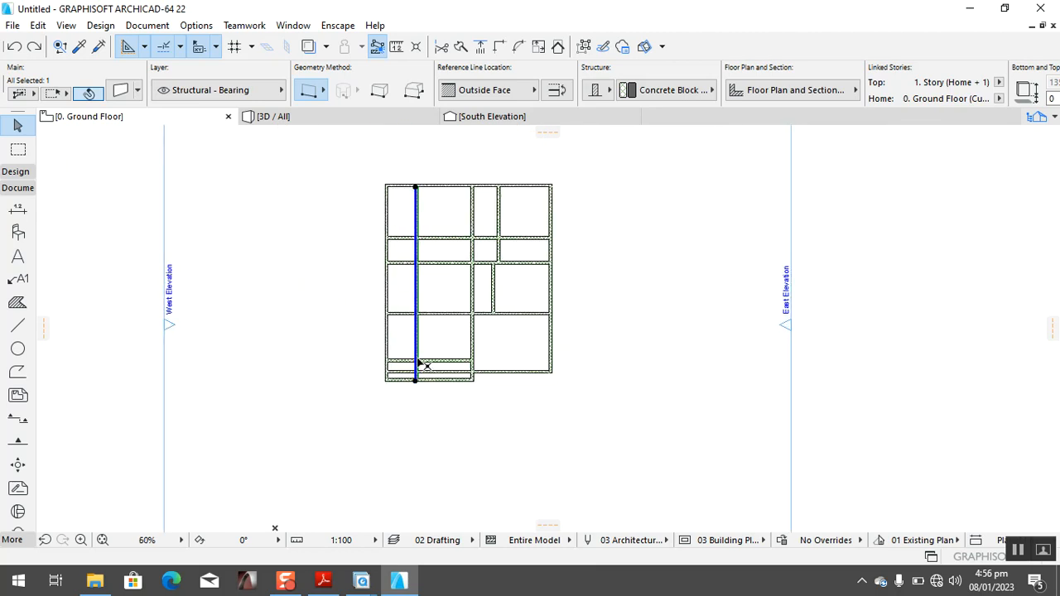
pyautogui.scroll(5, 421, 364)
pyautogui.moveTo(418, 317)
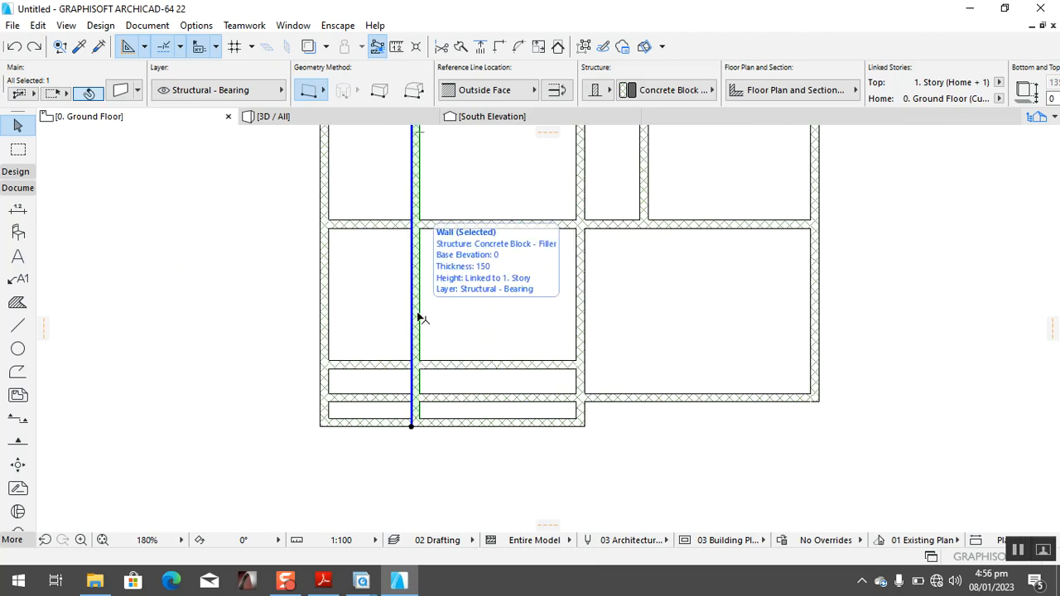
pyautogui.keyDown('ctrl'); pyautogui.click(418, 317); pyautogui.keyUp('ctrl')
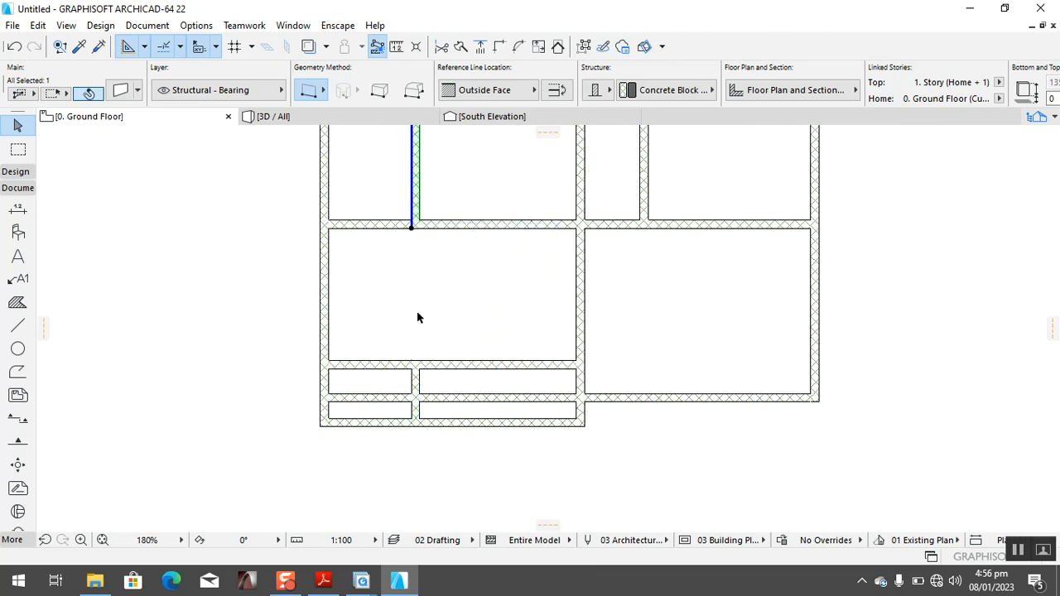
pyautogui.scroll(-4, 418, 317)
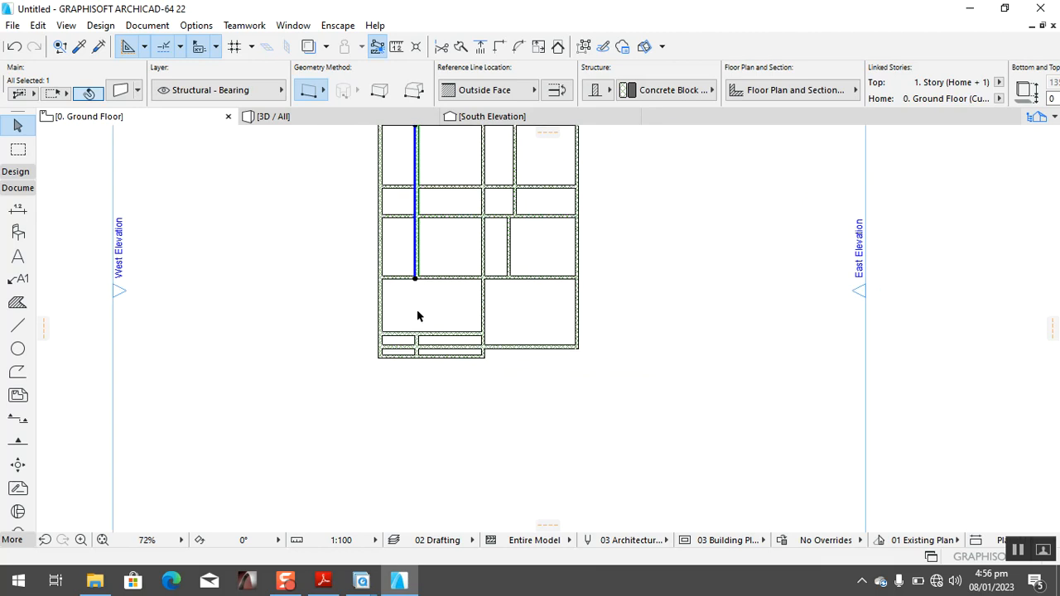
pyautogui.press('Delete')
# Trim away the middle horizontal wall crossing the Entrance and the outer wall stubs to the left of the entrance bay.
pyautogui.scroll(3, 426, 362)
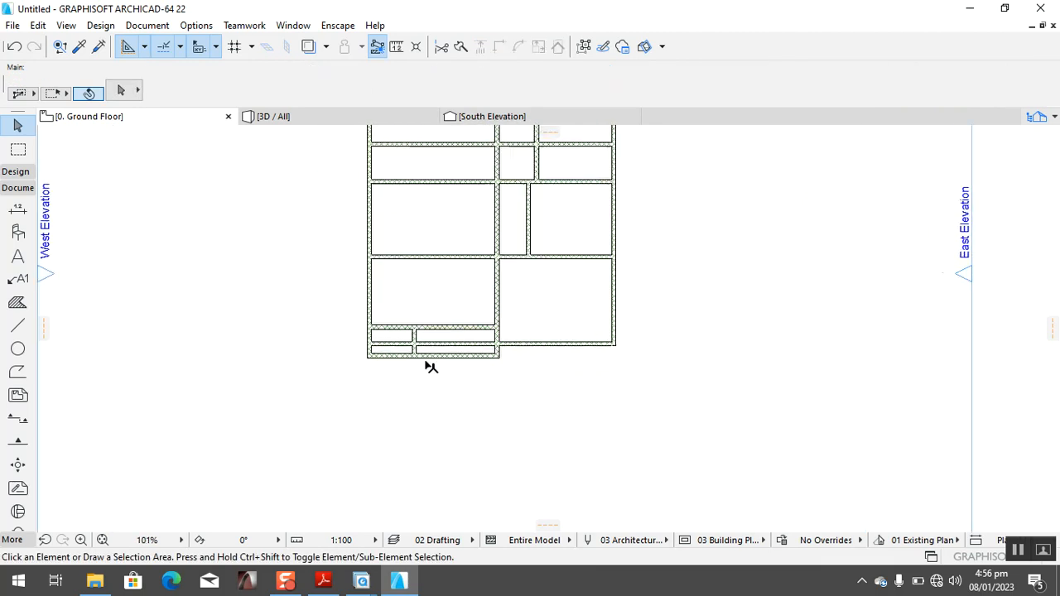
pyautogui.scroll(4, 355, 313)
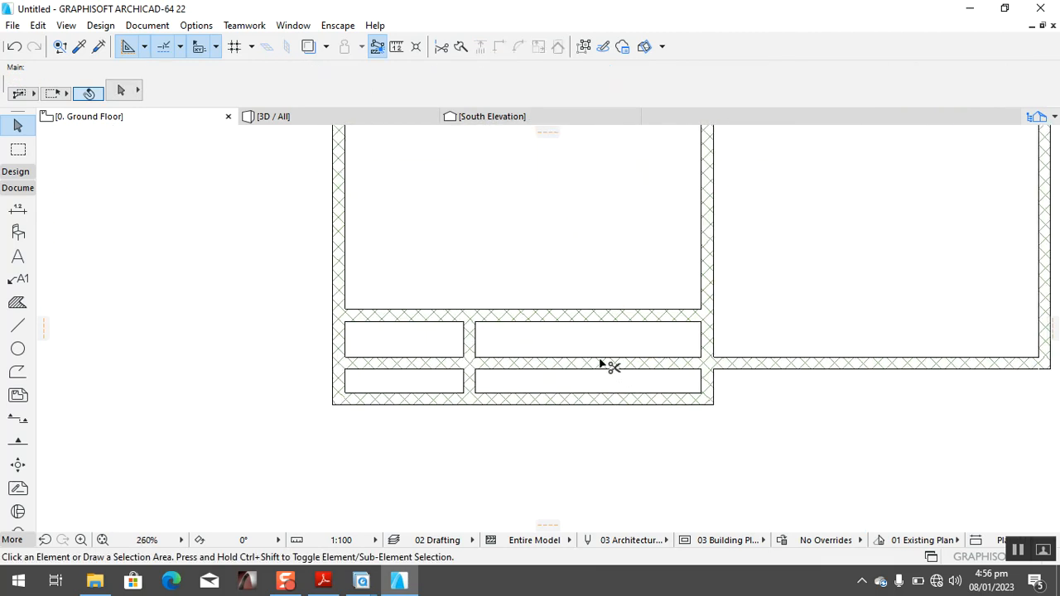
pyautogui.keyDown('ctrl'); pyautogui.click(395, 364); pyautogui.keyUp('ctrl')
pyautogui.keyDown('ctrl'); pyautogui.click(340, 362); pyautogui.keyUp('ctrl')
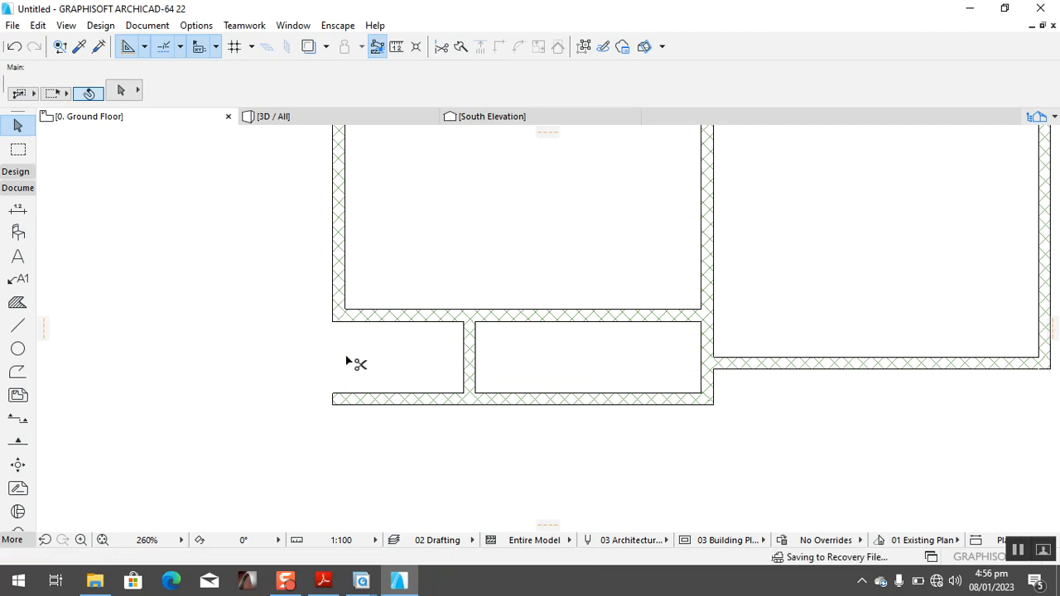
pyautogui.keyDown('ctrl'); pyautogui.click(378, 399); pyautogui.keyUp('ctrl')
pyautogui.scroll(-5, 579, 412)
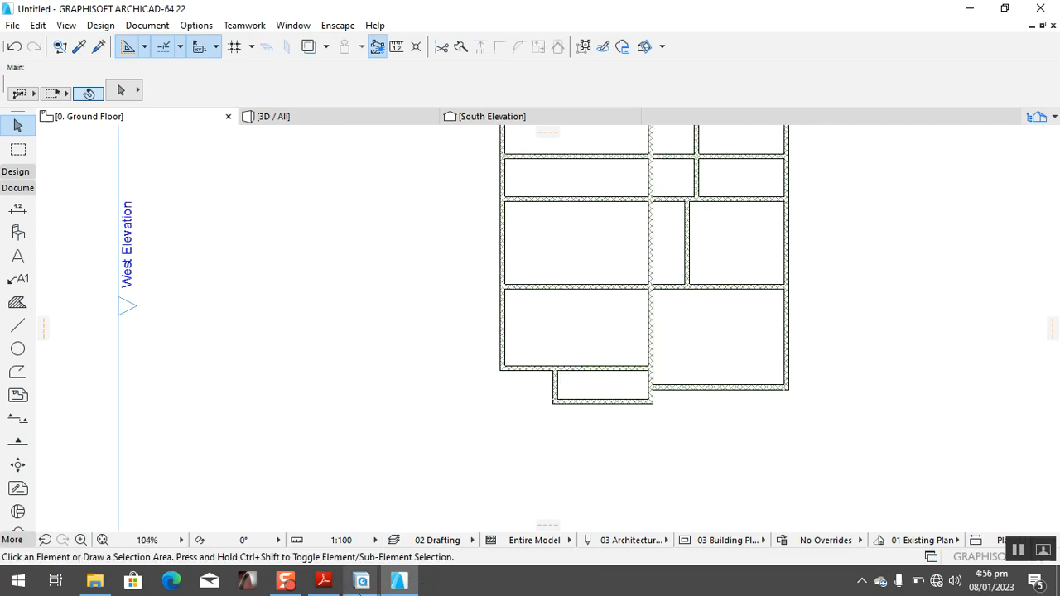
# Examine the entrance of the house in the frontrr.jpg and front.jpg reference renders.
pyautogui.click(410, 585)
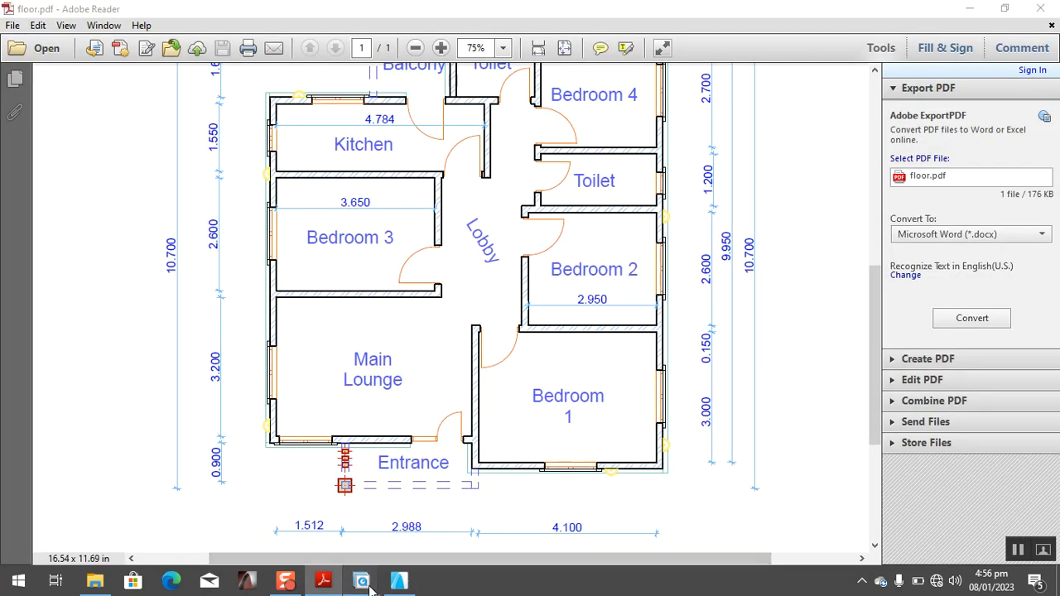
pyautogui.moveTo(361, 581)
pyautogui.click(496, 515)
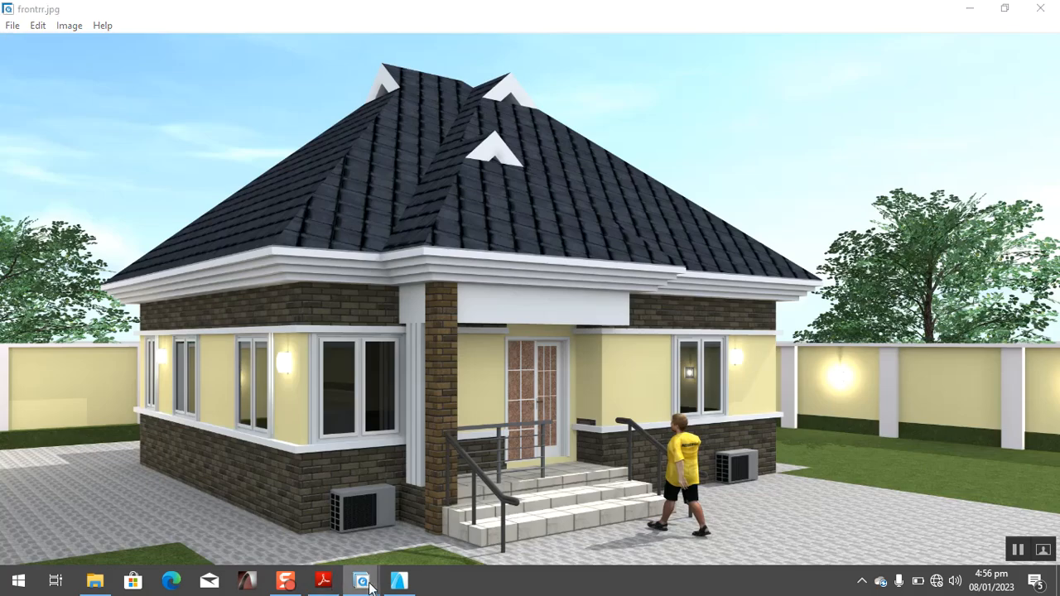
pyautogui.moveTo(364, 581)
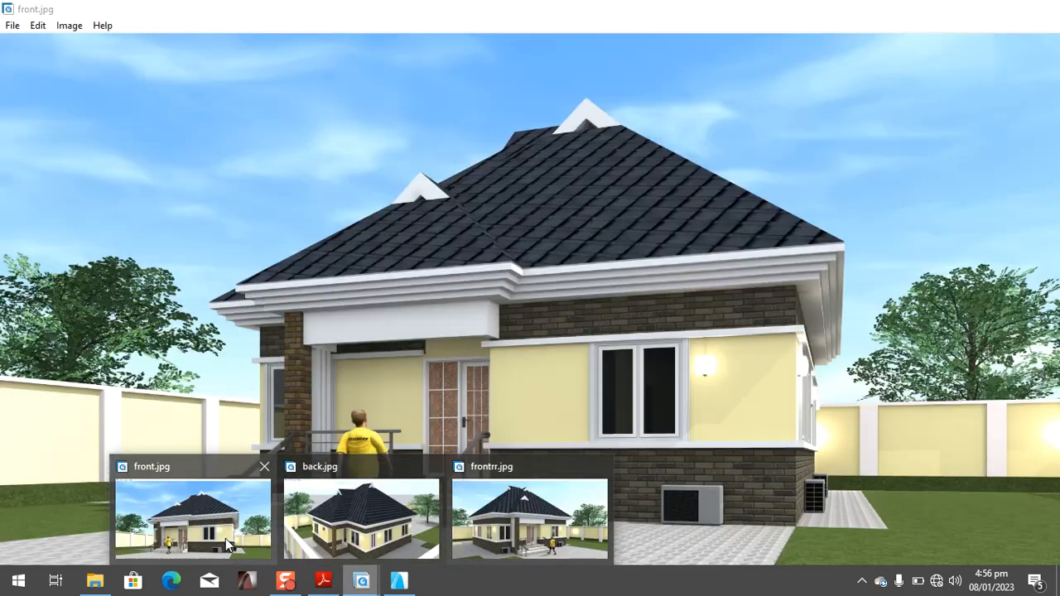
pyautogui.click(226, 539)
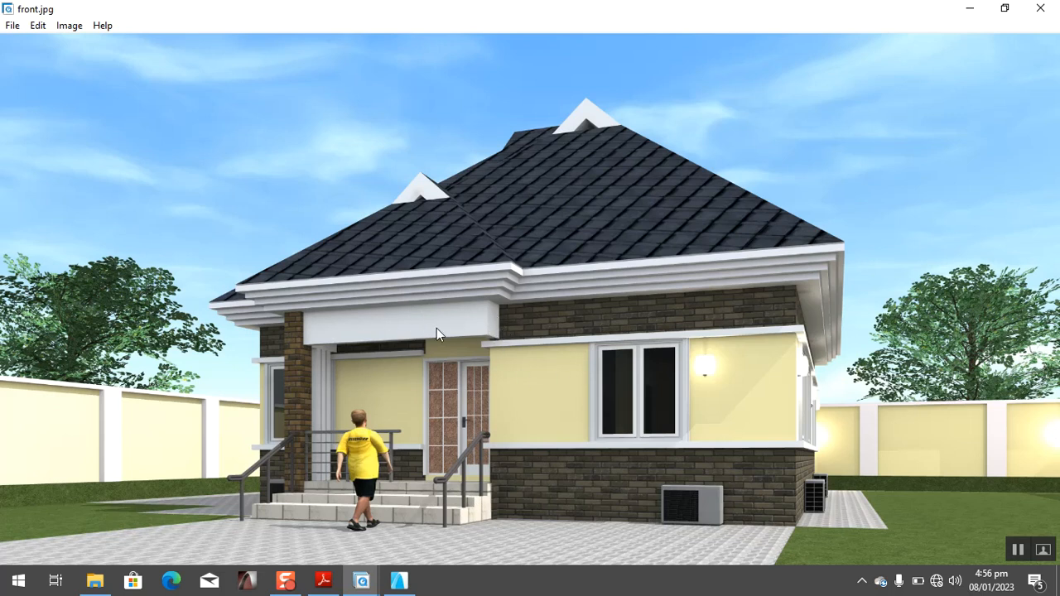
# Switch to Archicad, inspect the wall layout and entrance bay in the 3D view, and return to the Ground Floor plan.
pyautogui.click(399, 581)
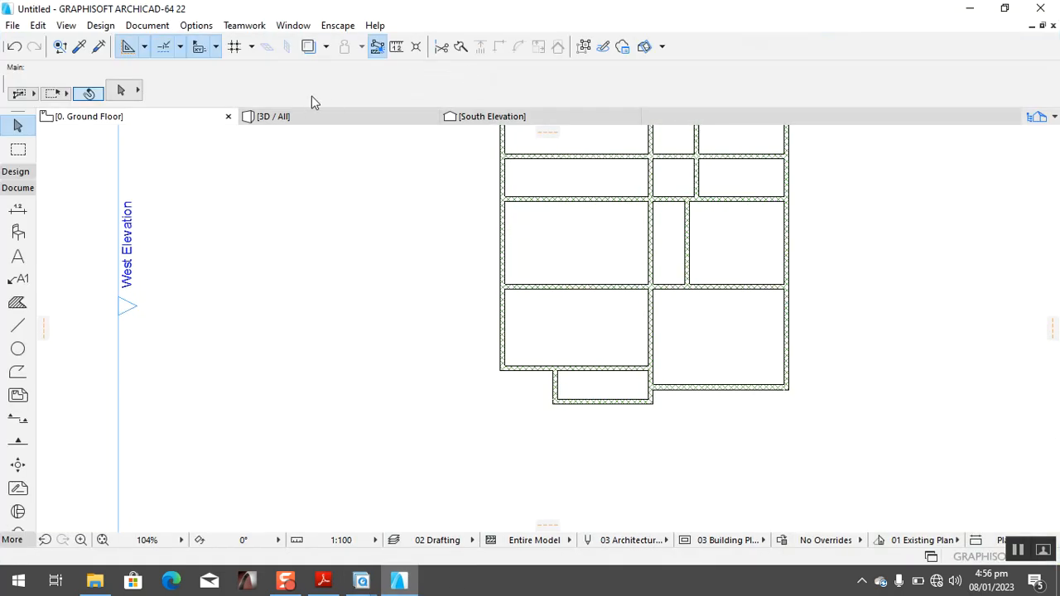
pyautogui.click(298, 124)
pyautogui.keyDown('shift'); pyautogui.moveTo(558, 461); pyautogui.dragTo(406, 438, button='middle'); pyautogui.keyUp('shift')
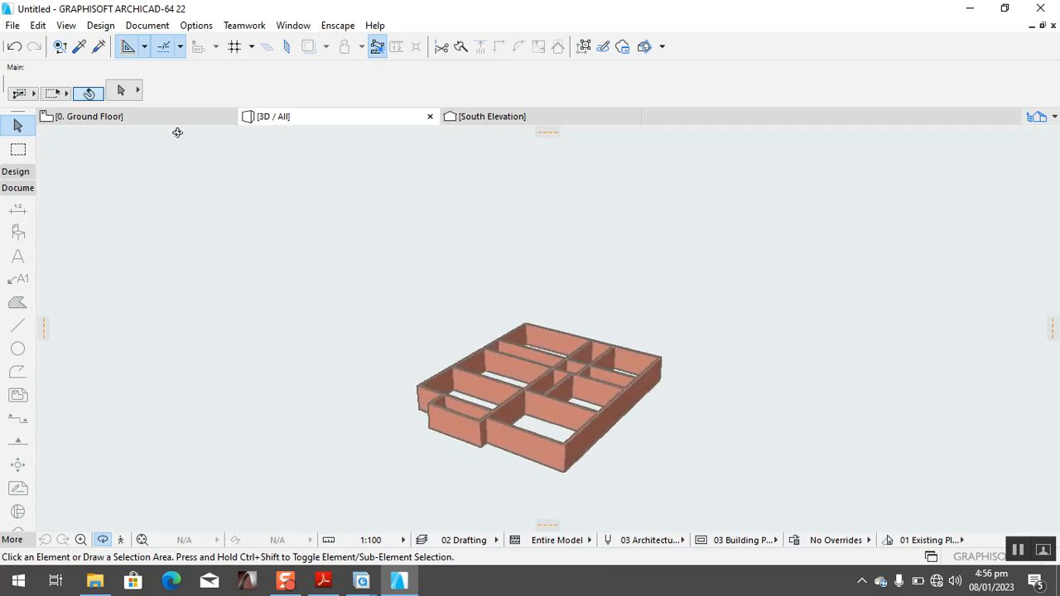
pyautogui.click(157, 122)
pyautogui.scroll(-3, 749, 385)
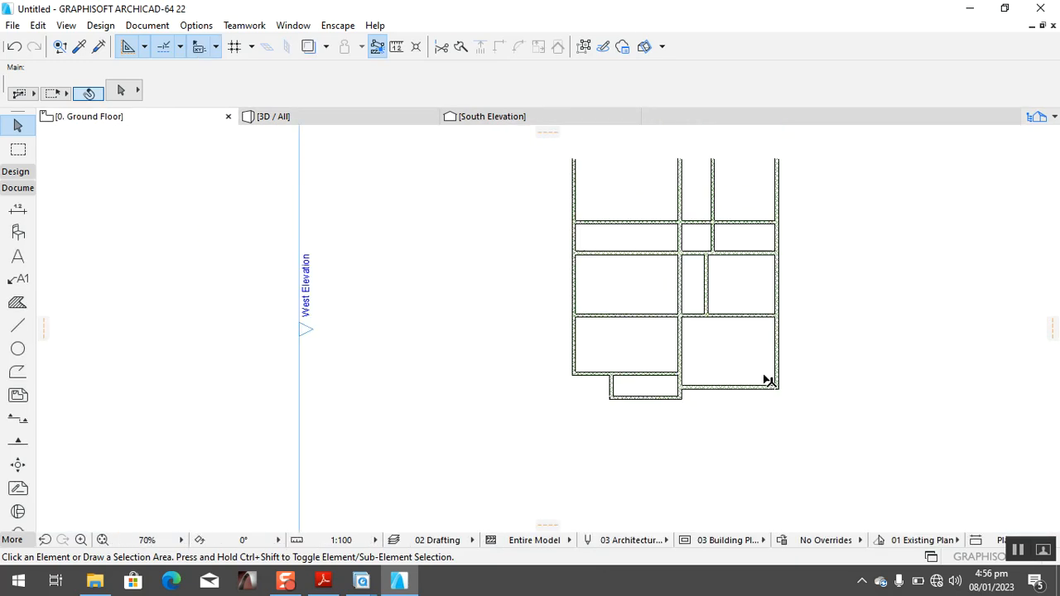
pyautogui.scroll(2, 843, 345)
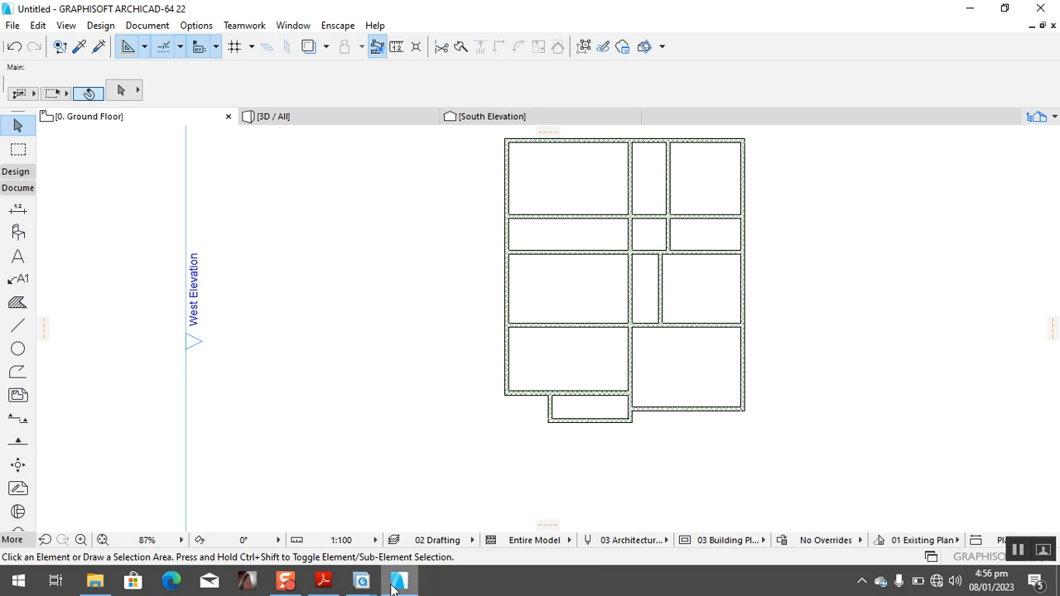
# Check the Main Lounge and Bedroom 3 layout in floor.pdf, and in Archicad delete the horizontal wall above the Main Lounge.
pyautogui.click(324, 582)
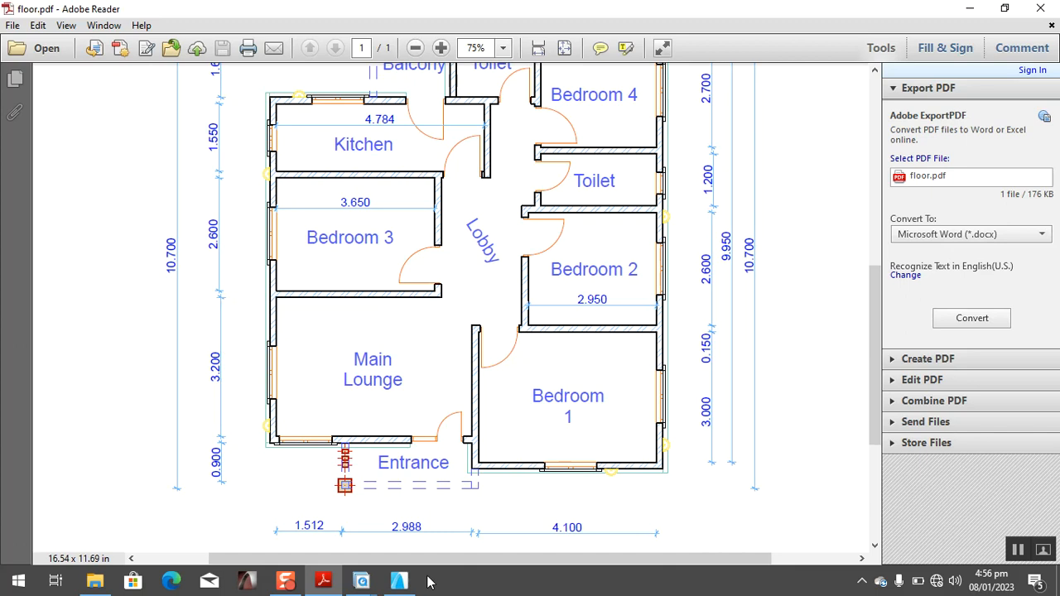
pyautogui.click(398, 580)
pyautogui.scroll(5, 570, 370)
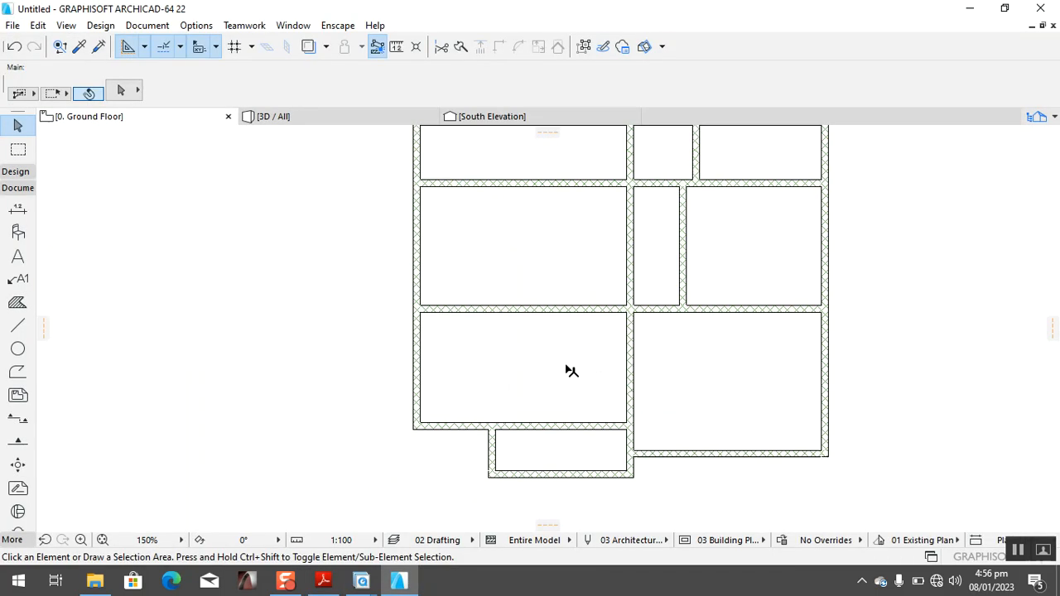
pyautogui.click(580, 309)
pyautogui.press('Delete')
# Place a copy of the Main Lounge's lower horizontal wall 3350 mm upward.
pyautogui.click(530, 424)
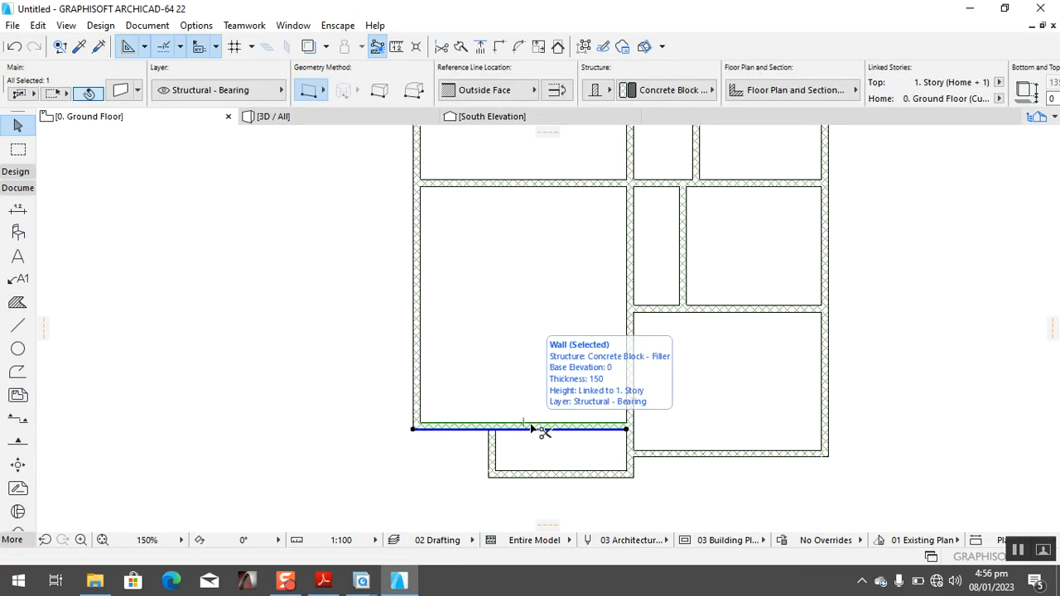
pyautogui.hotkey('ctrl', 'shift', 'd')
pyautogui.click(531, 423)
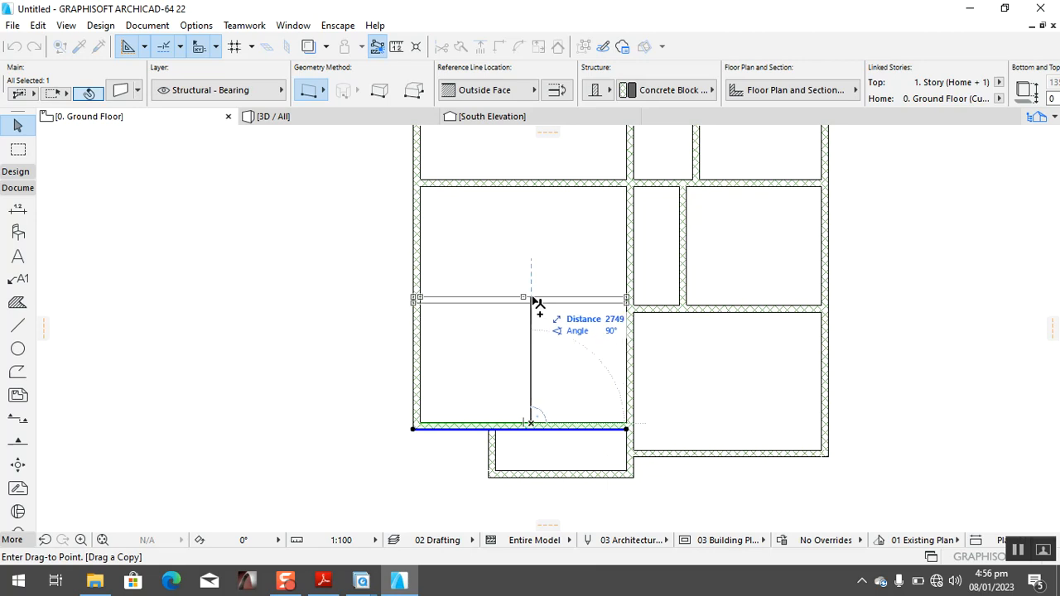
pyautogui.write('3350')
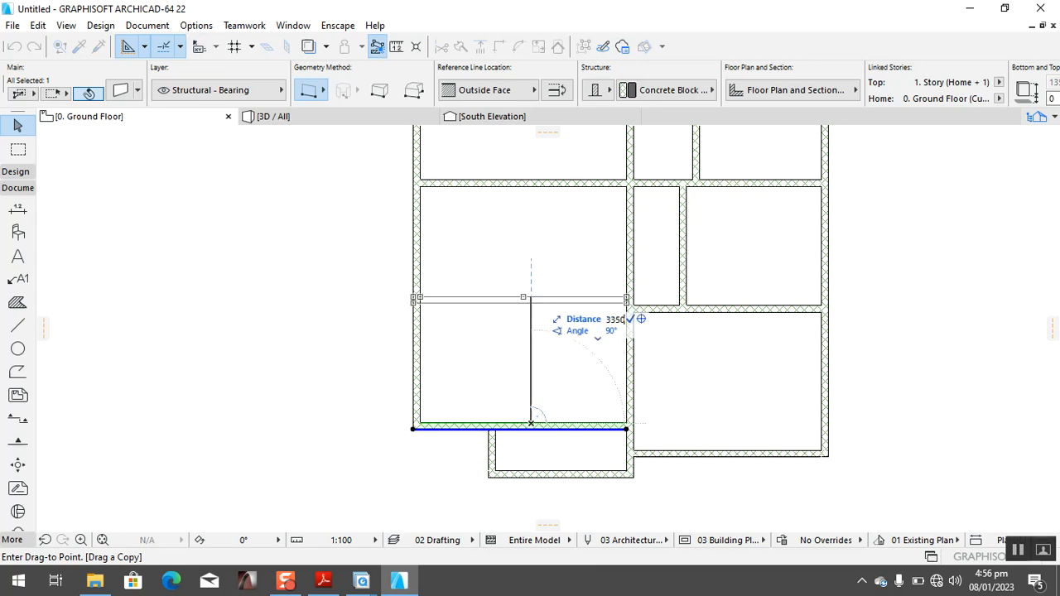
pyautogui.press('Return')
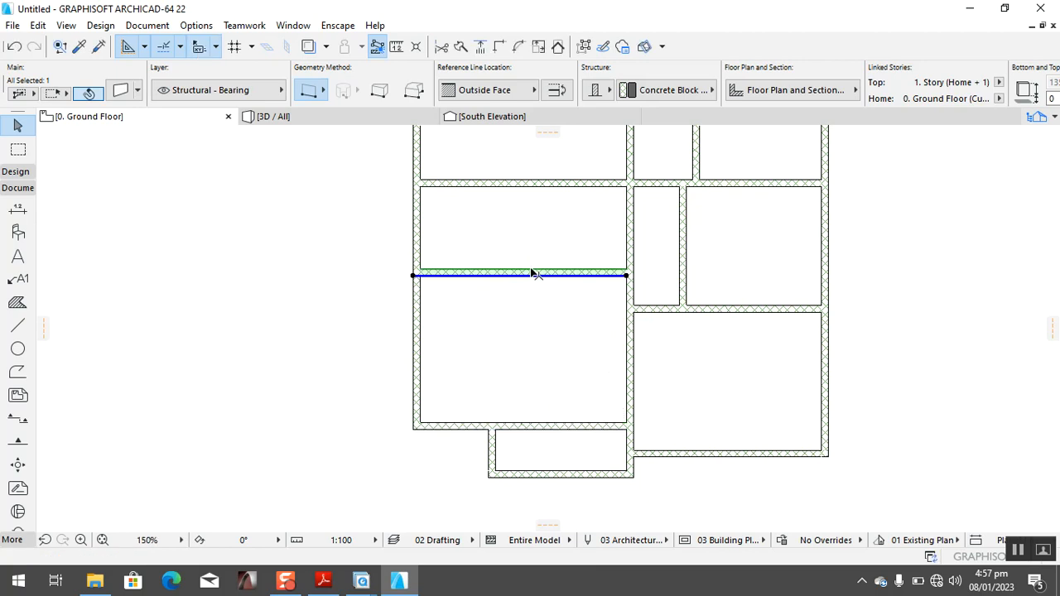
# Check the Bedroom 3 depth in floor.pdf, and in Archicad copy the wall between Main Lounge and Bedroom 3 upward by 2750 mm.
pyautogui.click(323, 580)
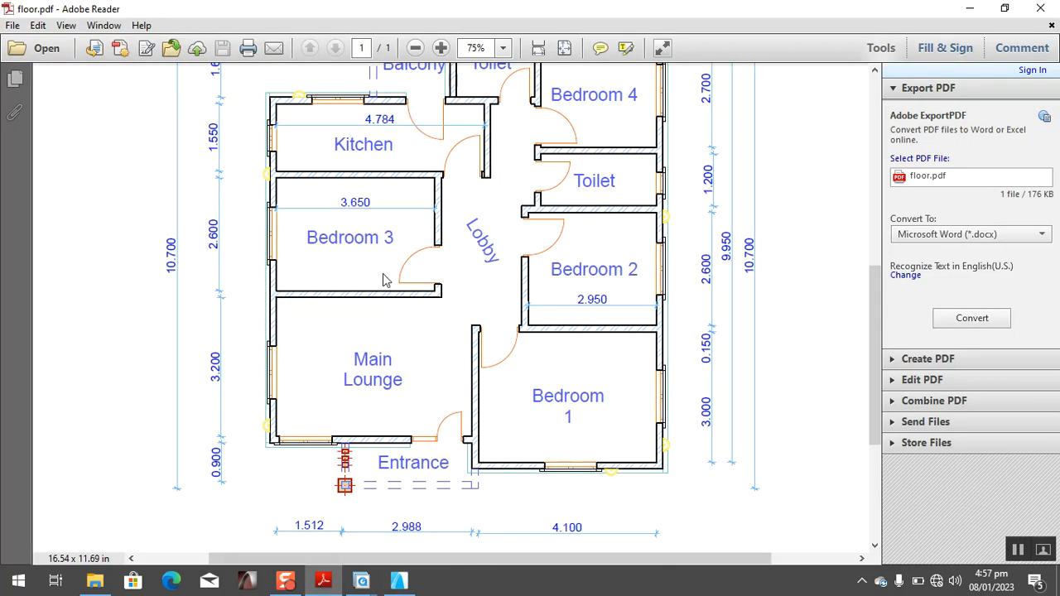
pyautogui.click(395, 581)
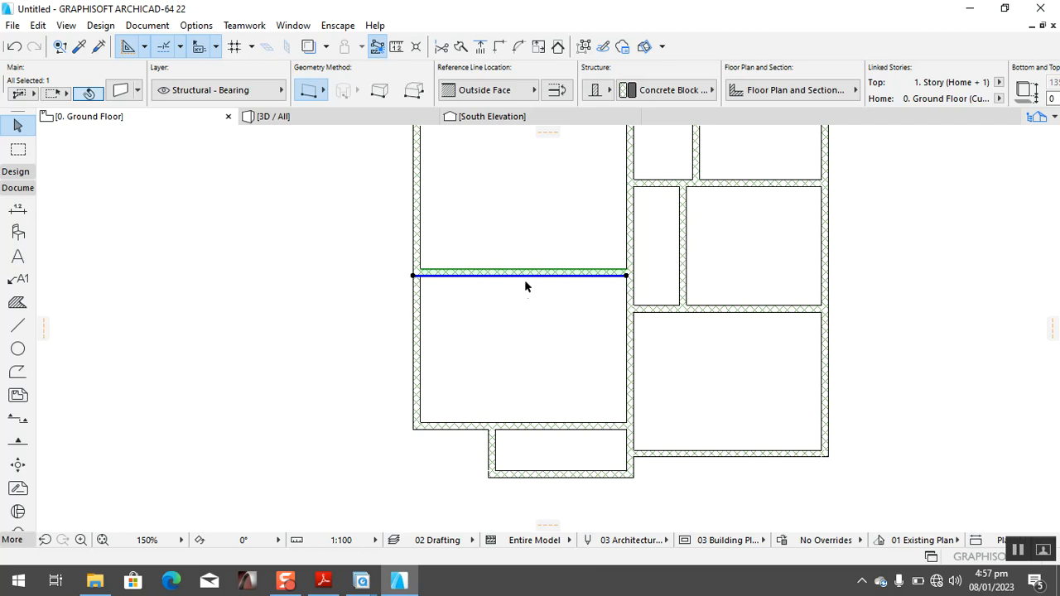
pyautogui.hotkey('ctrl', 'shift', 'd')
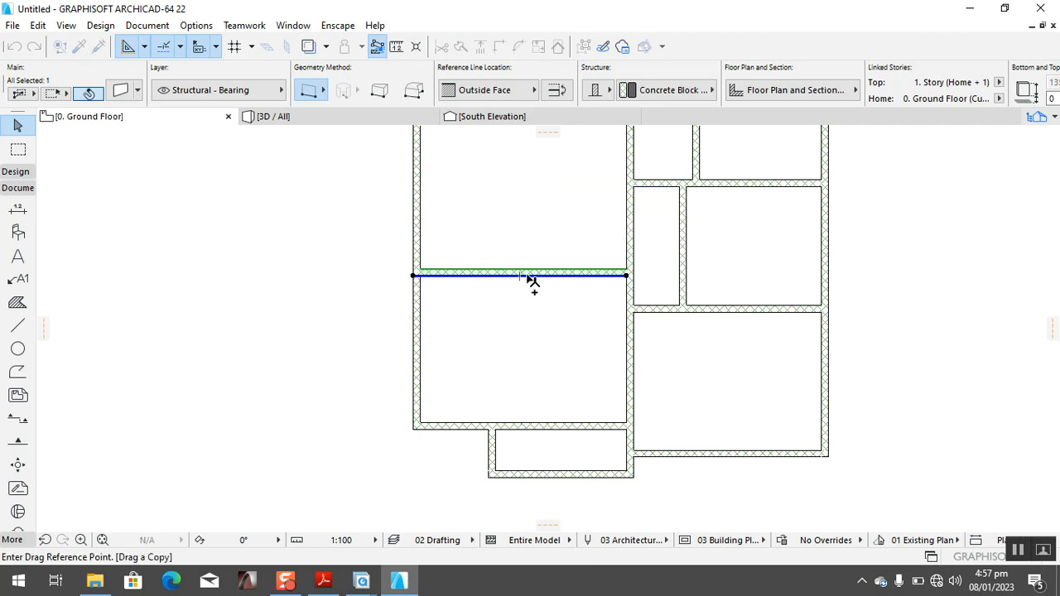
pyautogui.click(526, 275)
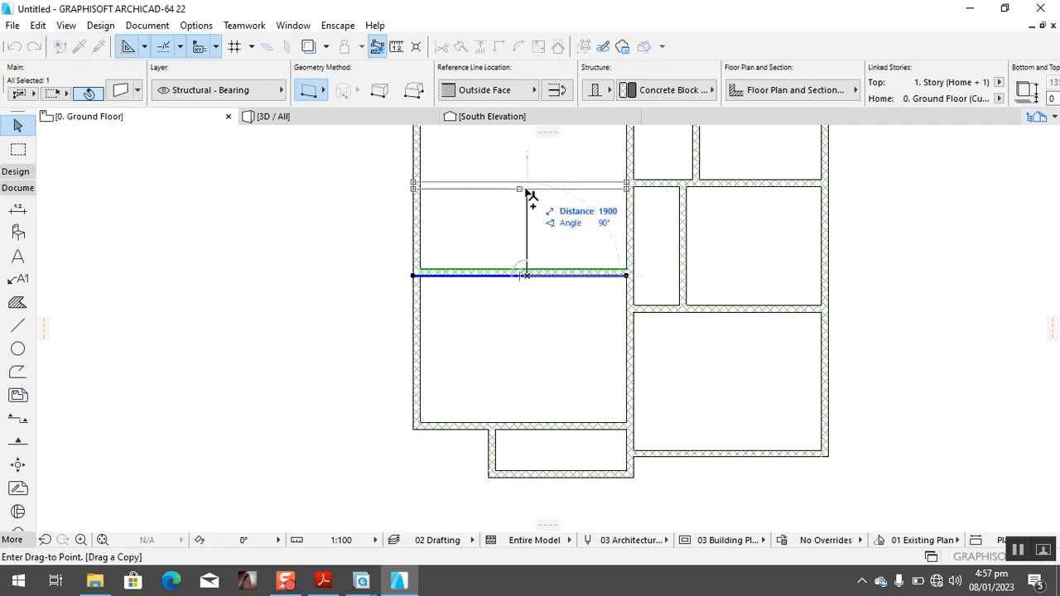
pyautogui.write('275')
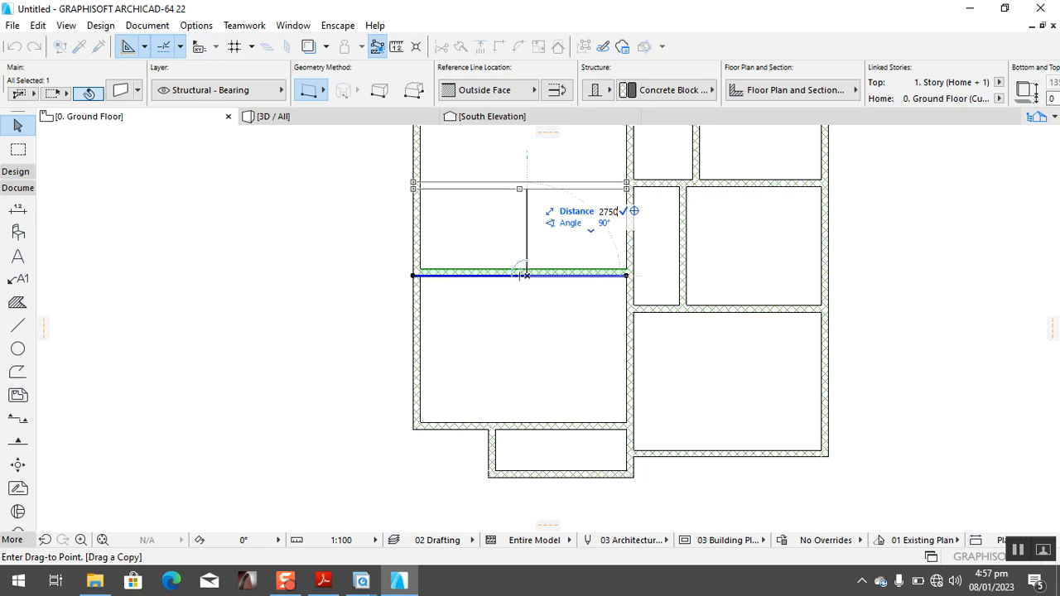
pyautogui.write('0')
pyautogui.press('Return')
# Check the Kitchen depth in floor.pdf, and in Archicad copy the wall between Bedroom 3 and the Kitchen upward by 1700 mm.
pyautogui.scroll(-5, 530, 156)
pyautogui.scroll(3, 599, 199)
pyautogui.scroll(1, 594, 177)
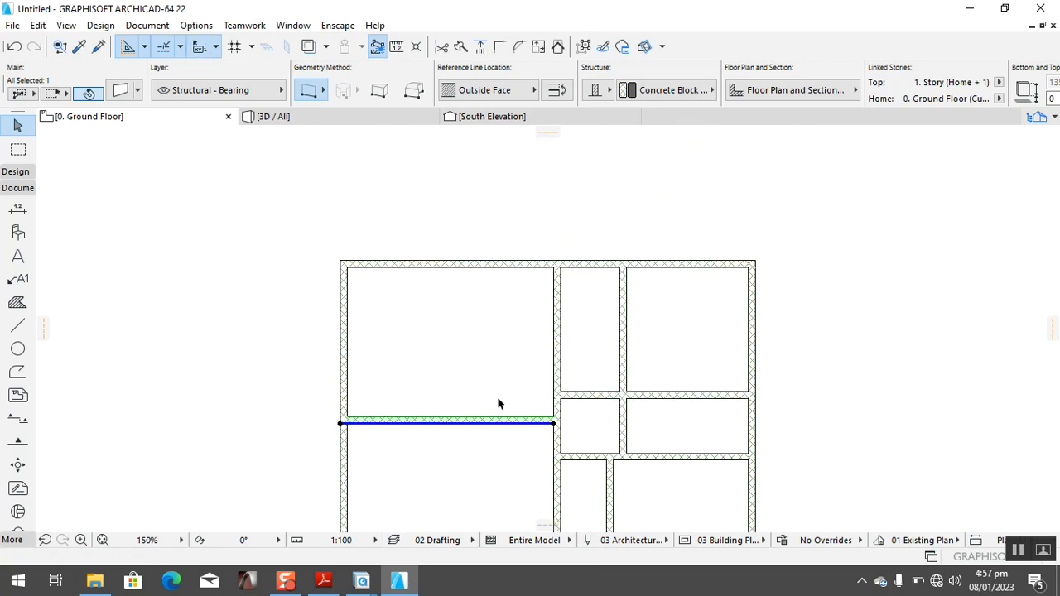
pyautogui.click(322, 584)
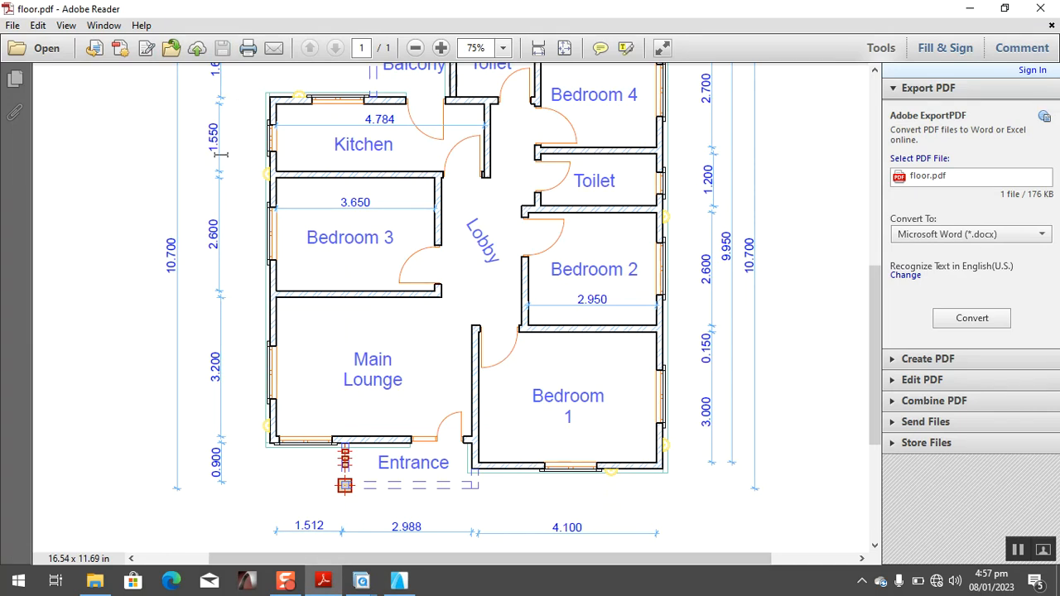
pyautogui.scroll(3, 199, 133)
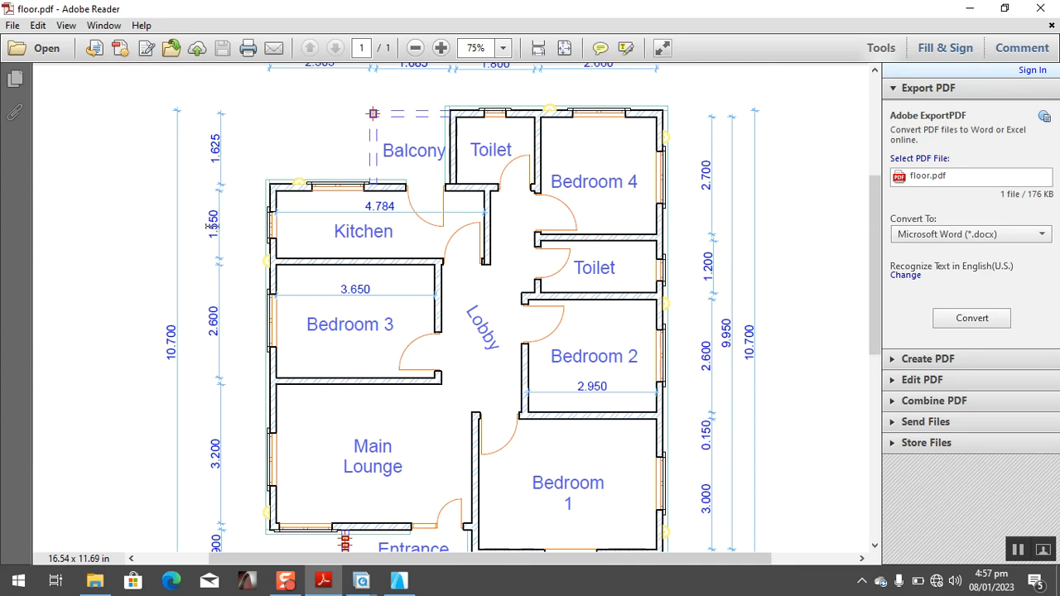
pyautogui.click(399, 581)
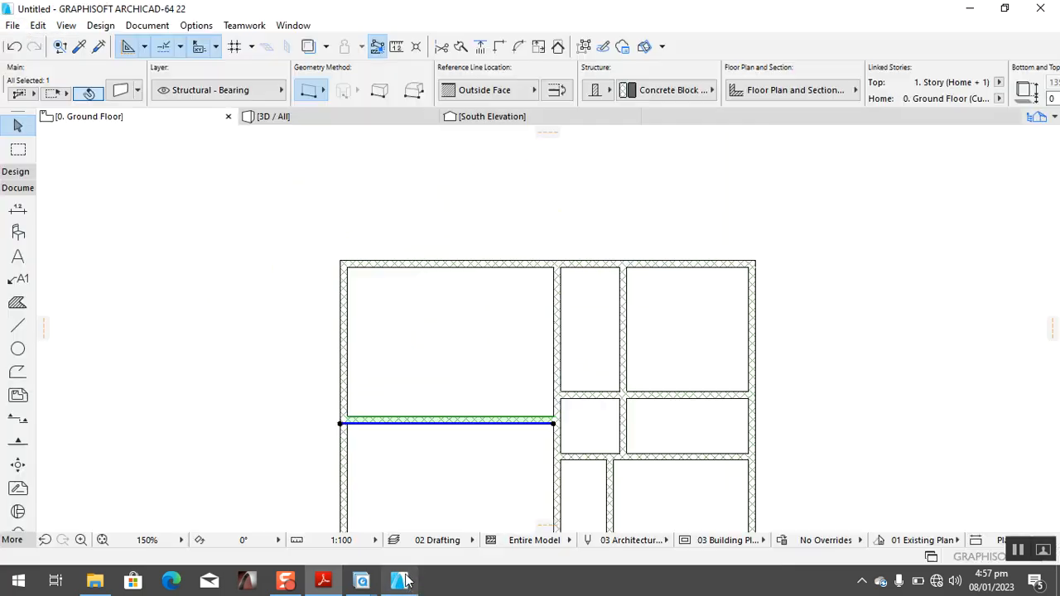
pyautogui.hotkey('ctrl', 'shift', 'd')
pyautogui.click(414, 417)
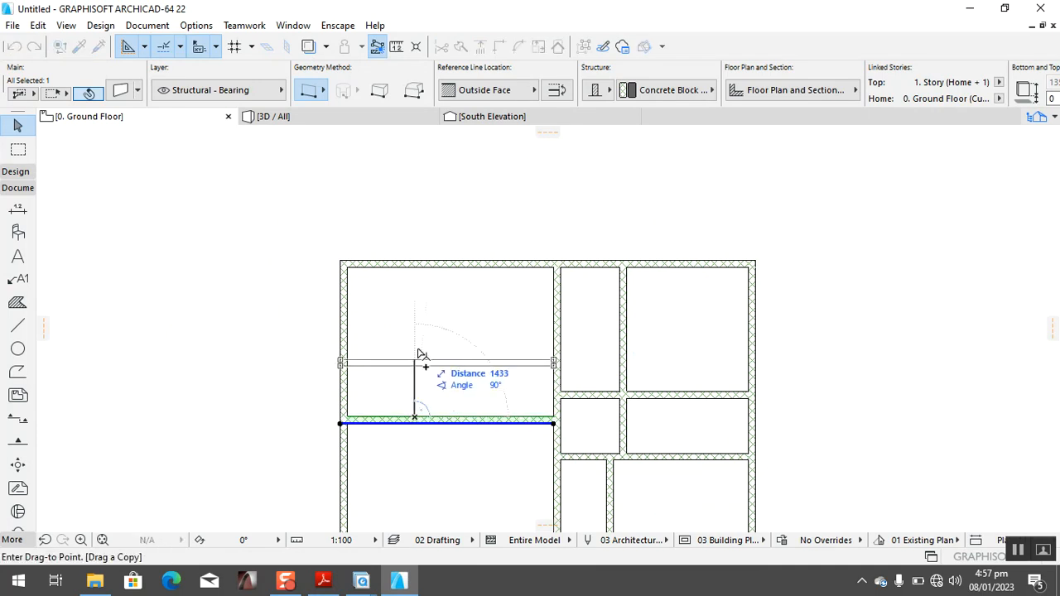
pyautogui.write('1700')
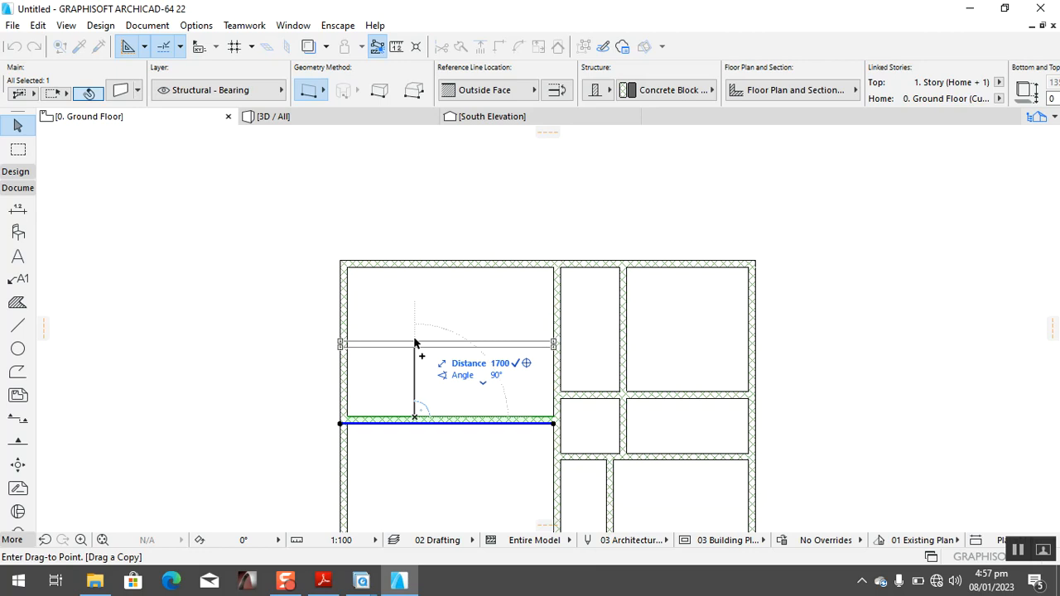
pyautogui.press('Return')
# Recheck floor.pdf, and in Archicad use the Line tool to measure from the Kitchen's upper wall to the building's top outer edge.
pyautogui.scroll(-2, 416, 345)
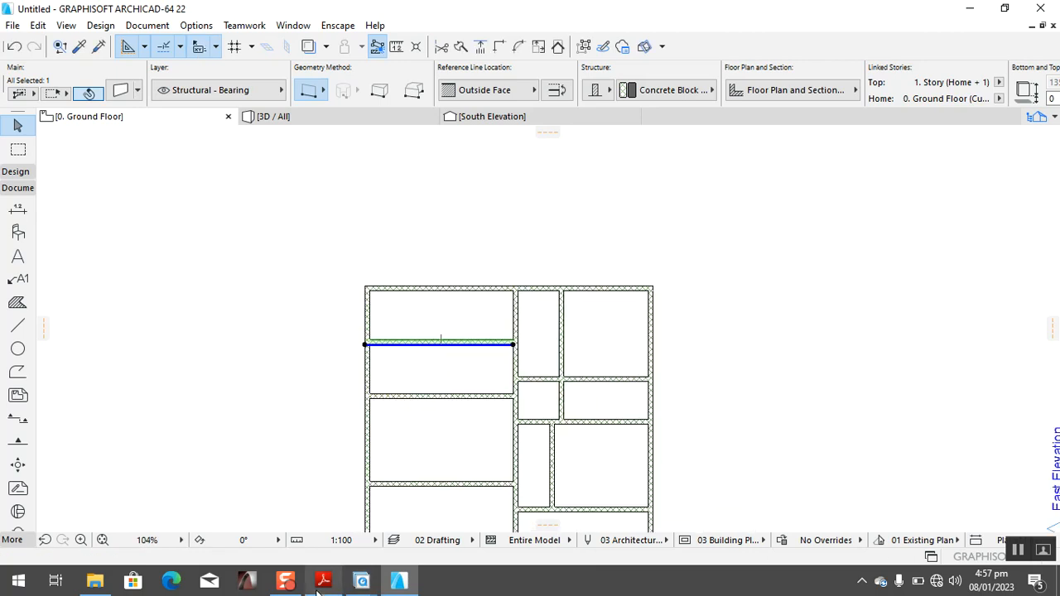
pyautogui.click(323, 581)
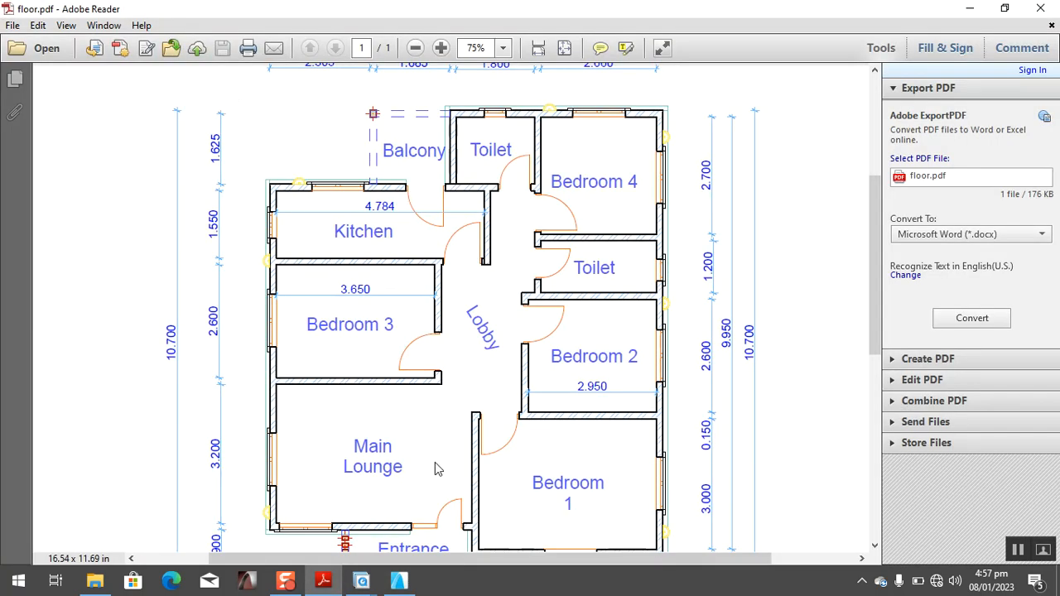
pyautogui.click(398, 581)
pyautogui.click(301, 306)
pyautogui.click(17, 324)
pyautogui.scroll(4, 368, 285)
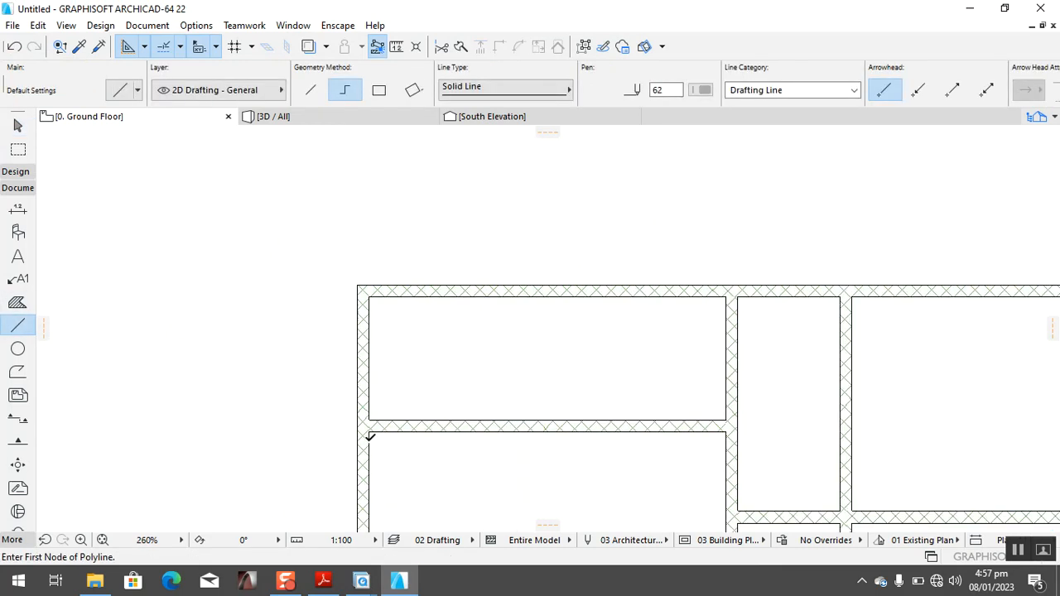
pyautogui.click(369, 420)
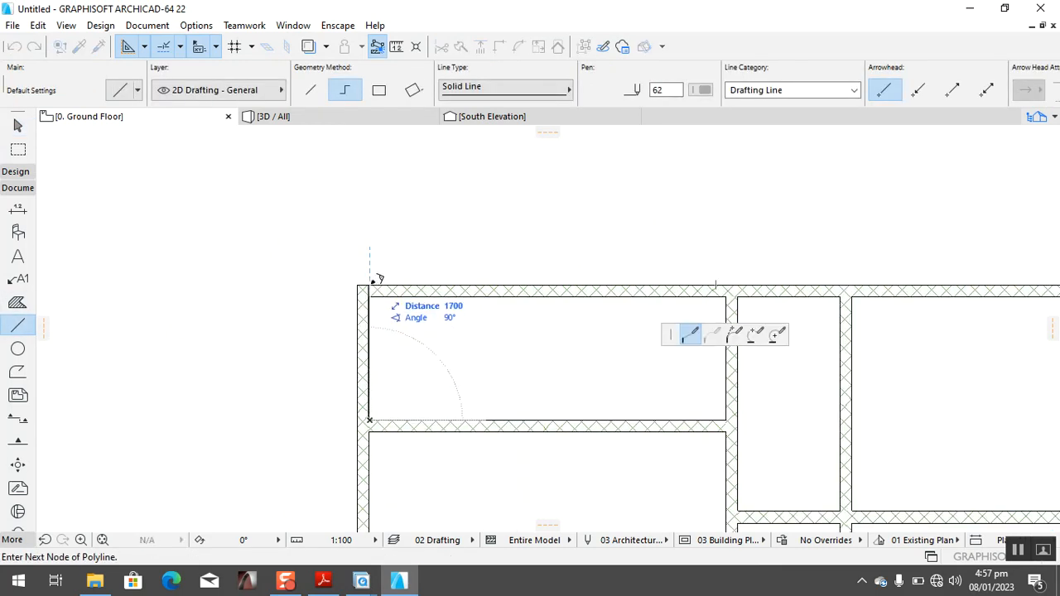
pyautogui.press('Escape')
pyautogui.press('Escape')
# Check the Bedroom 3 width in floor.pdf, and in Archicad copy the left exterior wall rightward for a 3650 mm clear width.
pyautogui.scroll(-5, 445, 362)
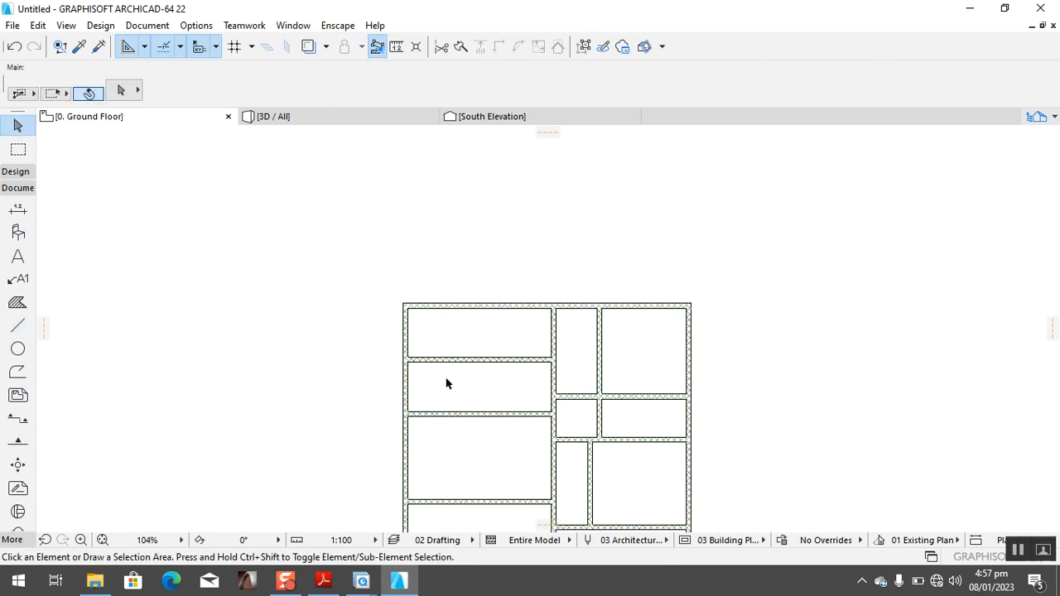
pyautogui.scroll(2, 497, 492)
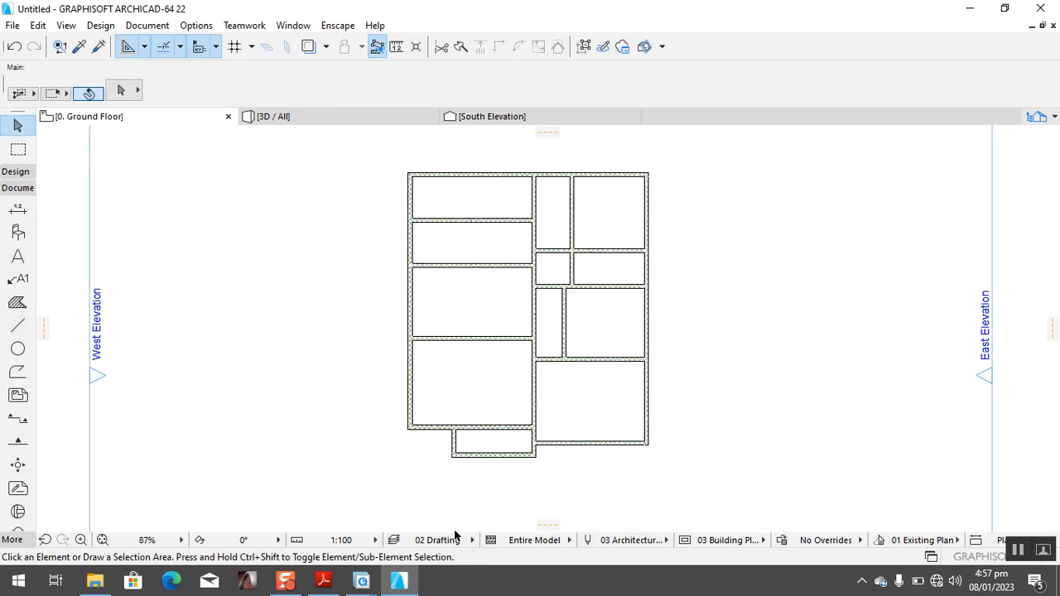
pyautogui.click(323, 581)
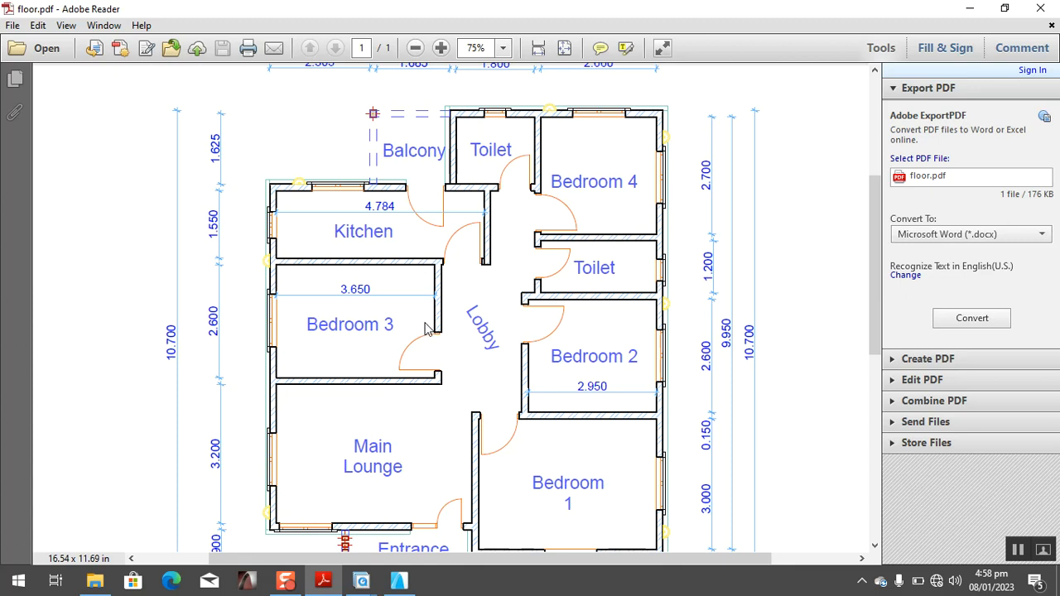
pyautogui.scroll(1, 425, 327)
pyautogui.scroll(-1, 424, 327)
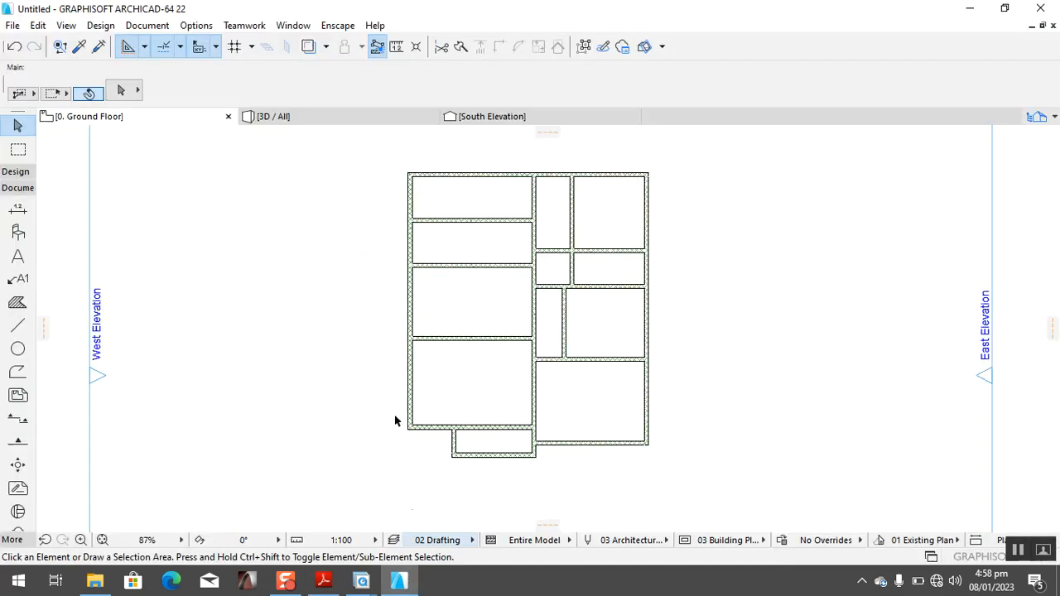
pyautogui.hotkey('alt', 'Tab')
pyautogui.click(409, 247)
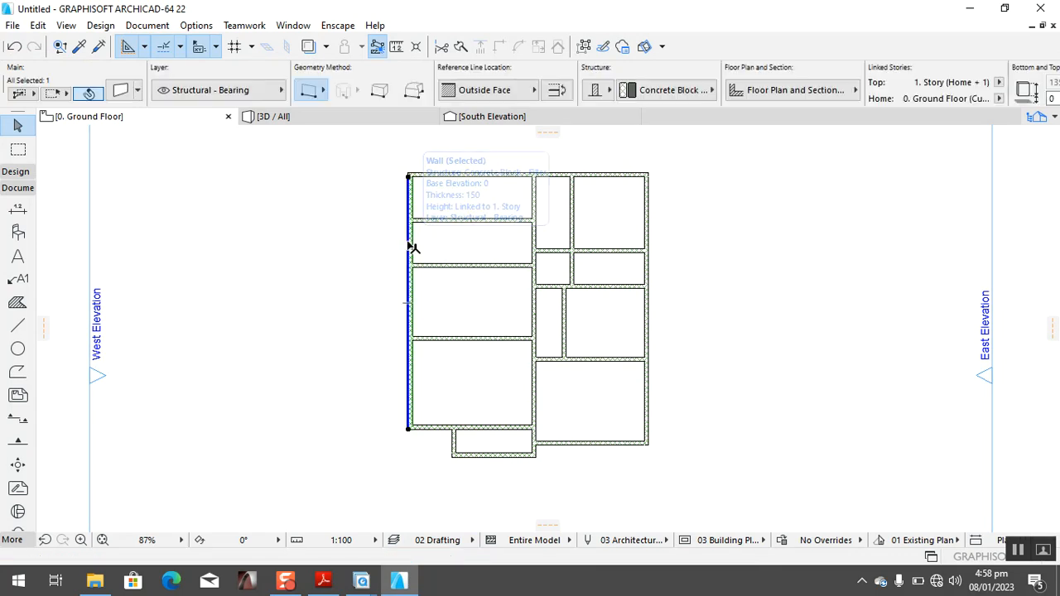
pyautogui.click(410, 243)
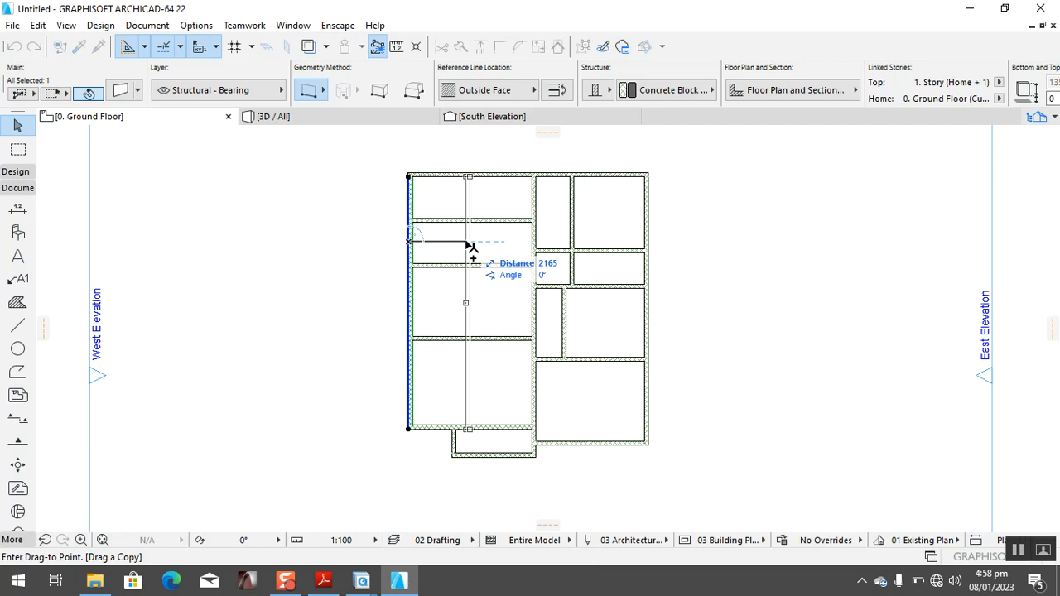
pyautogui.press('Escape')
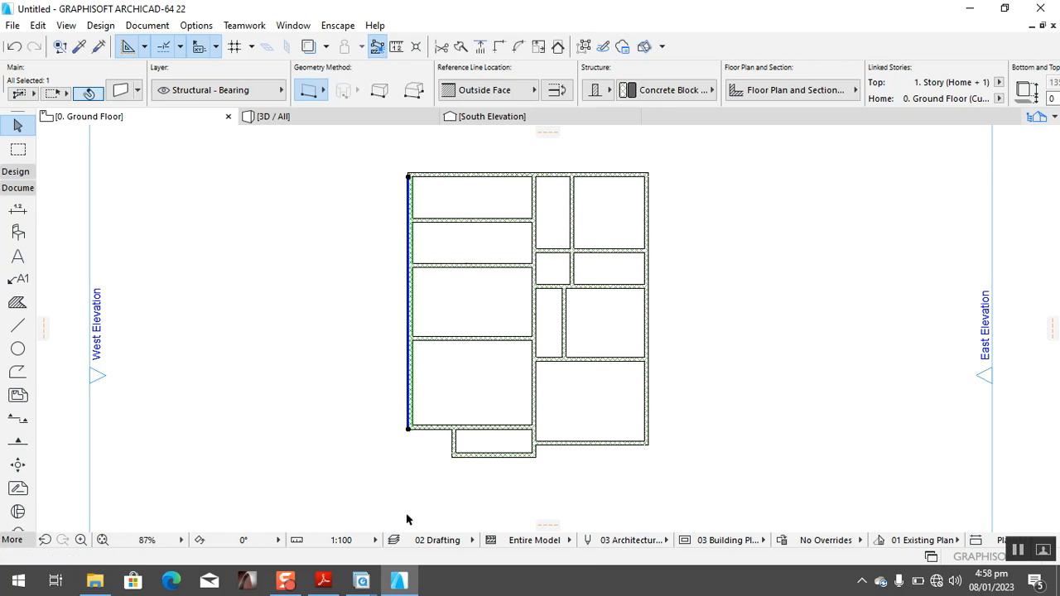
pyautogui.click(323, 580)
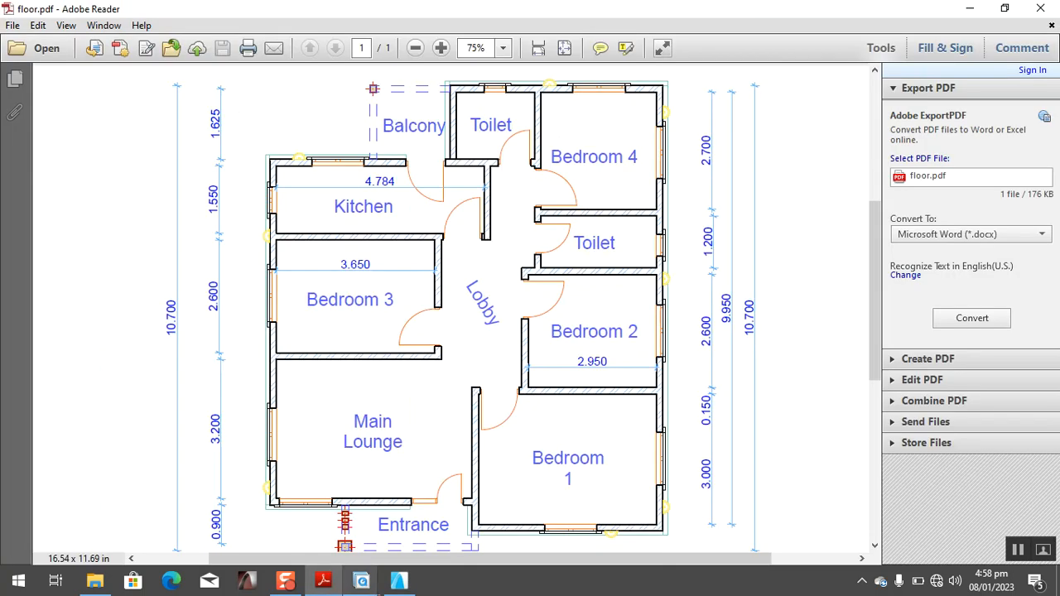
pyautogui.click(398, 580)
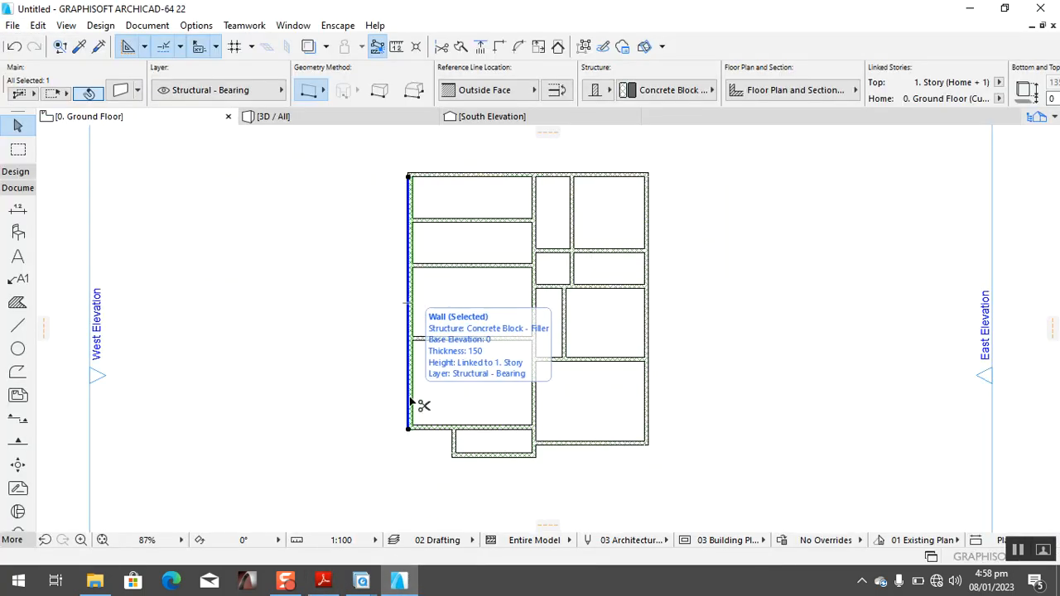
pyautogui.hotkey('ctrl', 'shift', 'd')
pyautogui.click(412, 297)
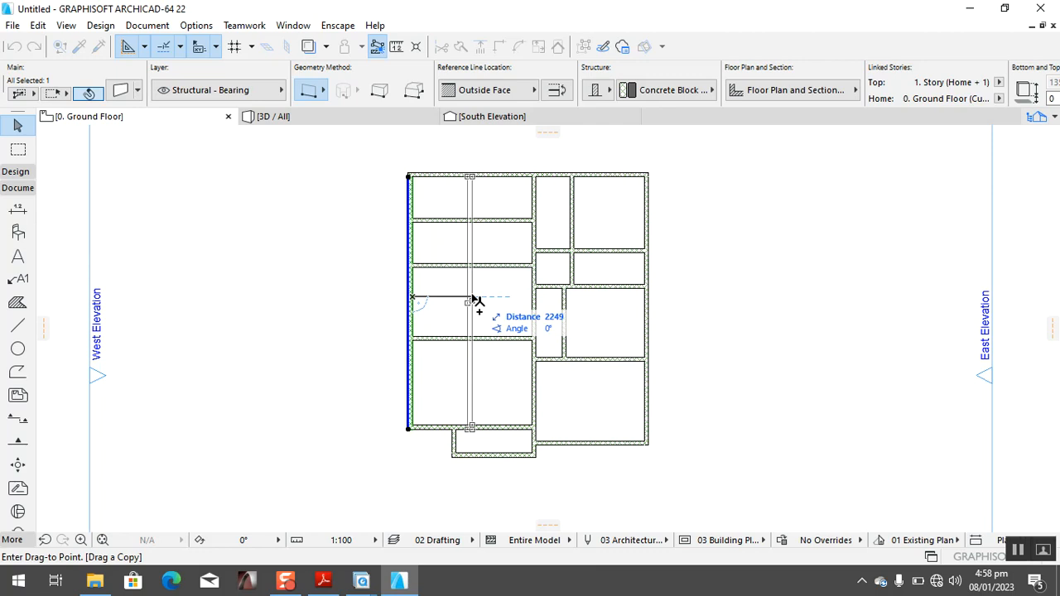
pyautogui.write('3')
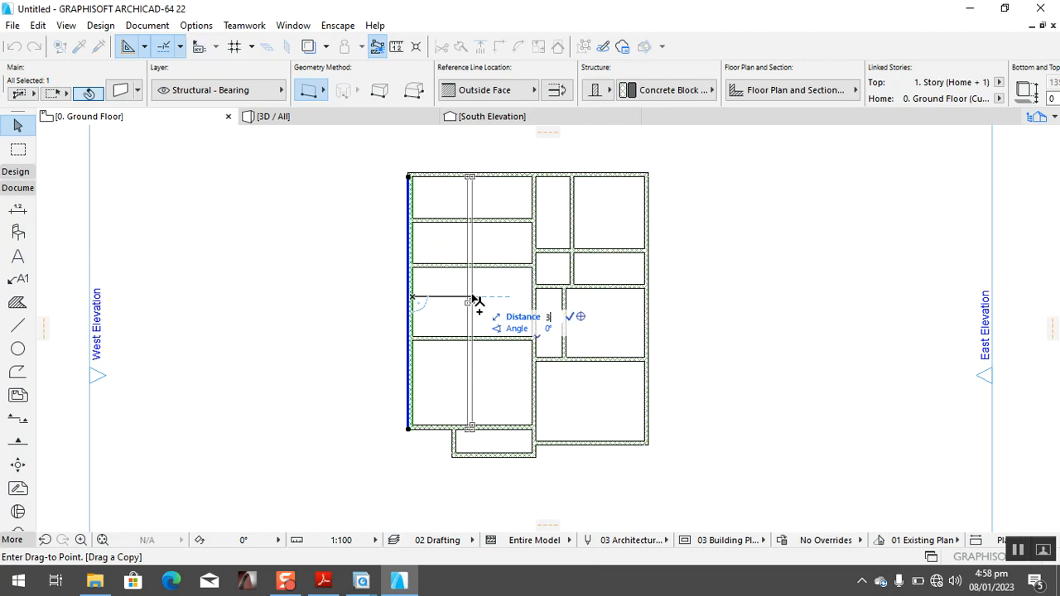
pyautogui.write('00')
pyautogui.press('Return')
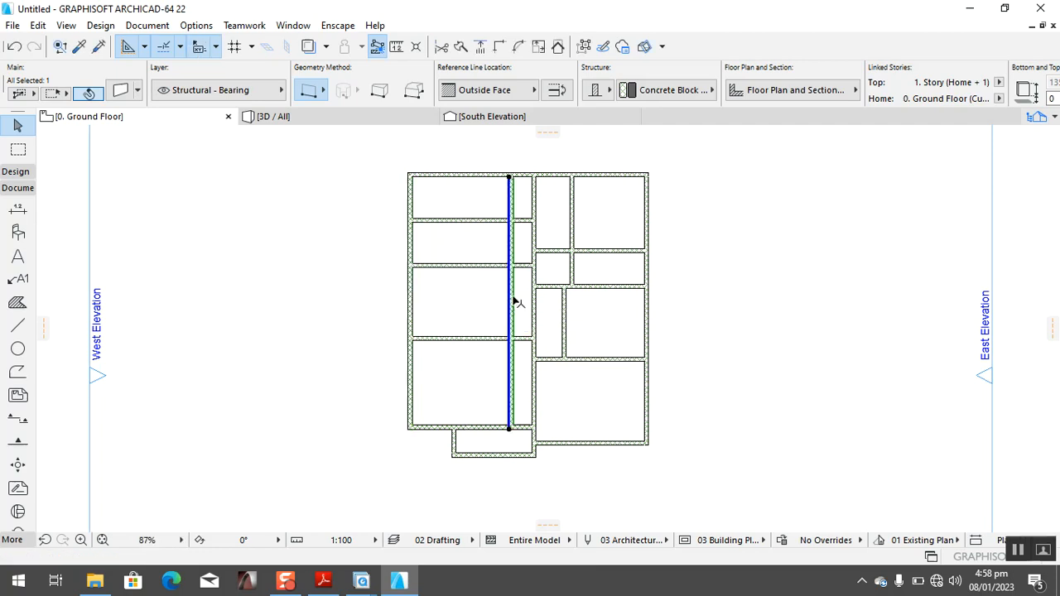
# Trim the copied vertical wall out of the Main Lounge, the Kitchen and the space above it, keeping only the Bedroom 3 portion.
pyautogui.keyDown('ctrl'); pyautogui.click(512, 387); pyautogui.keyUp('ctrl')
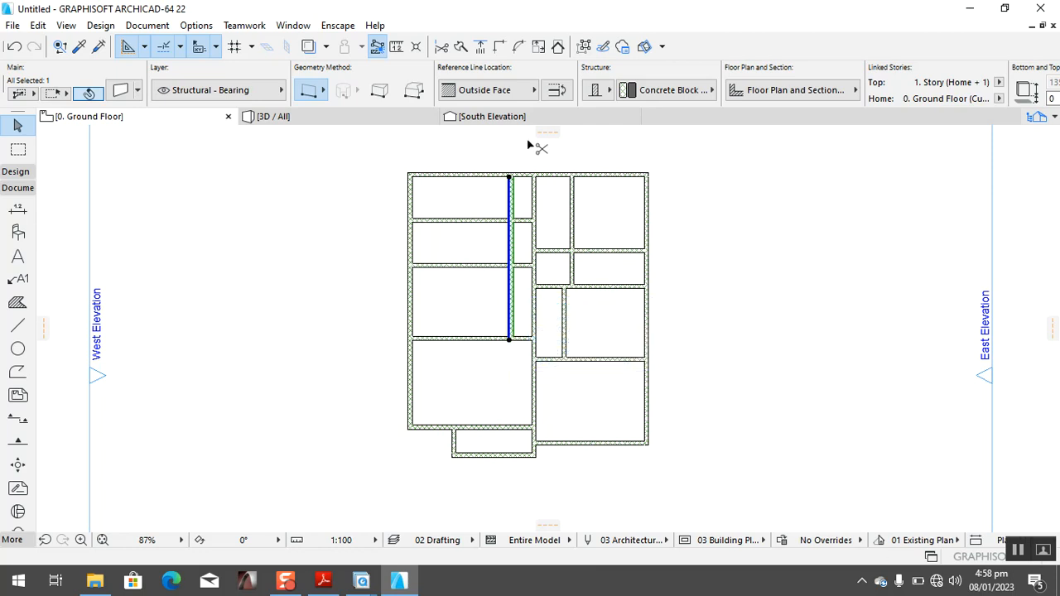
pyautogui.keyDown('ctrl'); pyautogui.click(515, 250); pyautogui.keyUp('ctrl')
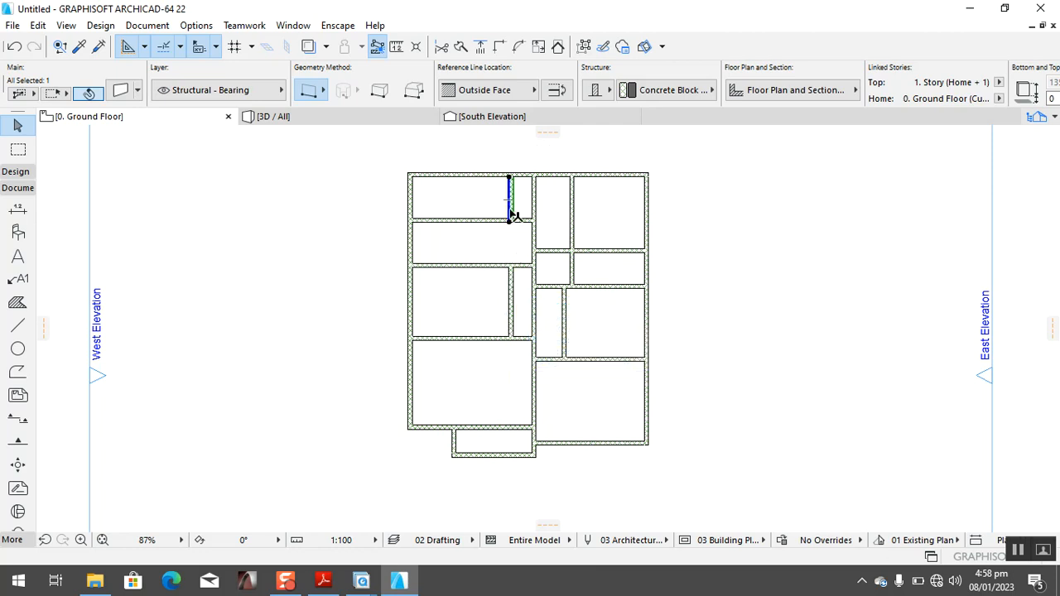
pyautogui.press('Escape')
# Measure the clear width of Bedroom 3 between its side walls with the Line tool, without keeping a line.
pyautogui.scroll(5, 394, 289)
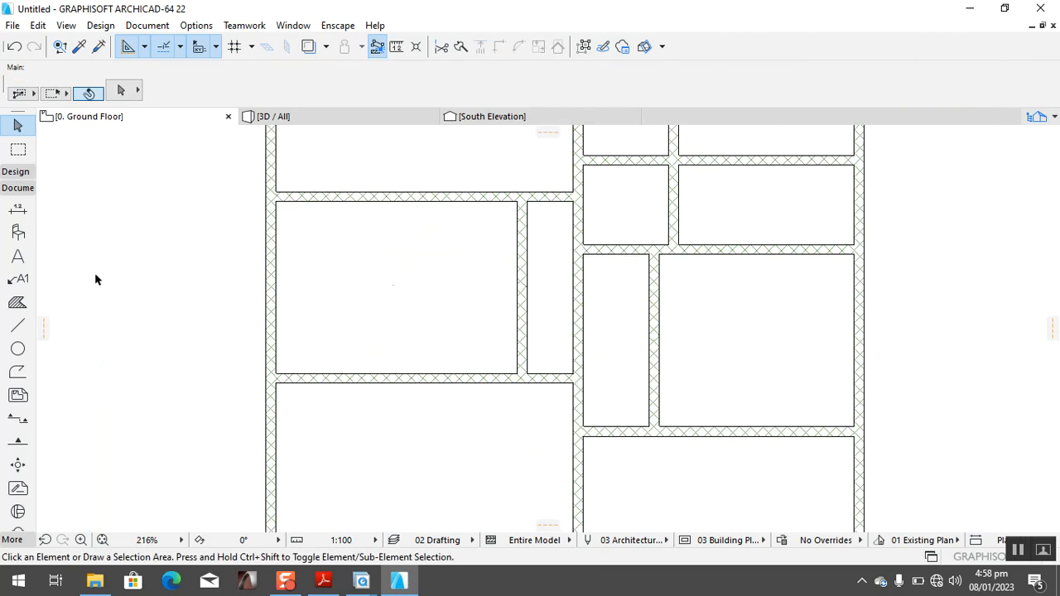
pyautogui.click(18, 324)
pyautogui.click(274, 200)
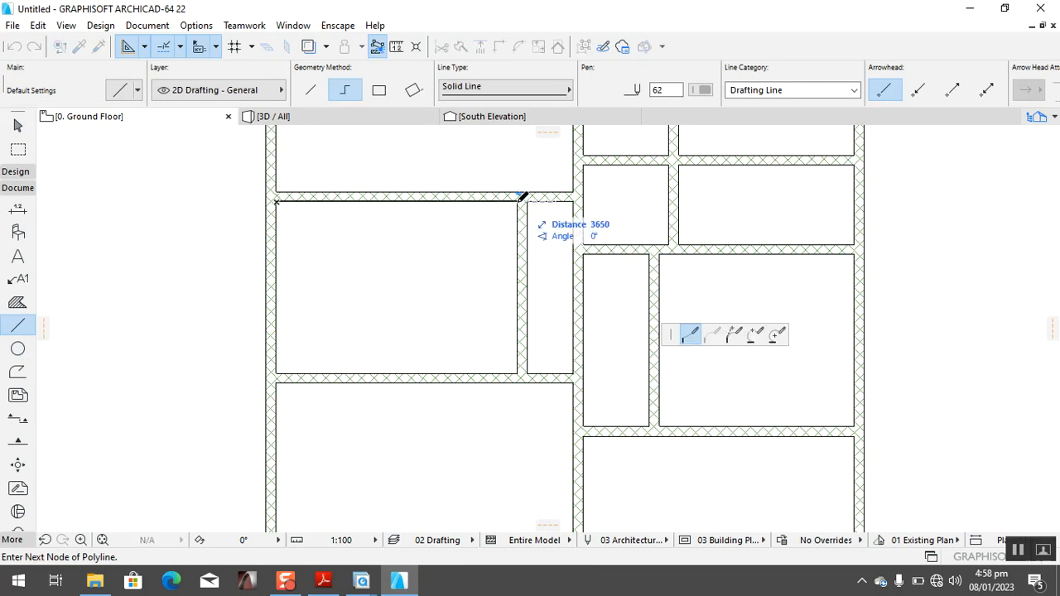
pyautogui.press('Escape')
pyautogui.press('Escape')
pyautogui.scroll(-5, 503, 284)
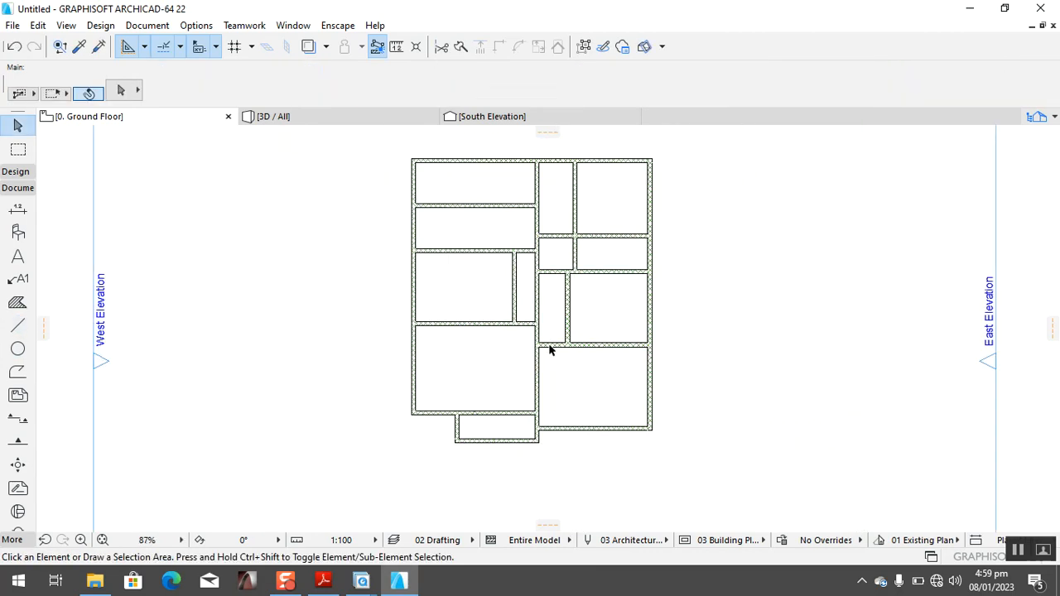
# Check the upper Toilet's width in floor.pdf, and in Archicad copy Bedroom 4's left wall 1950 mm leftward.
pyautogui.click(323, 581)
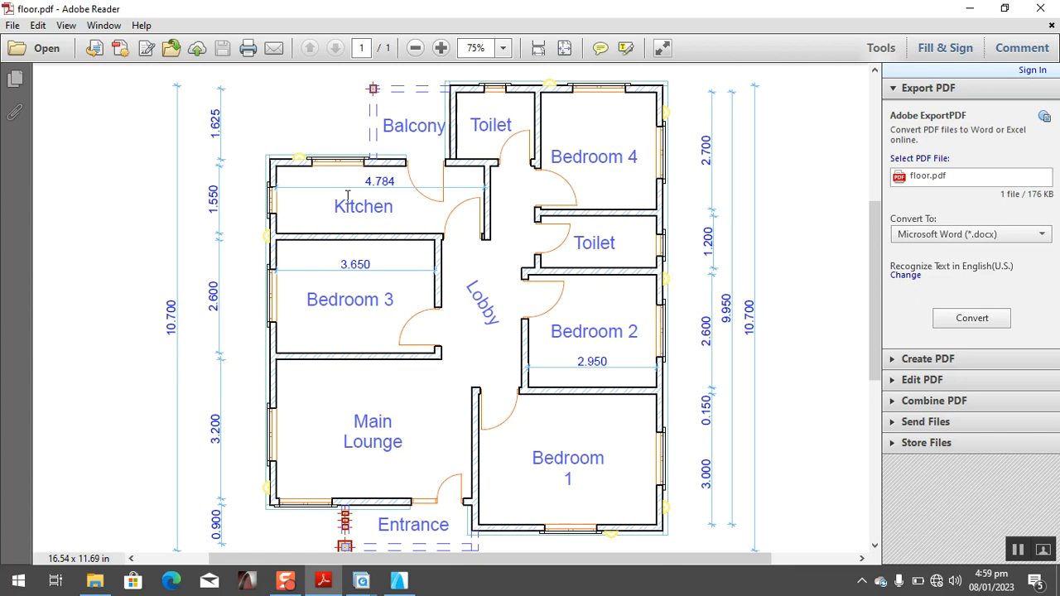
pyautogui.scroll(-2, 486, 247)
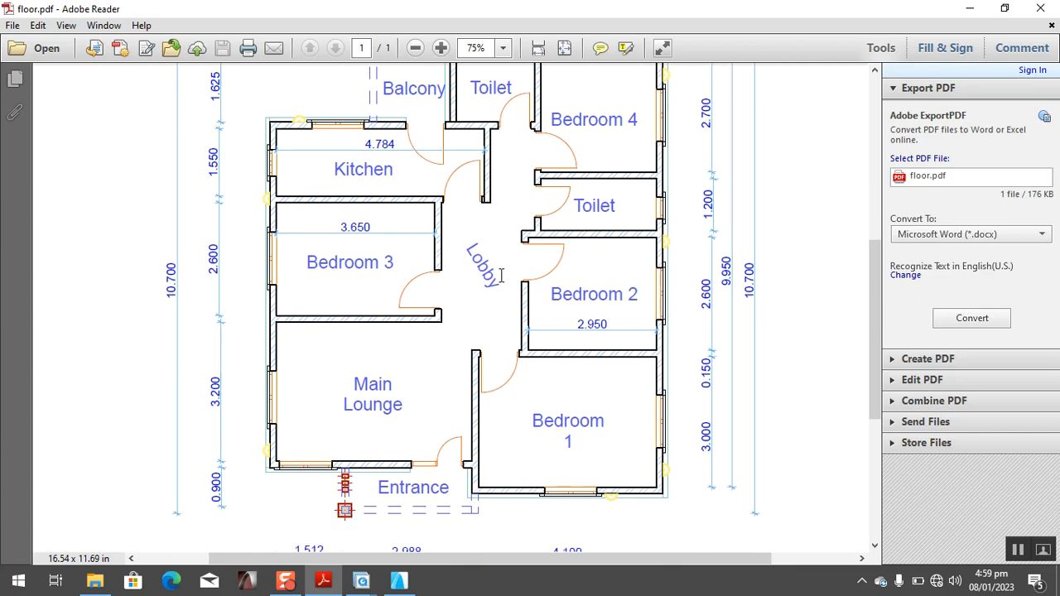
pyautogui.scroll(5, 477, 279)
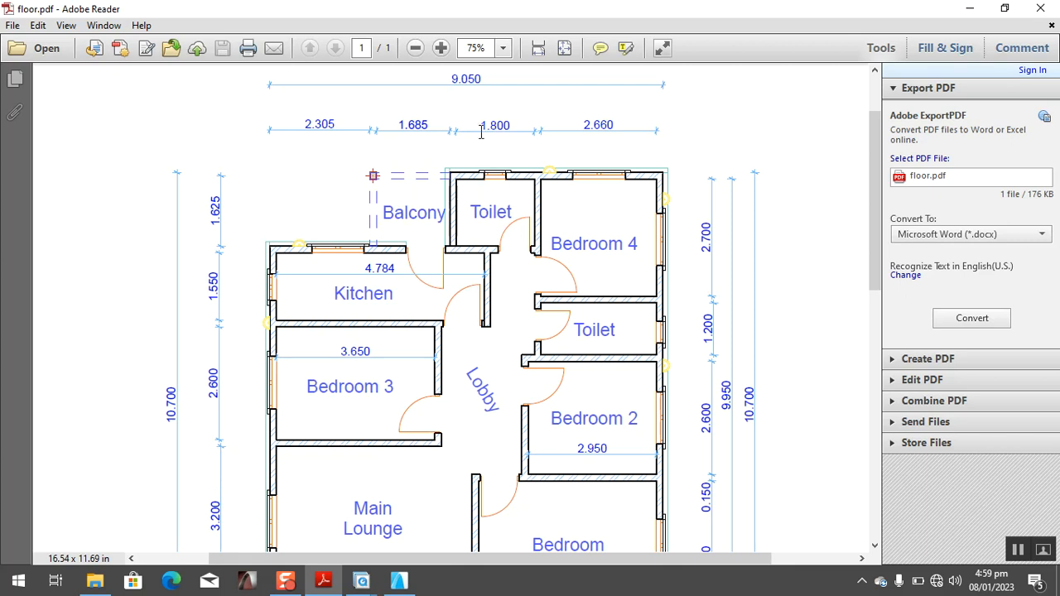
pyautogui.click(399, 581)
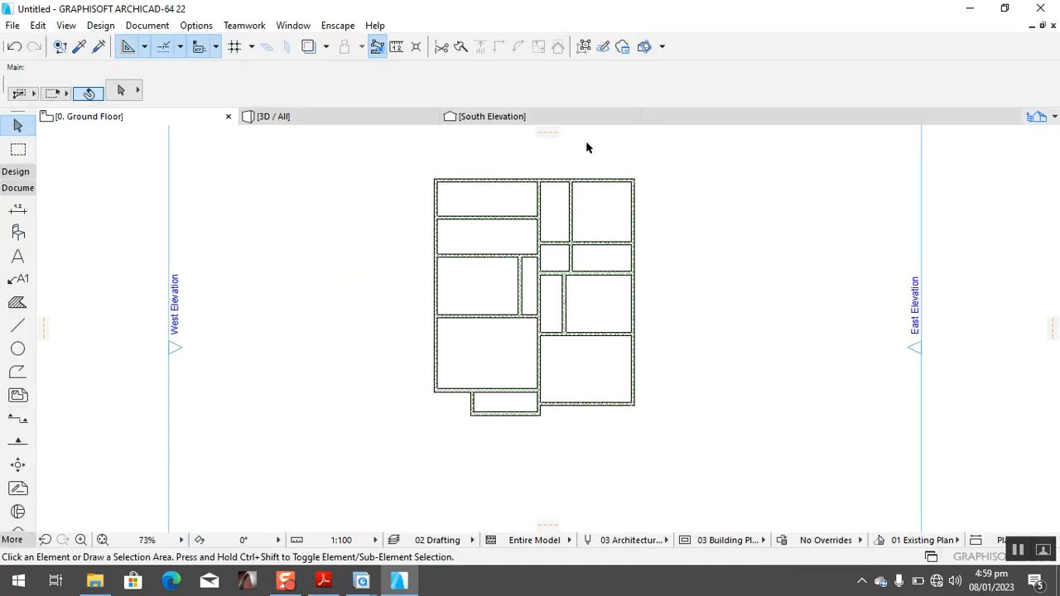
pyautogui.scroll(3, 586, 147)
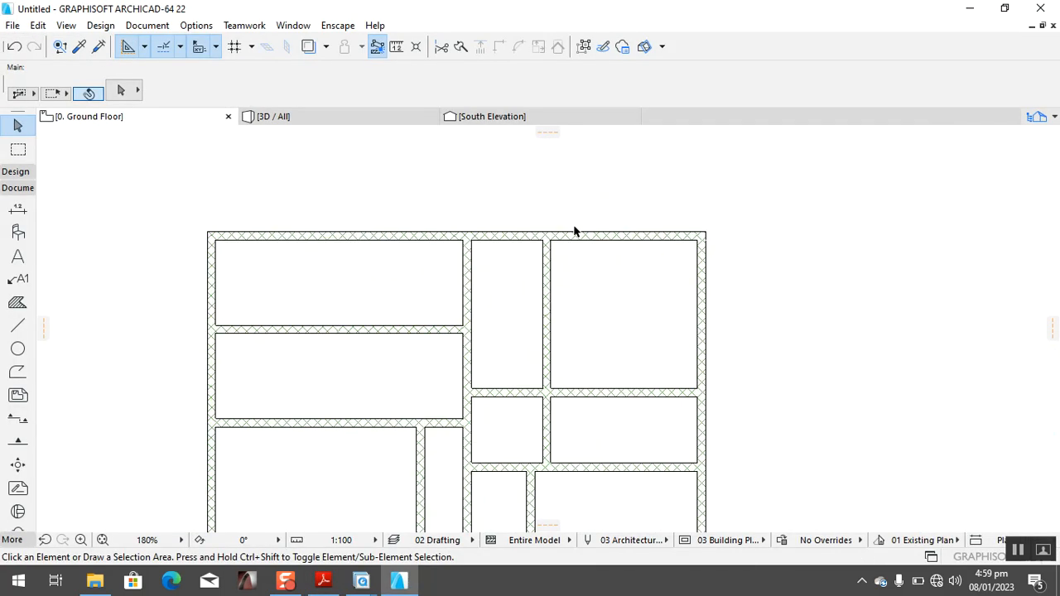
pyautogui.click(546, 286)
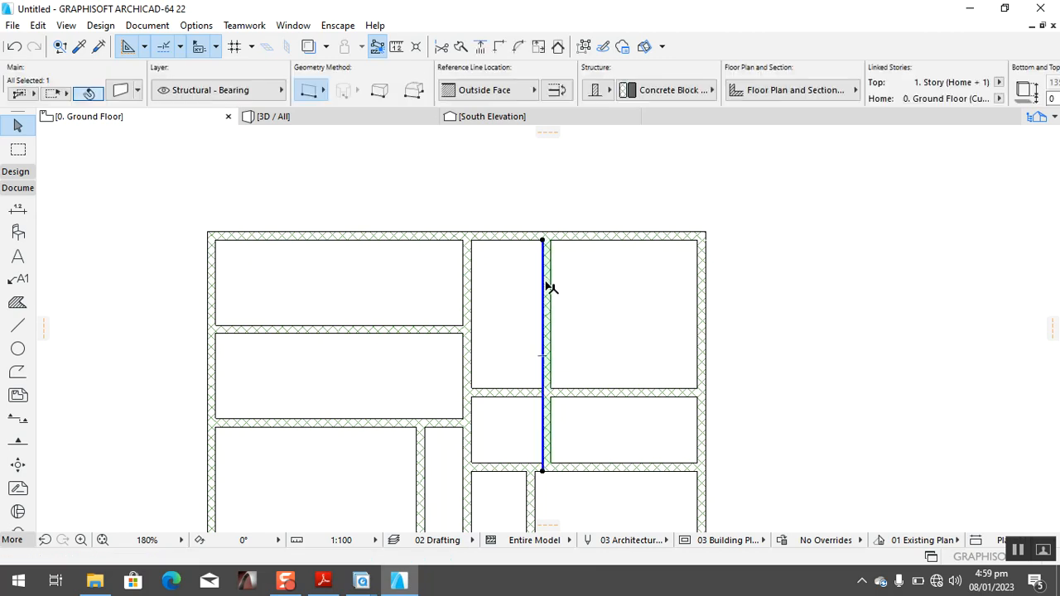
pyautogui.hotkey('ctrl', 'd')
pyautogui.click(543, 283)
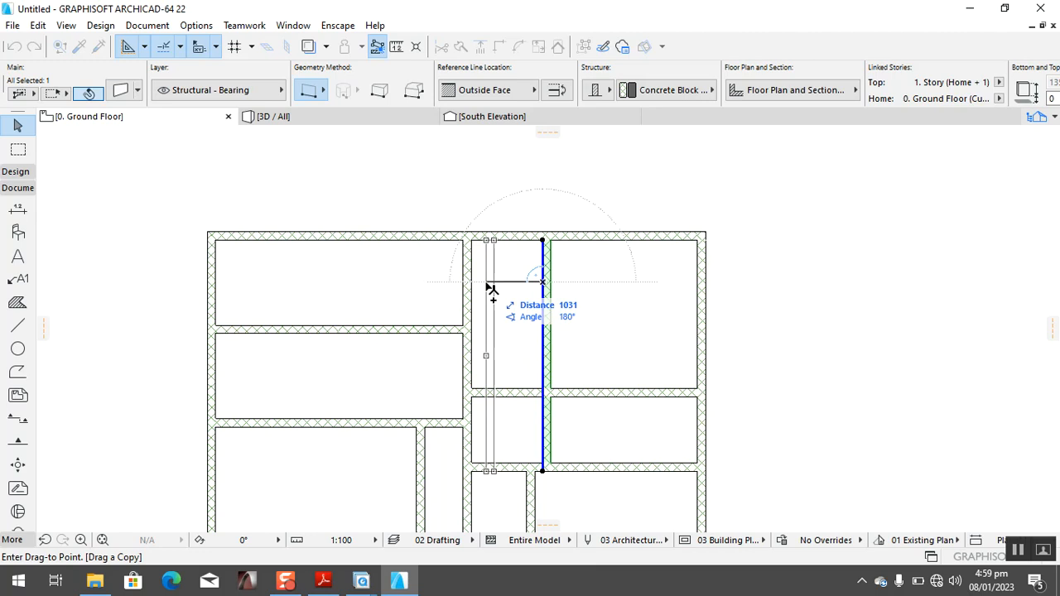
pyautogui.write('195')
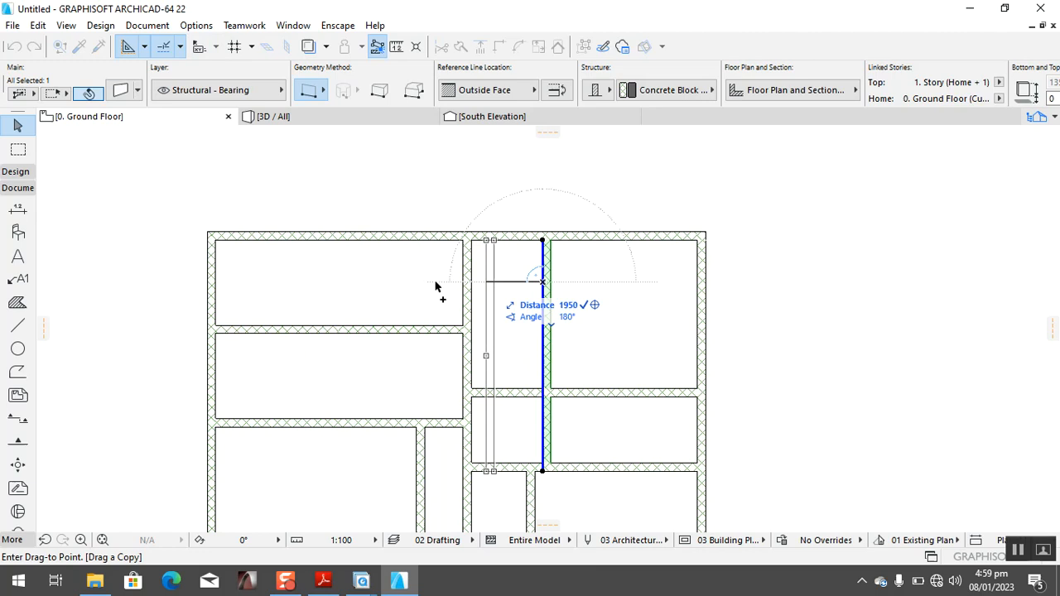
pyautogui.write('0')
pyautogui.press('Return')
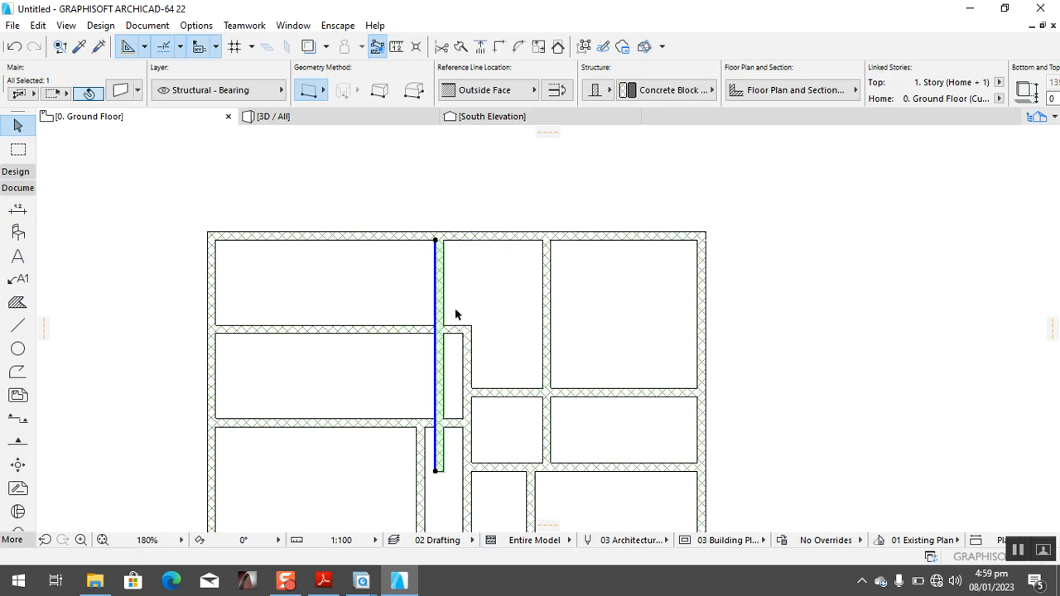
# Trim the copied wall out of the Kitchen and delete the leftover stub beside Bedroom 3, keeping only the portion above the Kitchen.
pyautogui.keyDown('ctrl'); pyautogui.click(445, 390); pyautogui.keyUp('ctrl')
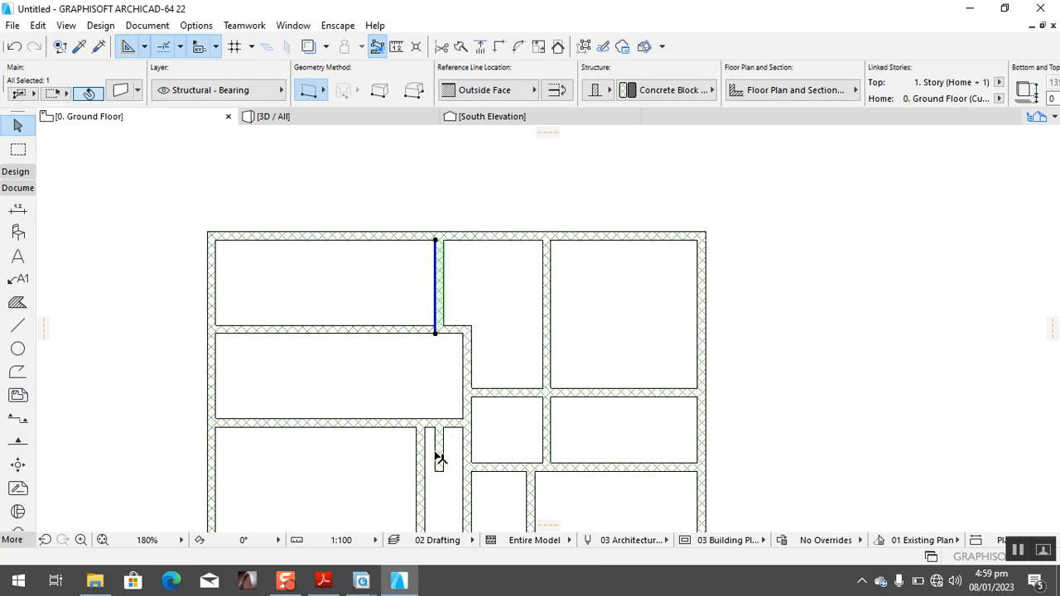
pyautogui.click(440, 458)
pyautogui.click(377, 448)
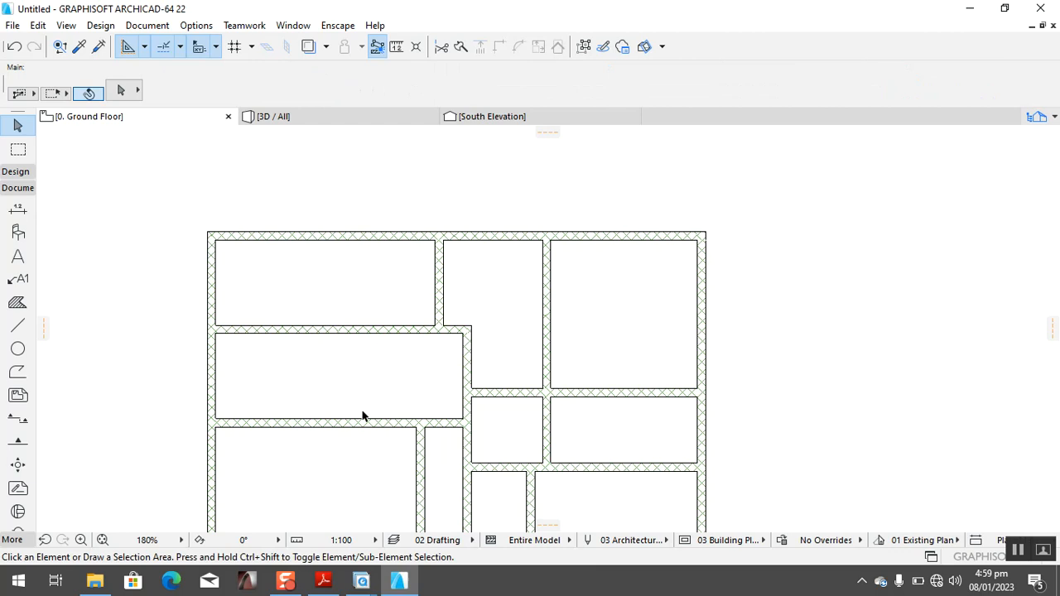
pyautogui.scroll(-4, 398, 317)
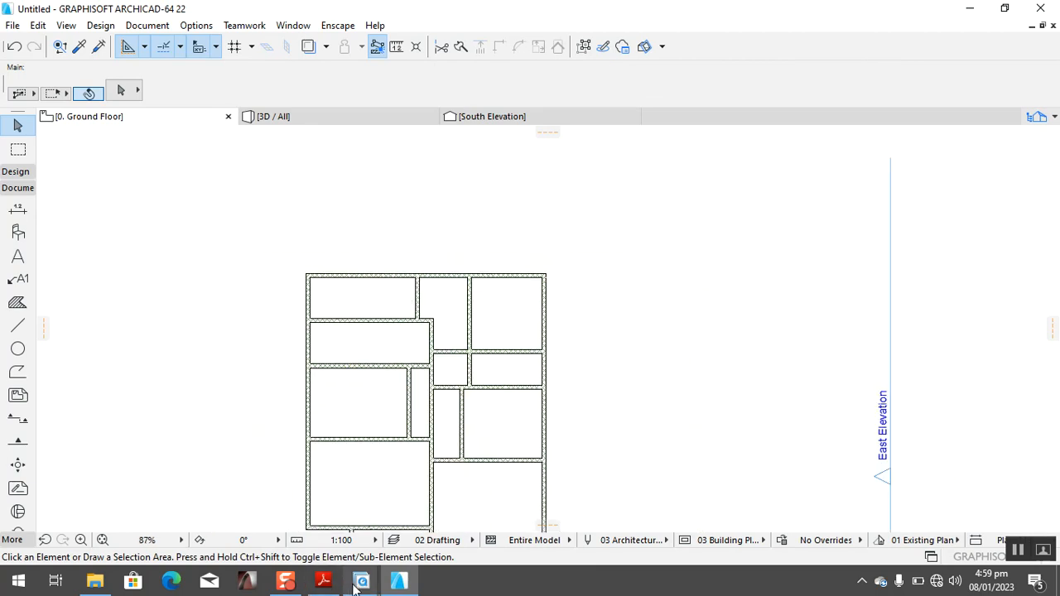
# Following floor.pdf, in Archicad copy the short vertical wall above the Kitchen 1835 mm leftward and trim the outer walls beyond the copy.
pyautogui.click(323, 581)
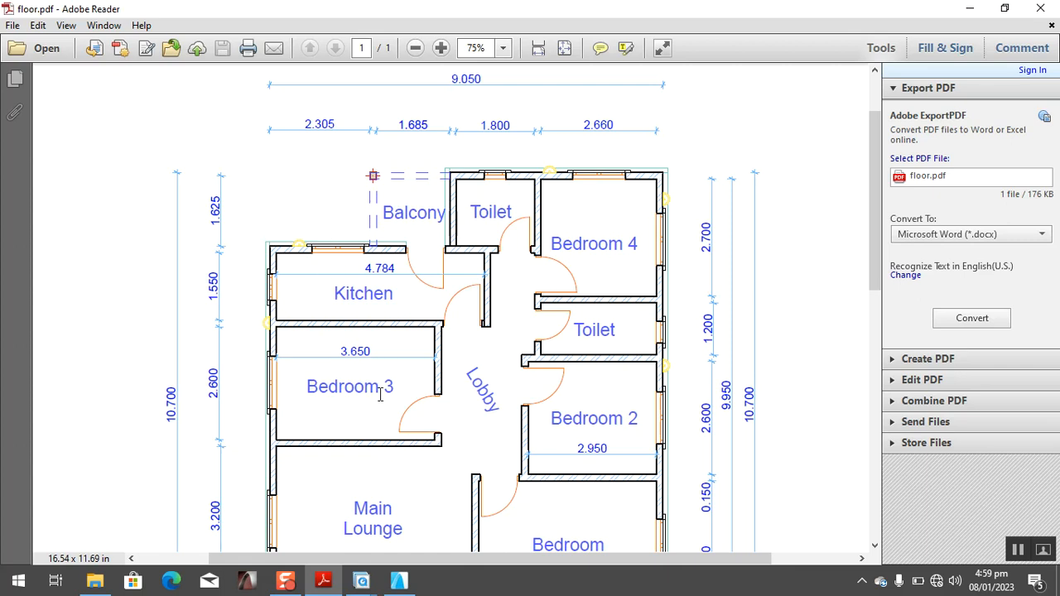
pyautogui.moveTo(399, 579)
pyautogui.click(398, 580)
pyautogui.scroll(3, 410, 293)
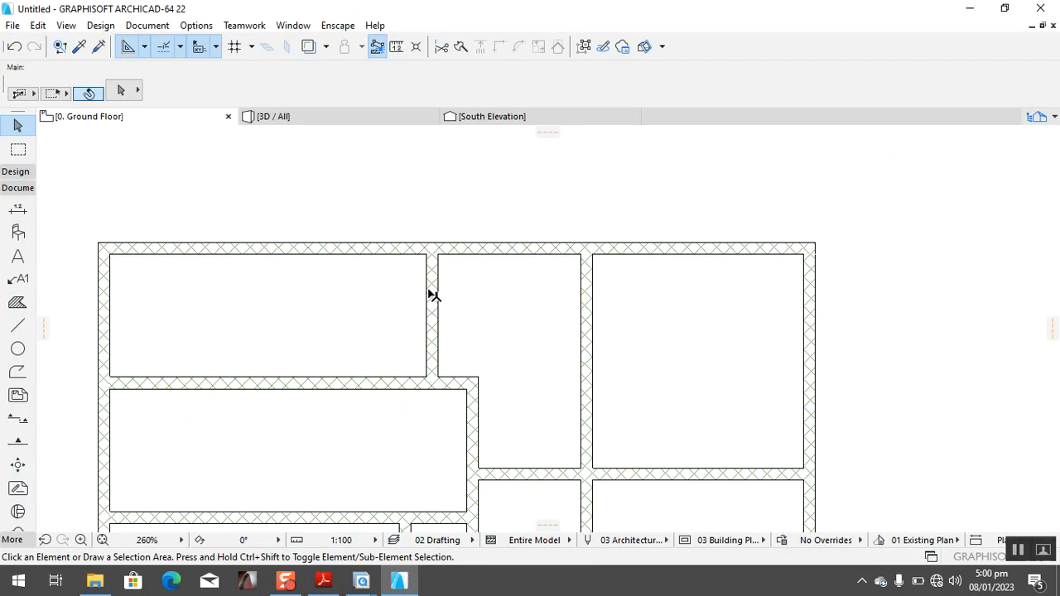
pyautogui.click(428, 294)
pyautogui.hotkey('ctrl', 'd')
pyautogui.press('ctrl')
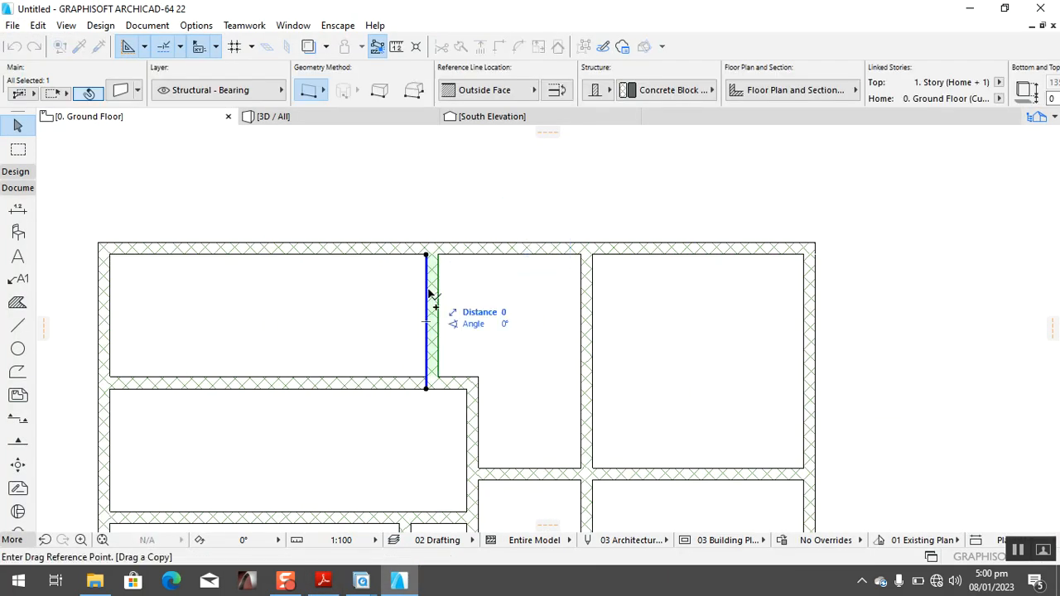
pyautogui.click(425, 289)
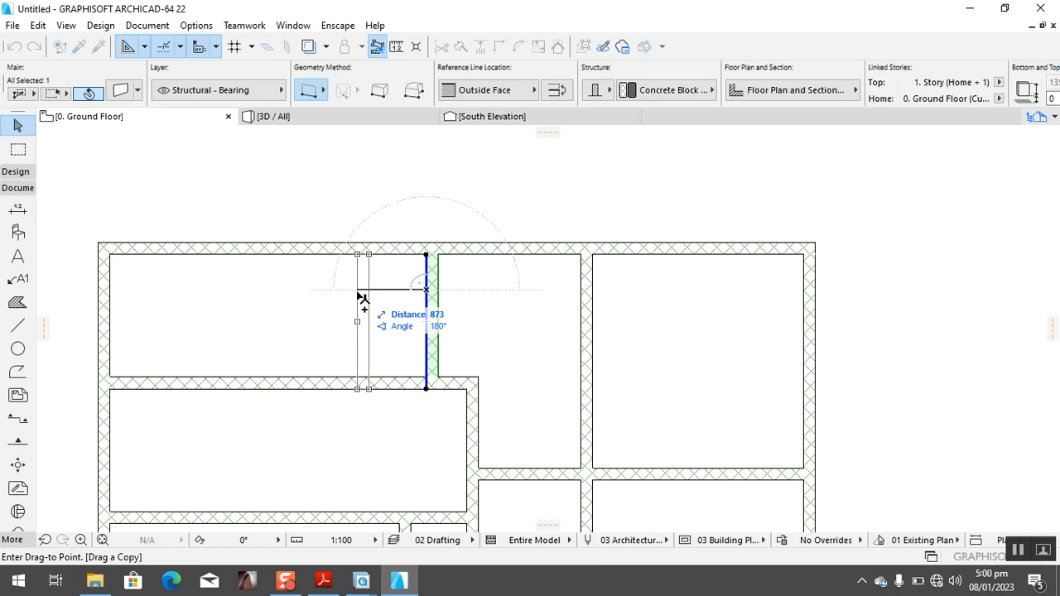
pyautogui.write('18')
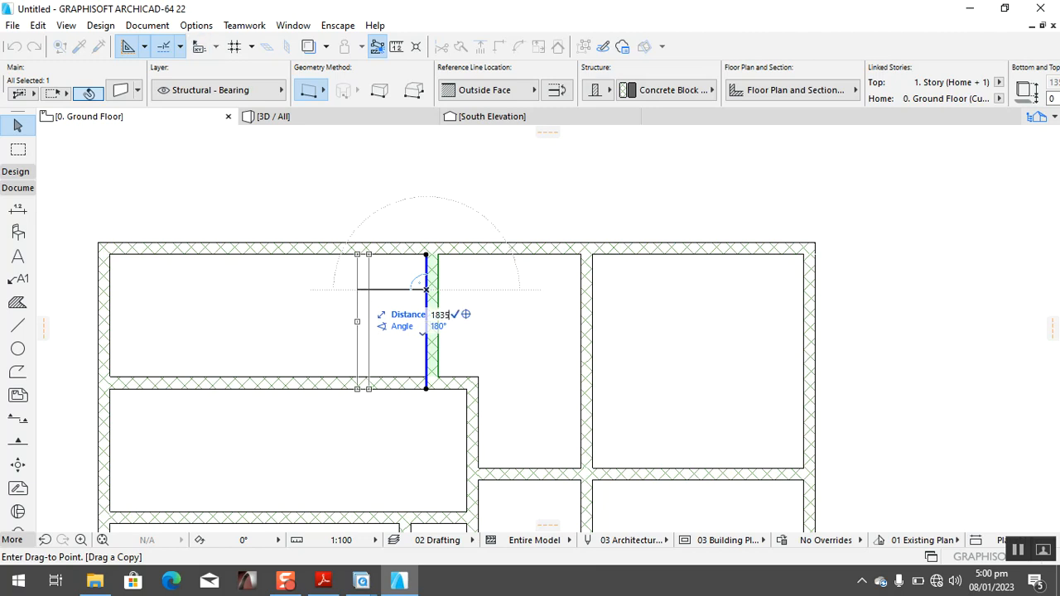
pyautogui.write('35')
pyautogui.press('Return')
pyautogui.scroll(-3, 284, 293)
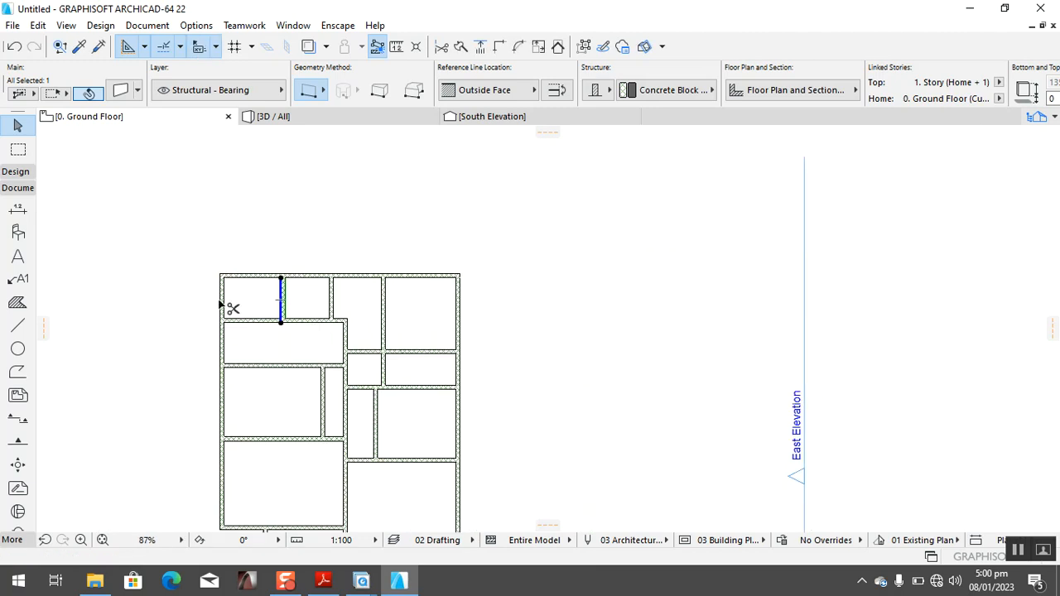
pyautogui.scroll(5, 263, 336)
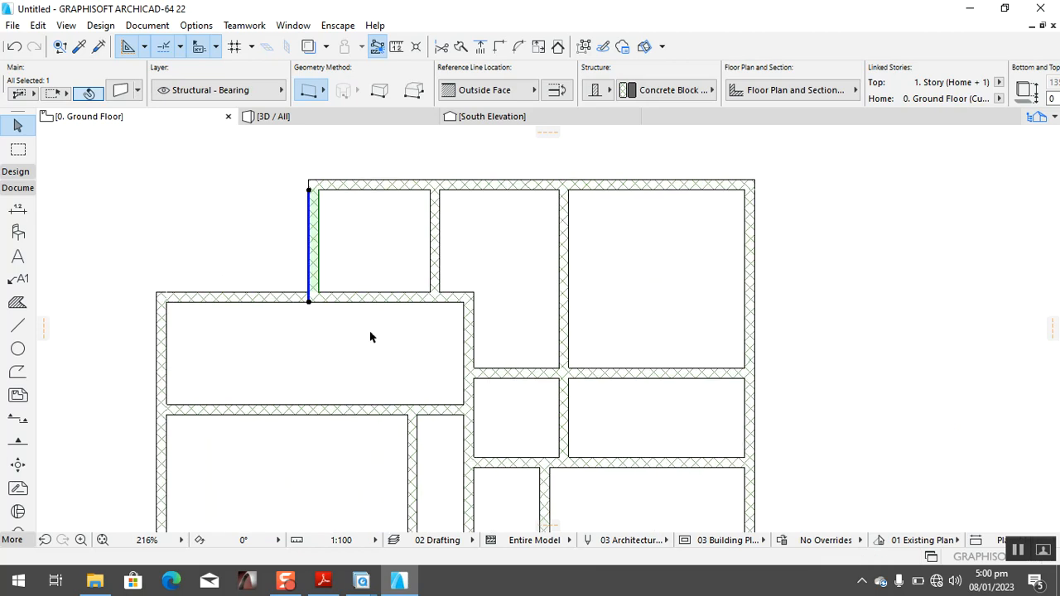
# Check the Lobby layout in floor.pdf, and in Archicad trim the central vertical wall between the Kitchen and the Main Lounge.
pyautogui.click(323, 580)
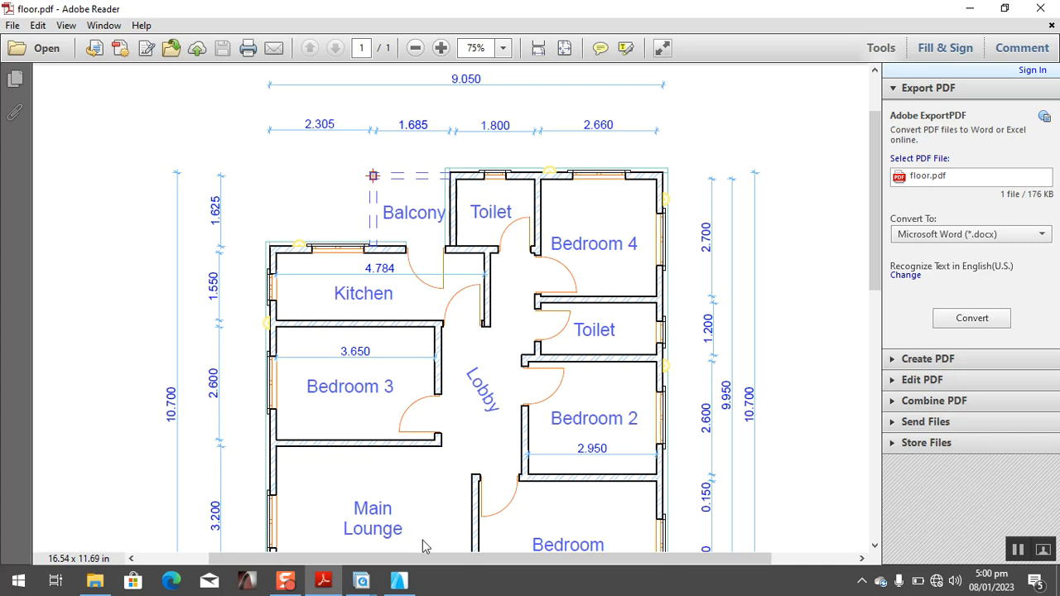
pyautogui.click(398, 579)
pyautogui.scroll(-5, 538, 315)
pyautogui.scroll(4, 514, 472)
pyautogui.scroll(-2, 502, 308)
pyautogui.keyDown('ctrl'); pyautogui.click(481, 286); pyautogui.keyUp('ctrl')
pyautogui.keyDown('ctrl'); pyautogui.click(479, 226); pyautogui.keyUp('ctrl')
# Trim the horizontal wall above Bedroom 2 back to the bedroom's left wall and delete the leftover piece in the Lobby.
pyautogui.click(490, 247)
pyautogui.click(491, 247)
pyautogui.press('Escape')
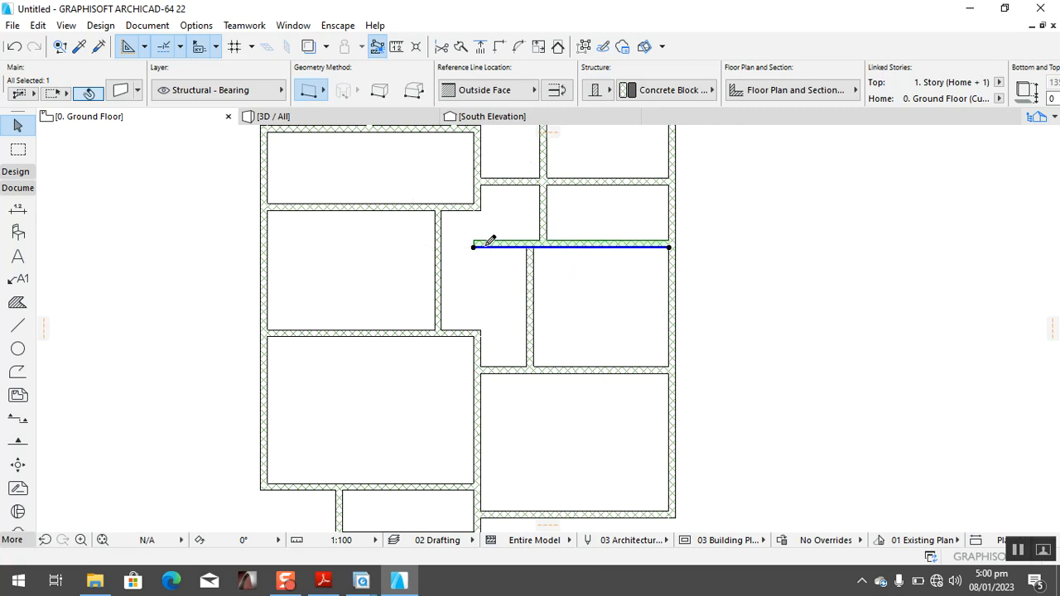
pyautogui.keyDown('ctrl'); pyautogui.click(488, 247); pyautogui.keyUp('ctrl')
pyautogui.click(479, 244)
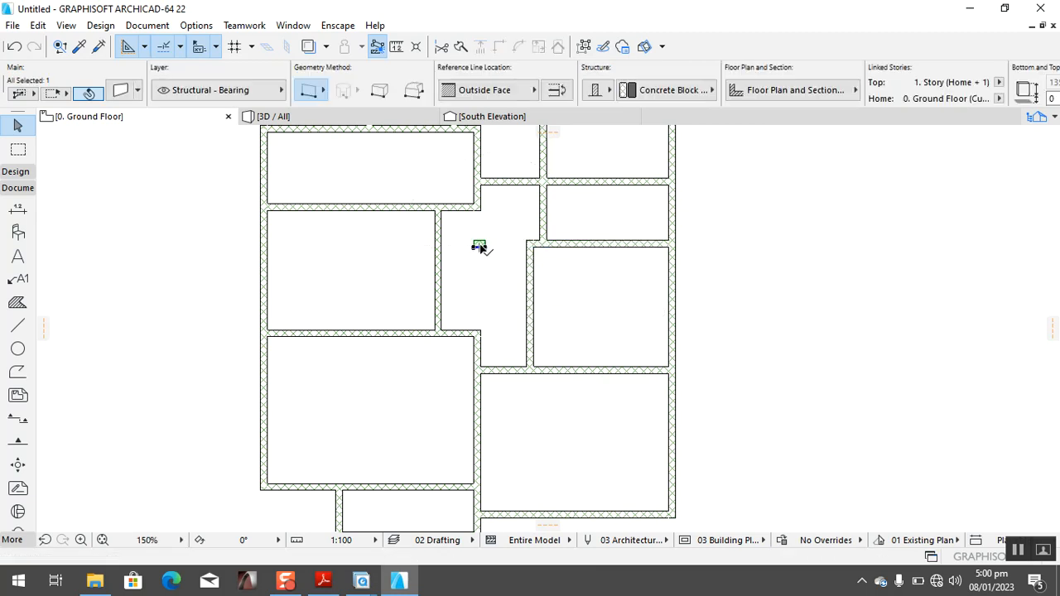
pyautogui.click(479, 244)
pyautogui.press('Escape')
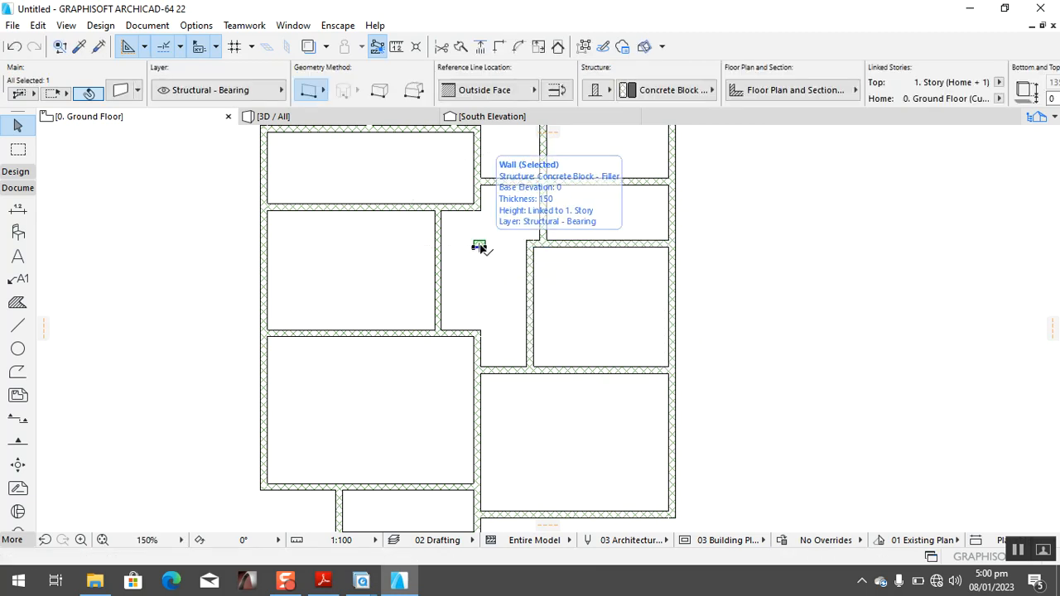
pyautogui.press('Escape')
# Copy Bedroom 4's left wall 1350 mm leftward to the right edge of the Kitchen.
pyautogui.scroll(-3, 481, 247)
pyautogui.scroll(5, 505, 195)
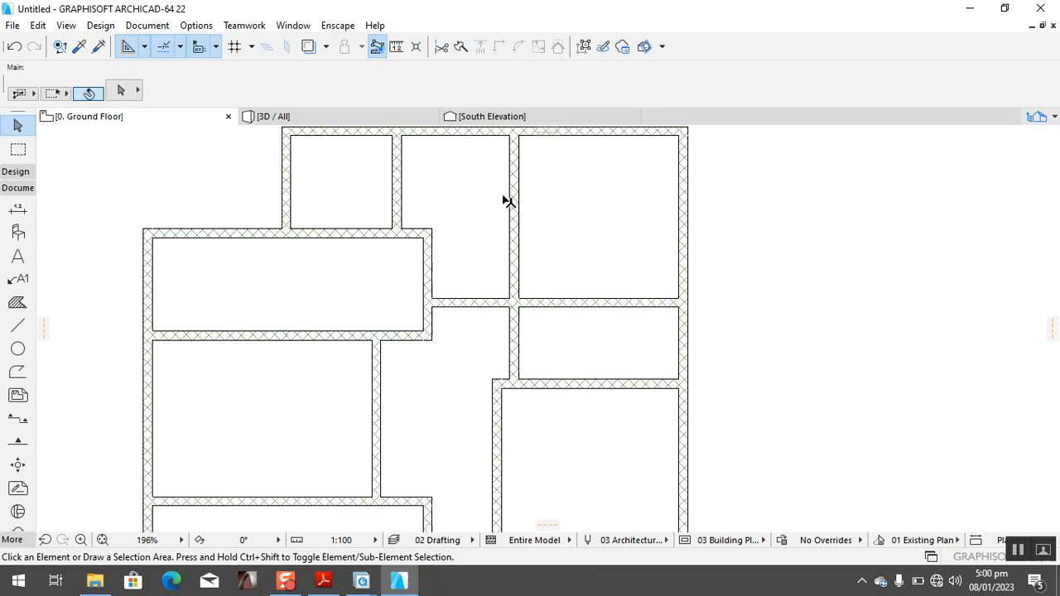
pyautogui.click(512, 244)
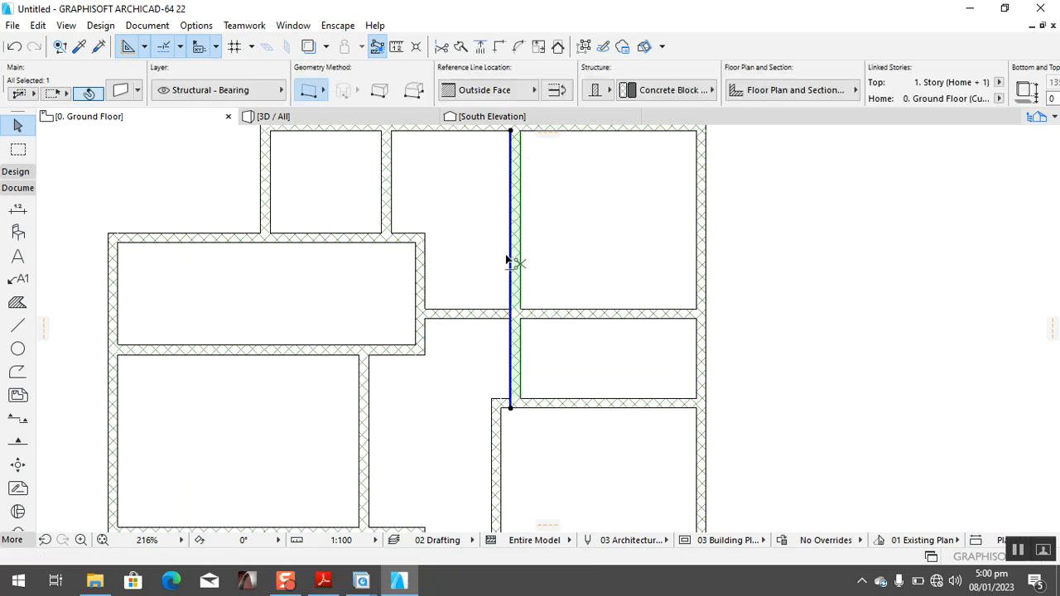
pyautogui.hotkey('ctrl', 'shift', 'd')
pyautogui.click(511, 262)
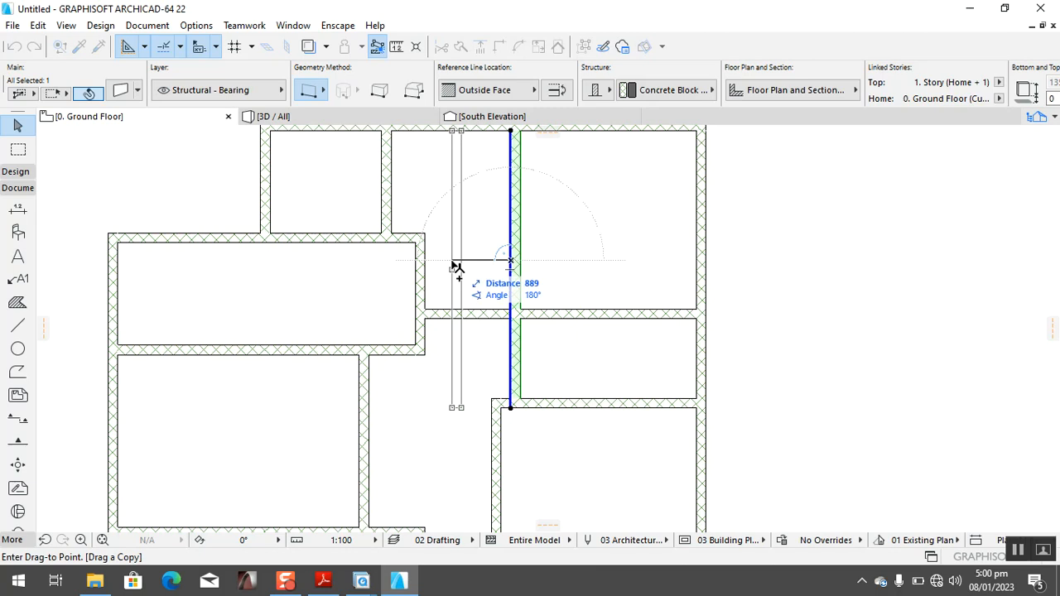
pyautogui.write('1')
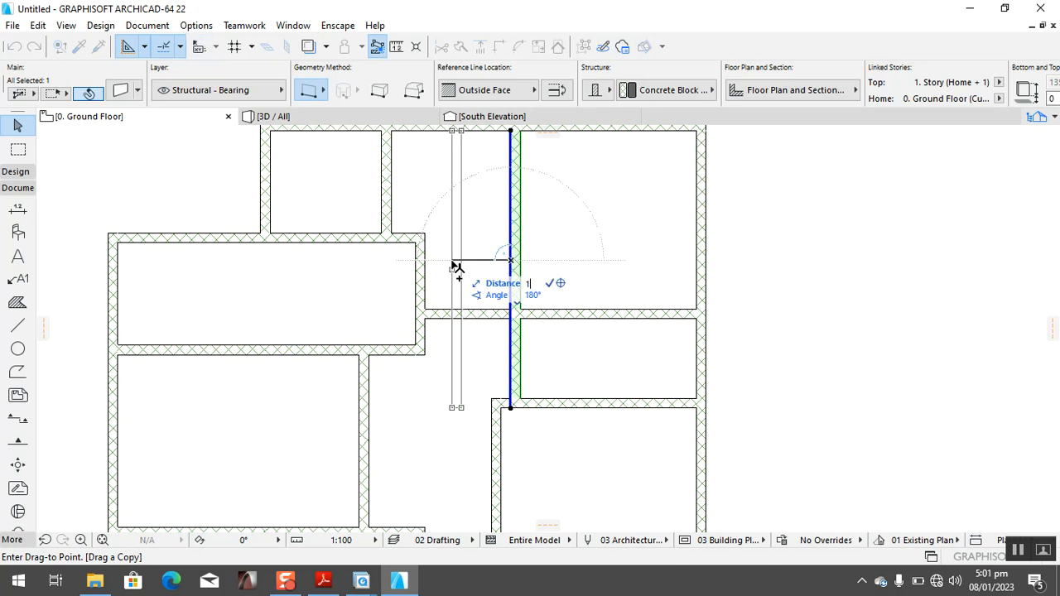
pyautogui.write('350')
pyautogui.press('Return')
pyautogui.scroll(-3, 425, 263)
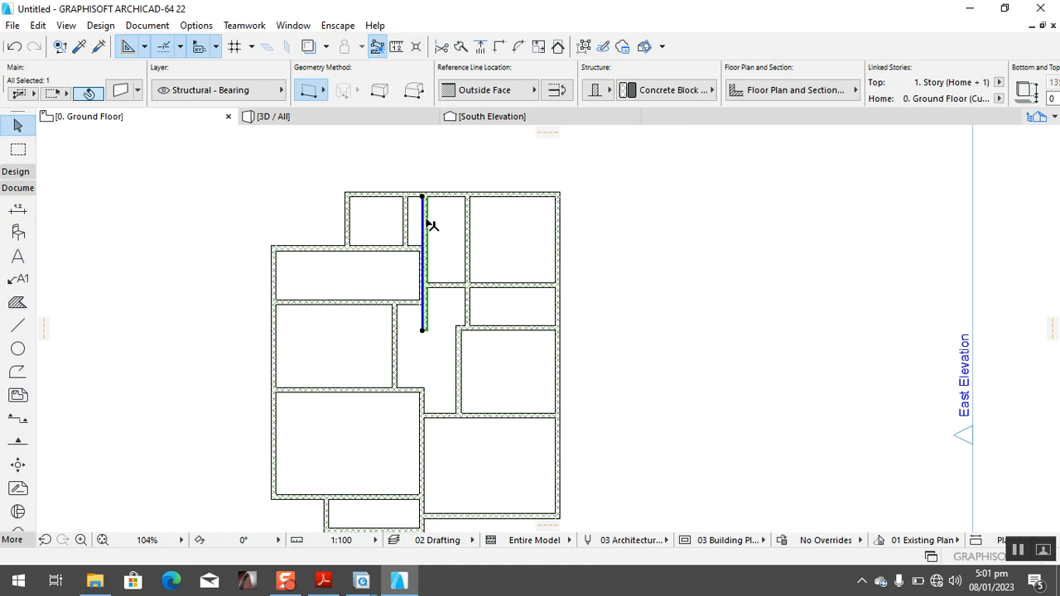
pyautogui.scroll(2, 431, 226)
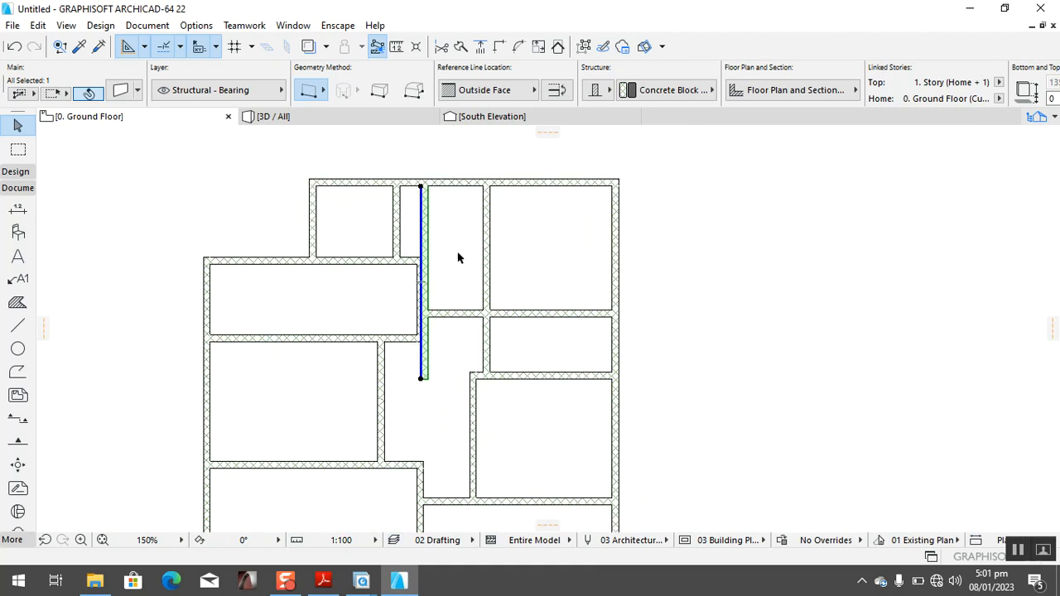
pyautogui.click(428, 421)
# Recheck the upper Toilet in floor.pdf, and in Archicad copy the building's top outer wall 1775 mm downward.
pyautogui.click(323, 580)
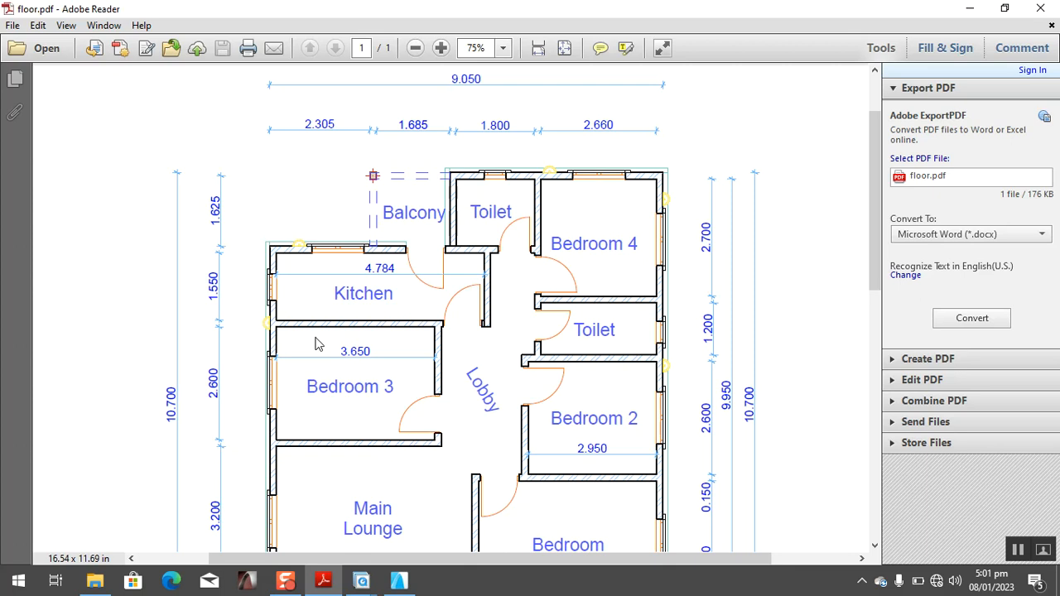
pyautogui.click(399, 581)
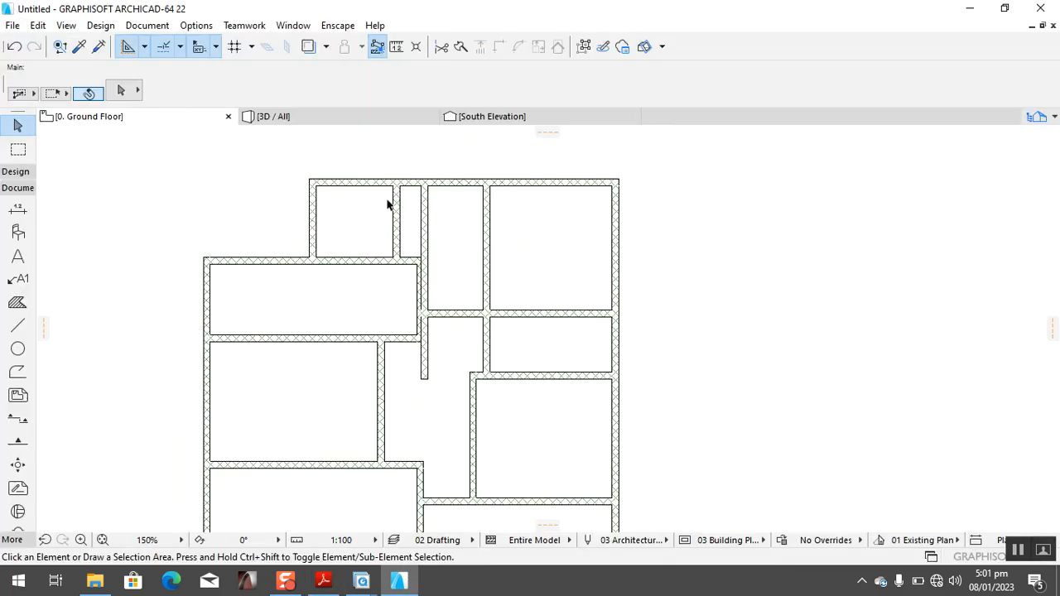
pyautogui.click(450, 182)
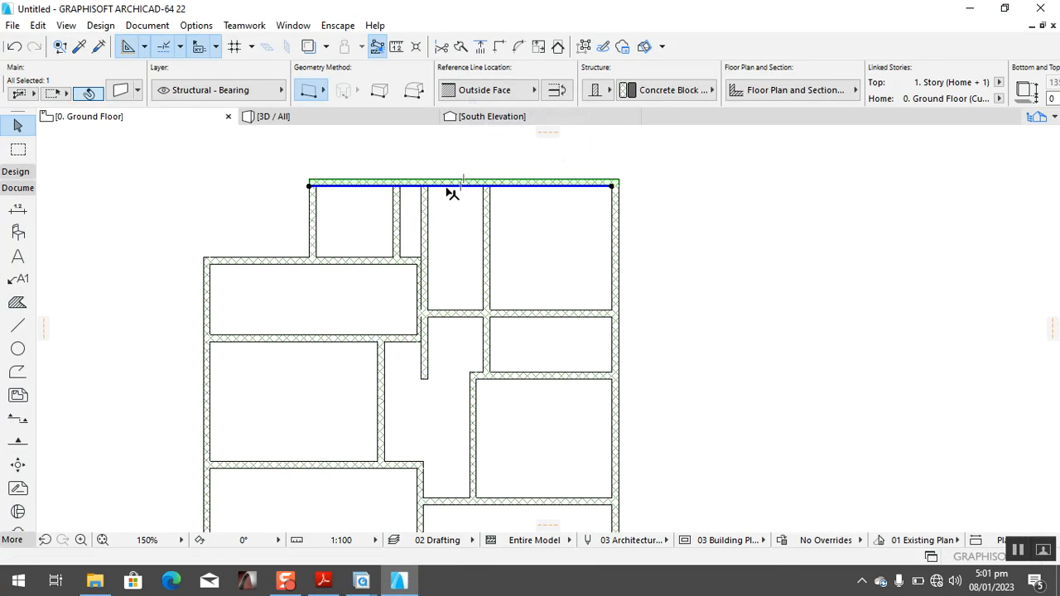
pyautogui.hotkey('ctrl', 'shift', 'd')
pyautogui.click(448, 181)
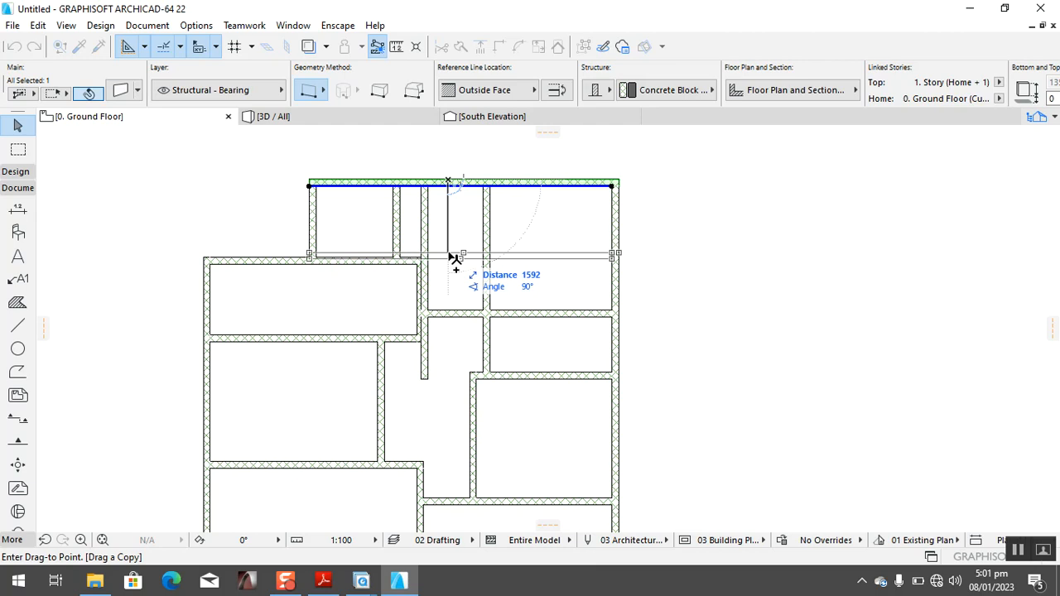
pyautogui.write('177')
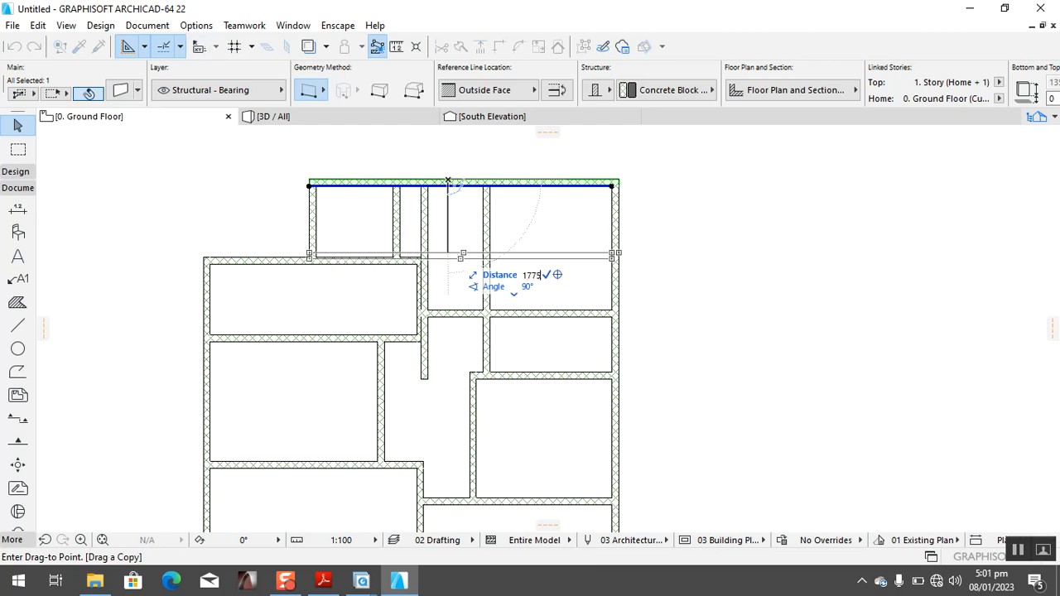
pyautogui.press('Return')
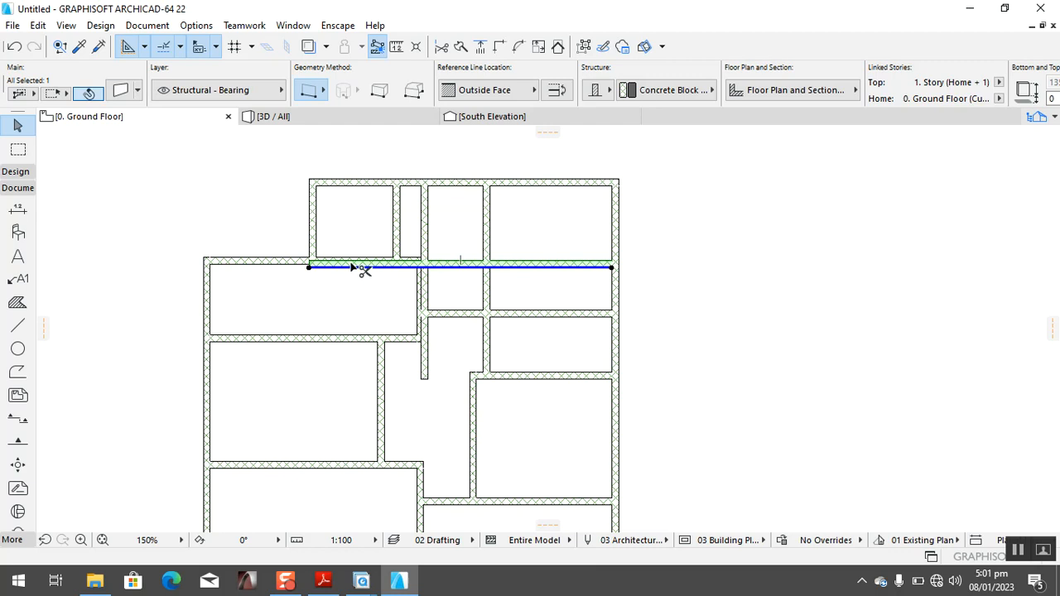
# Trim the copied horizontal wall out of Bedroom 4 and the Kitchen, and remove the Lobby wall's extension through the upper Toilet.
pyautogui.keyDown('ctrl'); pyautogui.click(534, 269); pyautogui.keyUp('ctrl')
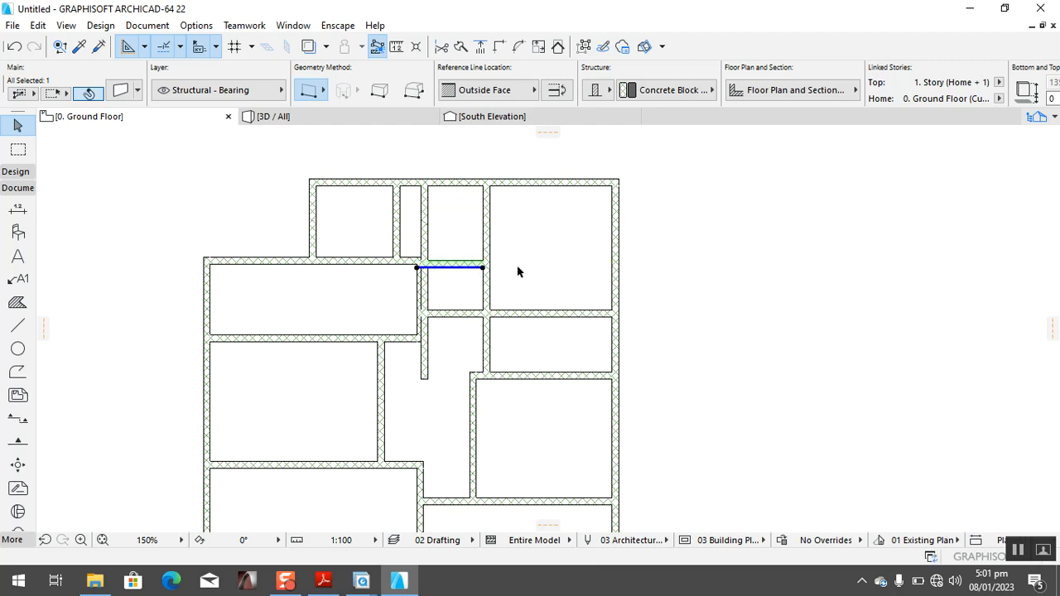
pyautogui.click(433, 298)
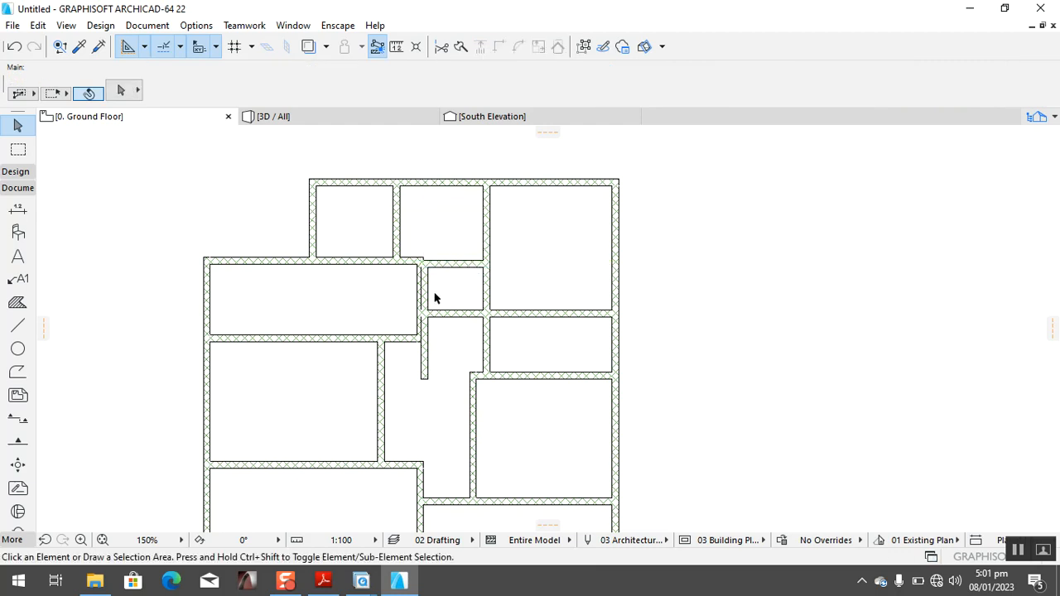
pyautogui.scroll(2, 427, 302)
pyautogui.scroll(1, 426, 304)
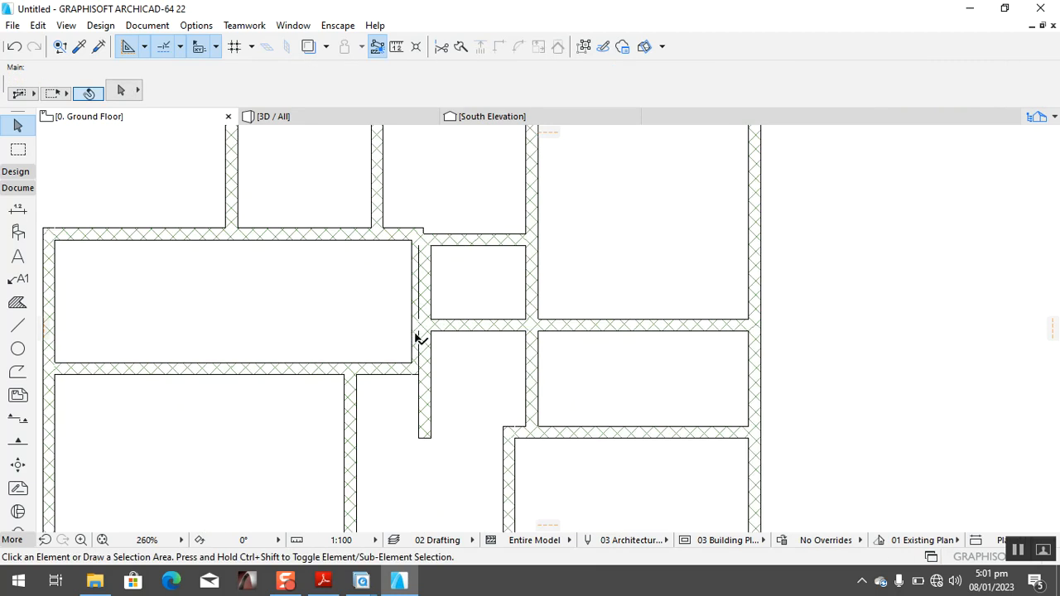
# Trim away the horizontal wall crossing the Lobby strip beside the Kitchen and delete its leftover stub.
pyautogui.keyDown('ctrl'); pyautogui.click(474, 330); pyautogui.keyUp('ctrl')
pyautogui.scroll(5, 419, 333)
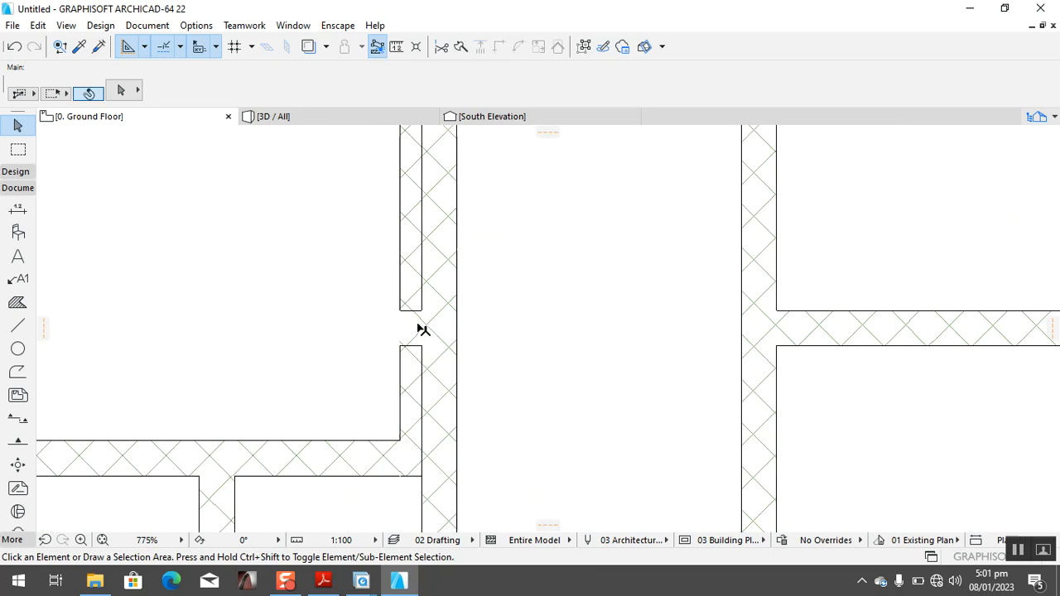
pyautogui.click(411, 333)
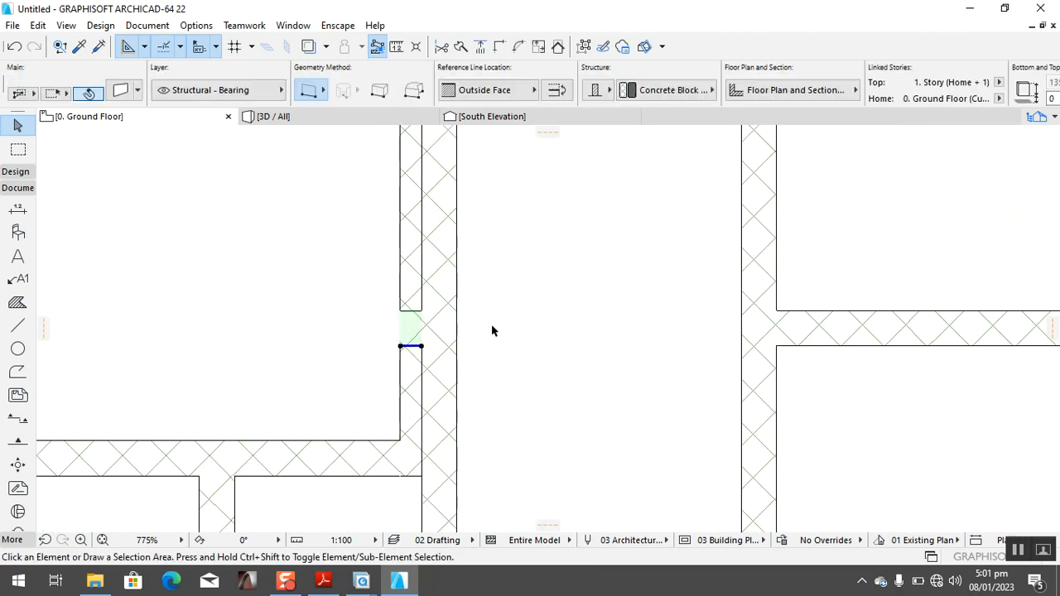
pyautogui.press('Delete')
pyautogui.scroll(-5, 505, 328)
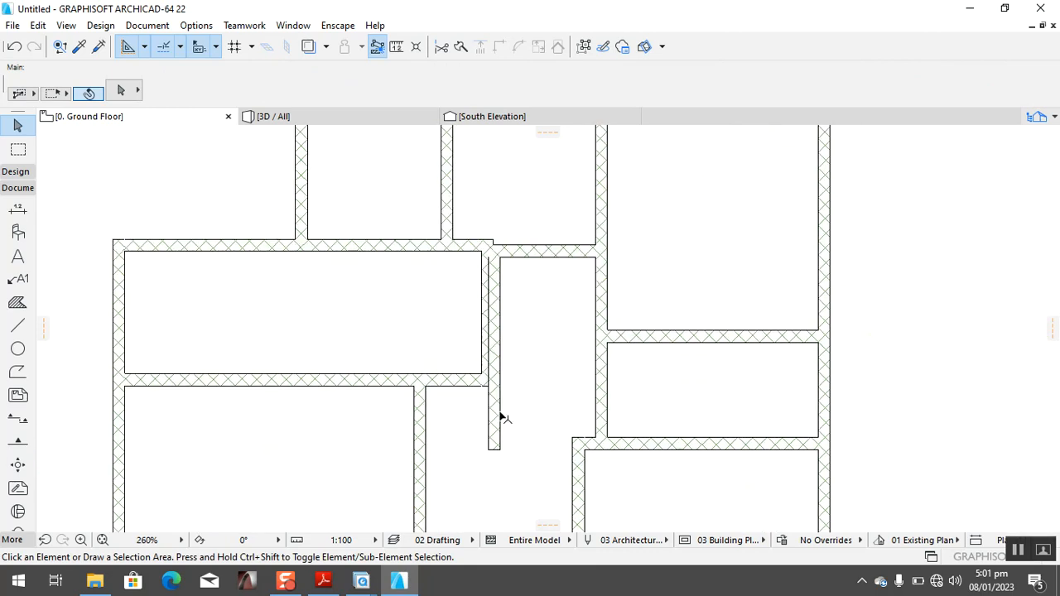
# Check the Kitchen's right side in floor.pdf, and in Archicad remove the duplicate inner wall at the Kitchen's right end.
pyautogui.click(333, 584)
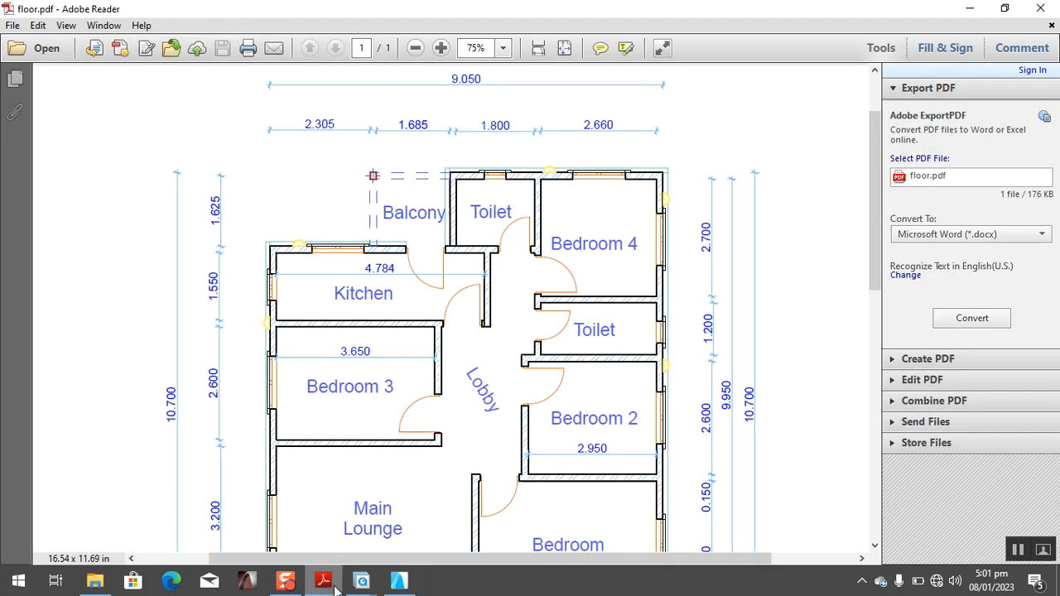
pyautogui.click(398, 581)
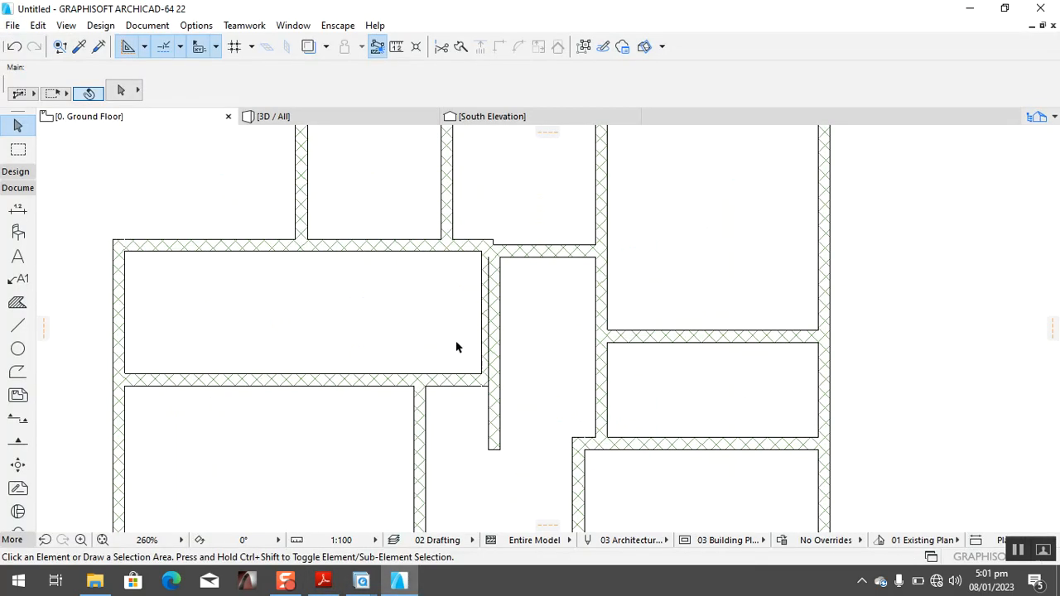
pyautogui.keyDown('ctrl'); pyautogui.click(483, 341); pyautogui.keyUp('ctrl')
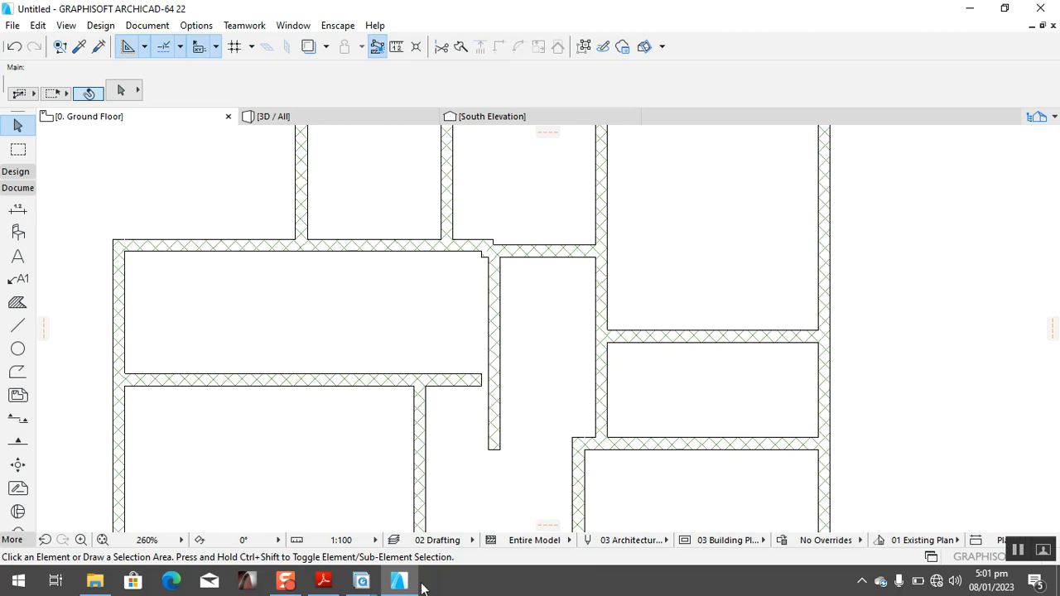
# Compare the upper Toilet with floor.pdf, and in Archicad delete the offset horizontal wall between the Toilet and the Lobby.
pyautogui.click(322, 583)
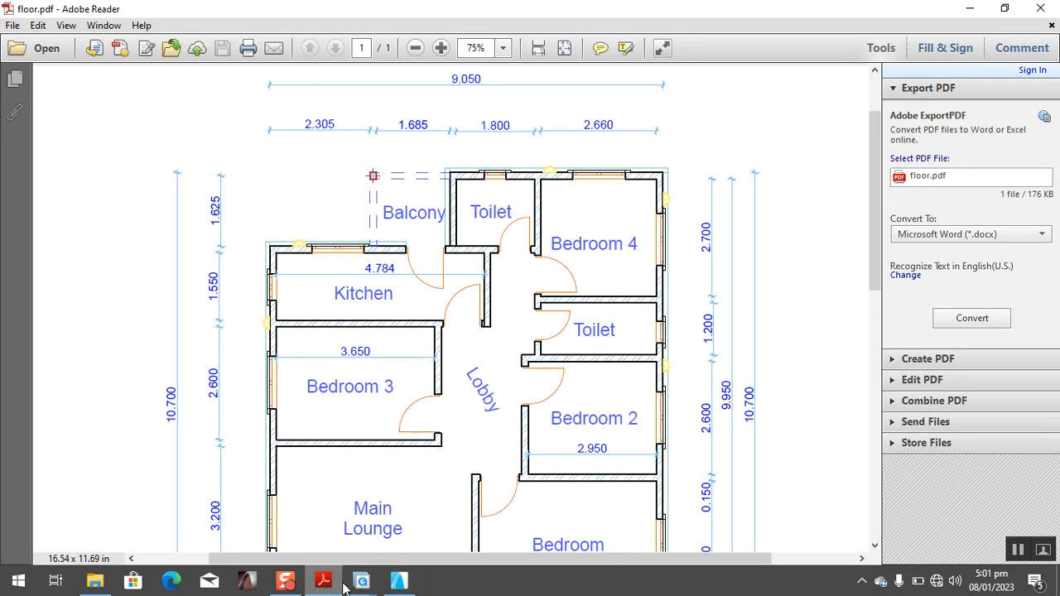
pyautogui.click(398, 581)
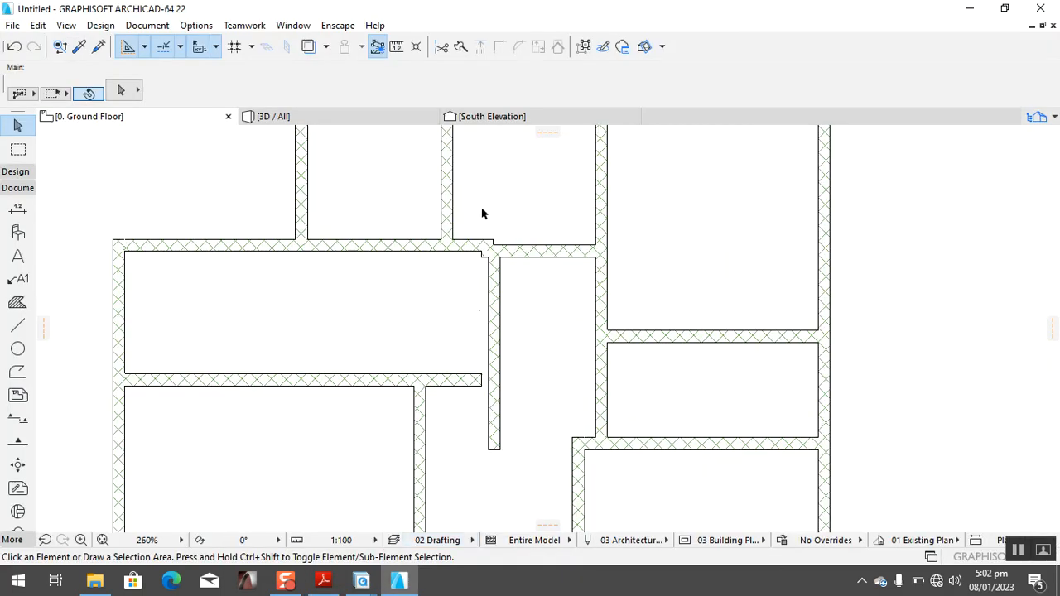
pyautogui.scroll(-3, 483, 217)
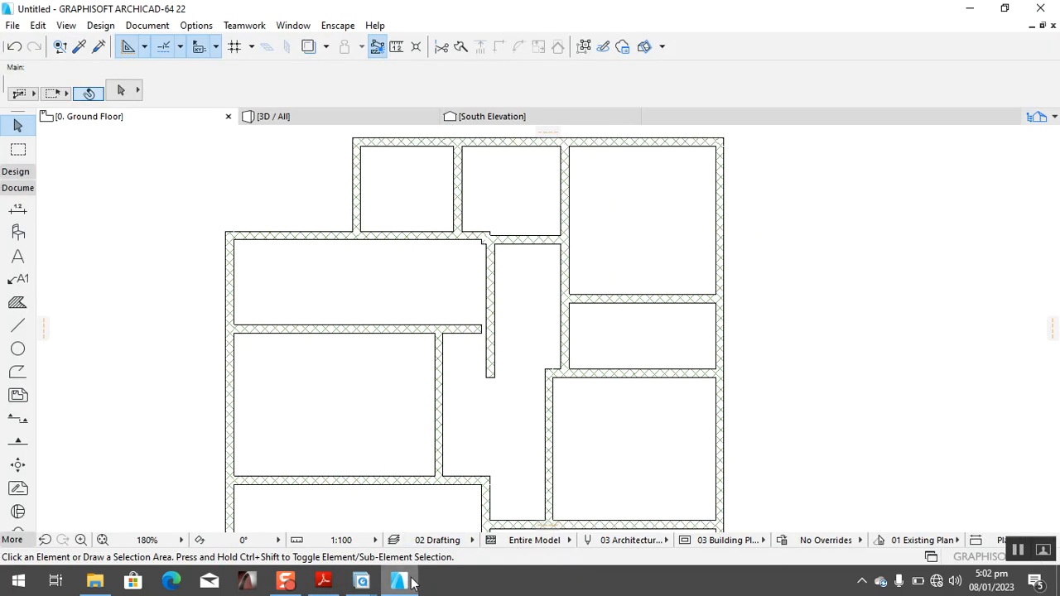
pyautogui.click(321, 583)
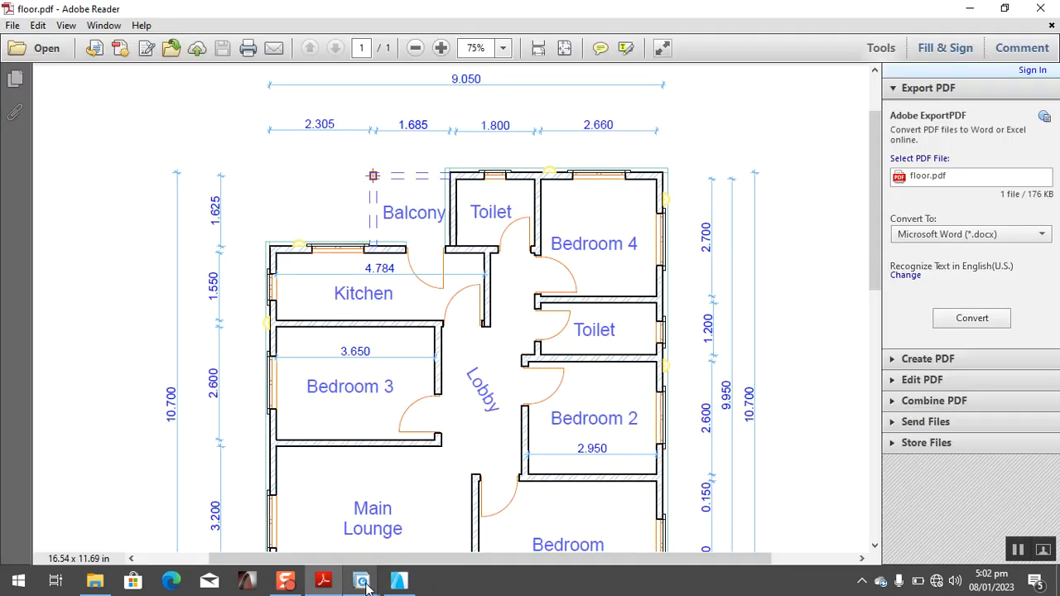
pyautogui.click(399, 582)
pyautogui.scroll(5, 509, 198)
pyautogui.click(542, 284)
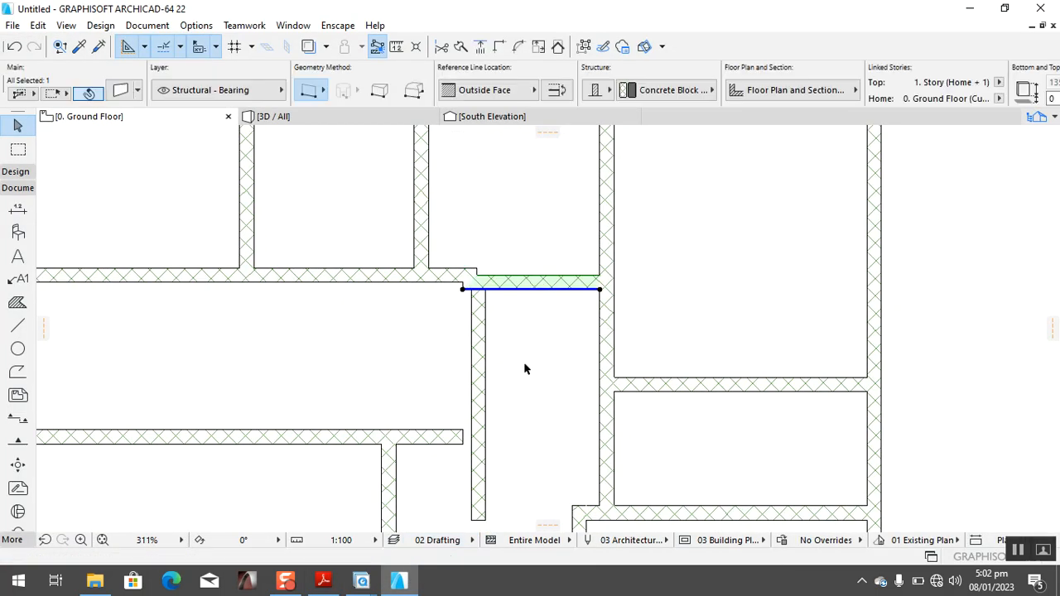
pyautogui.press('Delete')
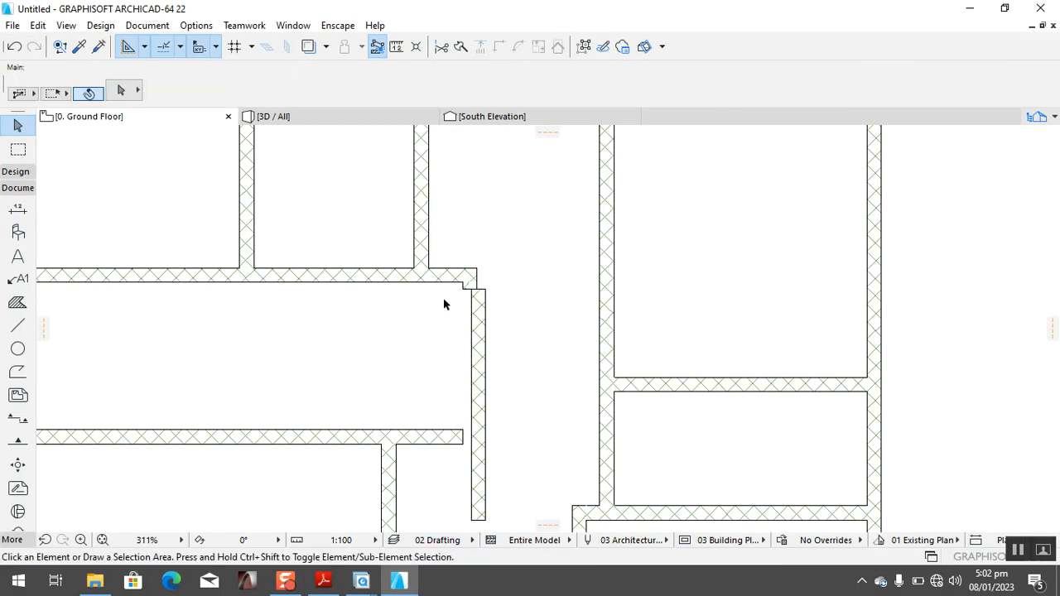
# Delete the leftover wall stub at the Kitchen's upper-right corner.
pyautogui.scroll(5, 462, 290)
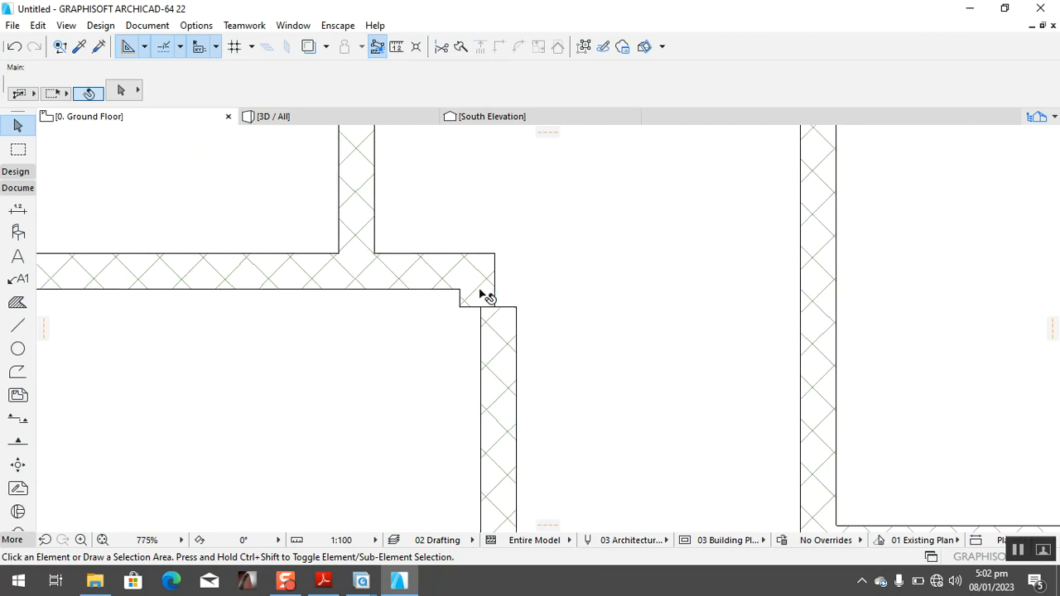
pyautogui.click(483, 304)
pyautogui.click(476, 295)
pyautogui.press('Escape')
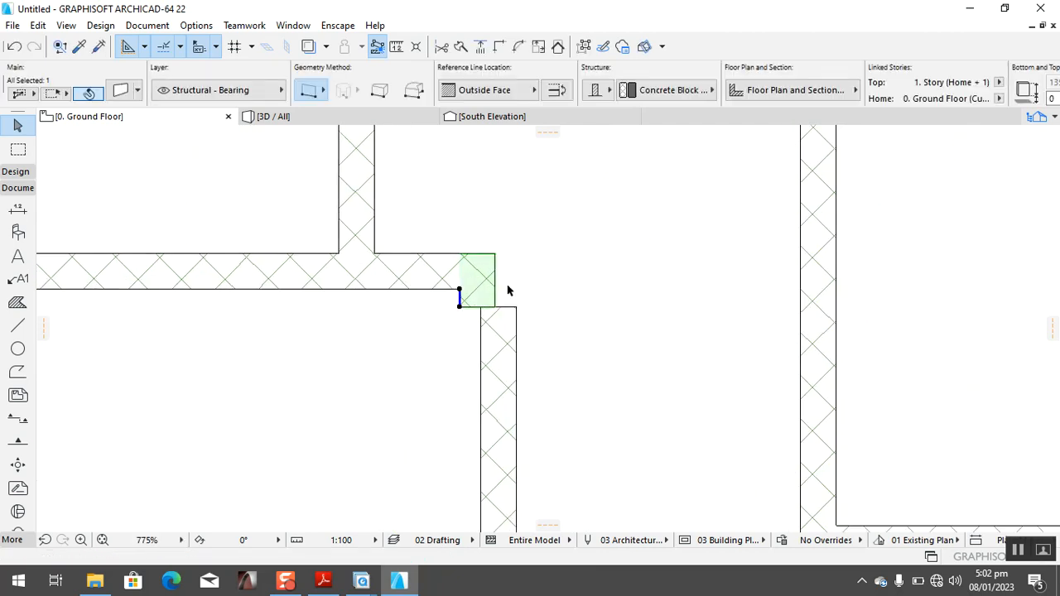
pyautogui.press('Delete')
# Extend the Kitchen's top wall rightward to Bedroom 4's left wall, and extend the Kitchen's right wall up to meet it.
pyautogui.click(438, 289)
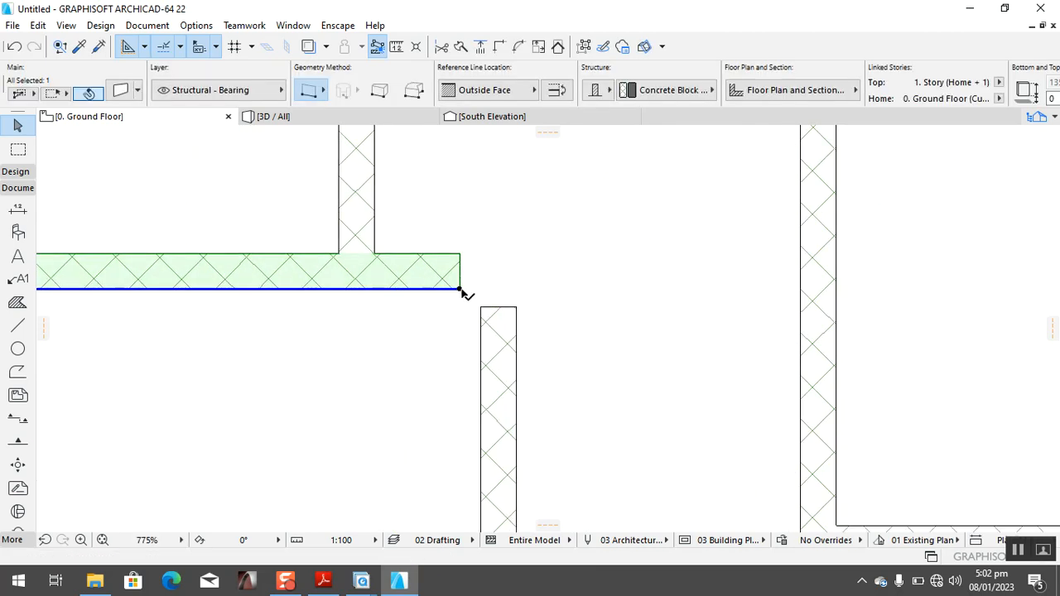
pyautogui.click(461, 290)
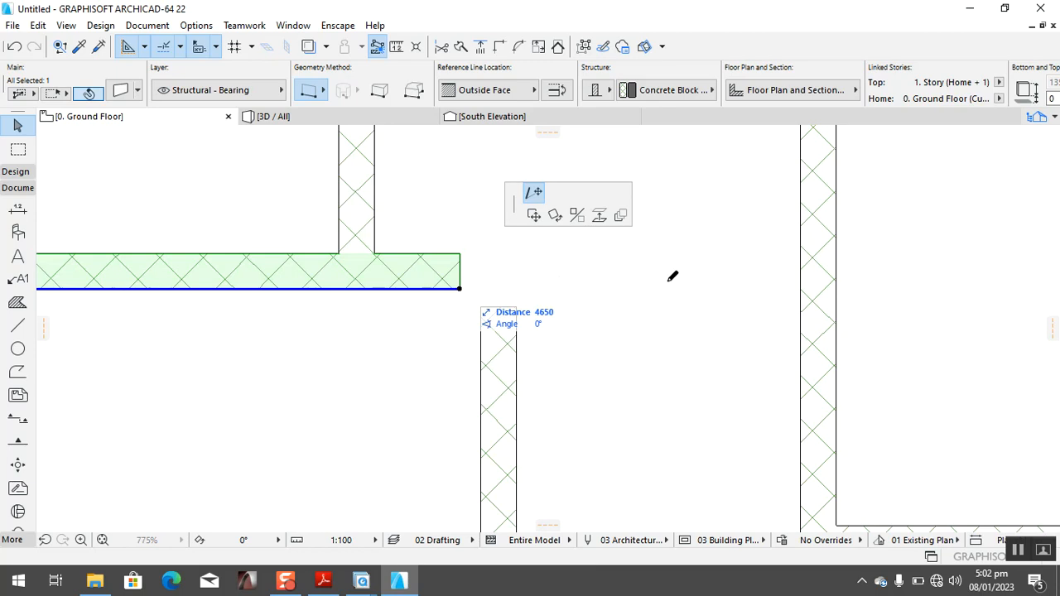
pyautogui.click(843, 284)
pyautogui.click(495, 344)
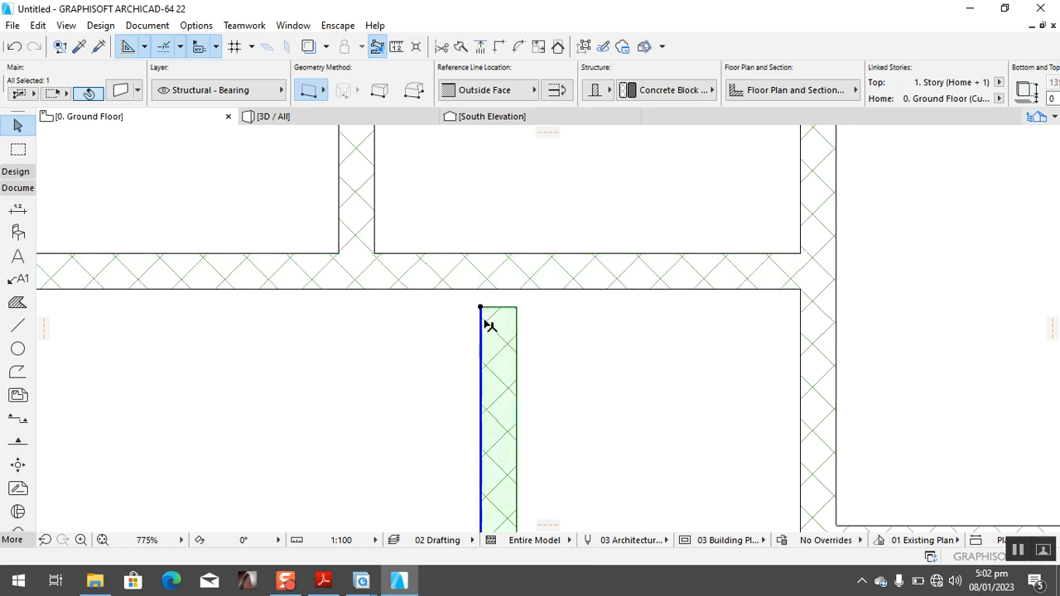
pyautogui.click(481, 308)
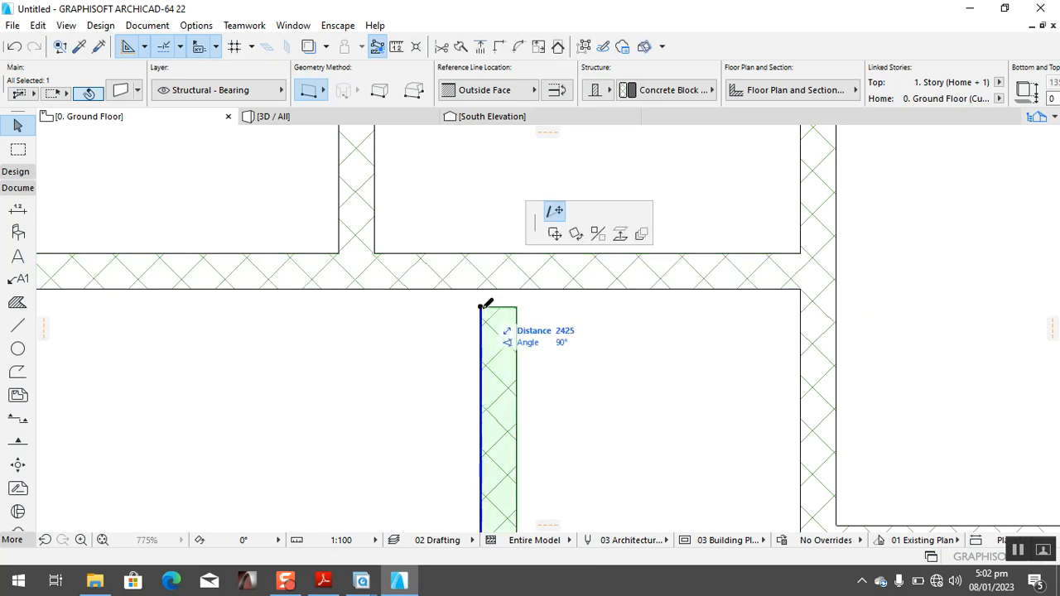
pyautogui.click(492, 245)
pyautogui.click(577, 342)
# Extend the Kitchen's bottom wall to its right wall's outer face and trim the right wall's overhang below that corner.
pyautogui.scroll(-6, 578, 320)
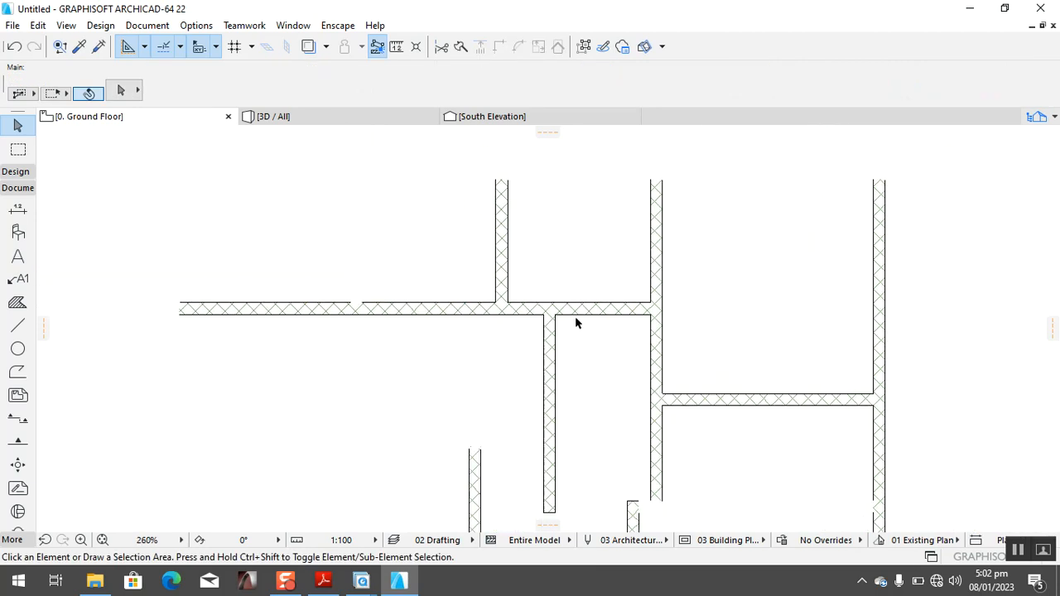
pyautogui.scroll(2, 559, 456)
pyautogui.click(549, 346)
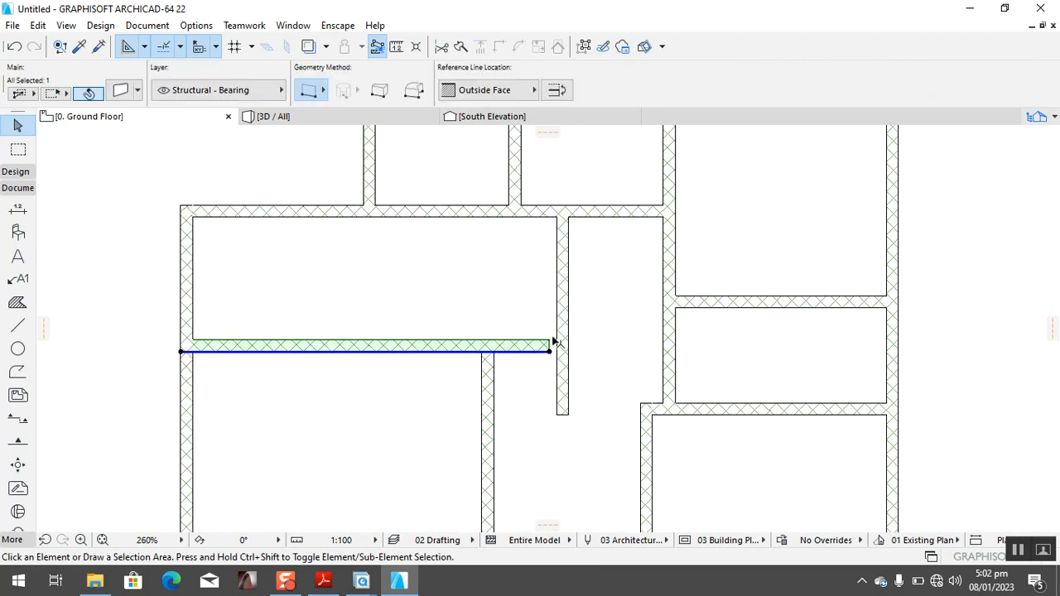
pyautogui.click(550, 352)
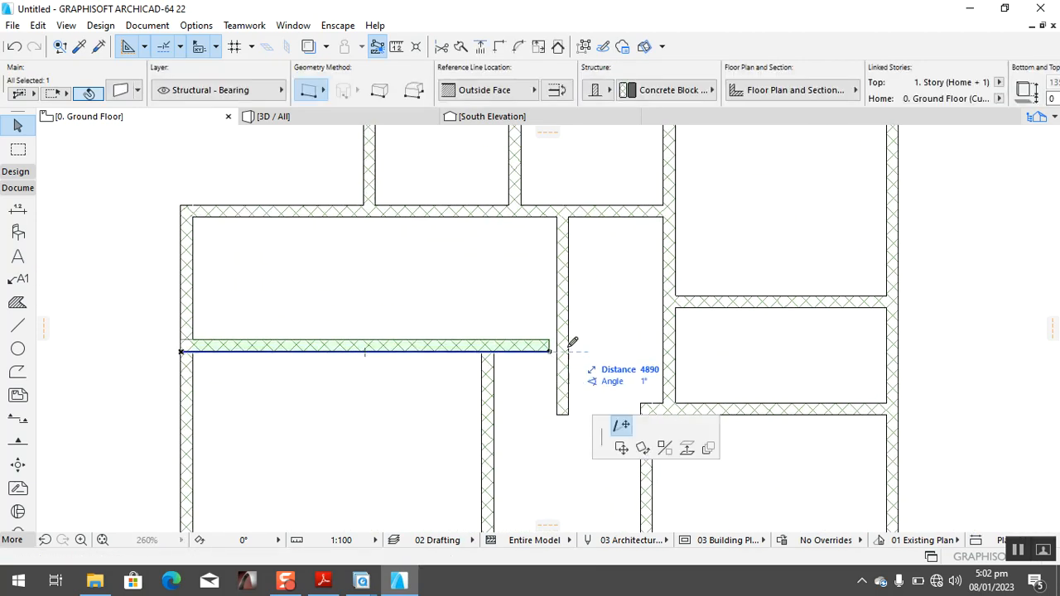
pyautogui.click(567, 348)
pyautogui.click(605, 335)
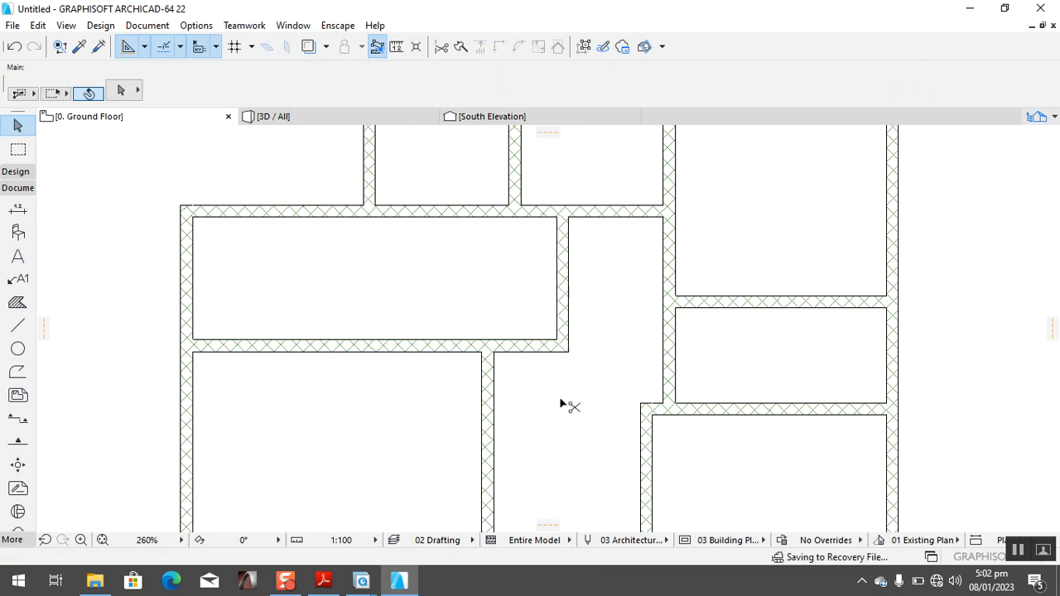
# Examine the whole ground floor wall layout, from the Balcony and Toilet down to the Entrance.
pyautogui.scroll(-3, 571, 348)
pyautogui.scroll(-5, 656, 429)
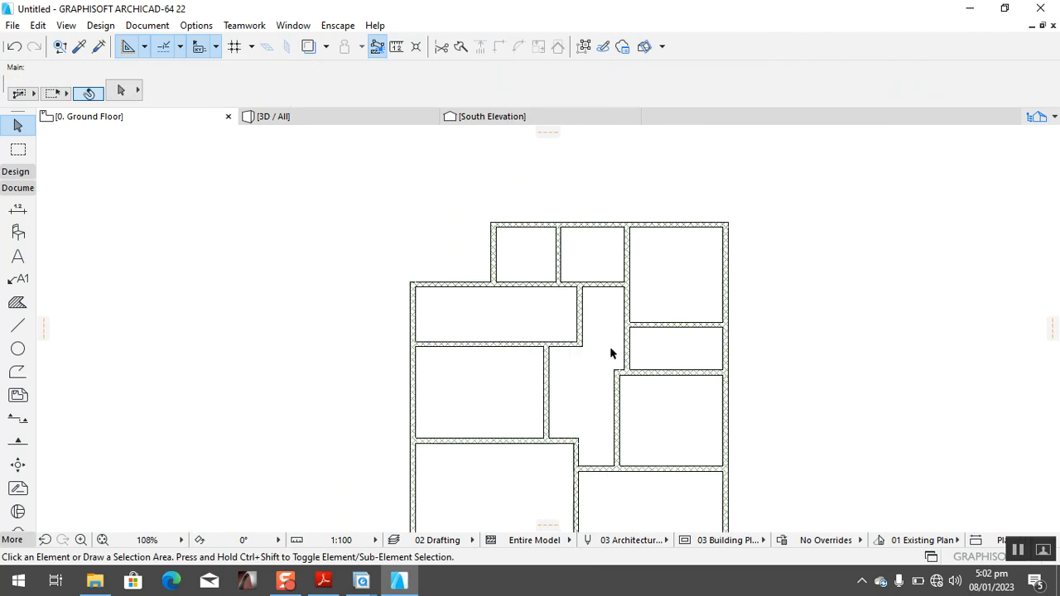
pyautogui.scroll(-1, 679, 457)
pyautogui.scroll(4, 704, 431)
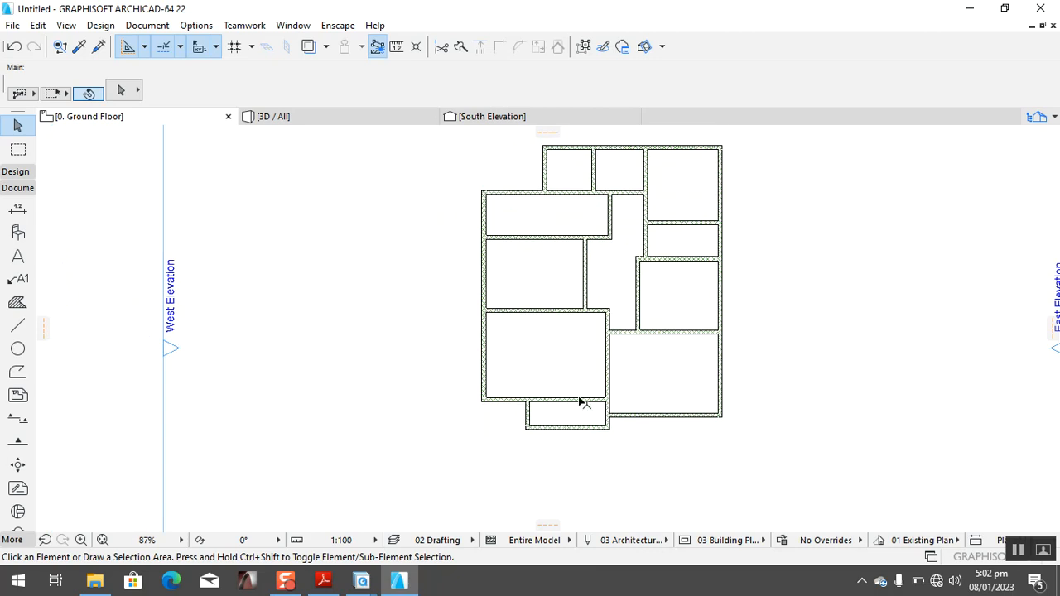
pyautogui.scroll(2, 559, 349)
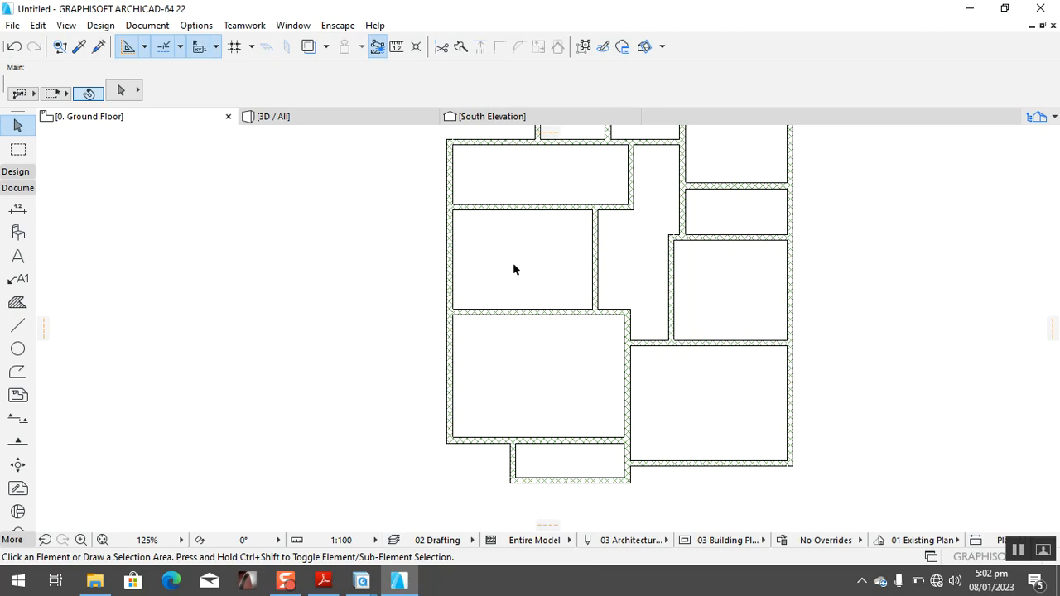
pyautogui.scroll(2, 617, 249)
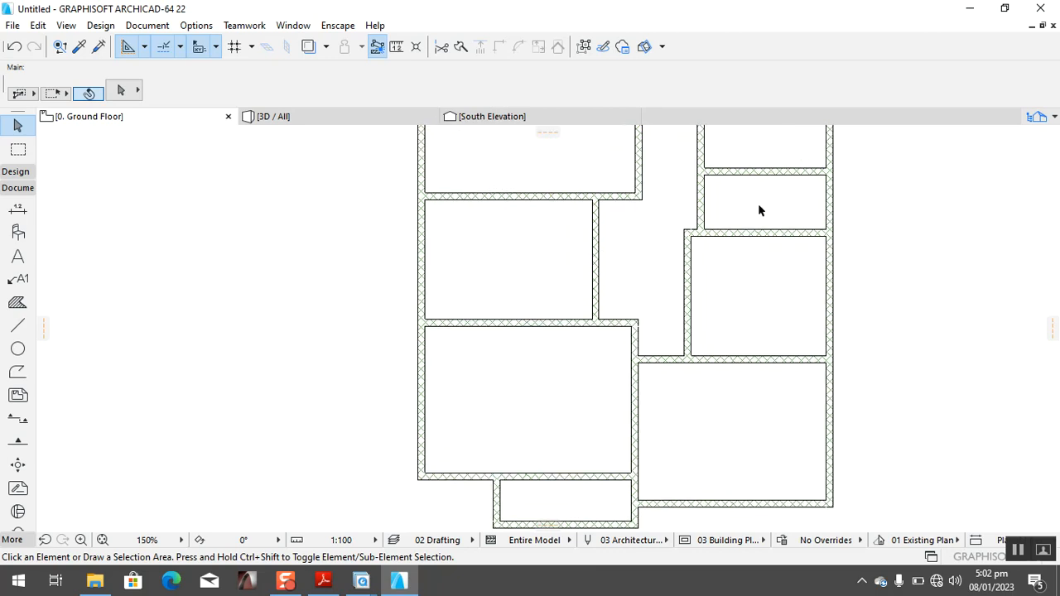
pyautogui.scroll(-5, 754, 240)
pyautogui.scroll(7, 751, 209)
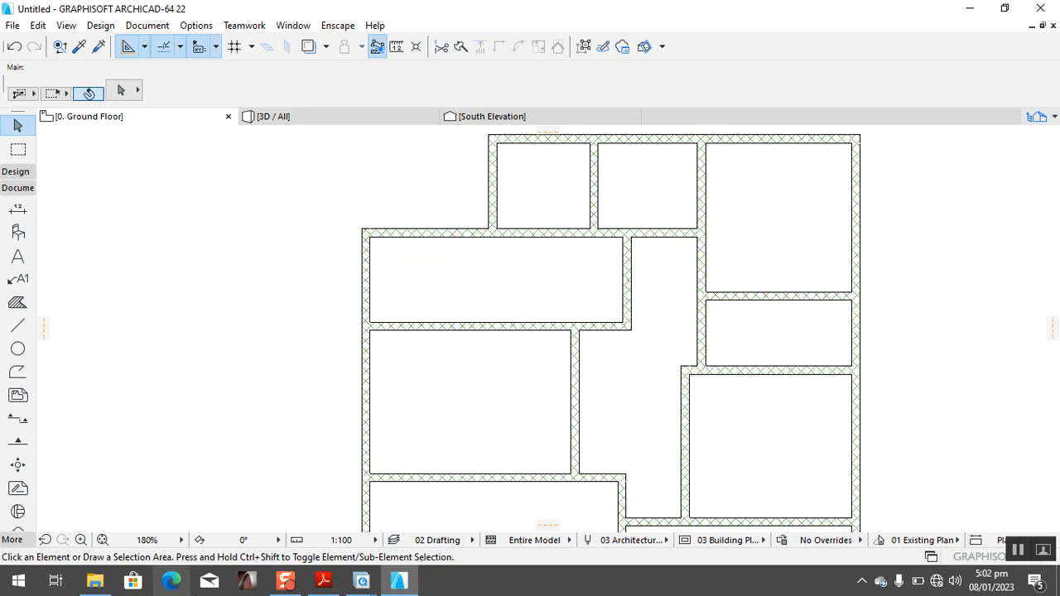
# Check the Main Lounge opening in floor.pdf, and in Archicad trim the wall pieces between the Main Lounge and the Lobby.
pyautogui.click(323, 581)
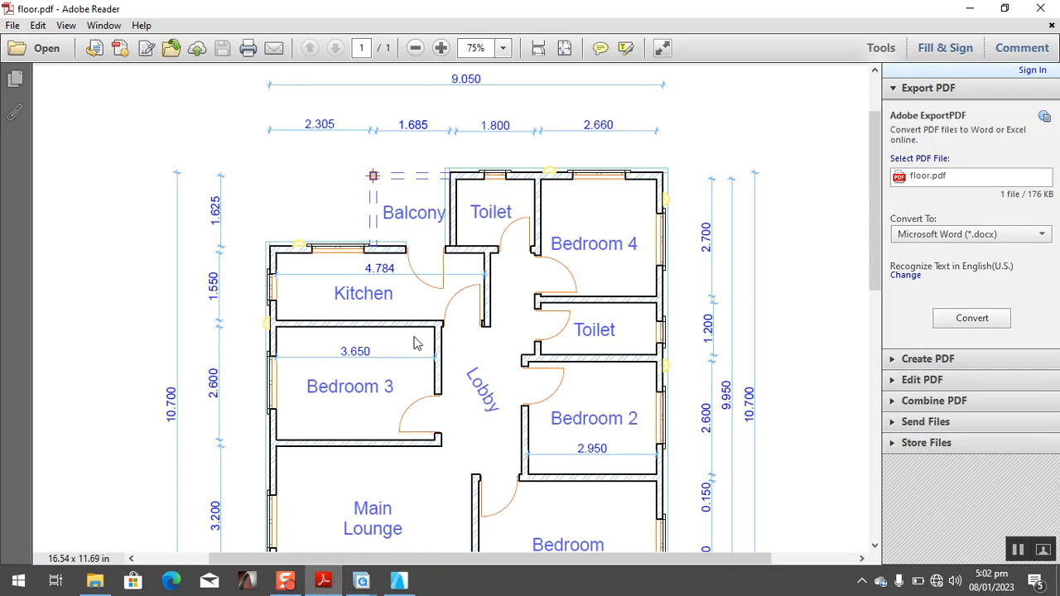
pyautogui.moveTo(874, 234); pyautogui.dragTo(873, 354)
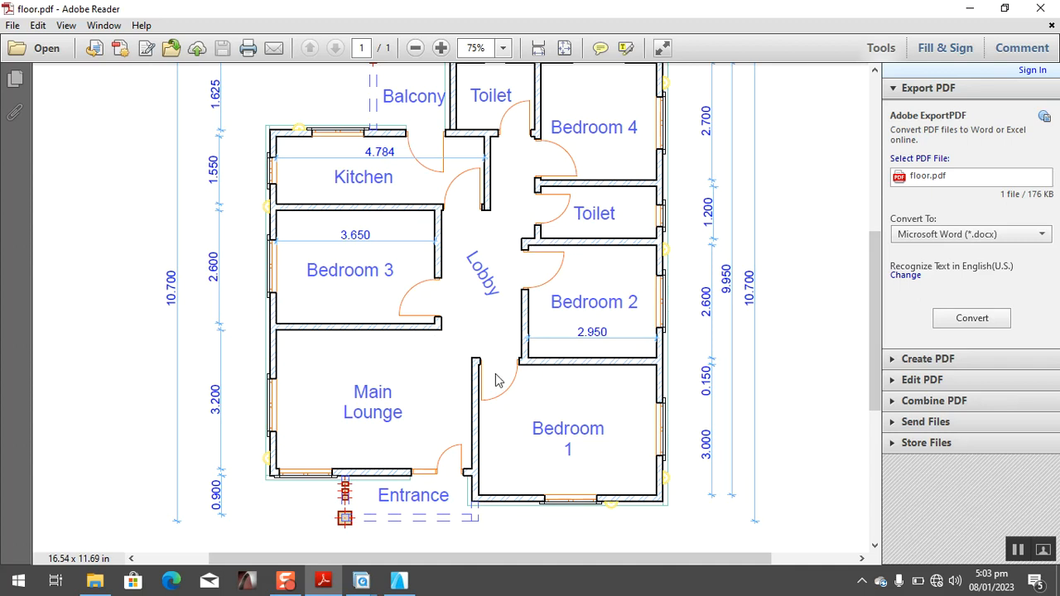
pyautogui.click(400, 581)
pyautogui.scroll(-3, 609, 447)
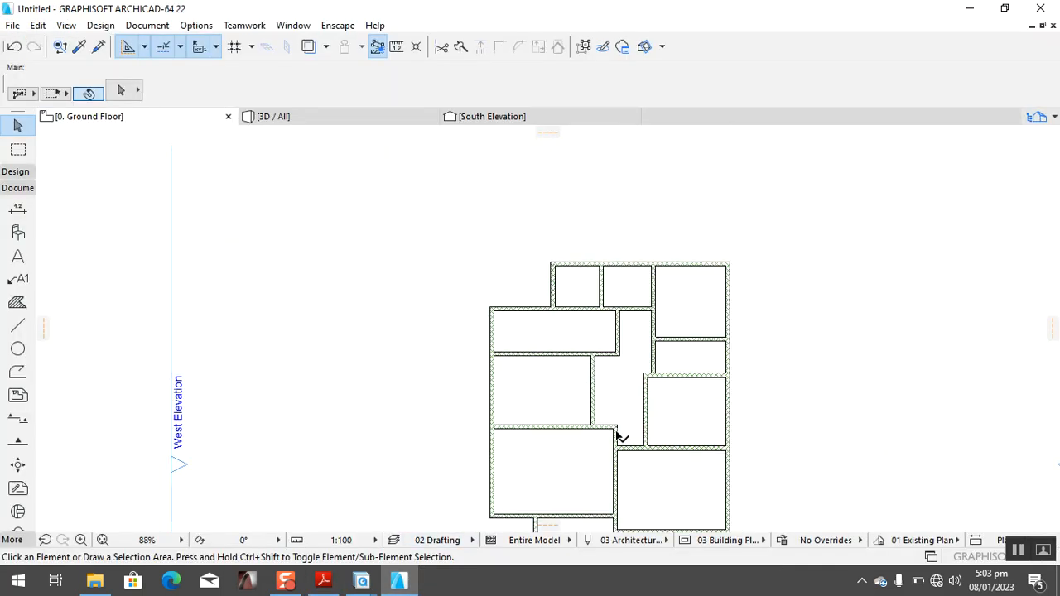
pyautogui.scroll(6, 620, 437)
pyautogui.scroll(-6, 613, 414)
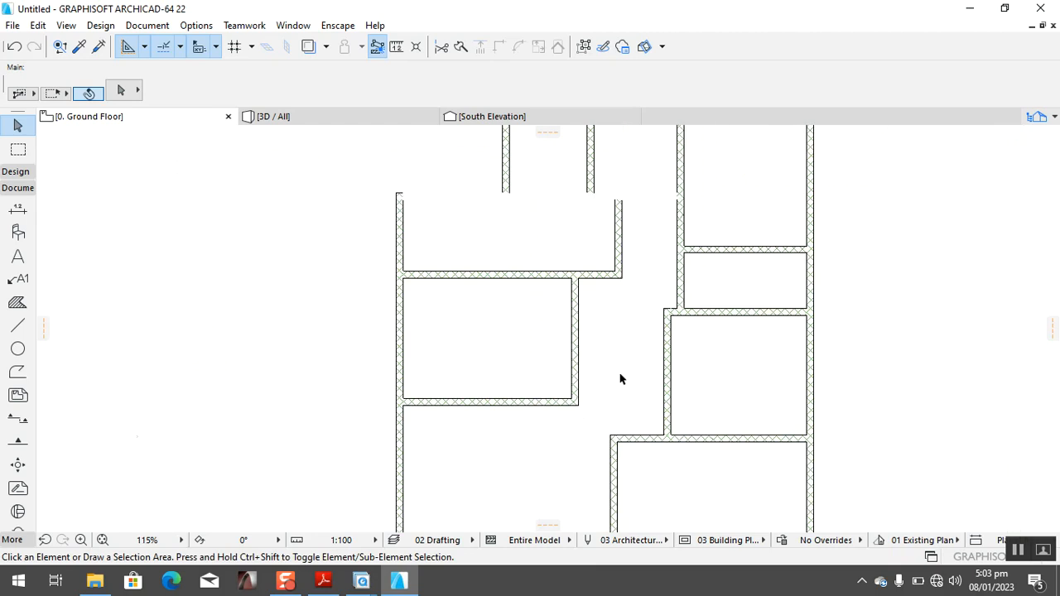
pyautogui.scroll(4, 708, 412)
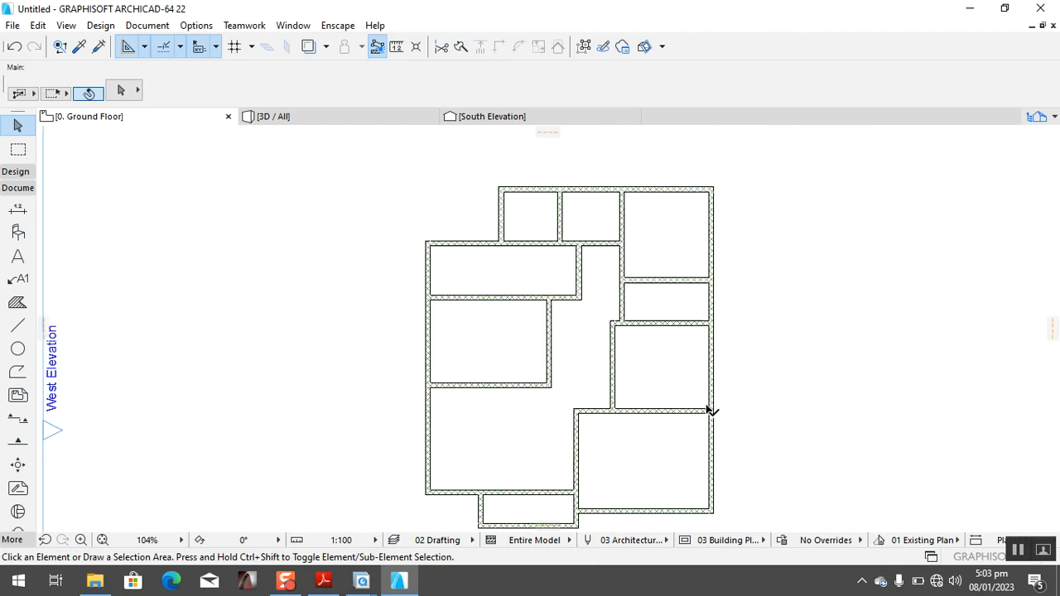
# Save the project to the Desktop as an ARCHICAD Solo Project named training.
pyautogui.scroll(-4, 570, 346)
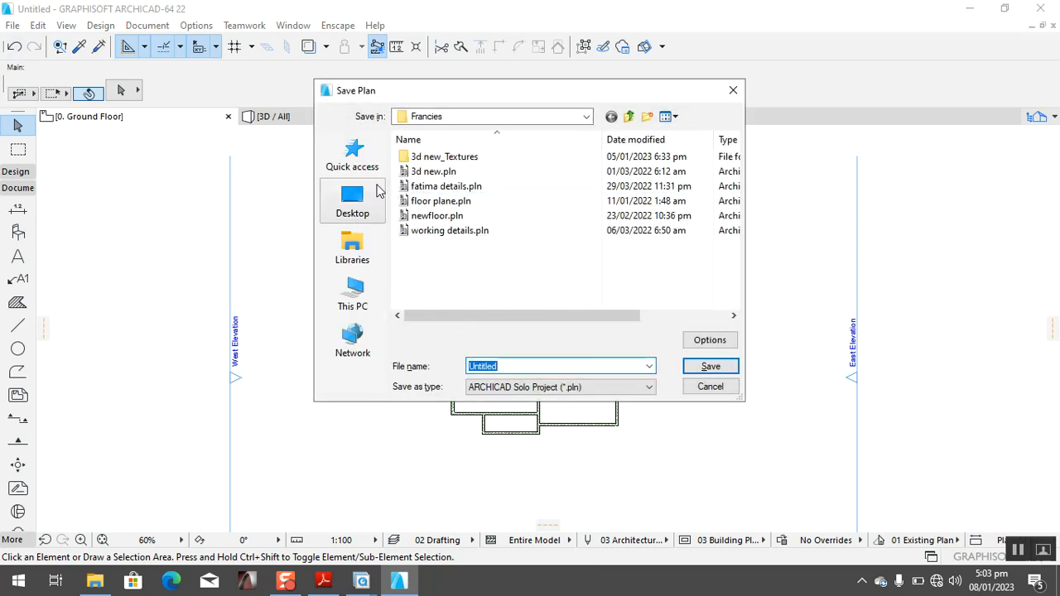
pyautogui.click(357, 207)
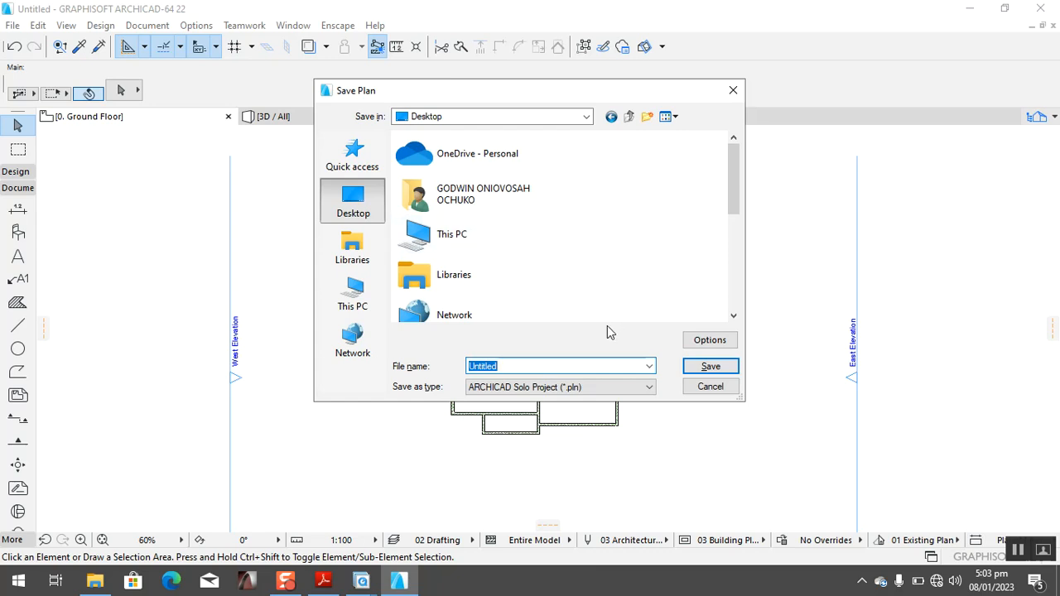
pyautogui.write('training')
pyautogui.press('Return')
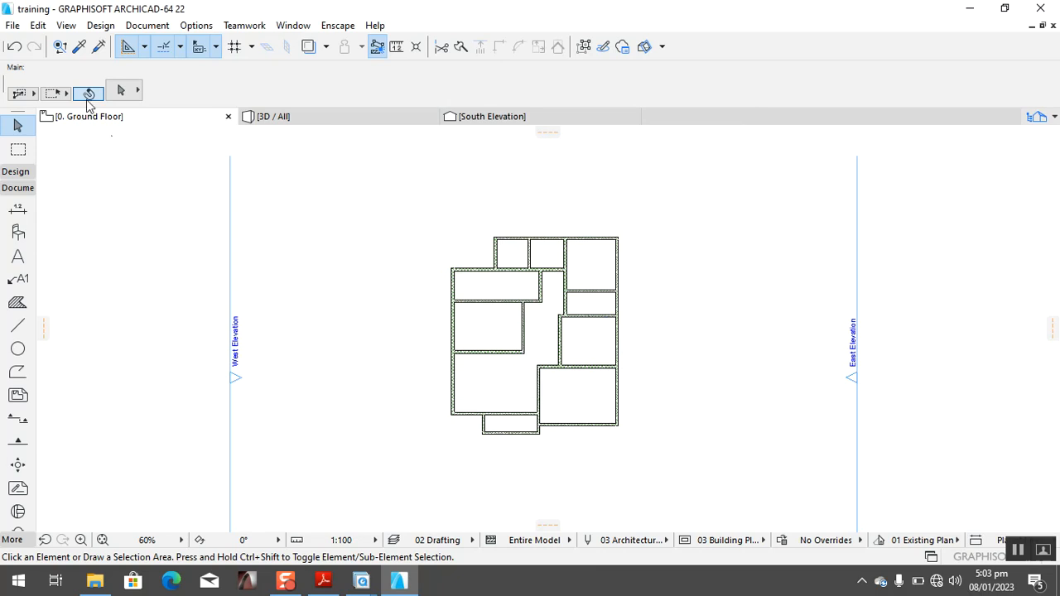
# Examine the walls in 3D and compare them with the house rendering in frontrr.jpg.
pyautogui.click(317, 117)
pyautogui.moveTo(657, 399); pyautogui.dragTo(414, 464)
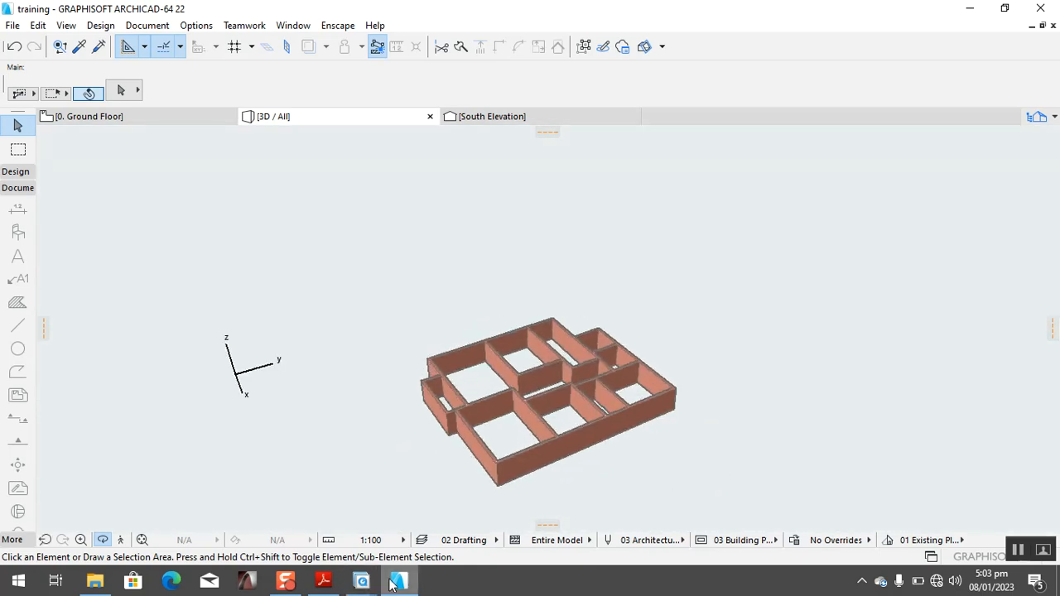
pyautogui.moveTo(361, 580)
pyautogui.click(509, 509)
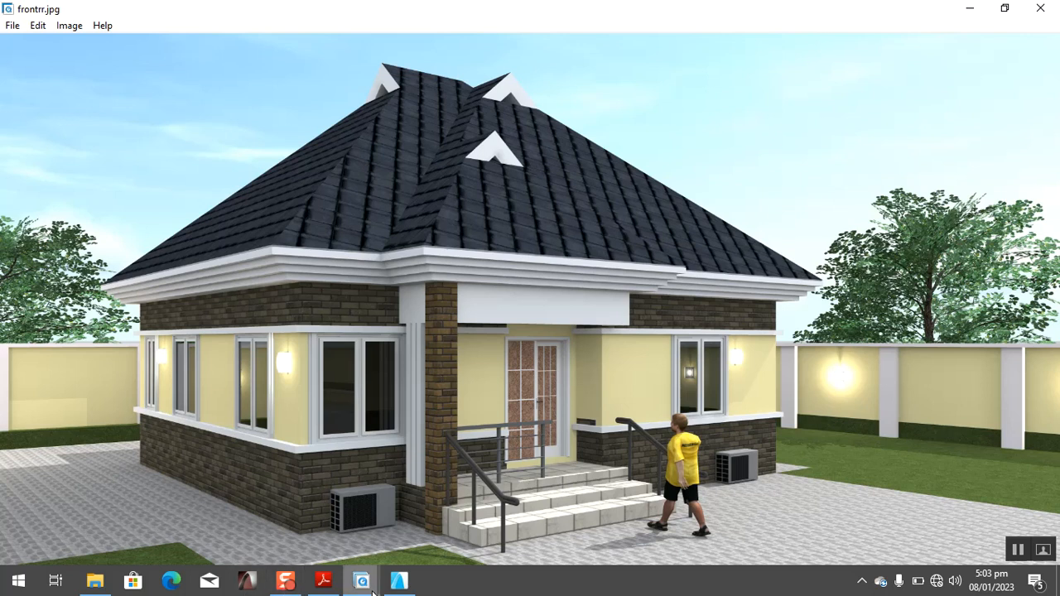
pyautogui.click(399, 580)
pyautogui.moveTo(370, 421); pyautogui.dragTo(370, 269)
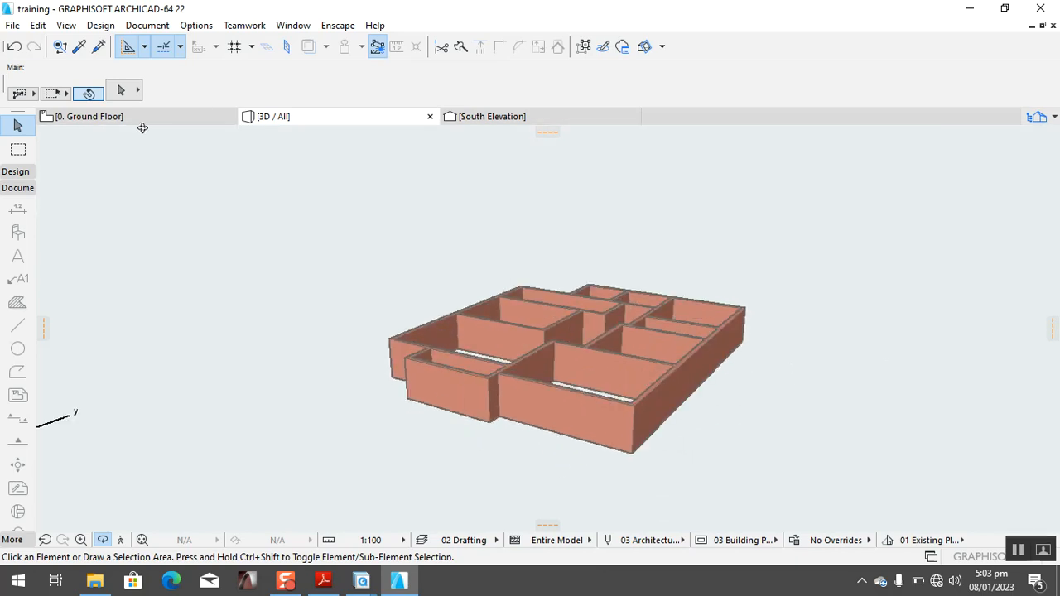
# On the ground floor plan, set the default slab to a basic structure with a thickness of 150.
pyautogui.click(145, 121)
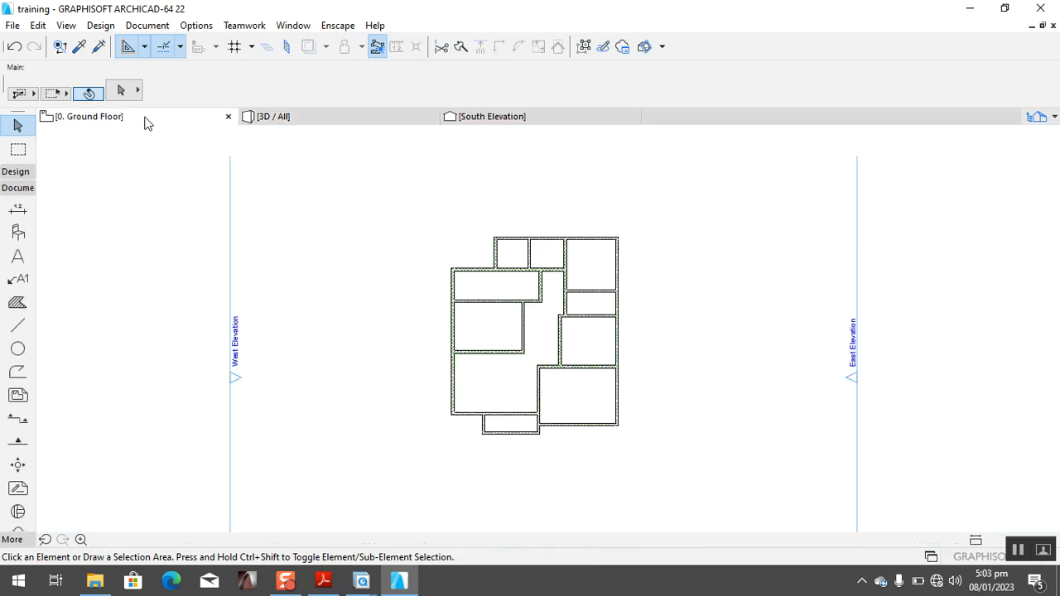
pyautogui.click(15, 171)
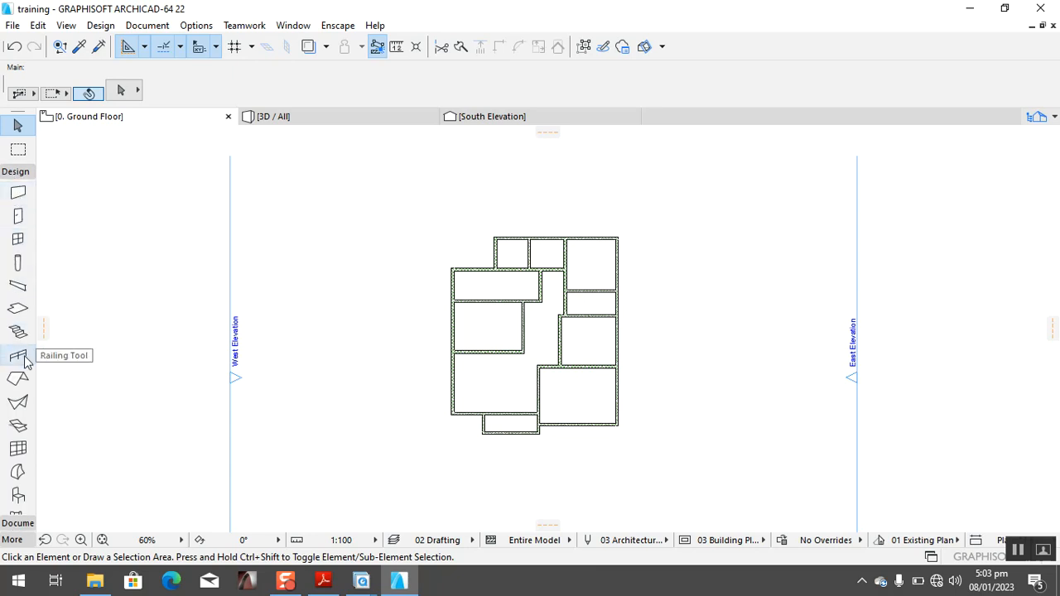
pyautogui.click(17, 308)
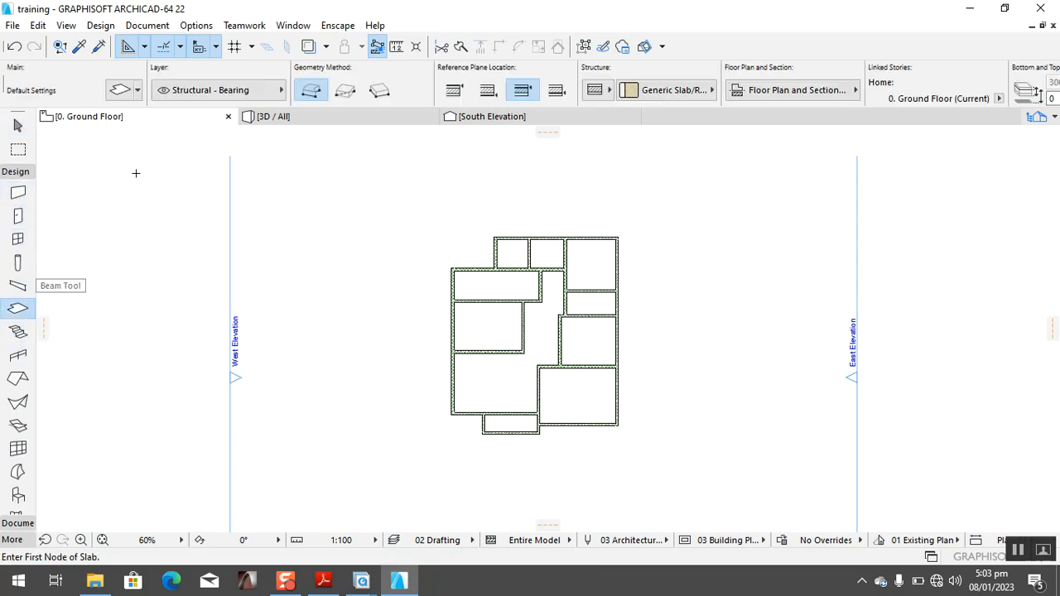
pyautogui.click(121, 90)
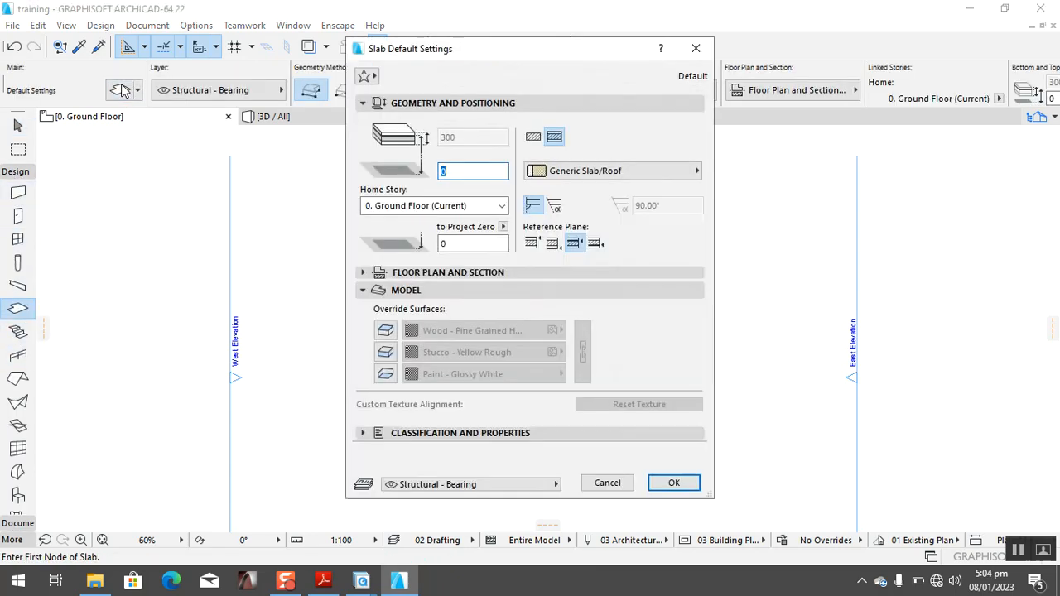
pyautogui.click(534, 138)
pyautogui.doubleClick(464, 137)
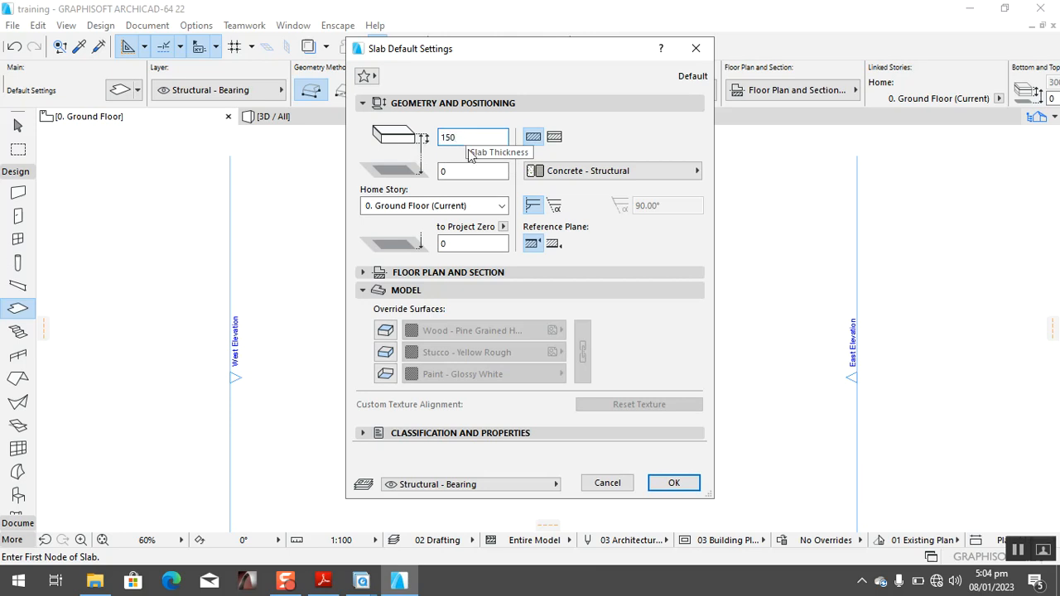
# Override the default slab's top surface with Tiles - Tan 30x30 and its bottom surface with Paint - Glossy White.
pyautogui.click(386, 330)
pyautogui.click(385, 352)
pyautogui.click(385, 352)
pyautogui.click(386, 373)
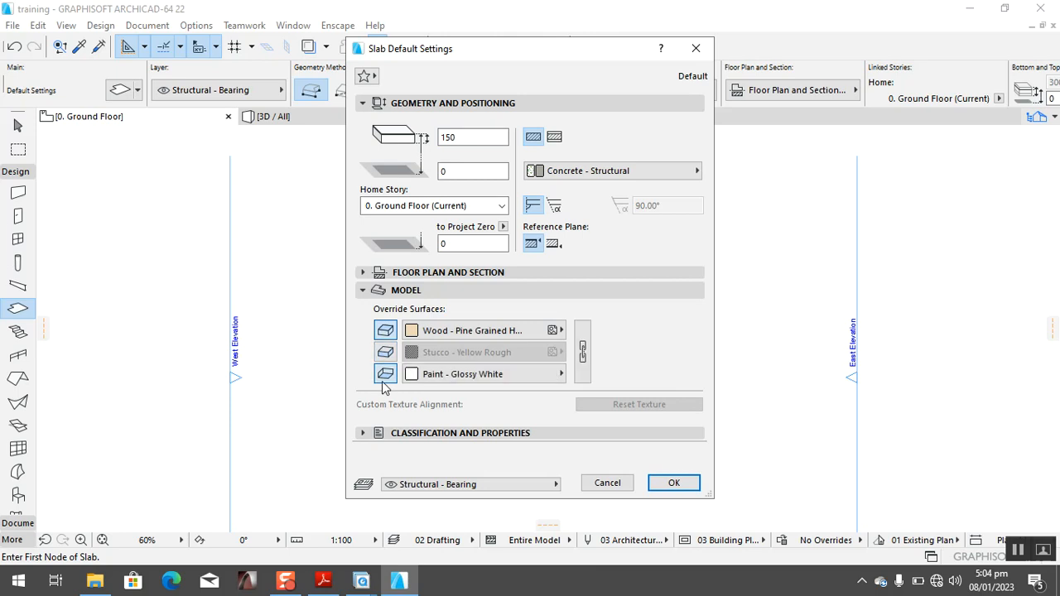
pyautogui.click(530, 328)
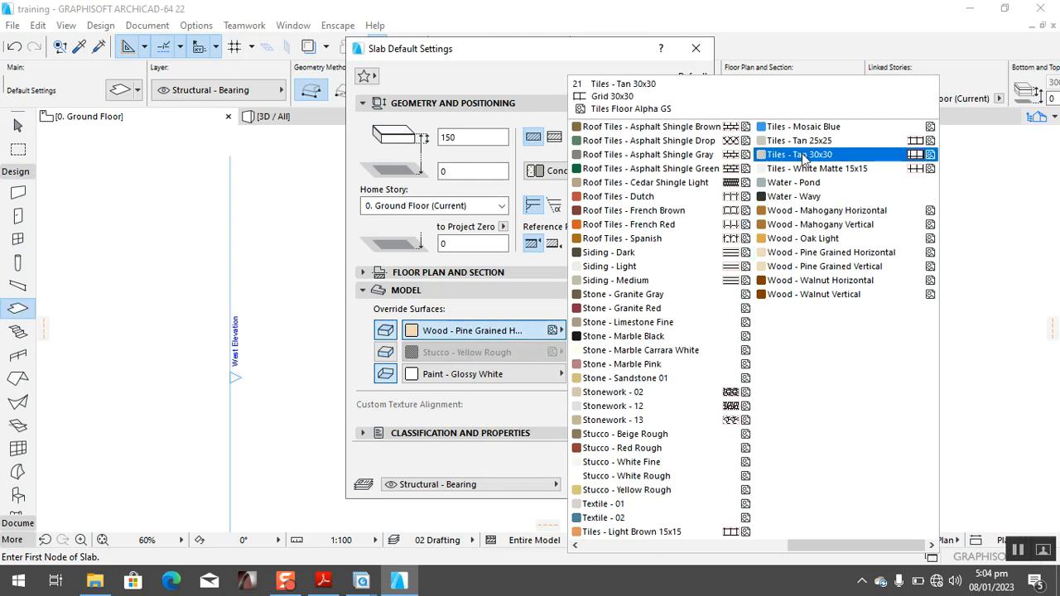
pyautogui.click(833, 157)
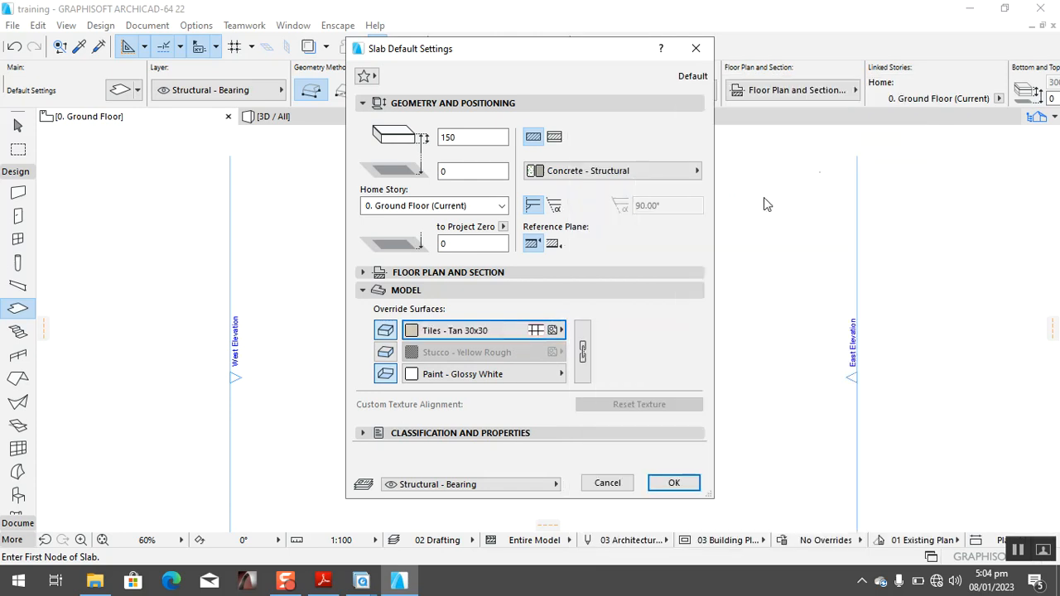
# Override the default slab's edge surface with Brick - Flemish Bond and set its offset to the home story to 1350.
pyautogui.click(385, 352)
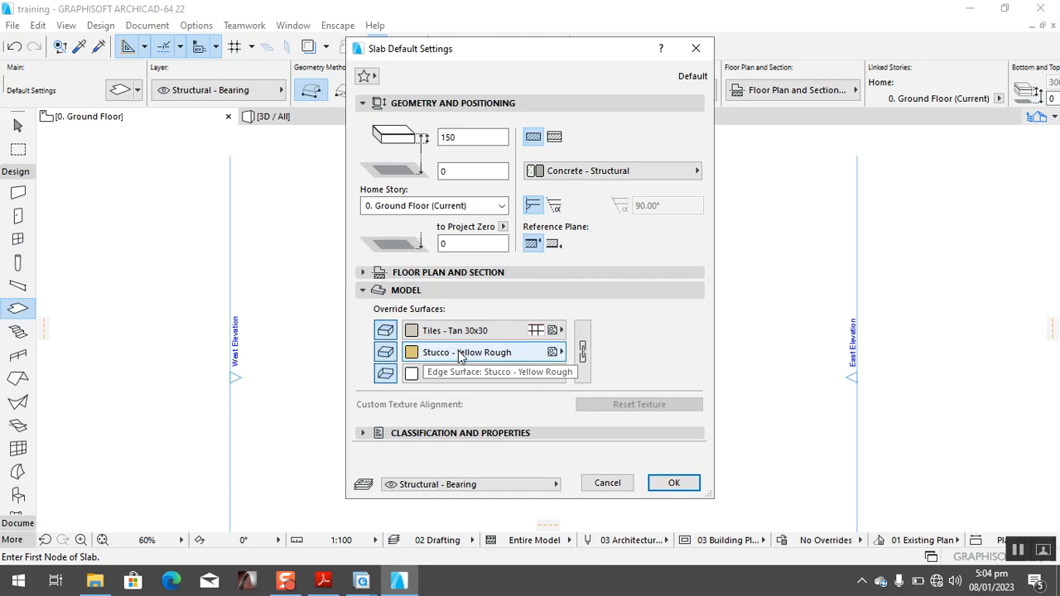
pyautogui.click(494, 356)
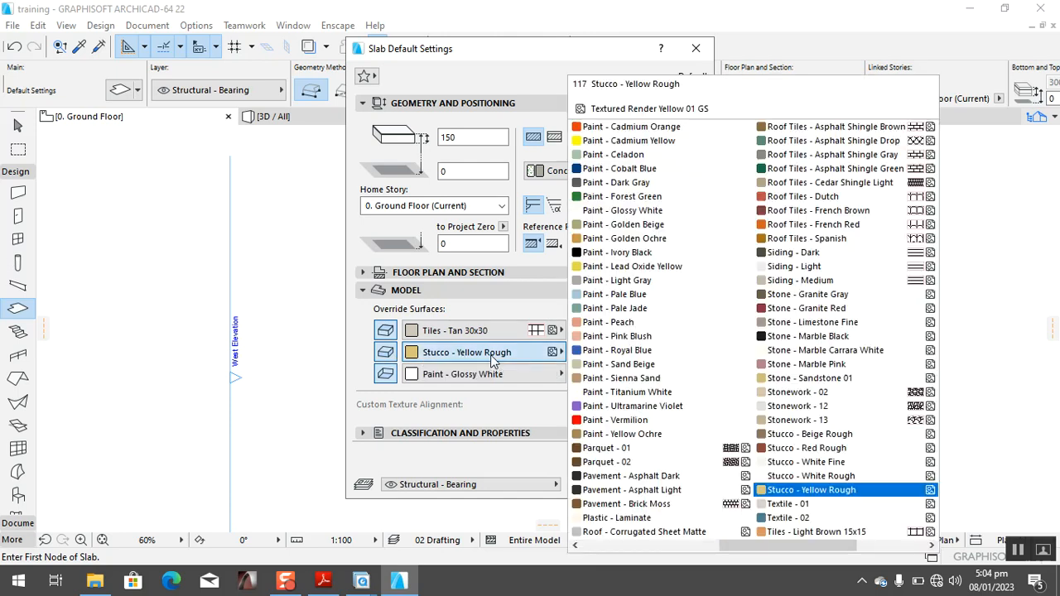
pyautogui.scroll(2, 663, 273)
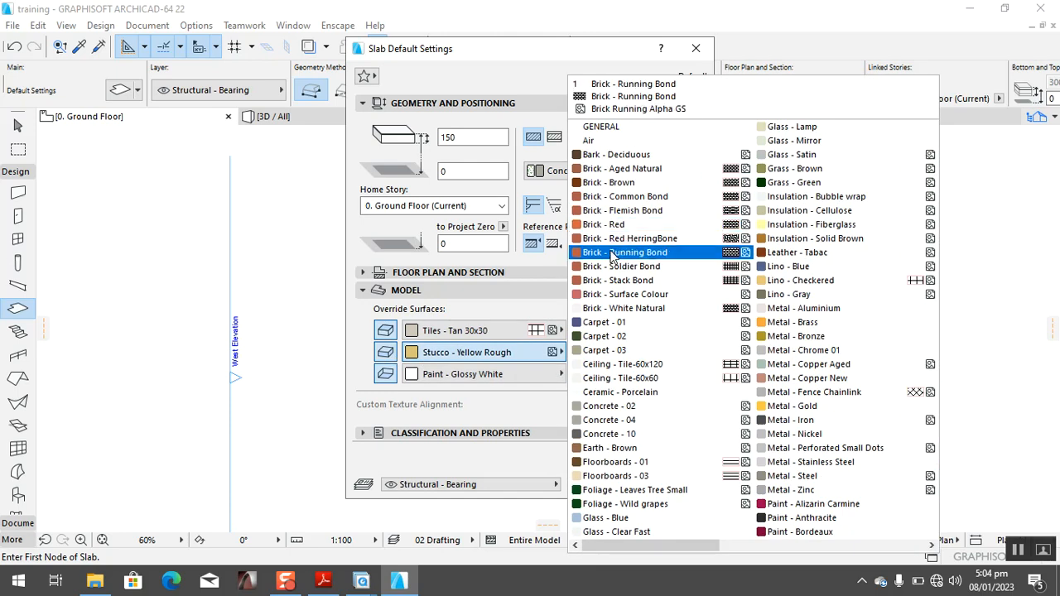
pyautogui.click(627, 212)
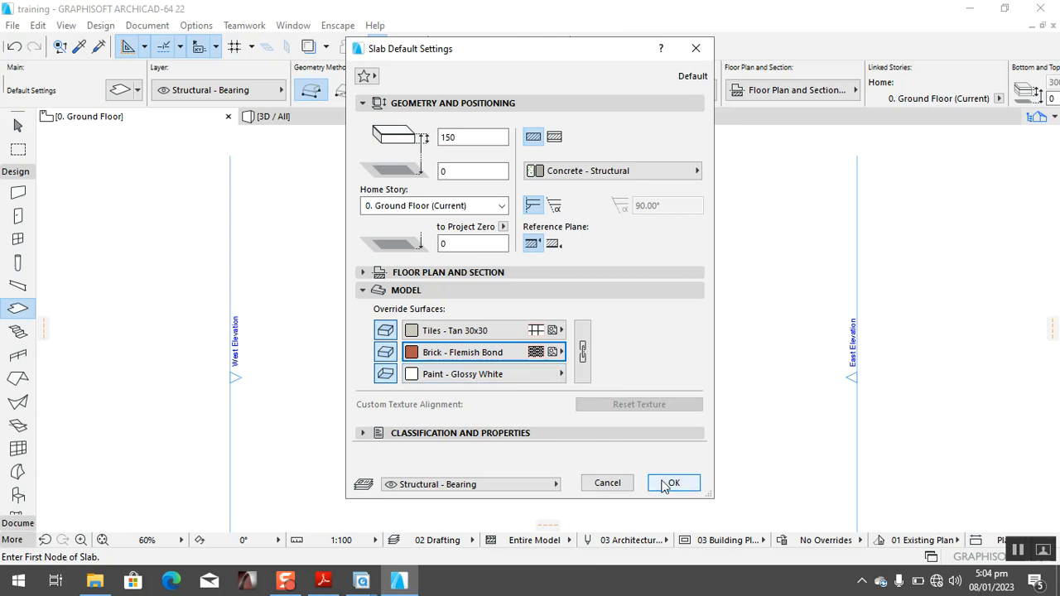
pyautogui.click(468, 170)
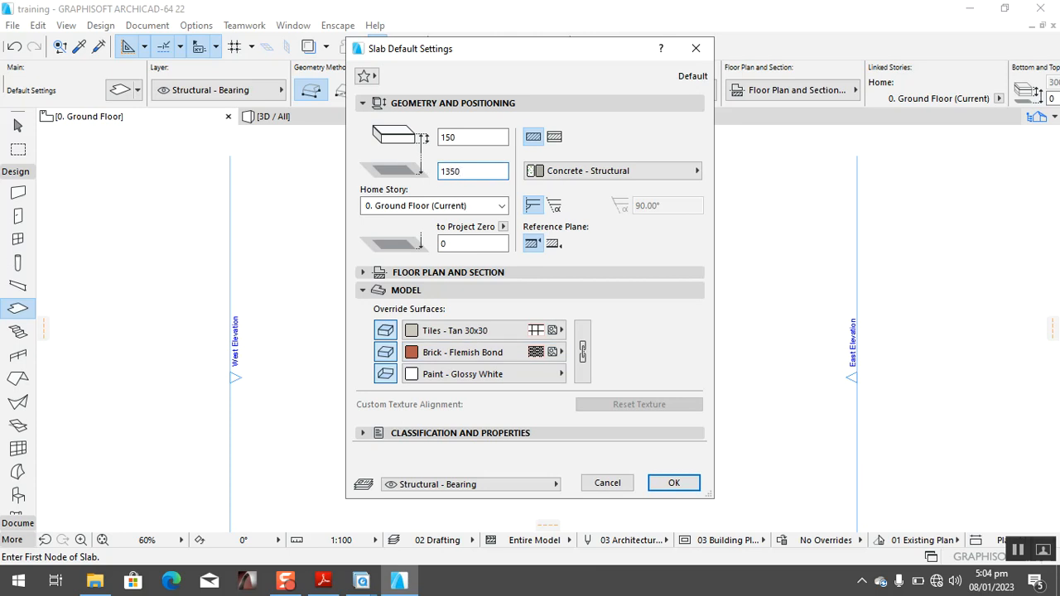
pyautogui.click(669, 482)
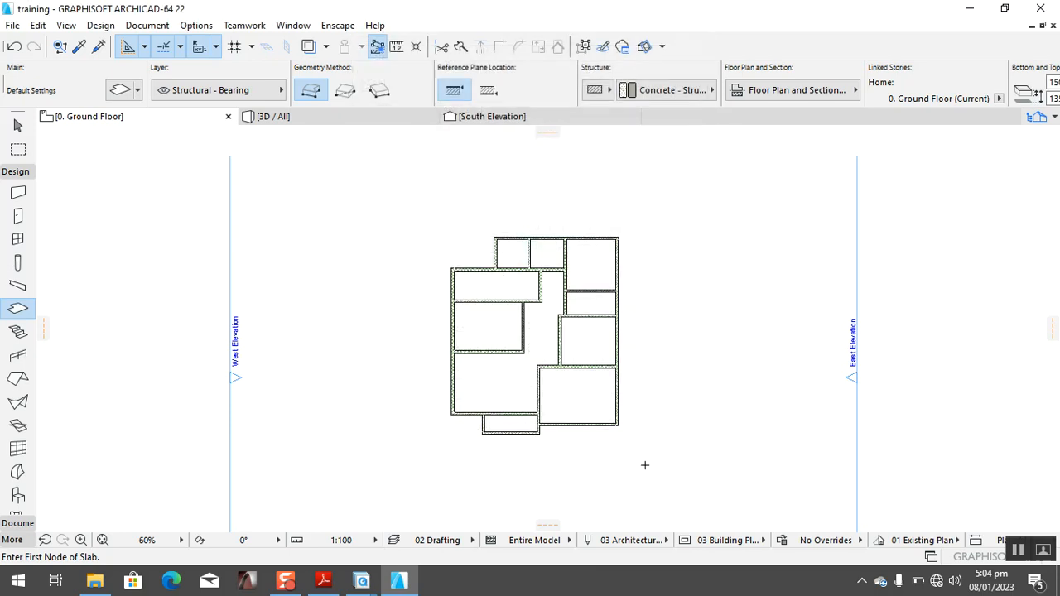
pyautogui.scroll(5, 517, 237)
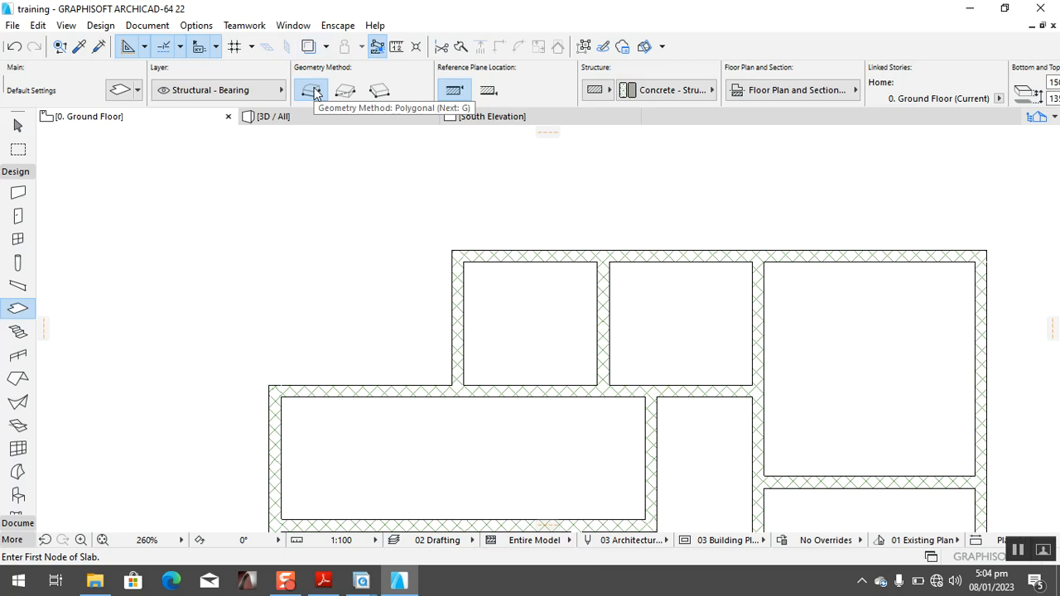
pyautogui.click(452, 247)
pyautogui.scroll(-2, 717, 235)
pyautogui.scroll(5, 783, 237)
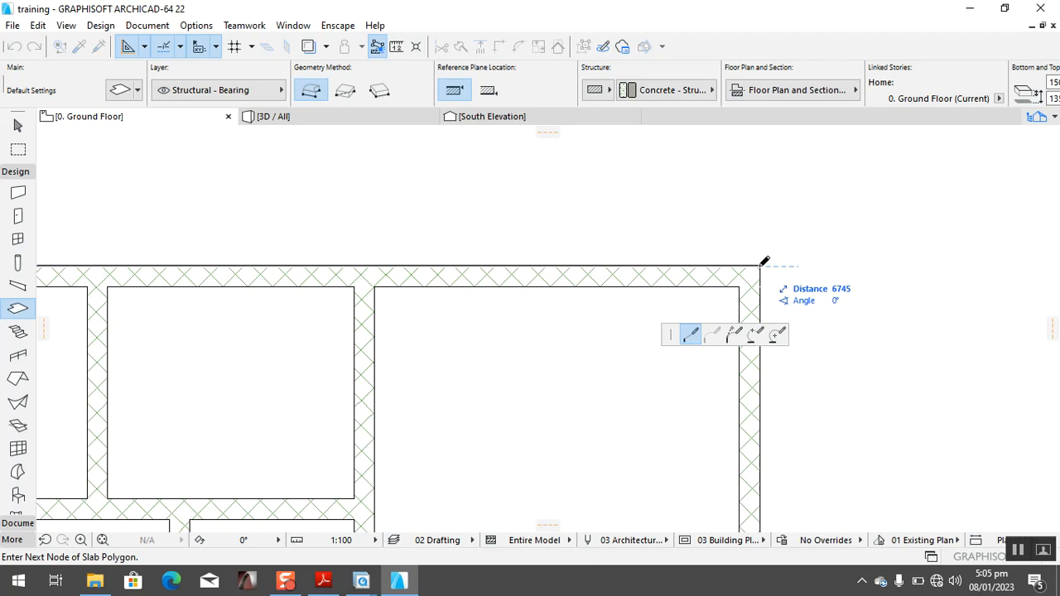
pyautogui.scroll(-3, 763, 207)
pyautogui.scroll(4, 776, 480)
pyautogui.doubleClick(753, 481)
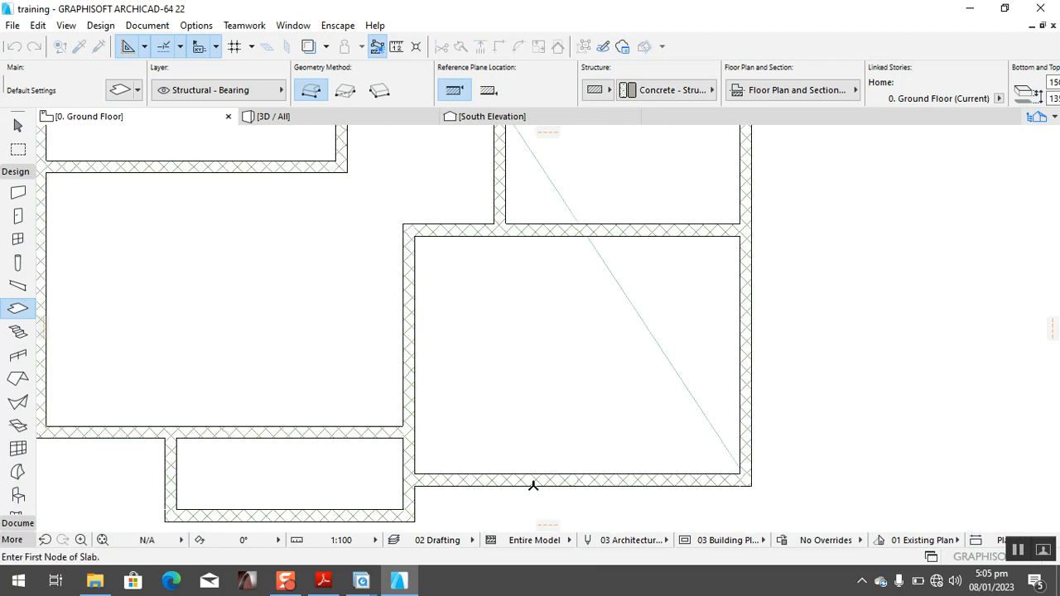
pyautogui.scroll(-4, 615, 391)
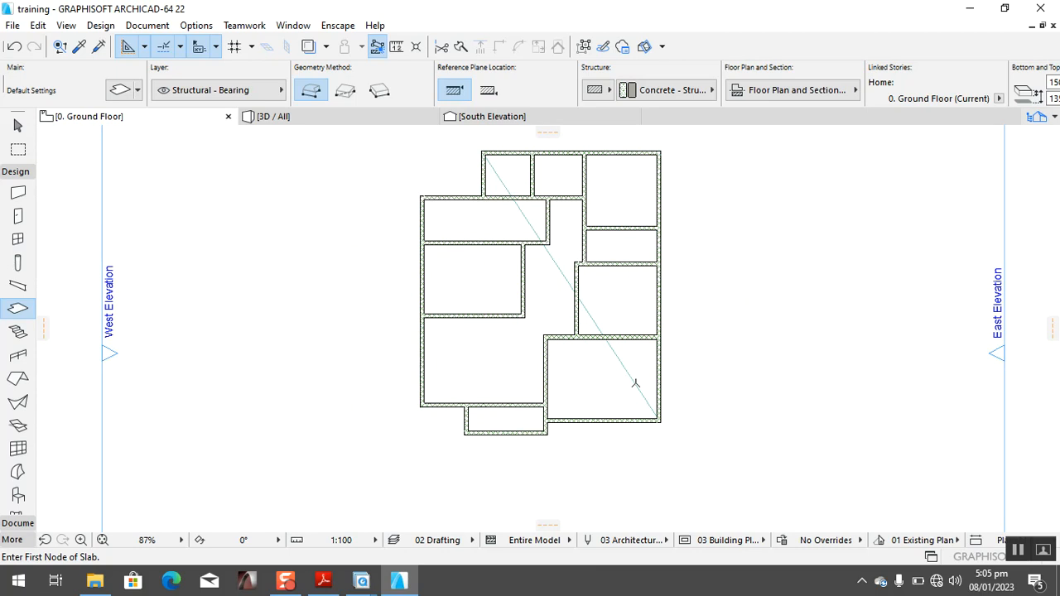
pyautogui.keyDown('shift'); pyautogui.click(636, 386); pyautogui.keyUp('shift')
pyautogui.press('Delete')
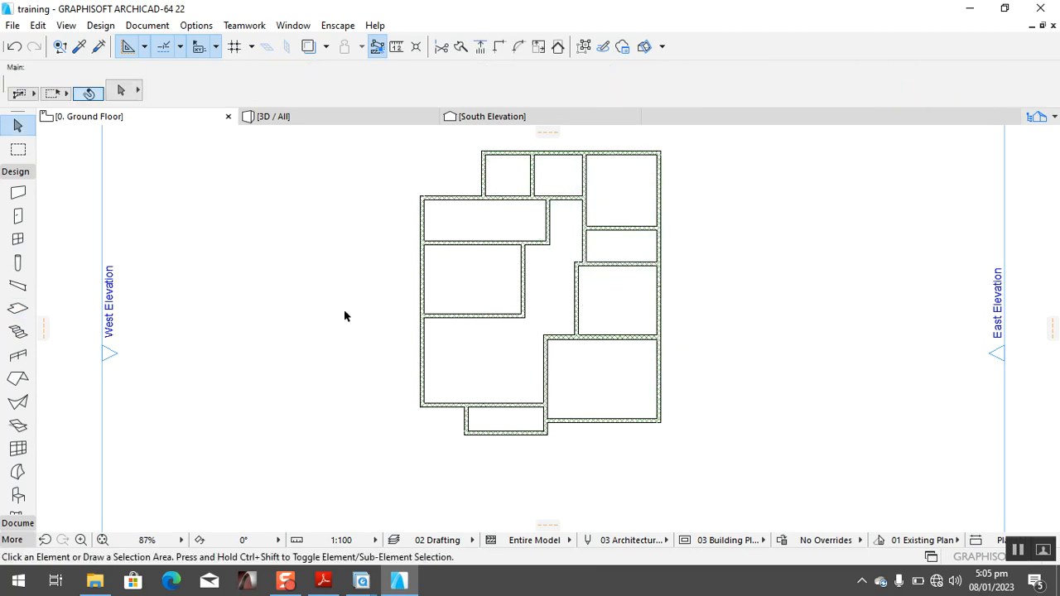
# Start a polygonal slab at the building's upper-left outer corner and trace the top and right outer wall edges to the lower-right corner.
pyautogui.click(18, 308)
pyautogui.scroll(5, 426, 172)
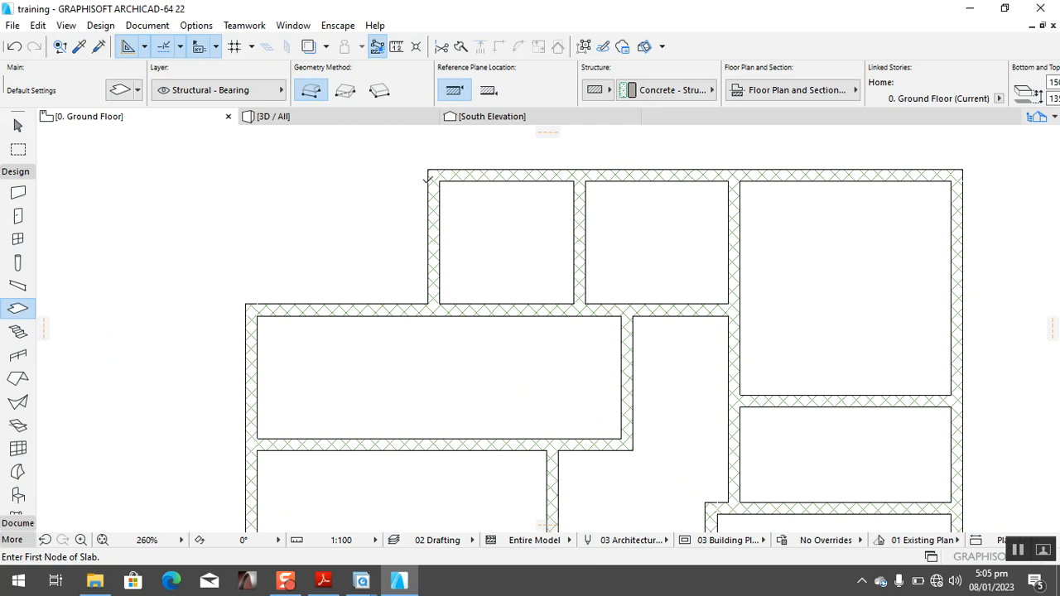
pyautogui.click(428, 170)
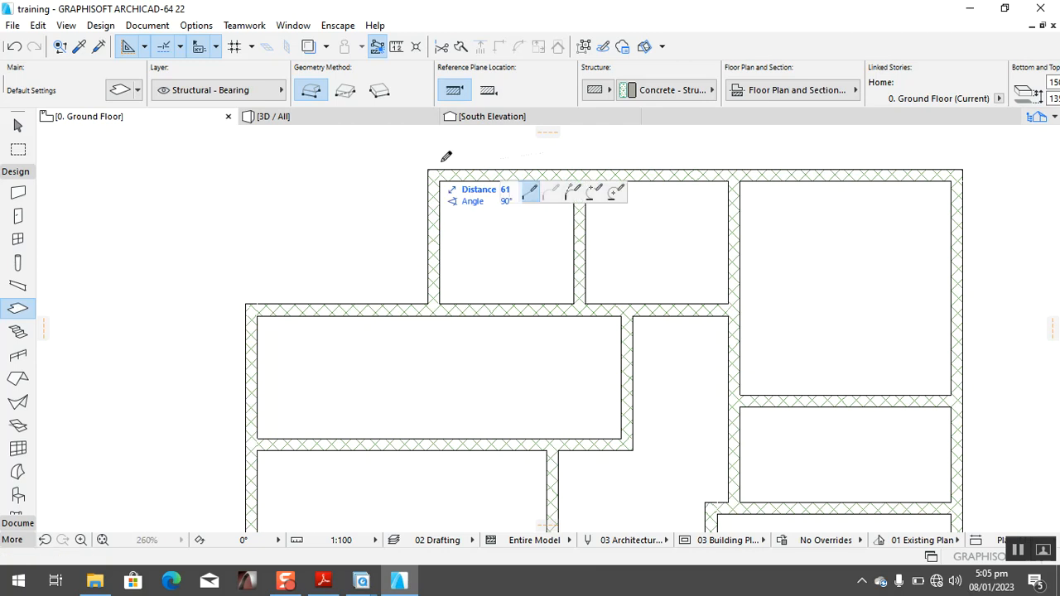
pyautogui.click(962, 170)
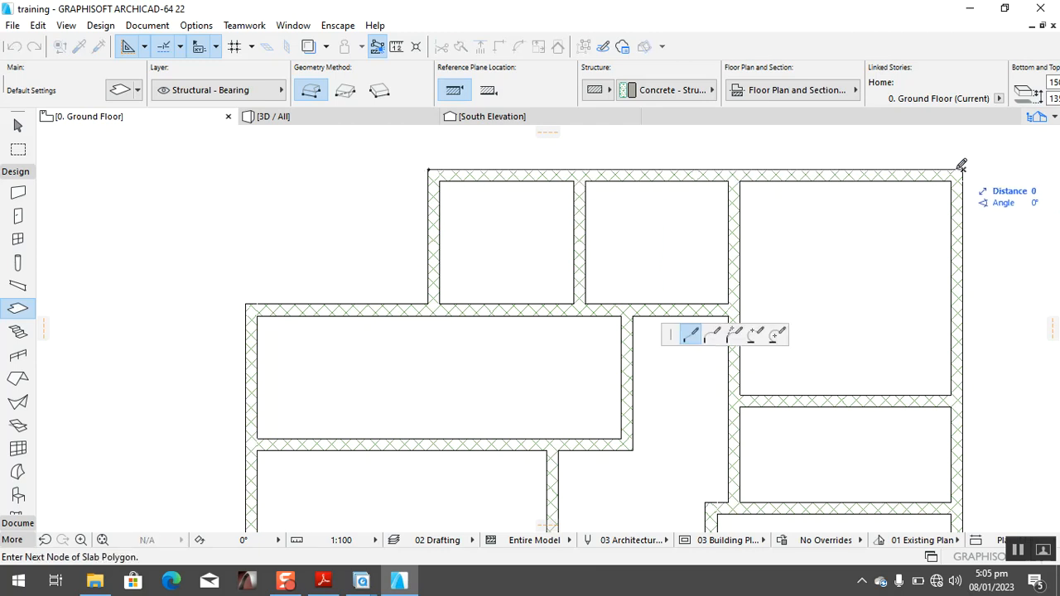
pyautogui.scroll(-7, 938, 170)
pyautogui.scroll(4, 956, 383)
pyautogui.scroll(2, 946, 351)
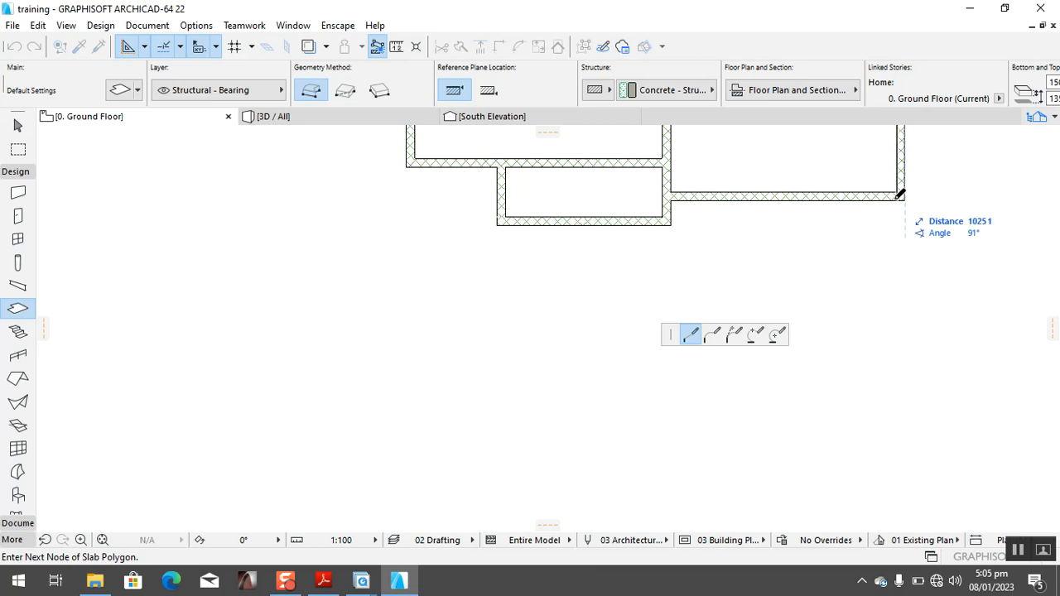
# Trace the slab outline along the bottom outer wall and around the small projecting room, up to where it meets the main wall.
pyautogui.click(671, 199)
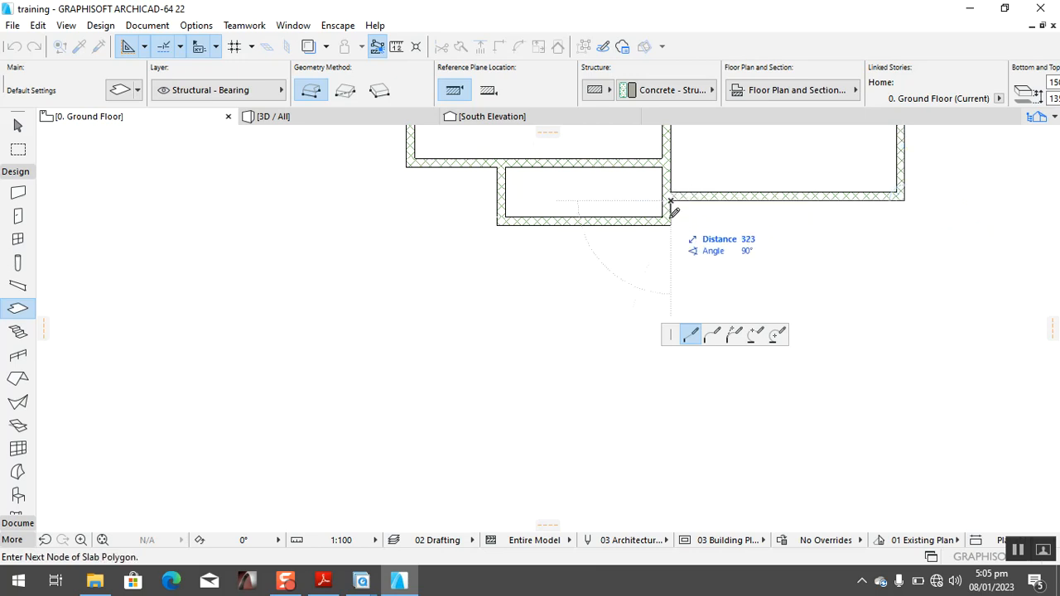
pyautogui.click(671, 224)
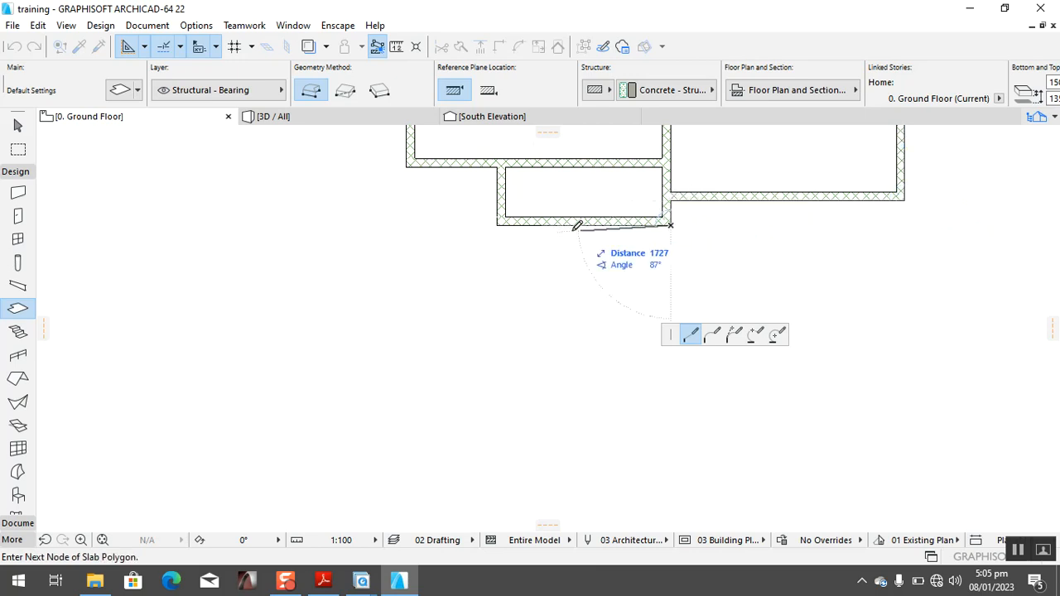
pyautogui.click(499, 222)
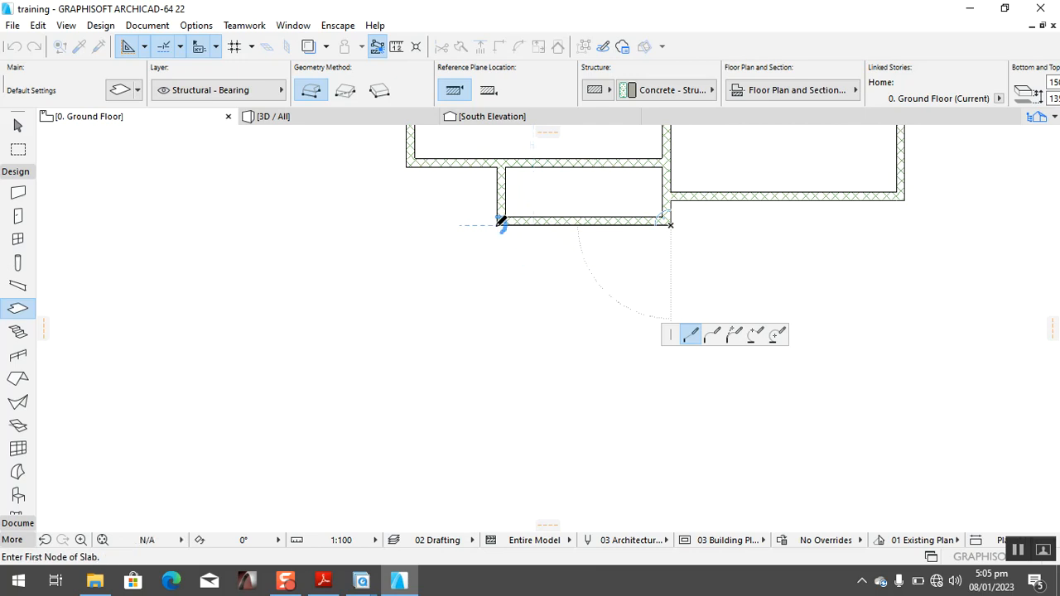
pyautogui.click(497, 166)
# Continue the slab outline to the main building's lower-left outer corner and up the left wall to its upper outer corner.
pyautogui.scroll(-8, 528, 229)
pyautogui.scroll(1, 483, 194)
pyautogui.scroll(3, 488, 196)
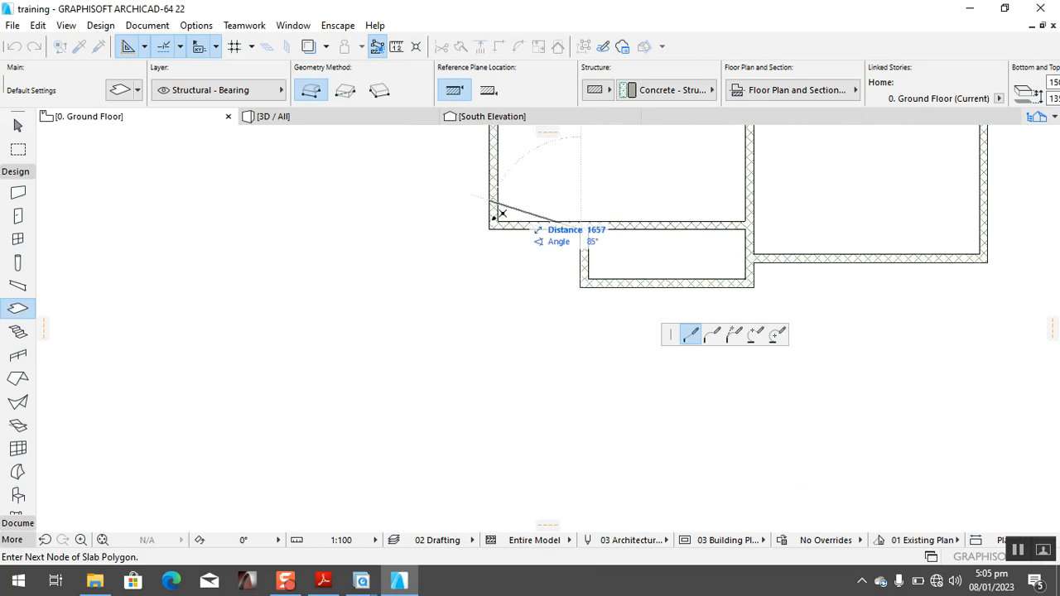
pyautogui.scroll(-10, 495, 217)
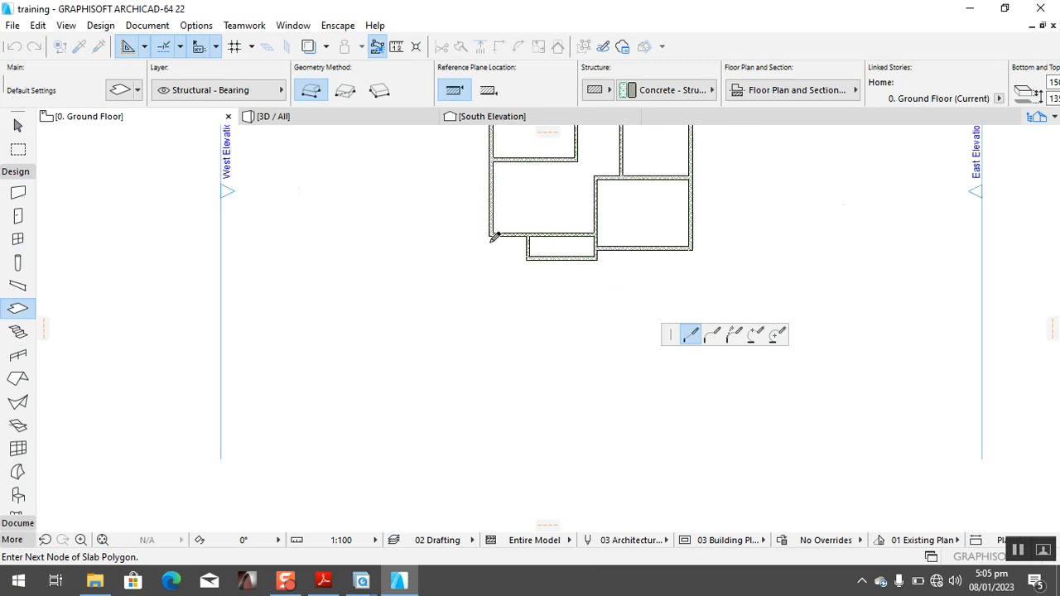
pyautogui.scroll(-6, 499, 203)
pyautogui.scroll(8, 498, 207)
pyautogui.scroll(-8, 497, 207)
pyautogui.scroll(2, 498, 210)
pyautogui.scroll(-3, 498, 209)
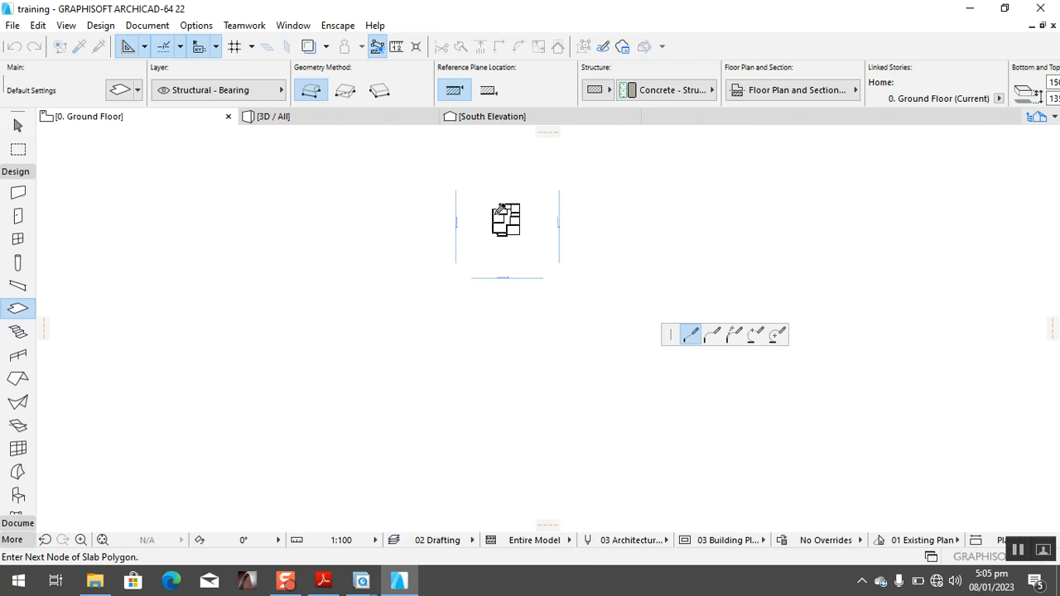
pyautogui.scroll(10, 500, 211)
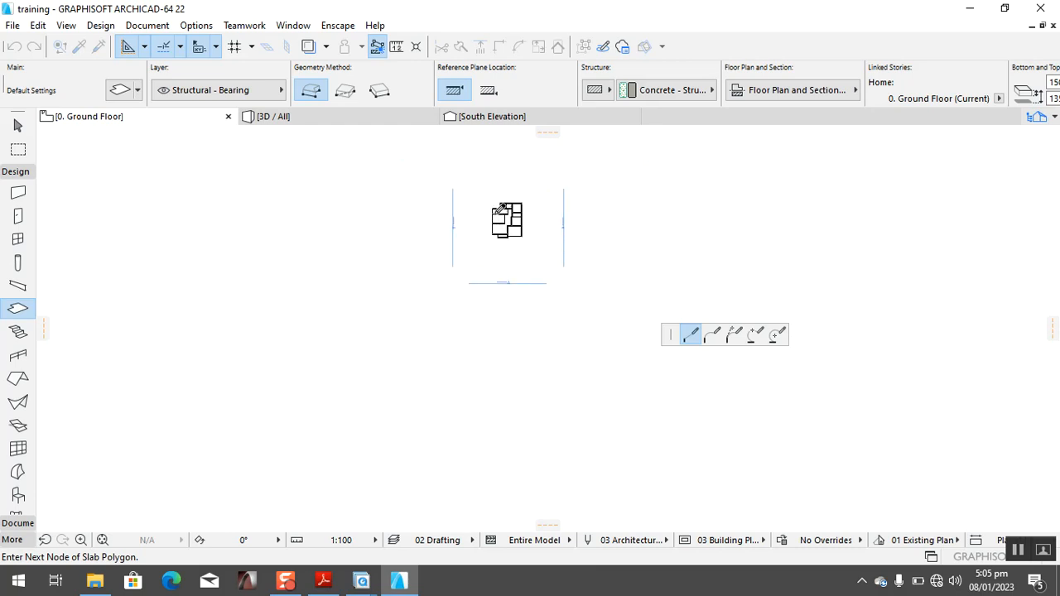
pyautogui.scroll(7, 500, 209)
pyautogui.scroll(-6, 497, 196)
pyautogui.scroll(2, 494, 170)
pyautogui.scroll(6, 496, 168)
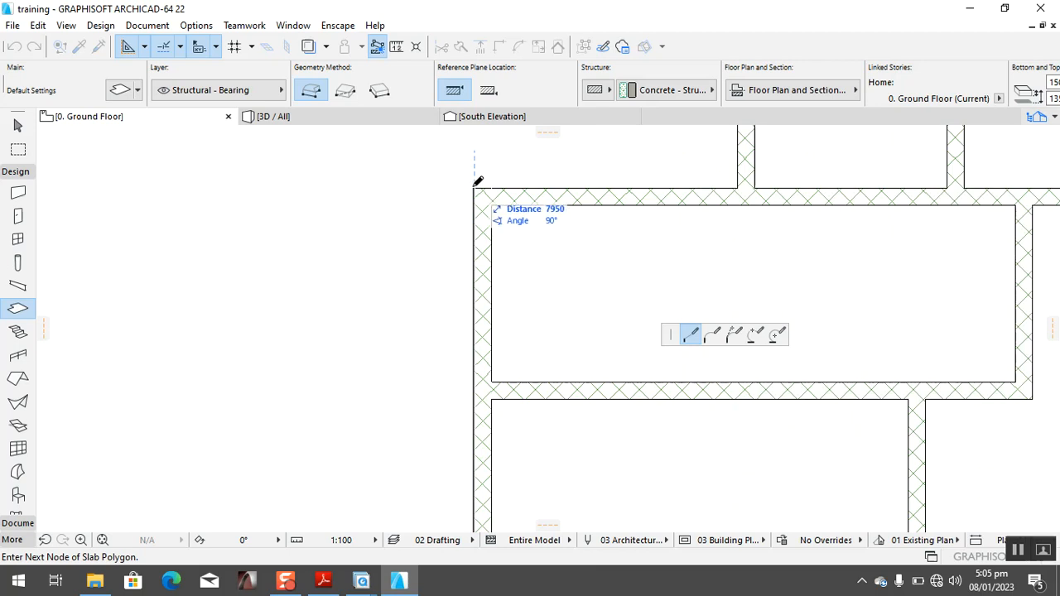
pyautogui.click(474, 188)
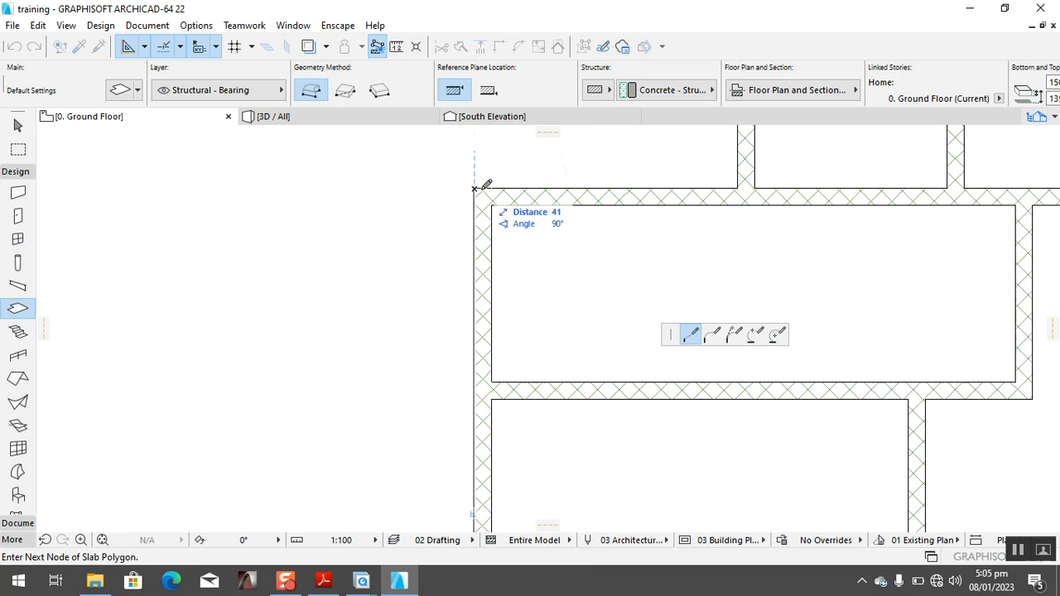
# Trace the slab outline along the stepped upper-left walls, close it at the starting corner and leave the Slab tool.
pyautogui.click(741, 188)
pyautogui.scroll(-4, 736, 161)
pyautogui.scroll(4, 736, 191)
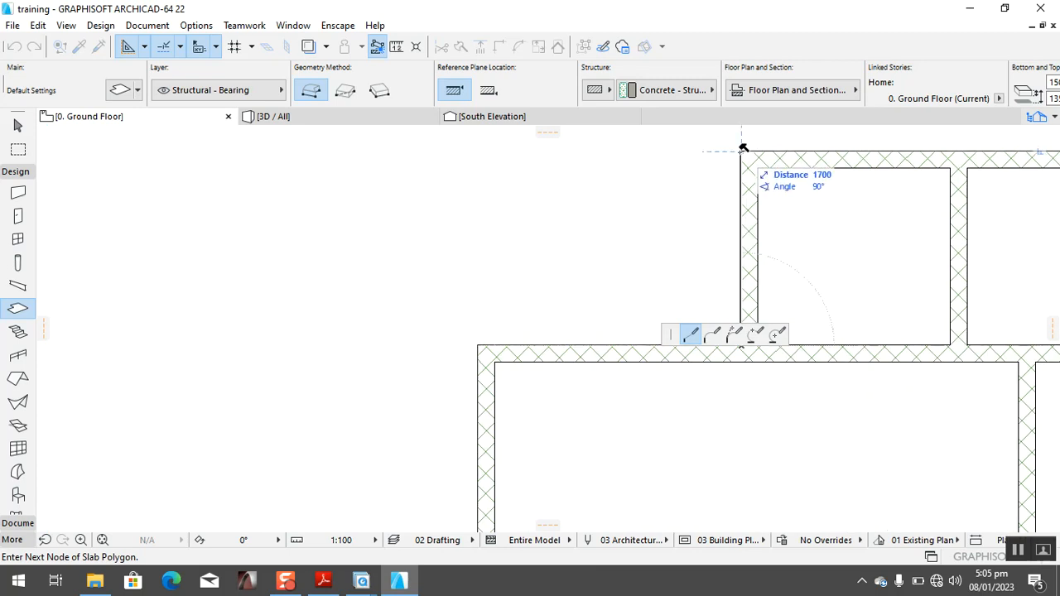
pyautogui.press('Escape')
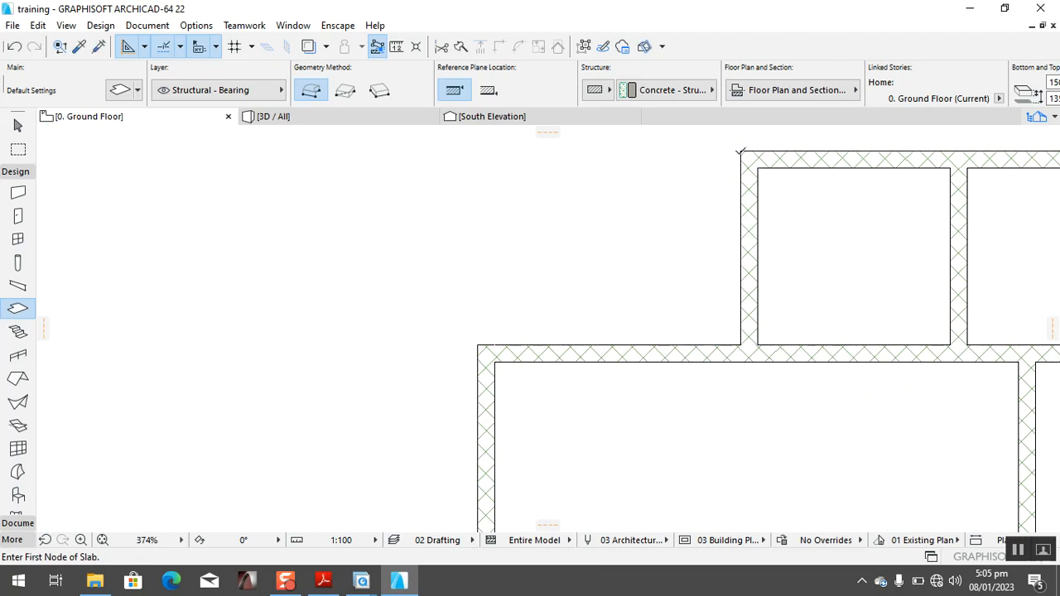
pyautogui.scroll(-5, 736, 197)
pyautogui.press('Escape')
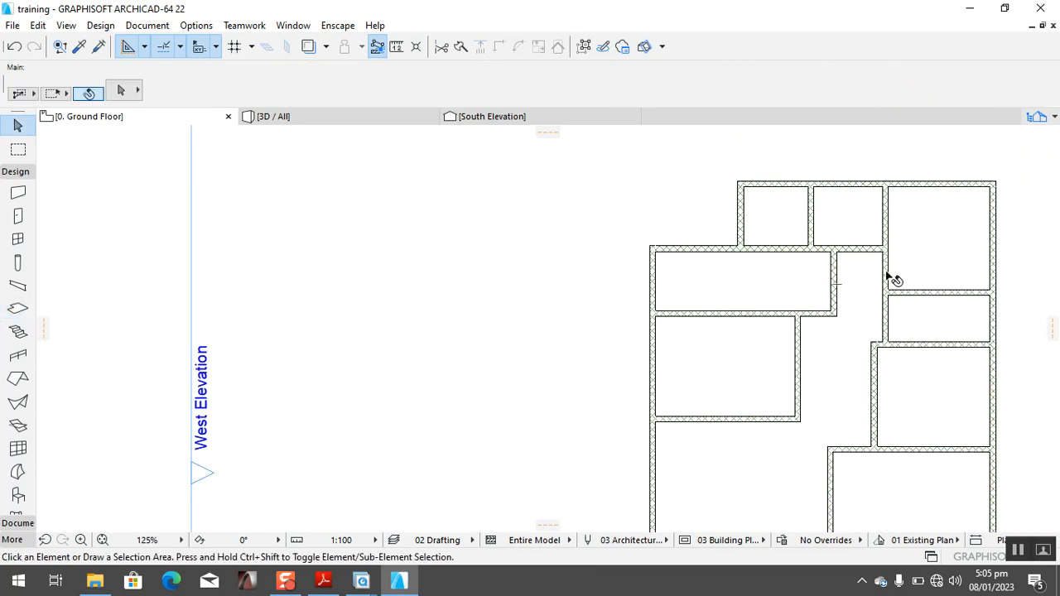
# Inspect the slab's shape and edge surfaces in the 3D view from a higher angle, and return to the ground floor plan.
pyautogui.scroll(-5, 1035, 373)
pyautogui.scroll(5, 1002, 383)
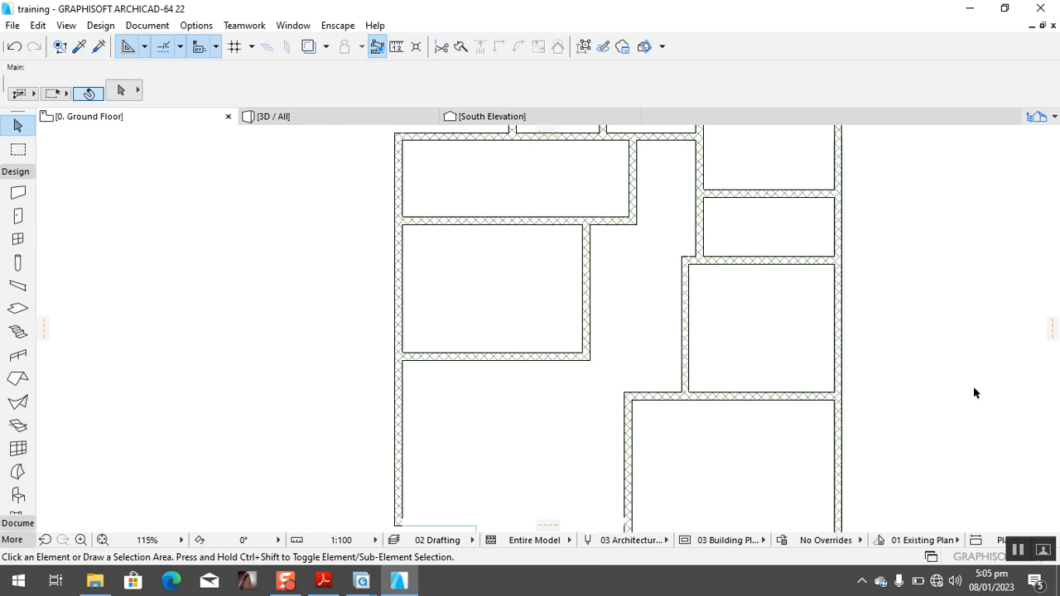
pyautogui.scroll(-5, 968, 383)
pyautogui.middleClick(560, 428)
pyautogui.middleClick(561, 428)
pyautogui.moveTo(561, 428); pyautogui.dragTo(438, 413, button='middle')
pyautogui.moveTo(430, 439)
pyautogui.mouseDown(button='middle')
pyautogui.moveTo(409, 436)
pyautogui.moveTo(431, 439)
pyautogui.mouseUp(button='middle')
pyautogui.middleClick(590, 433)
pyautogui.middleClick(590, 433)
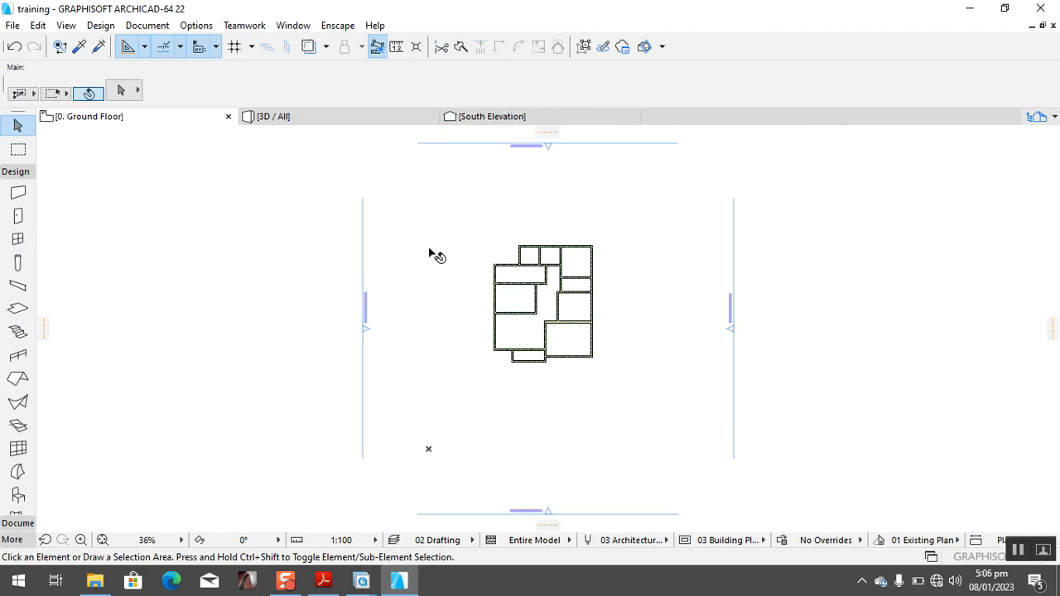
pyautogui.click(295, 118)
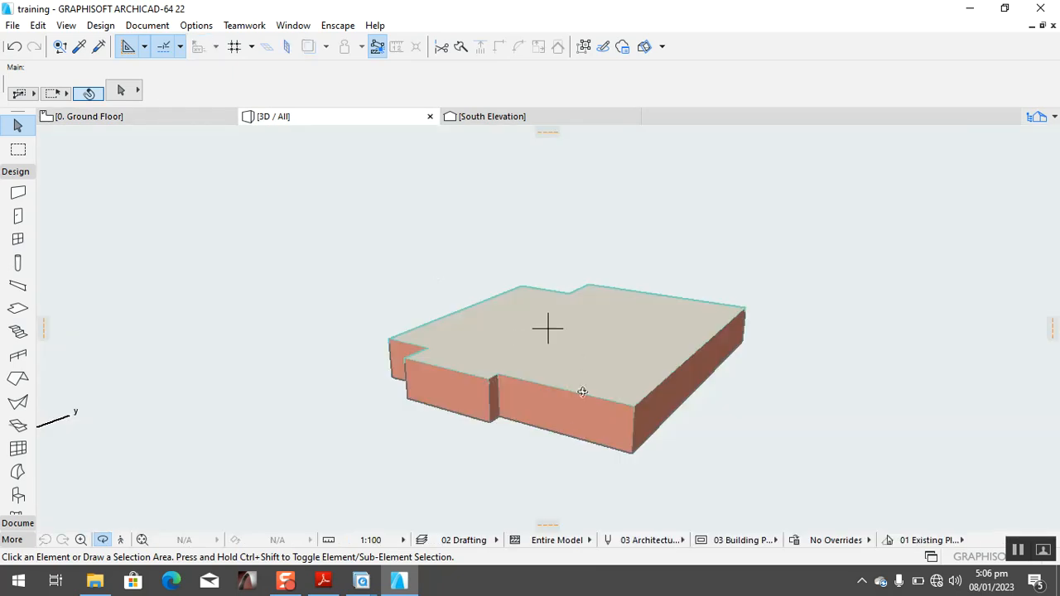
pyautogui.moveTo(572, 432); pyautogui.dragTo(549, 473)
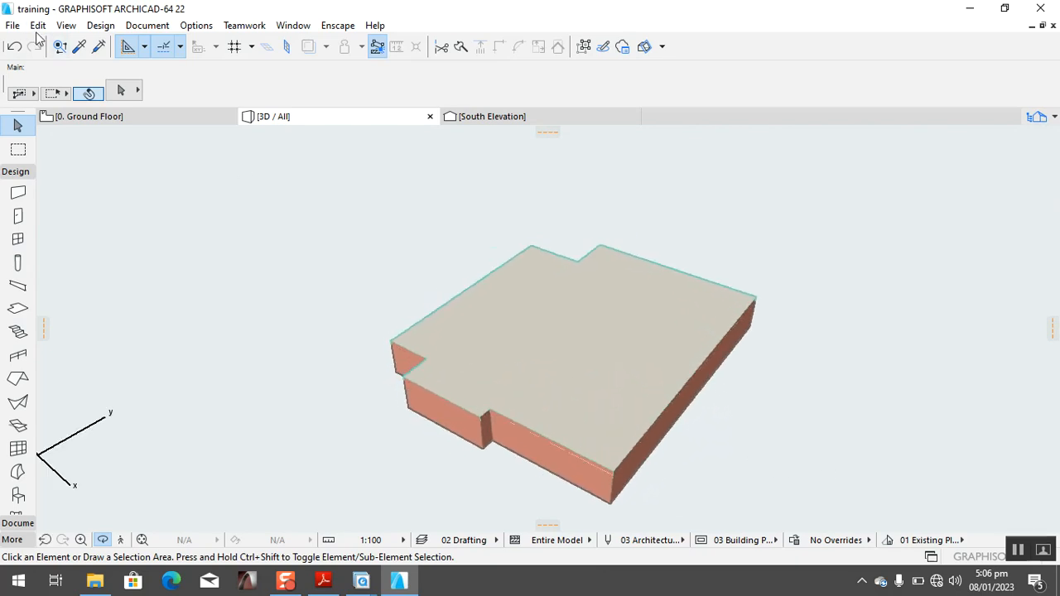
pyautogui.click(113, 116)
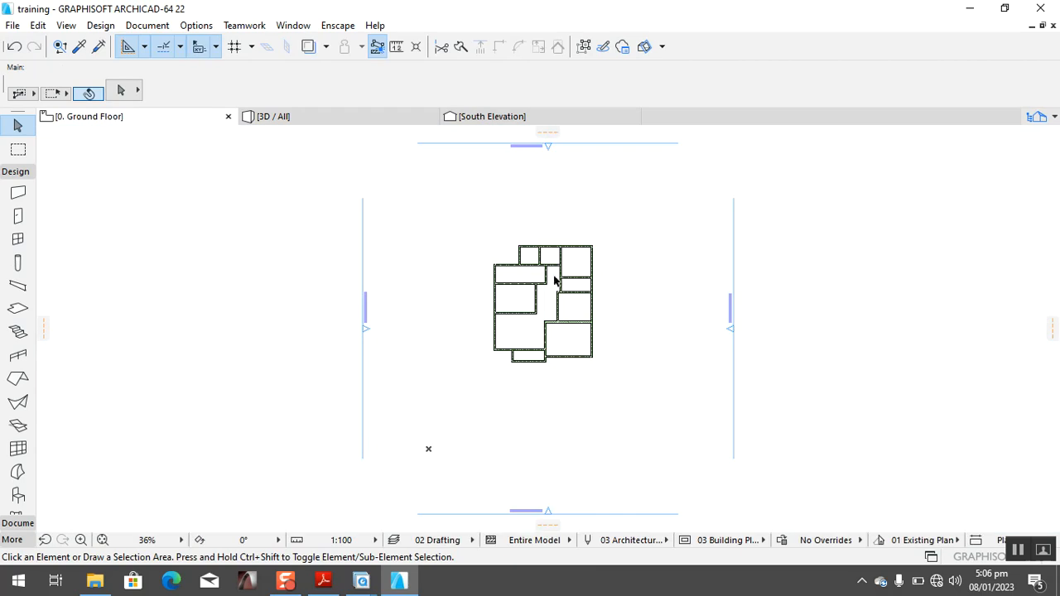